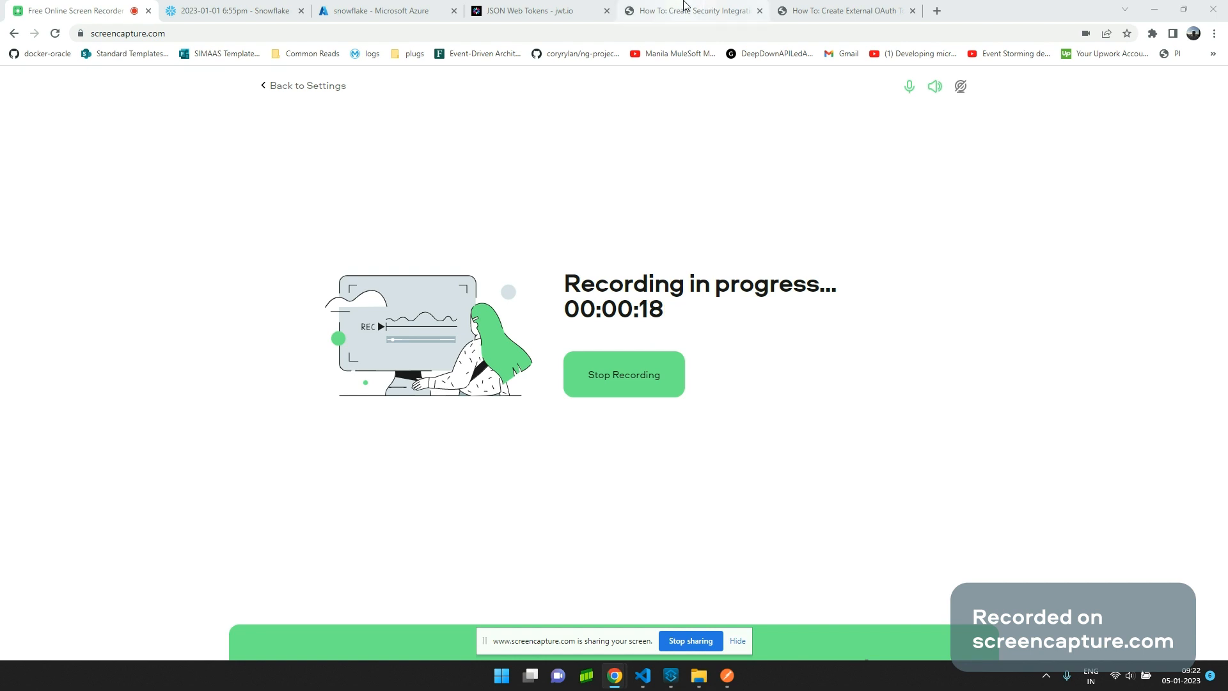
Open the 'How To: Create External OAuth Token Using Azure AD For The OAuth Client Itself' article and skim its opening.
{"action": "left_click", "coordinate": [805, 9]}
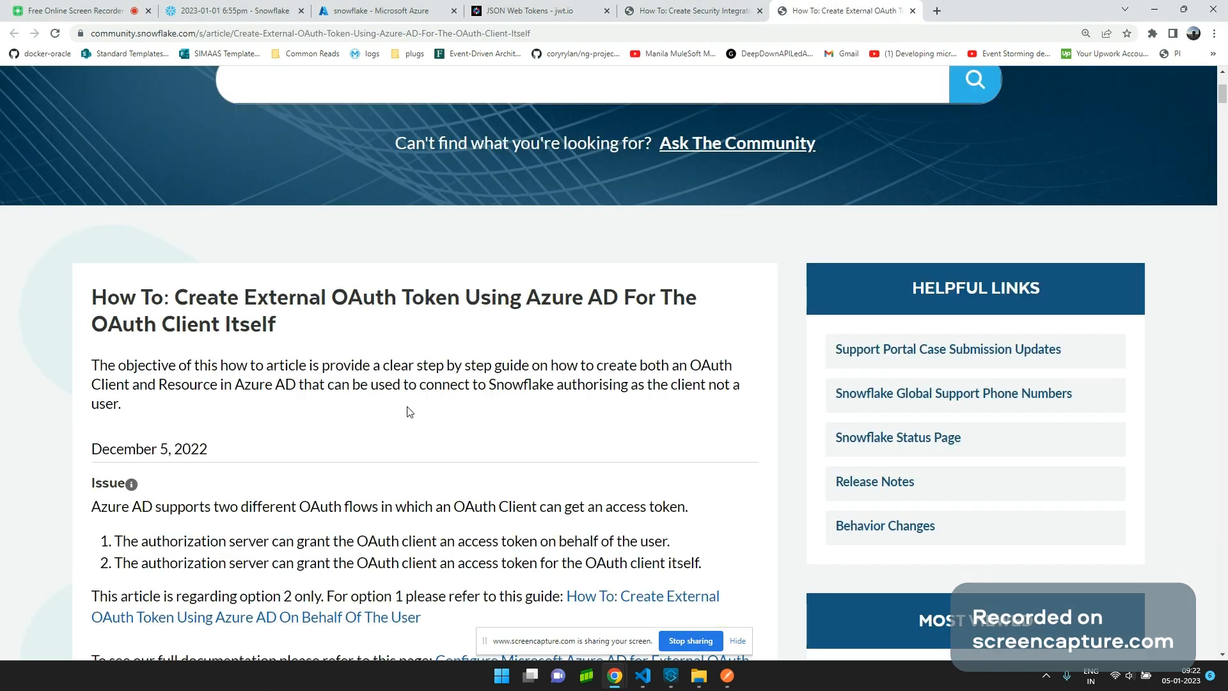
{"action": "scroll", "coordinate": [281, 351], "scroll_direction": "down", "scroll_amount": 1}
{"action": "scroll", "coordinate": [286, 329], "scroll_direction": "down", "scroll_amount": 1}
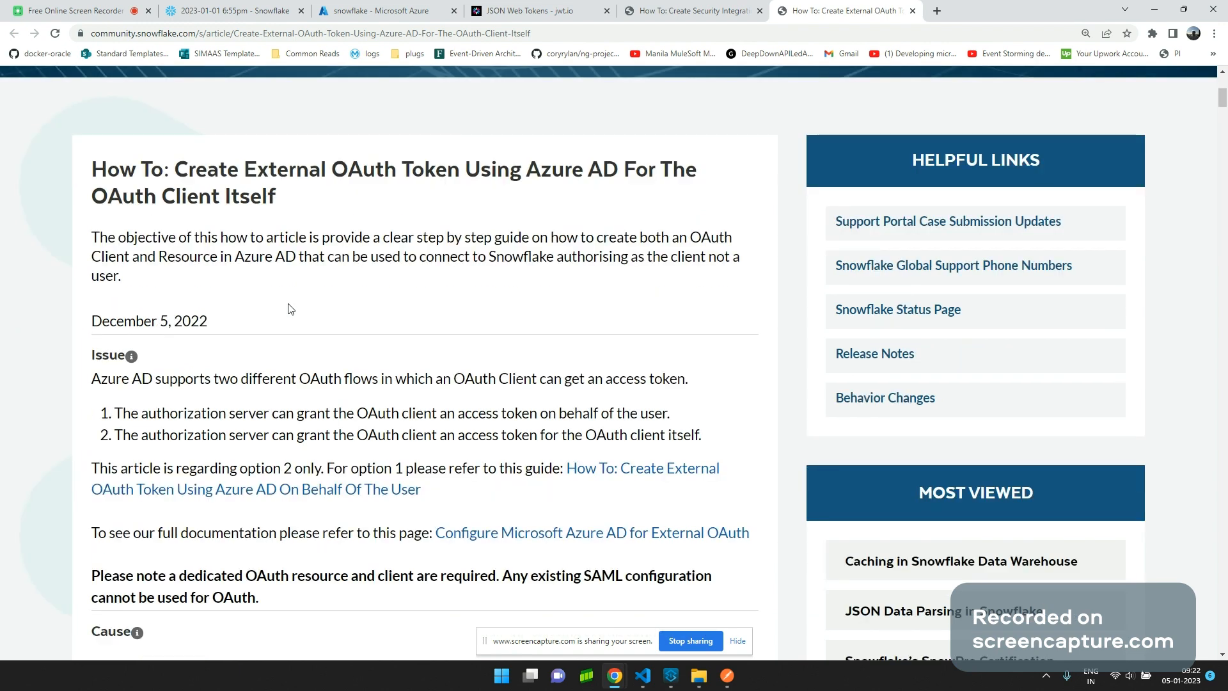
{"action": "left_click", "coordinate": [359, 12]}
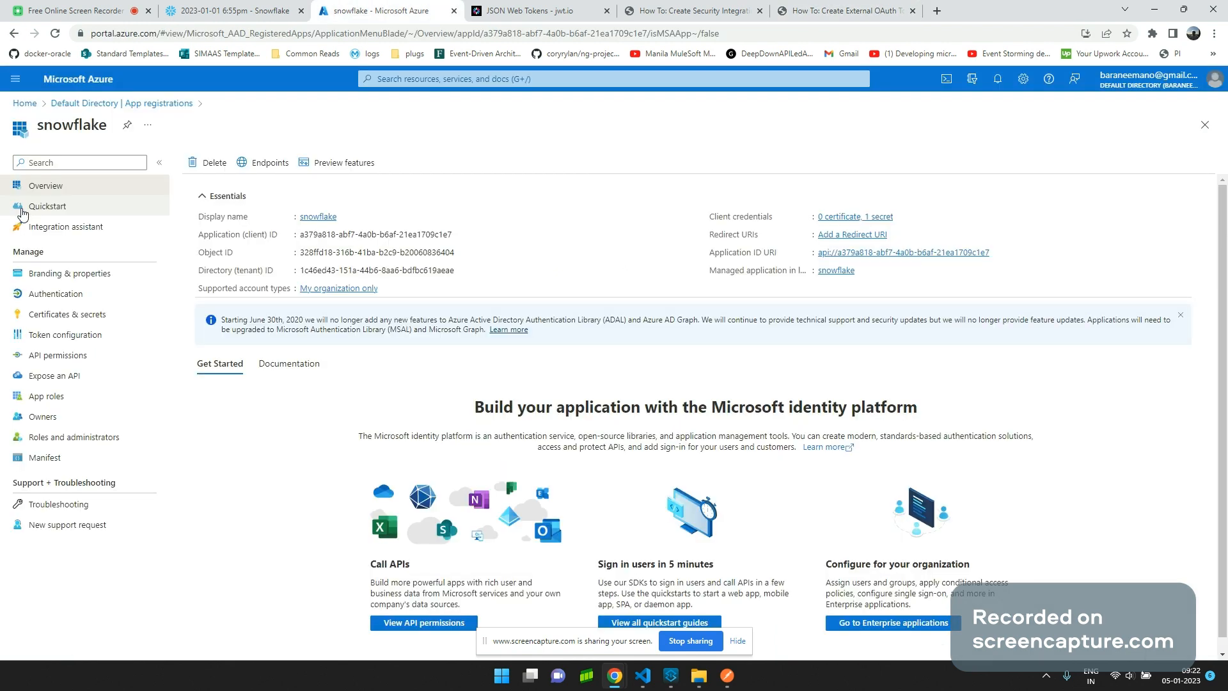
{"action": "left_click", "coordinate": [842, 9]}
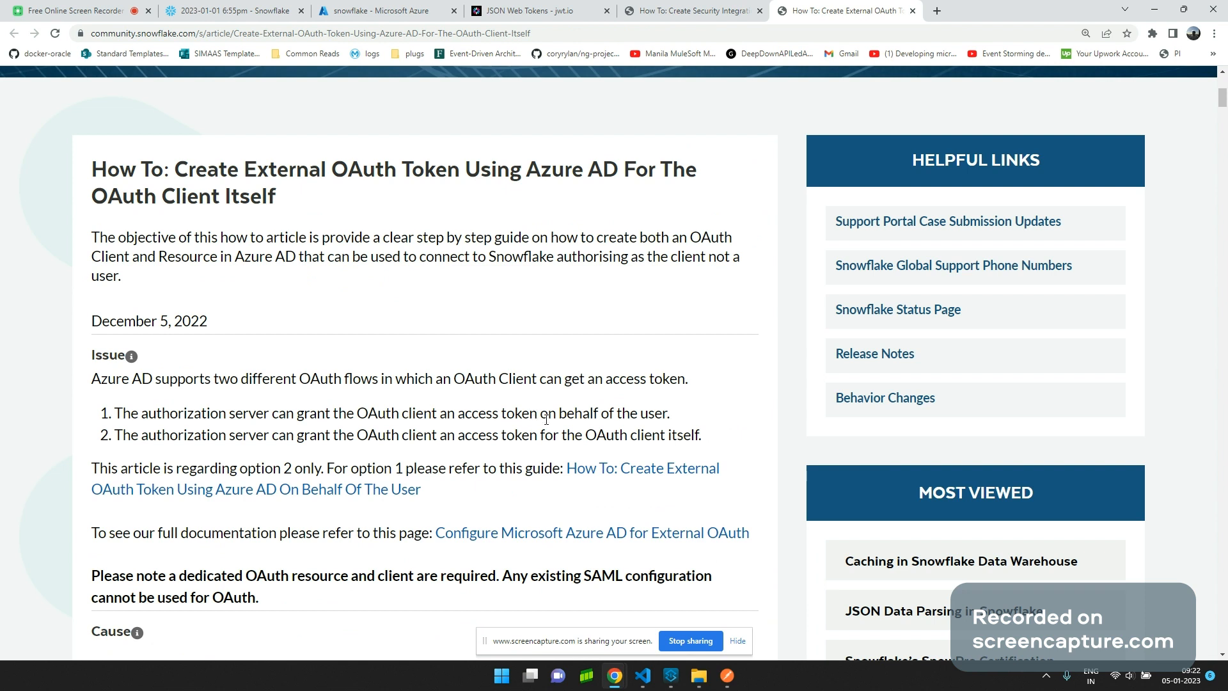
Highlight the descriptions of the two flows: on behalf of a user, and a token for the client itself.
{"action": "left_click_drag", "start_coordinate": [546, 419], "coordinate": [683, 427]}
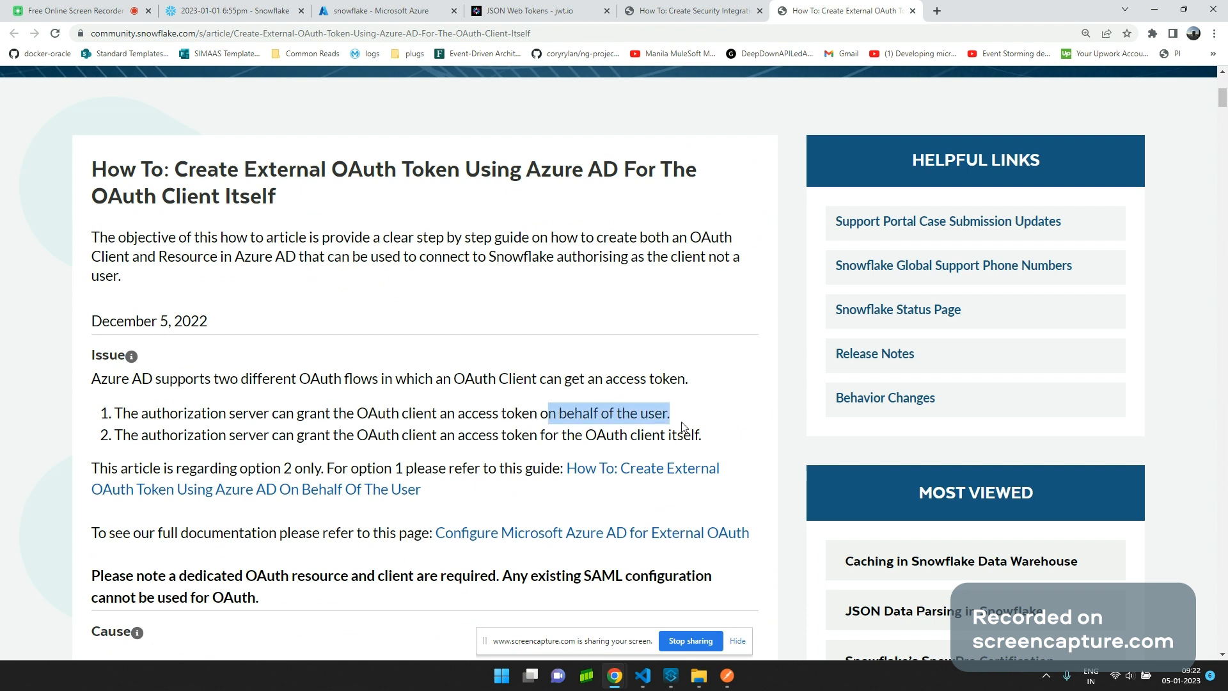
{"action": "left_click_drag", "start_coordinate": [356, 416], "coordinate": [671, 414]}
{"action": "left_click_drag", "start_coordinate": [355, 436], "coordinate": [717, 446]}
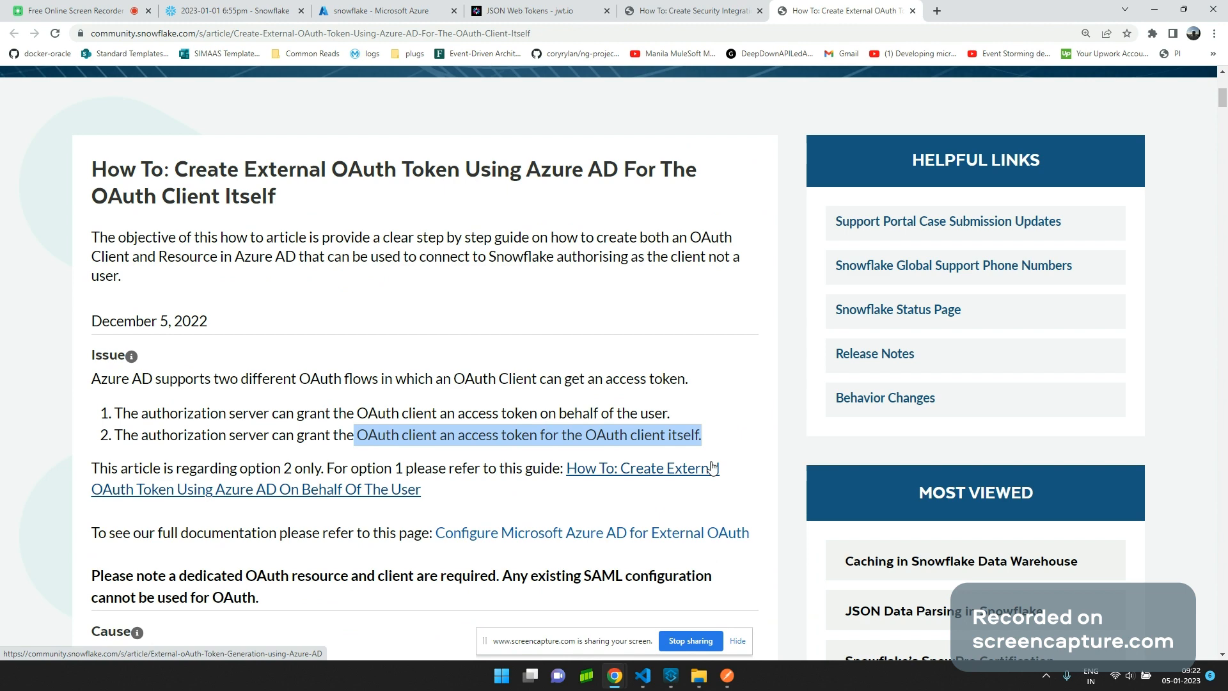
Scroll through Section 1 steps 1–6 down to the 'Set the App ID URI' screenshot.
{"action": "scroll", "coordinate": [713, 468], "scroll_direction": "down", "scroll_amount": 4}
{"action": "scroll", "coordinate": [712, 469], "scroll_direction": "down", "scroll_amount": 1}
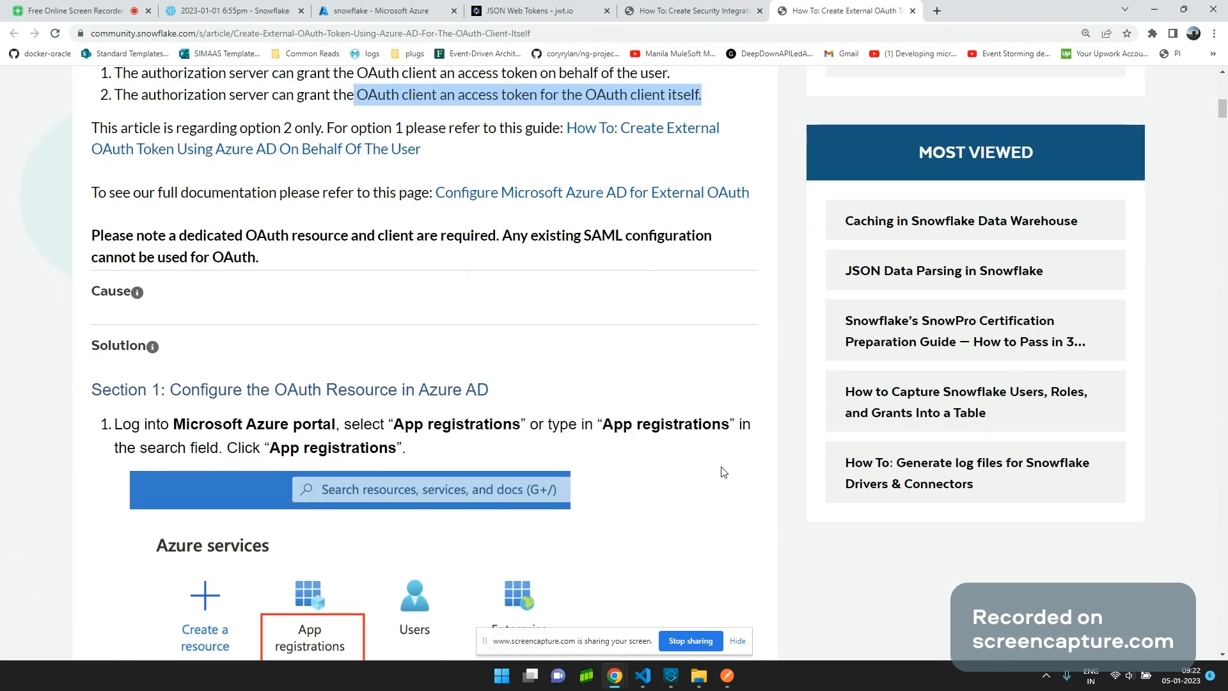
{"action": "scroll", "coordinate": [724, 472], "scroll_direction": "down", "scroll_amount": 1}
{"action": "scroll", "coordinate": [724, 472], "scroll_direction": "down", "scroll_amount": 3}
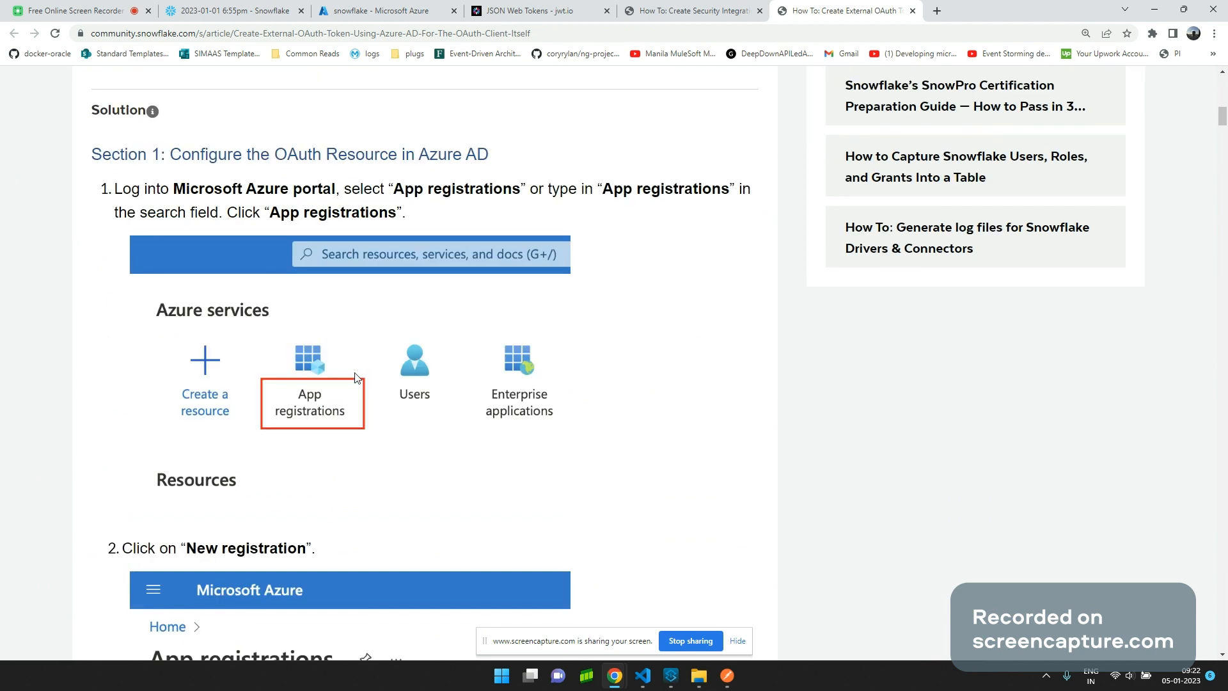
{"action": "scroll", "coordinate": [322, 395], "scroll_direction": "down", "scroll_amount": 2}
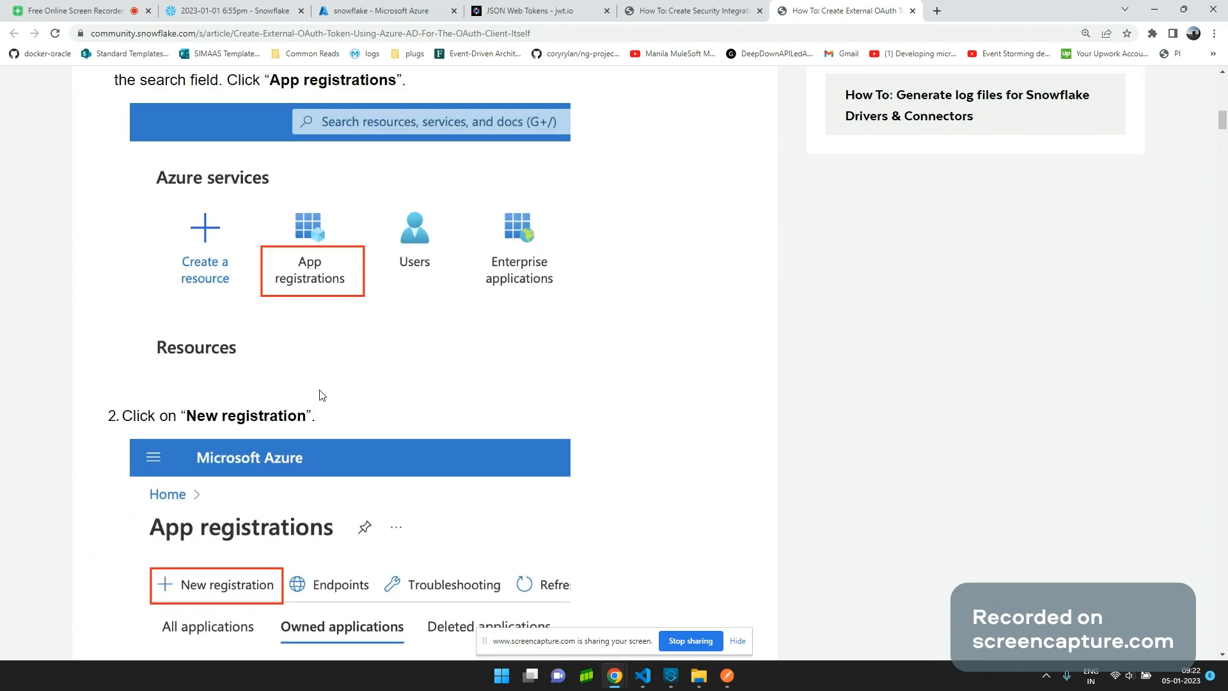
{"action": "scroll", "coordinate": [322, 394], "scroll_direction": "down", "scroll_amount": 5}
{"action": "scroll", "coordinate": [235, 272], "scroll_direction": "down", "scroll_amount": 5}
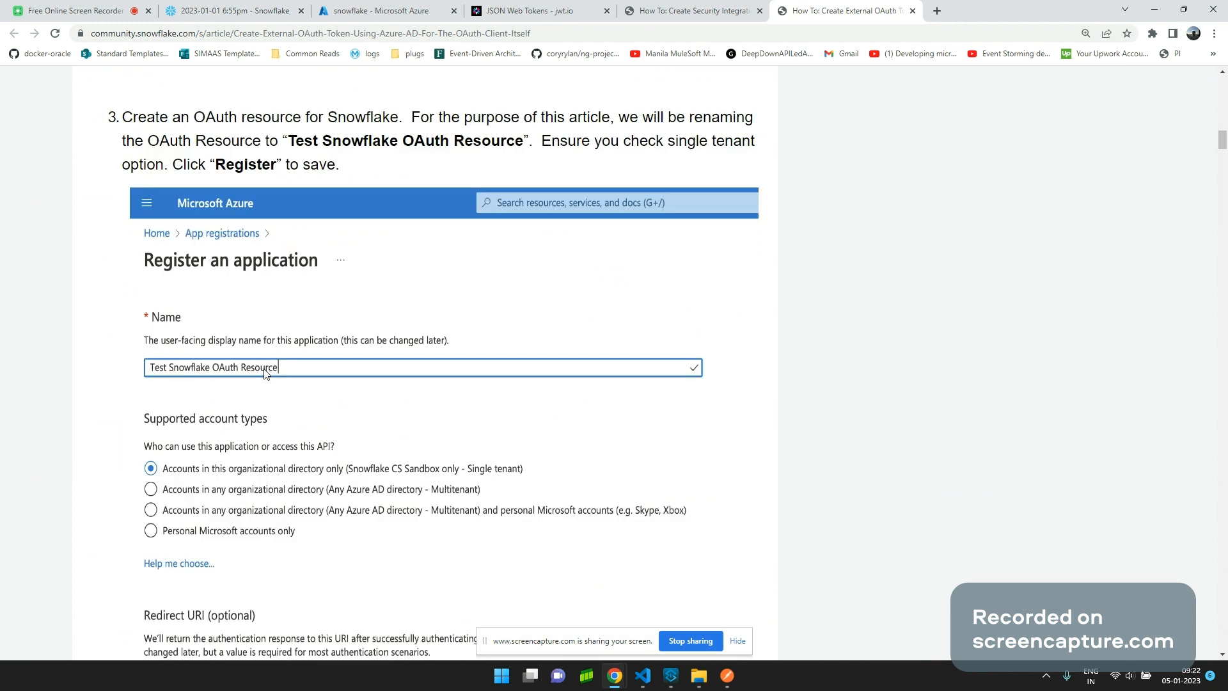
{"action": "scroll", "coordinate": [266, 374], "scroll_direction": "down", "scroll_amount": 4}
{"action": "scroll", "coordinate": [264, 392], "scroll_direction": "down", "scroll_amount": 6}
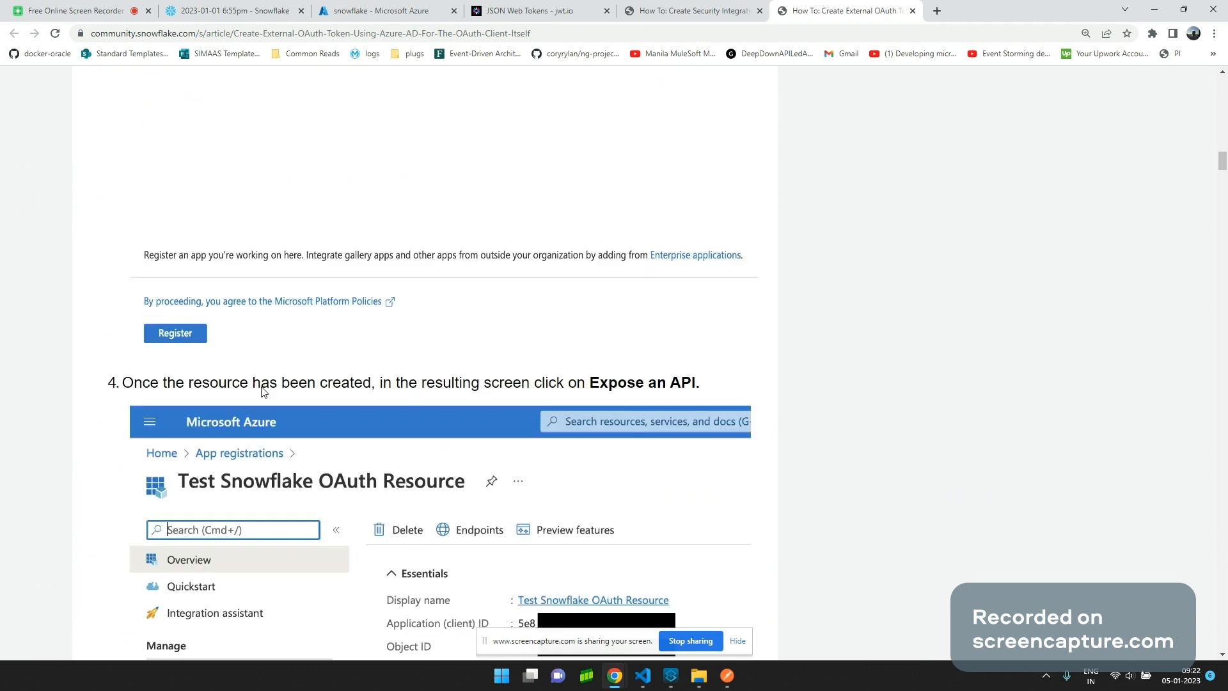
{"action": "scroll", "coordinate": [263, 391], "scroll_direction": "down", "scroll_amount": 7}
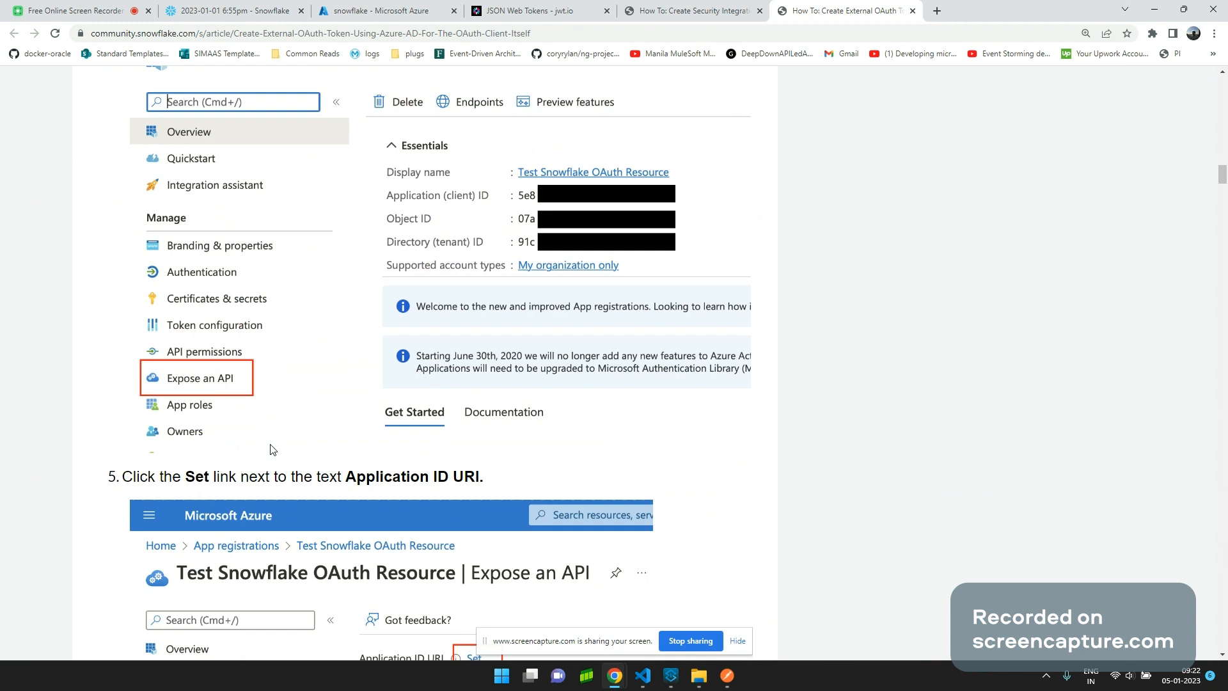
{"action": "scroll", "coordinate": [320, 439], "scroll_direction": "down", "scroll_amount": 6}
{"action": "scroll", "coordinate": [368, 428], "scroll_direction": "down", "scroll_amount": 1}
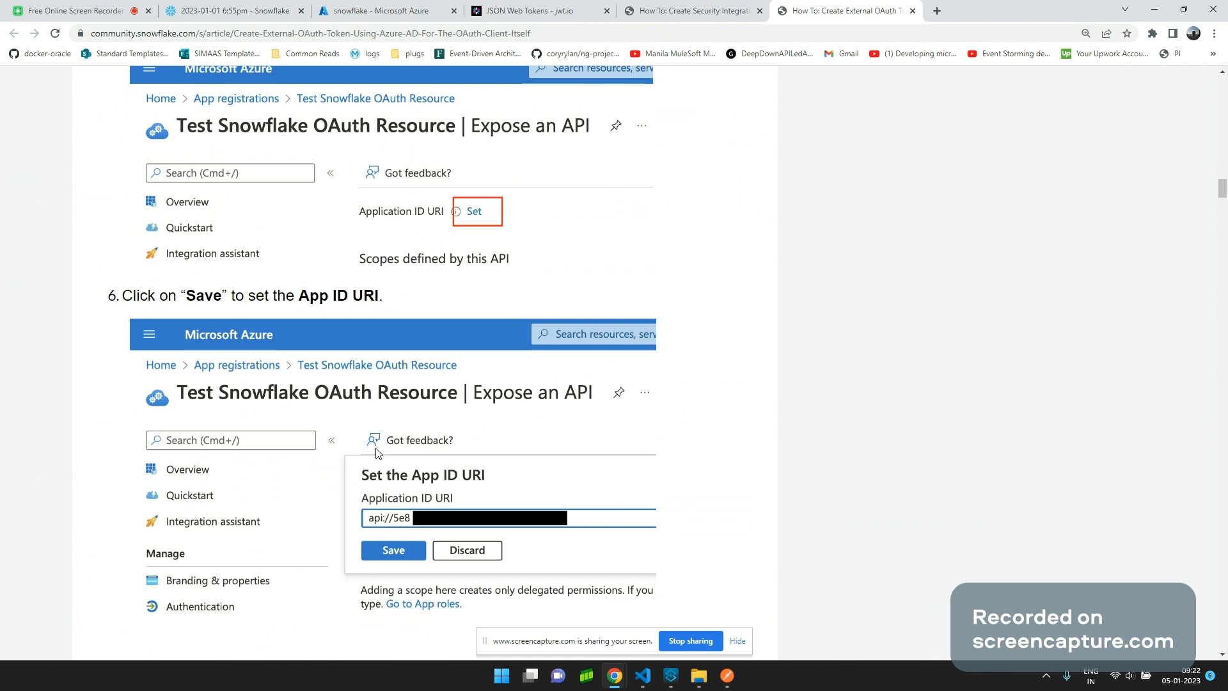
Go from App registrations to the snowflake app's Expose an API page and select its Application ID URI.
{"action": "left_click", "coordinate": [346, 14]}
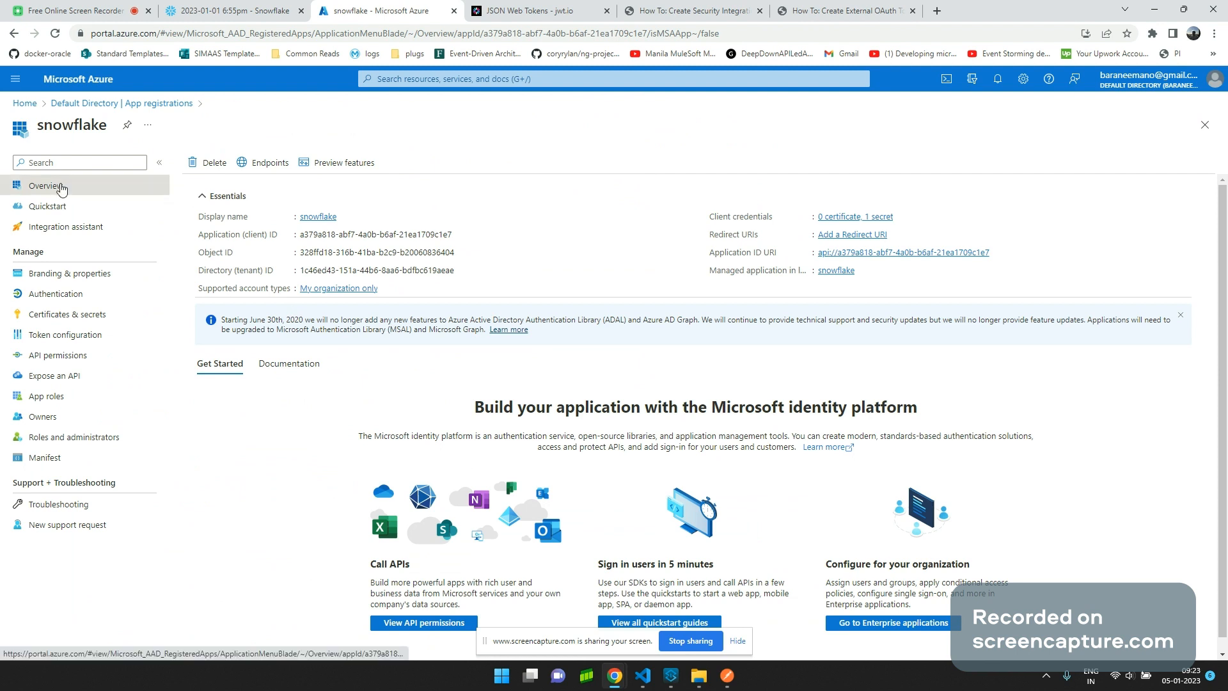
{"action": "left_click", "coordinate": [129, 106]}
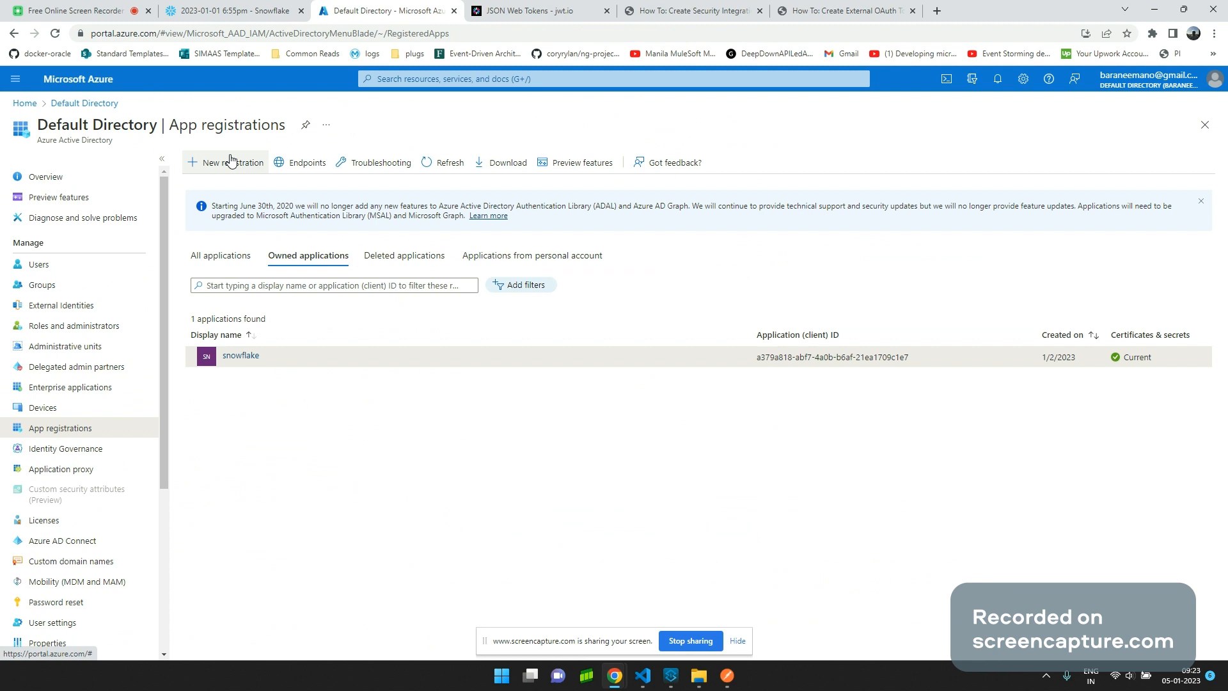
{"action": "left_click", "coordinate": [241, 357]}
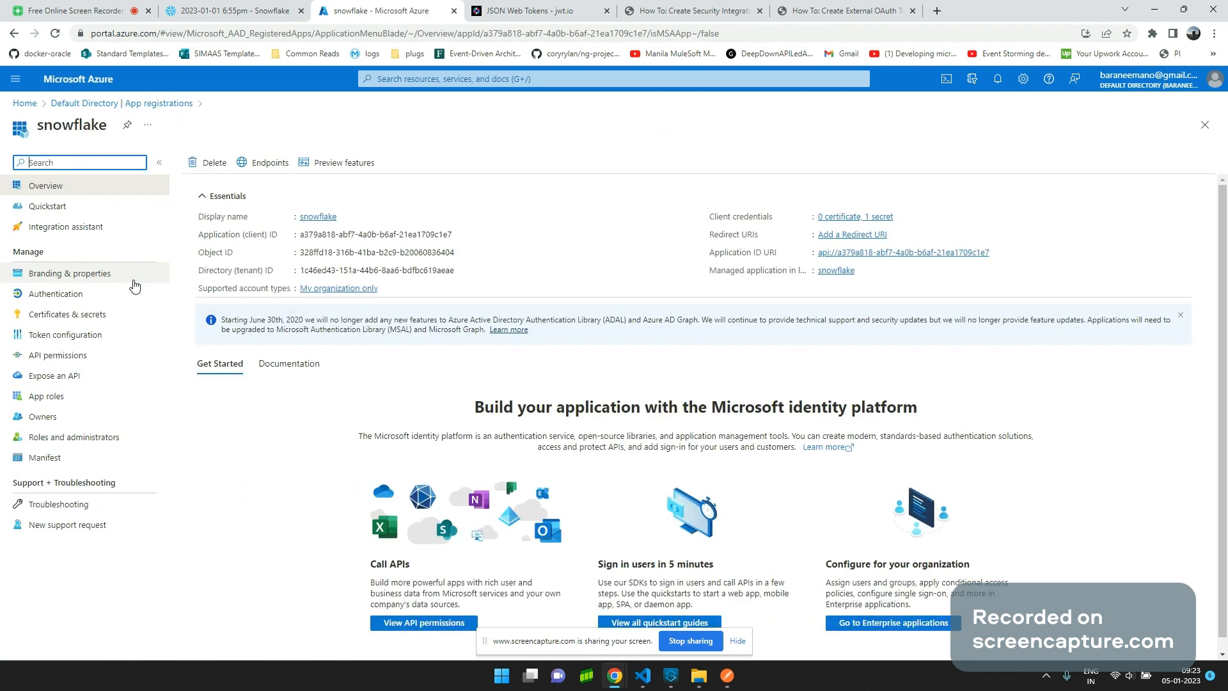
{"action": "left_click", "coordinate": [96, 356]}
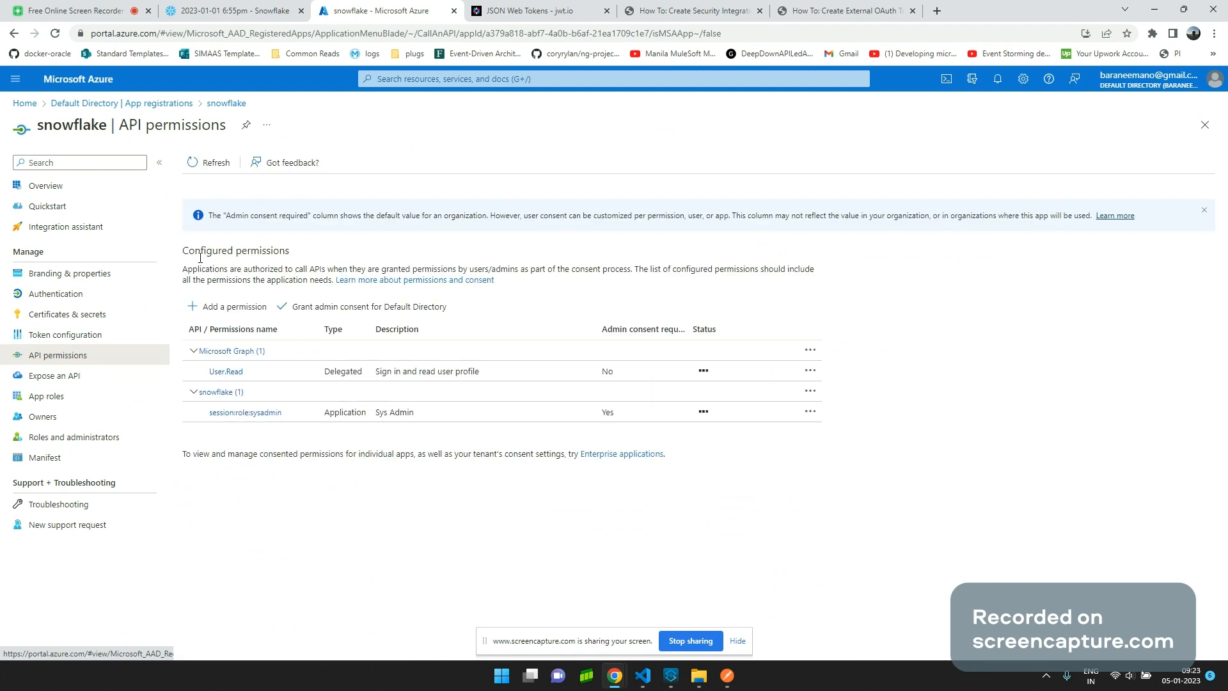
{"action": "left_click", "coordinate": [128, 376]}
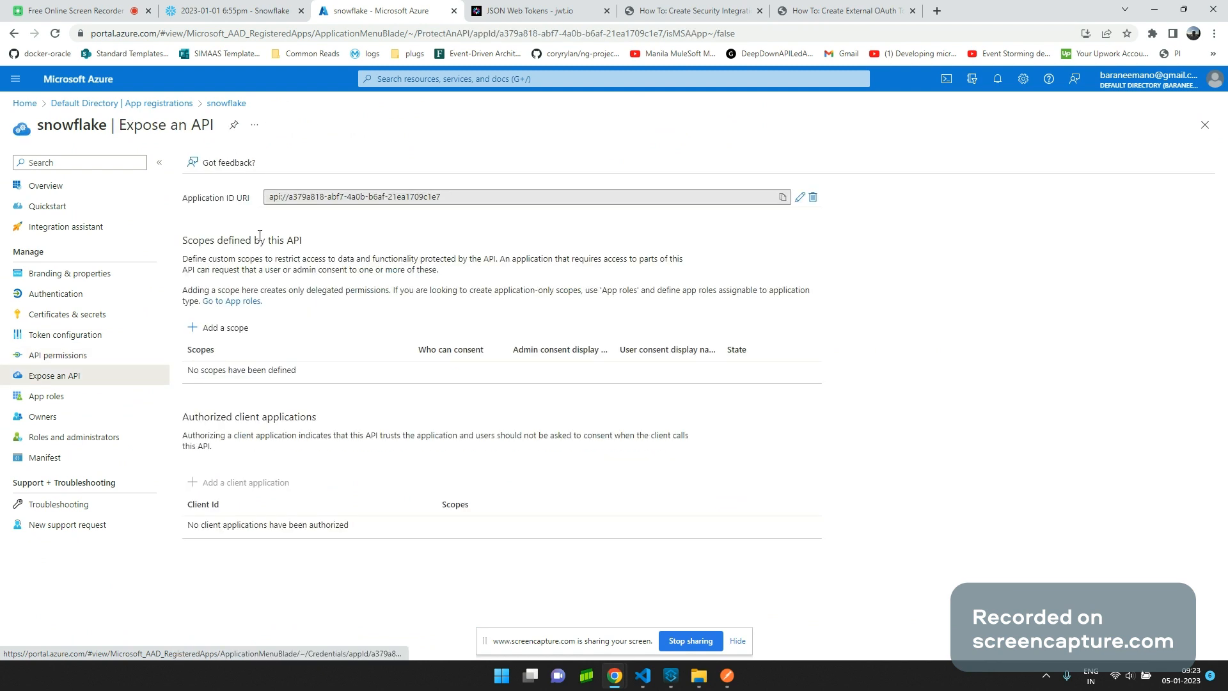
{"action": "left_click", "coordinate": [464, 199]}
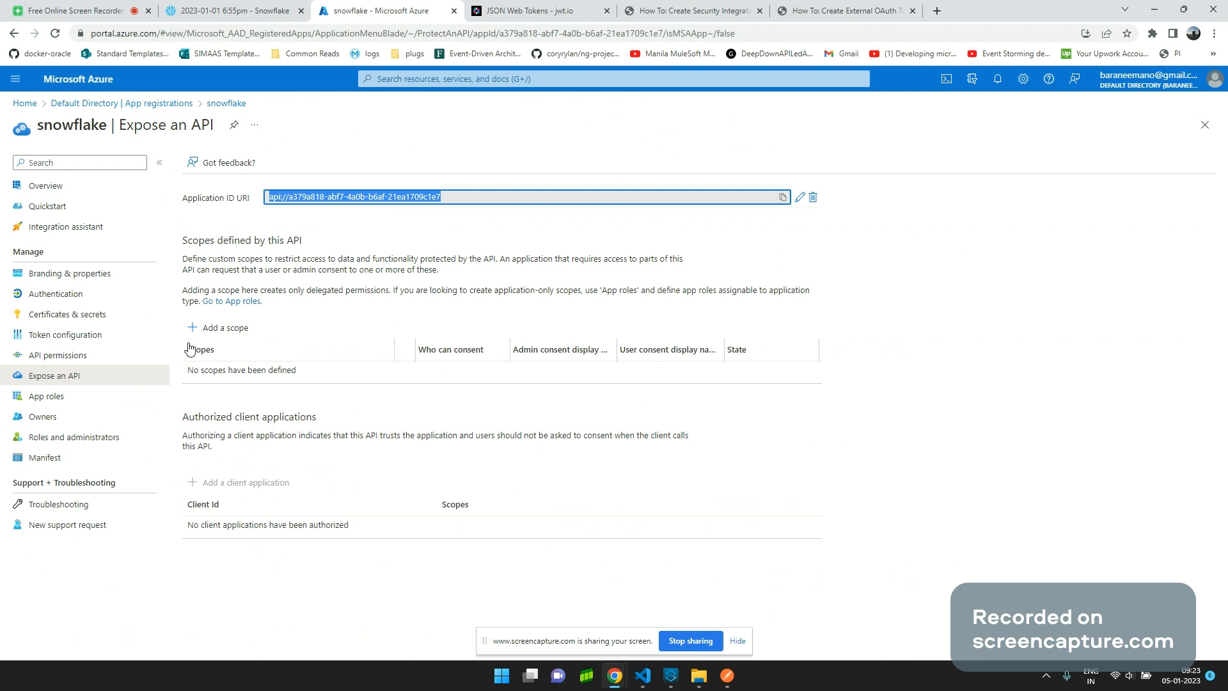
In the snowflake manifest, select the appRoles block and the Sys Admin role's id on line 15.
{"action": "left_click", "coordinate": [89, 460]}
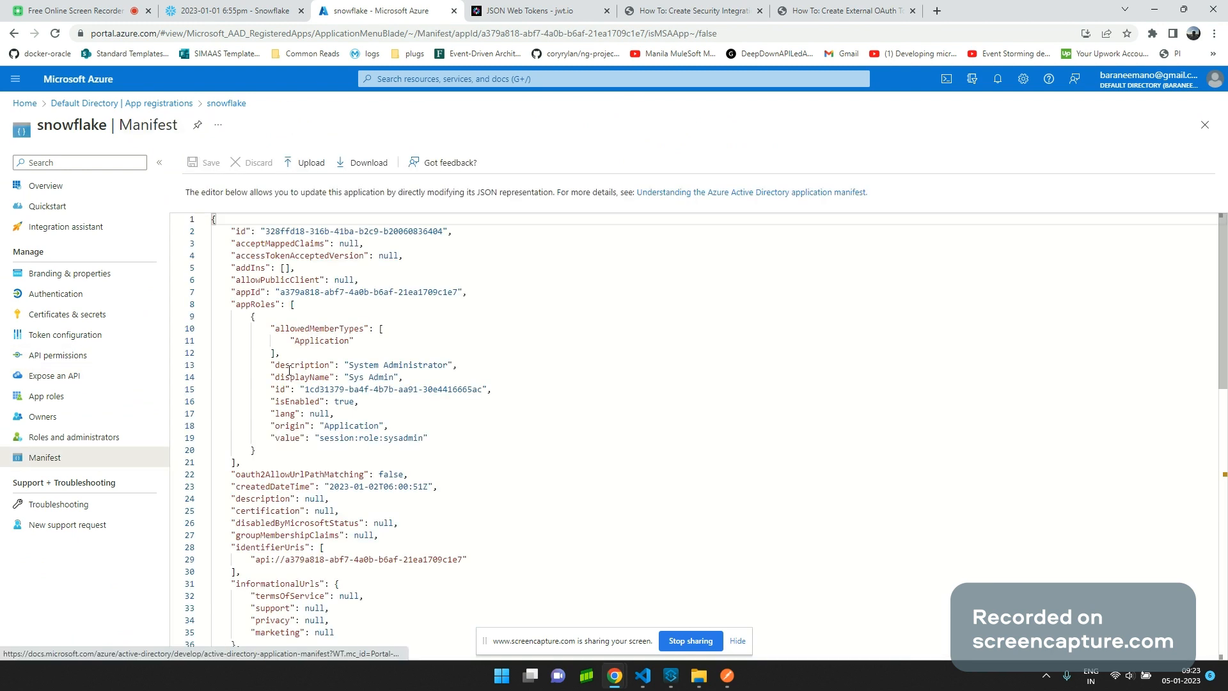
{"action": "left_click", "coordinate": [238, 305]}
{"action": "left_click_drag", "start_coordinate": [237, 306], "coordinate": [424, 461]}
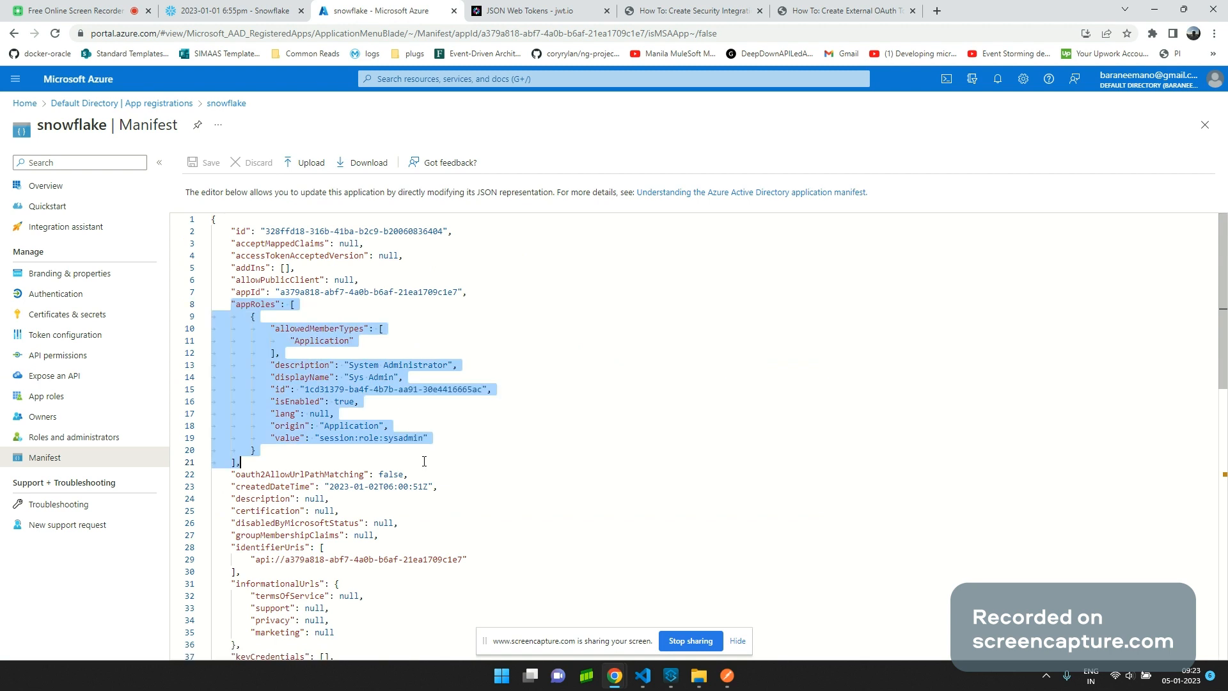
{"action": "left_click", "coordinate": [307, 389]}
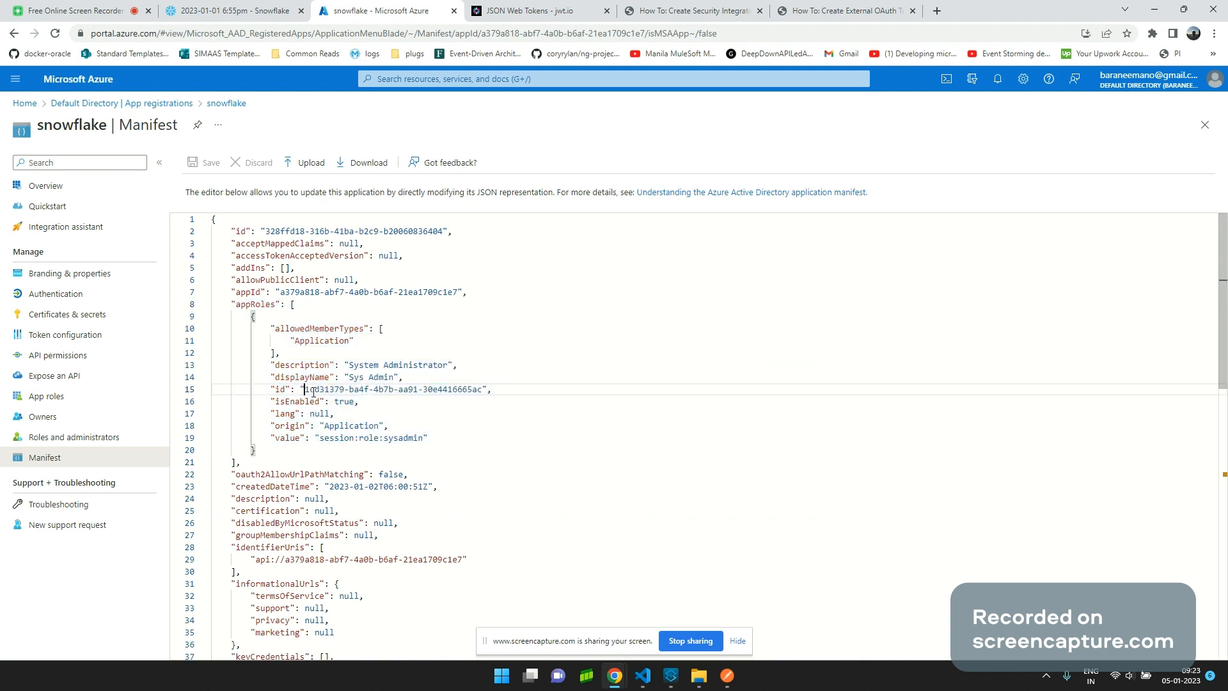
{"action": "left_click_drag", "start_coordinate": [313, 390], "coordinate": [482, 391]}
{"action": "left_click_drag", "start_coordinate": [305, 389], "coordinate": [483, 392]}
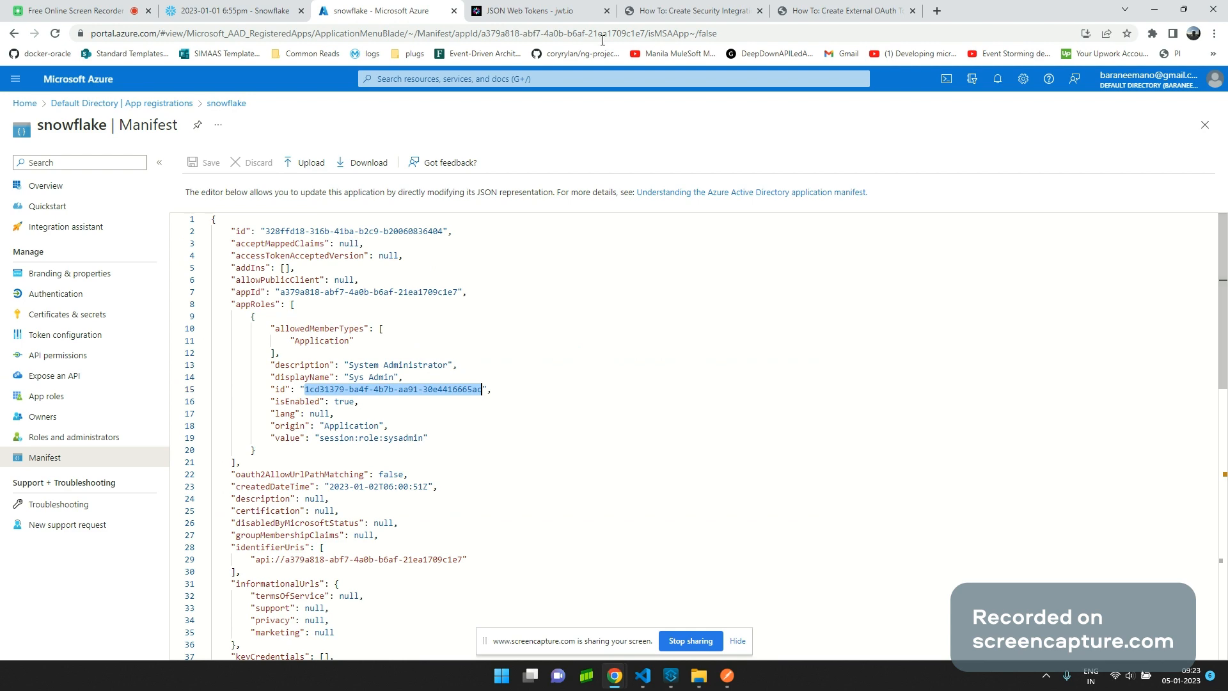
{"action": "left_click", "coordinate": [688, 10]}
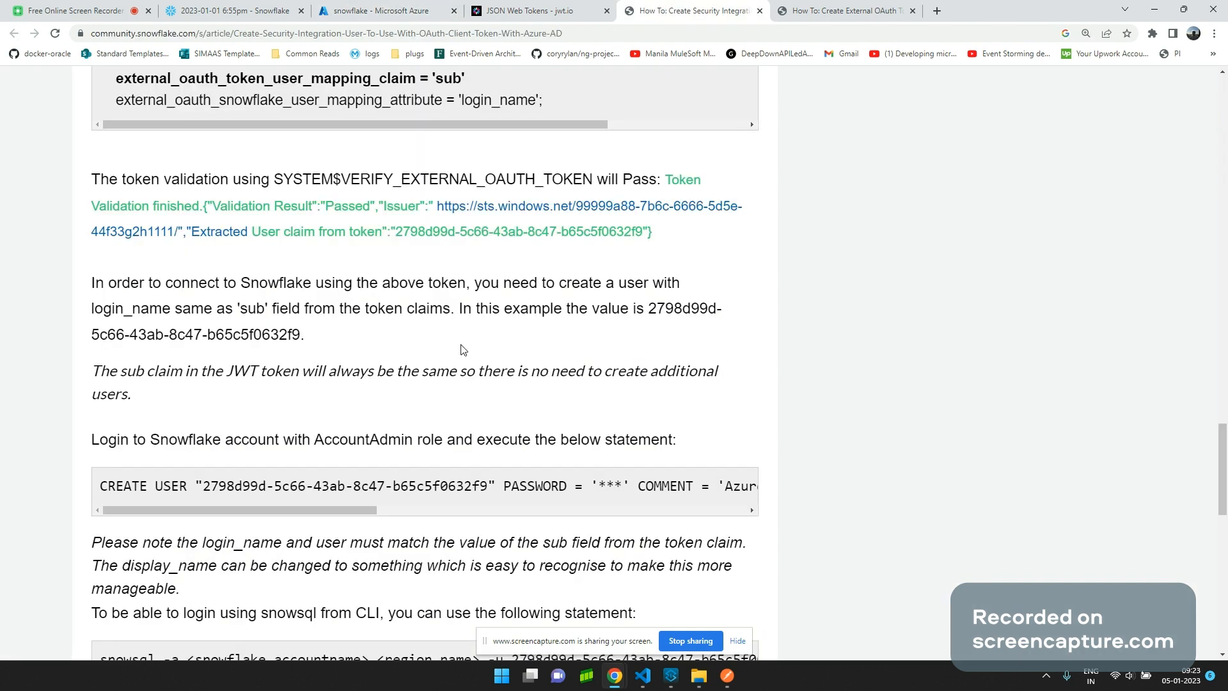
{"action": "left_click", "coordinate": [820, 9]}
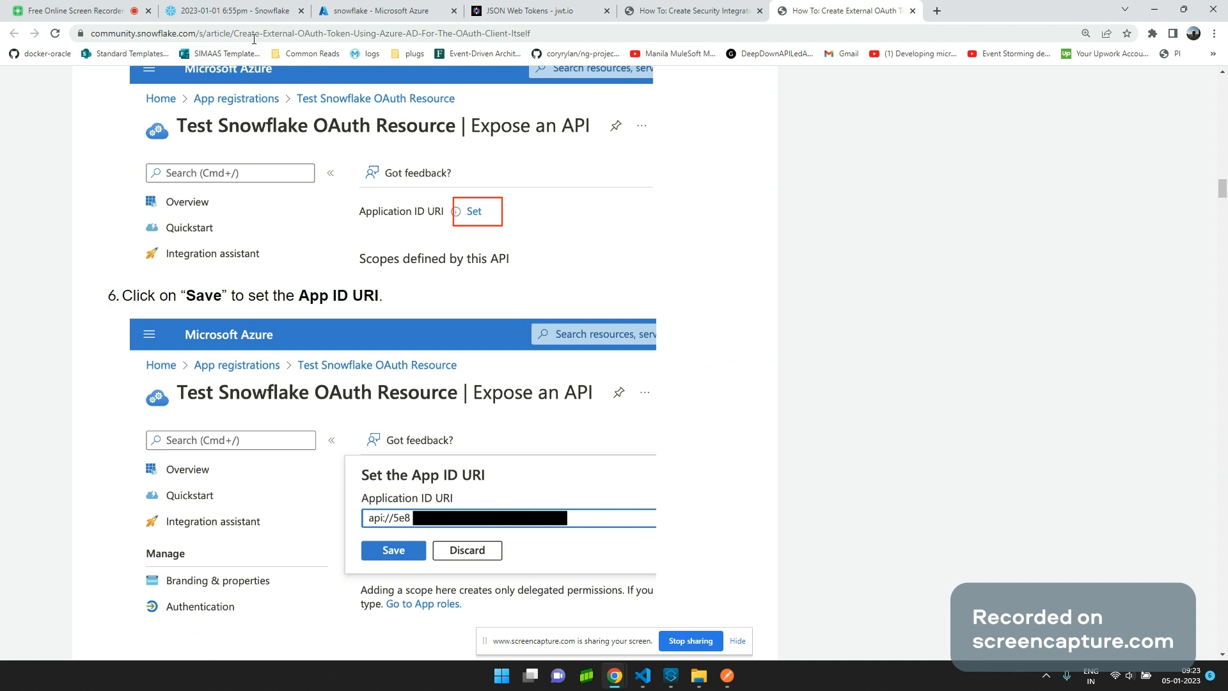
{"action": "scroll", "coordinate": [396, 427], "scroll_direction": "down", "scroll_amount": 5}
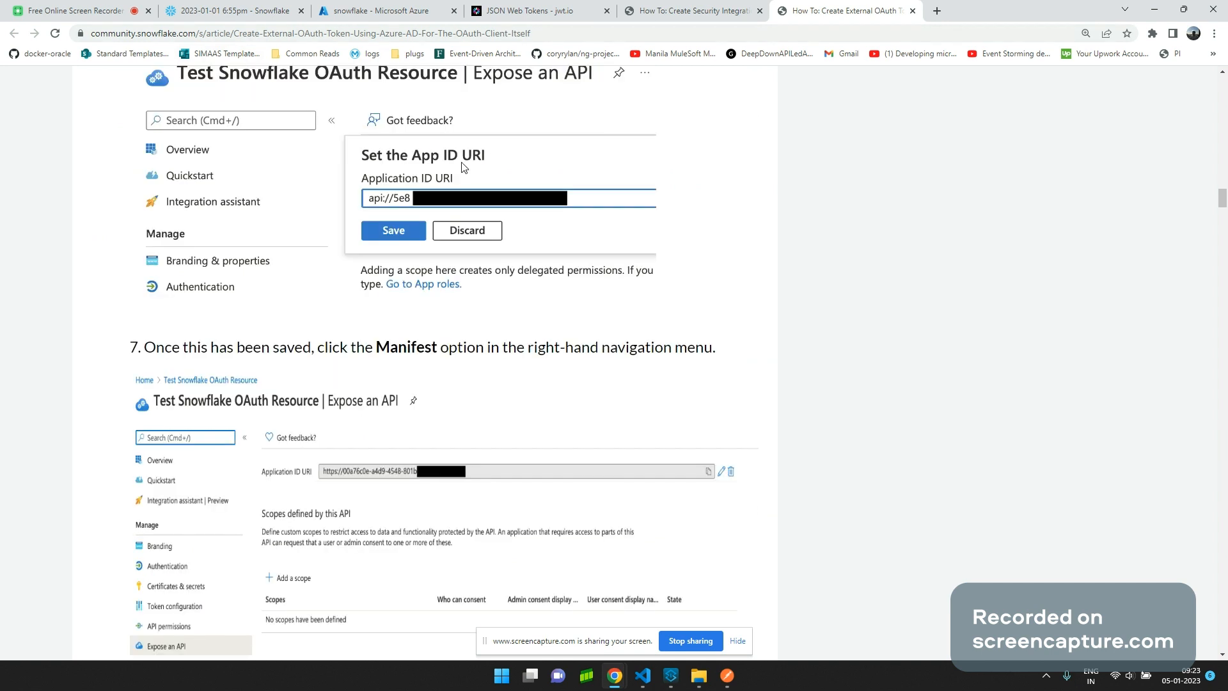
{"action": "scroll", "coordinate": [497, 342], "scroll_direction": "down", "scroll_amount": 1}
{"action": "scroll", "coordinate": [498, 342], "scroll_direction": "down", "scroll_amount": 5}
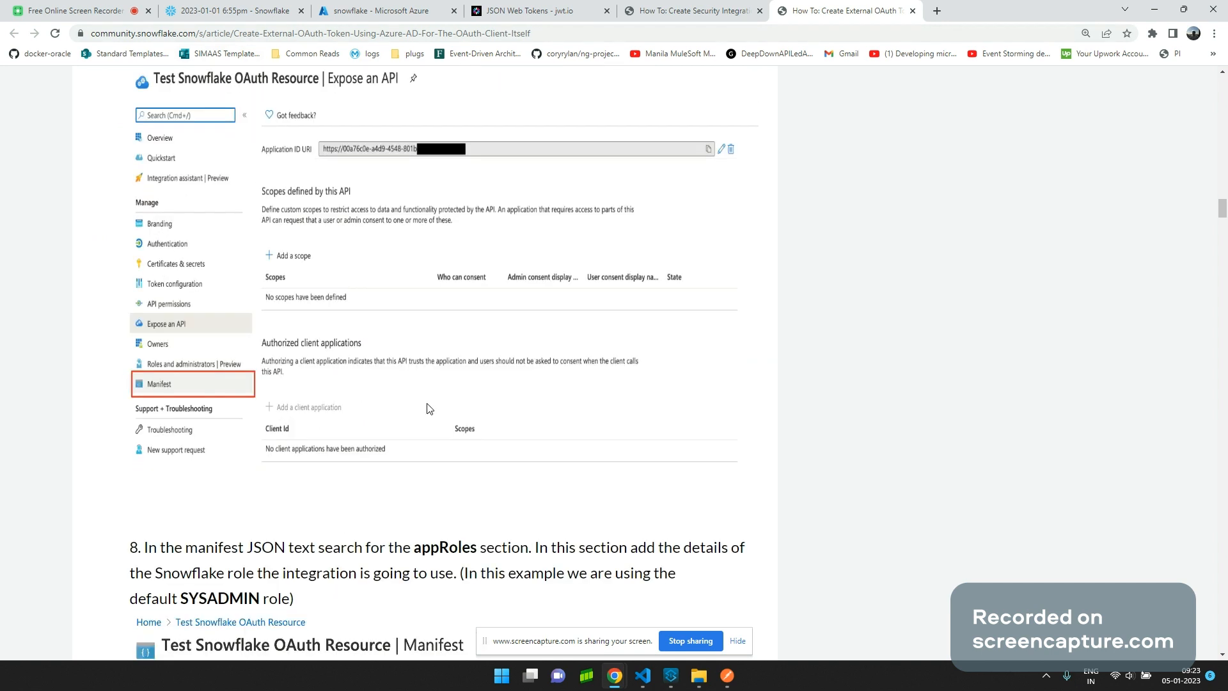
{"action": "scroll", "coordinate": [428, 408], "scroll_direction": "down", "scroll_amount": 8}
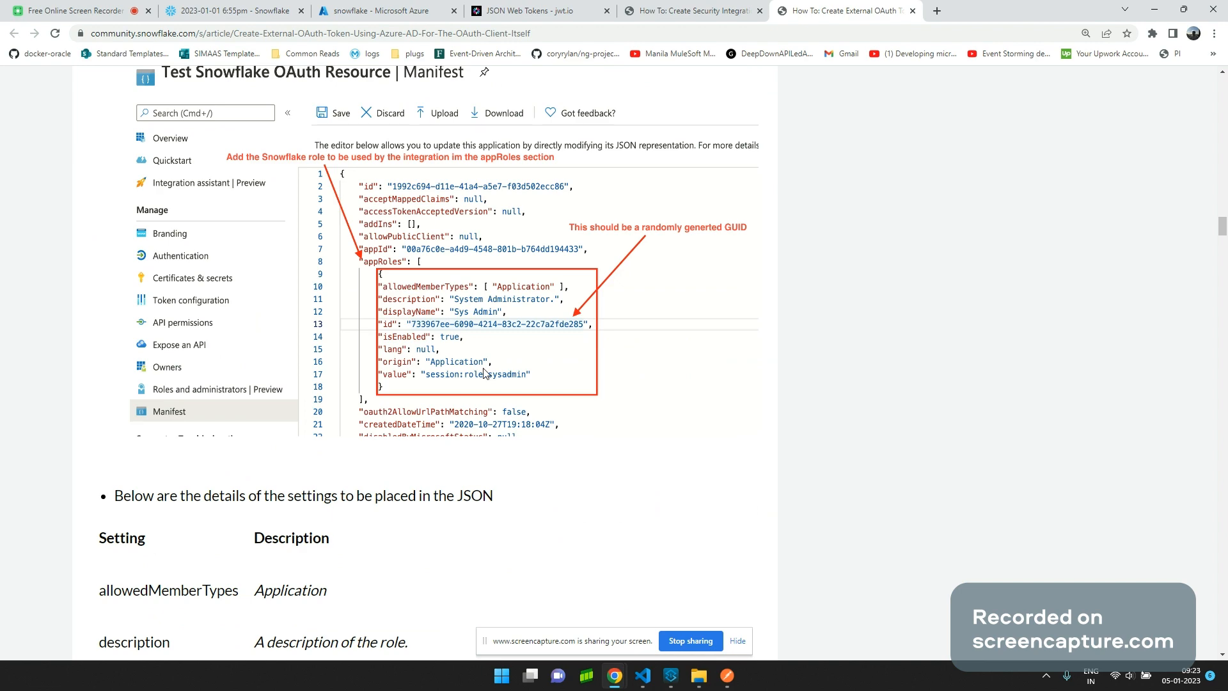
{"action": "scroll", "coordinate": [512, 339], "scroll_direction": "down", "scroll_amount": 7}
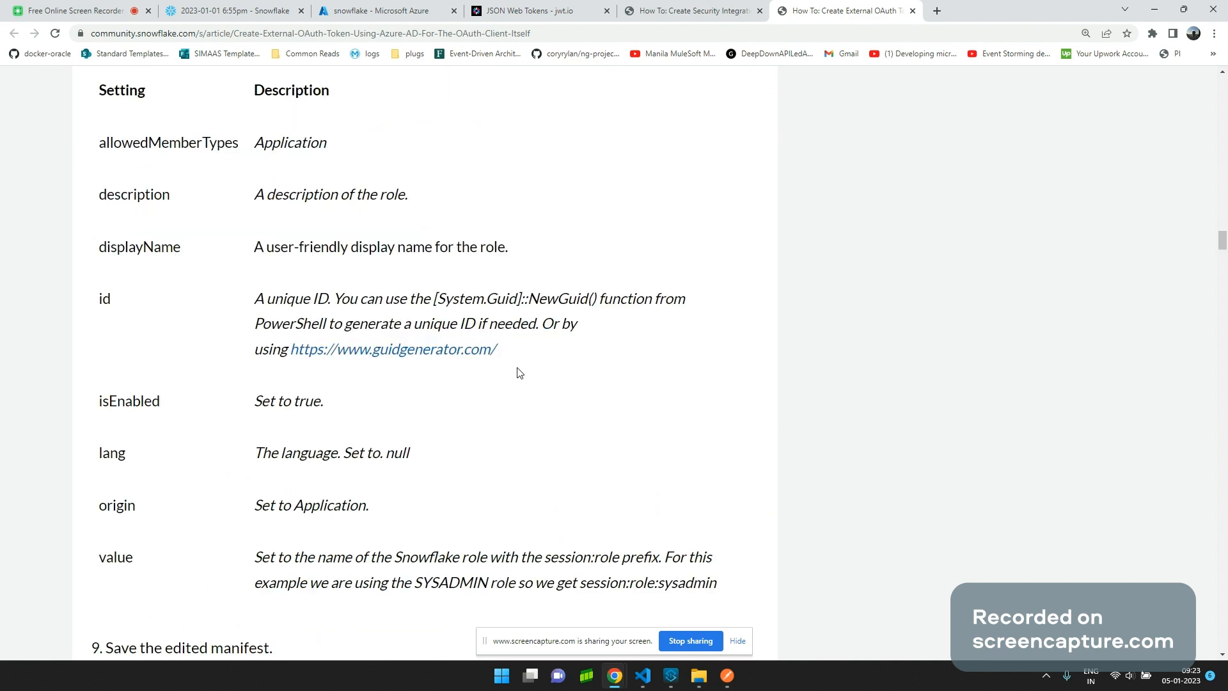
{"action": "scroll", "coordinate": [519, 377], "scroll_direction": "down", "scroll_amount": 8}
{"action": "scroll", "coordinate": [519, 379], "scroll_direction": "down", "scroll_amount": 4}
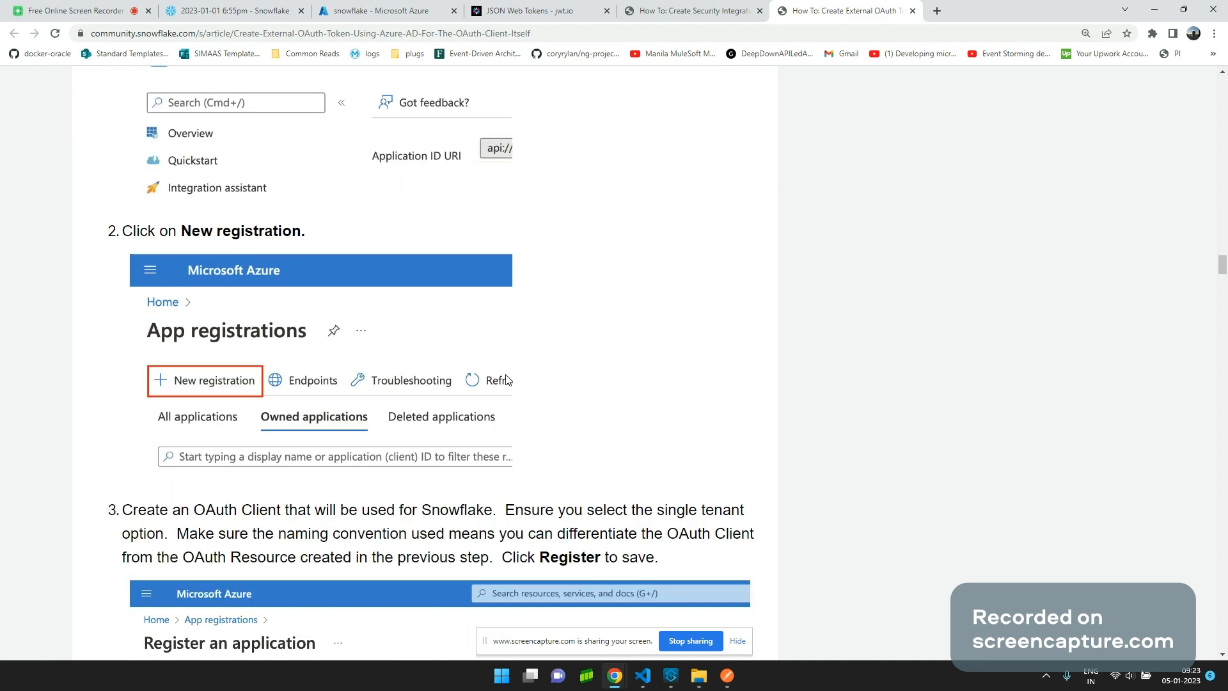
{"action": "scroll", "coordinate": [506, 380], "scroll_direction": "down", "scroll_amount": 1}
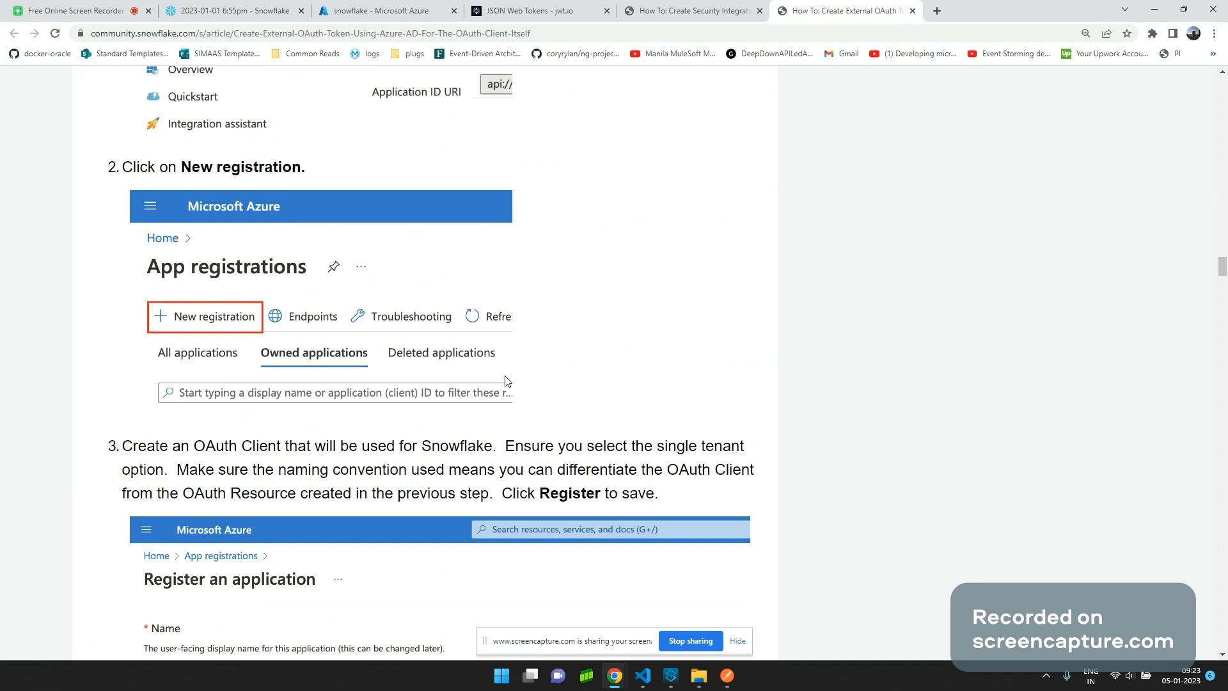
{"action": "scroll", "coordinate": [506, 380], "scroll_direction": "down", "scroll_amount": 2}
{"action": "scroll", "coordinate": [502, 386], "scroll_direction": "down", "scroll_amount": 3}
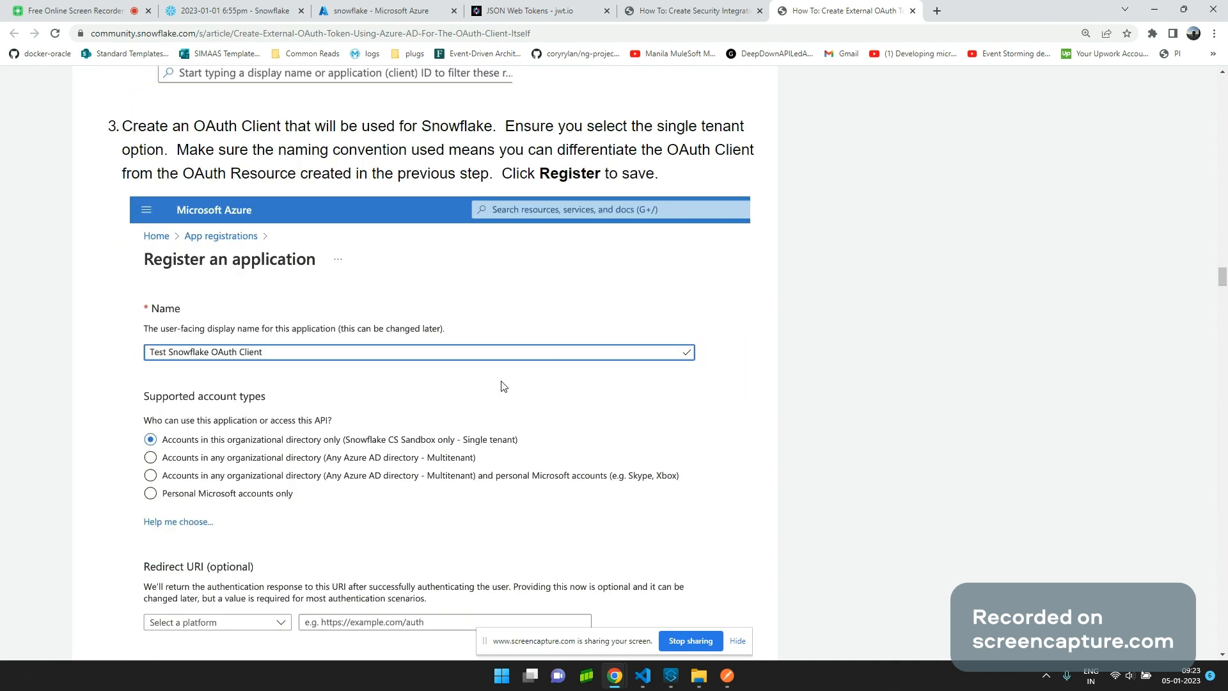
{"action": "scroll", "coordinate": [503, 385], "scroll_direction": "down", "scroll_amount": 6}
{"action": "scroll", "coordinate": [502, 385], "scroll_direction": "down", "scroll_amount": 5}
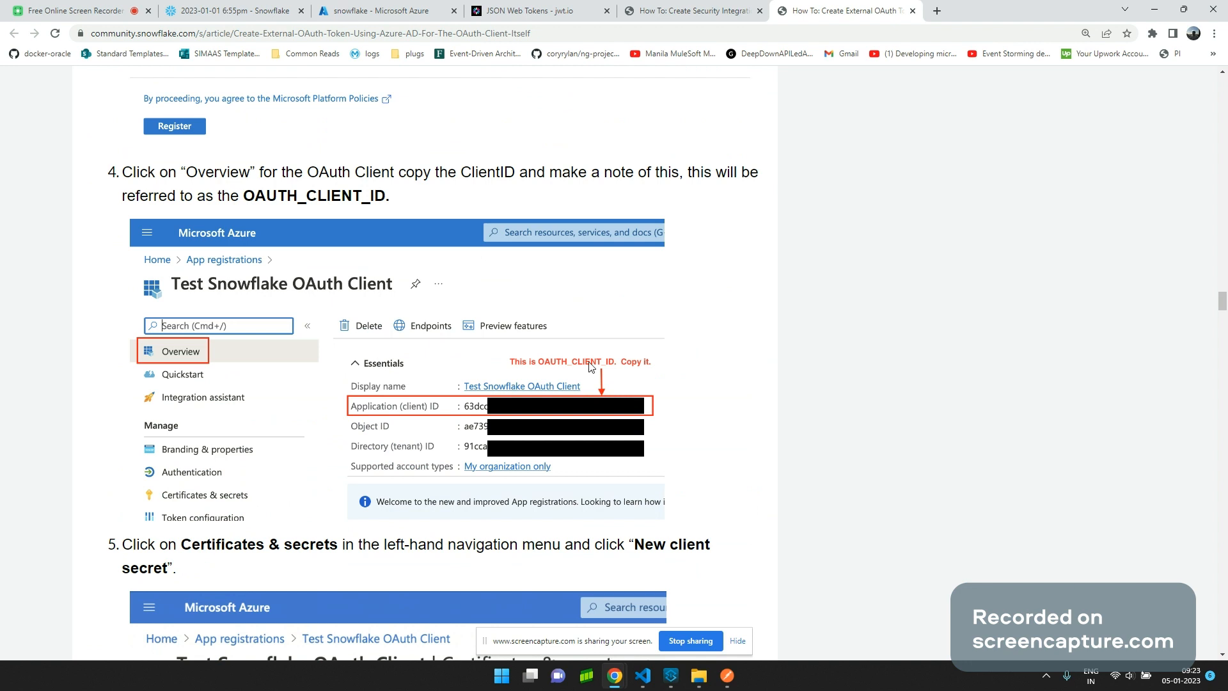
{"action": "scroll", "coordinate": [563, 378], "scroll_direction": "down", "scroll_amount": 7}
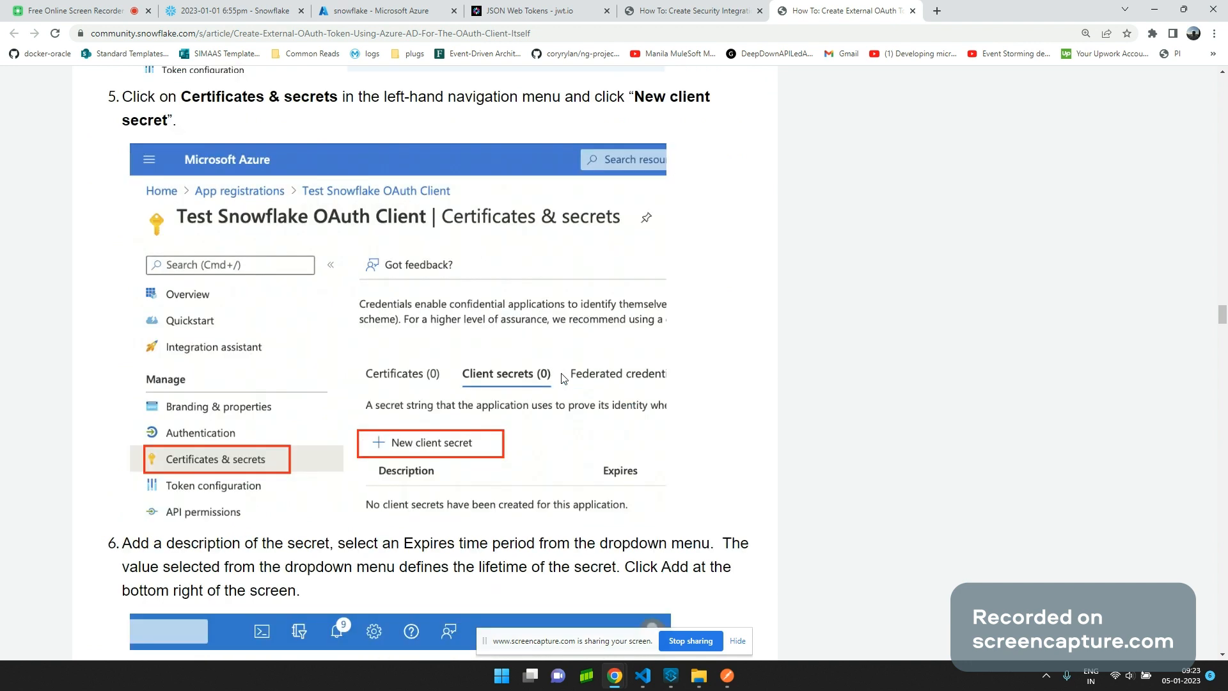
{"action": "scroll", "coordinate": [416, 448], "scroll_direction": "down", "scroll_amount": 7}
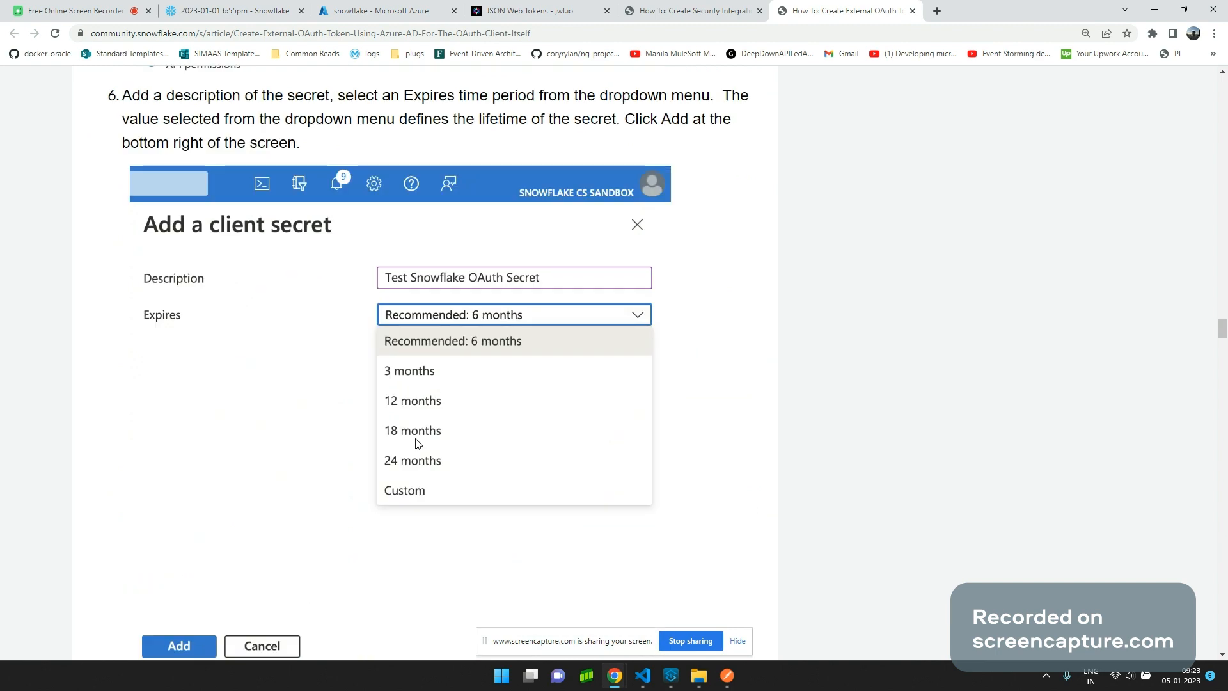
{"action": "scroll", "coordinate": [416, 443], "scroll_direction": "down", "scroll_amount": 7}
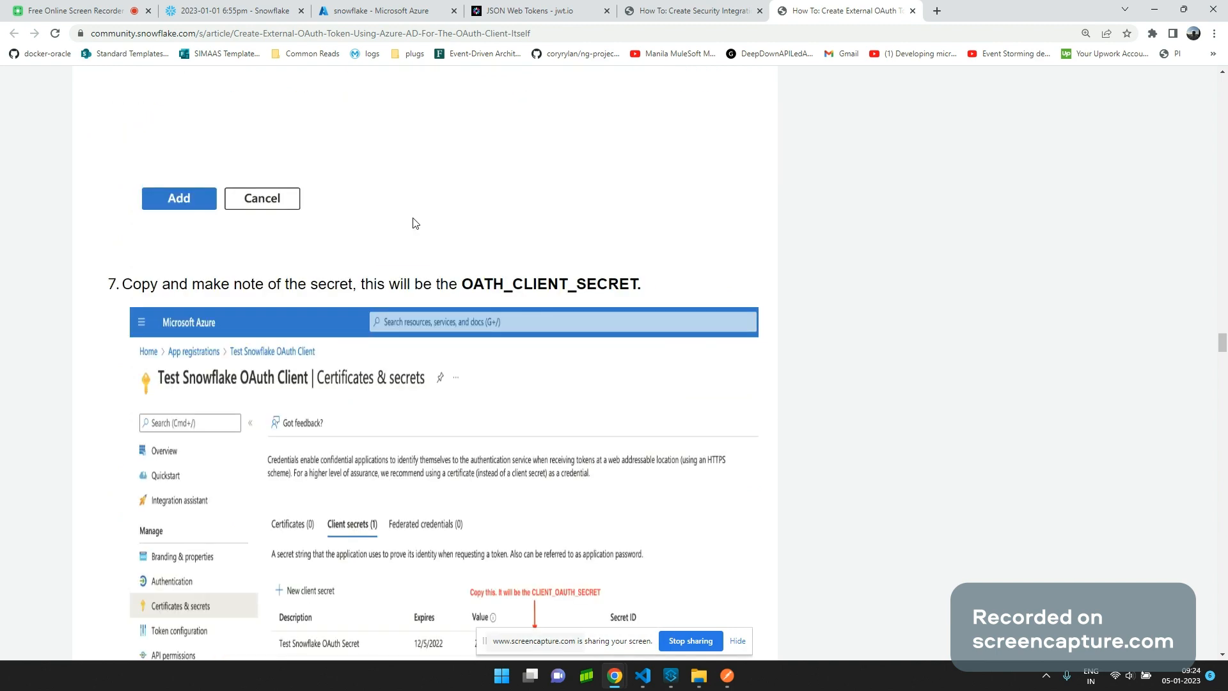
{"action": "scroll", "coordinate": [415, 222], "scroll_direction": "up", "scroll_amount": 6}
{"action": "scroll", "coordinate": [431, 243], "scroll_direction": "down", "scroll_amount": 3}
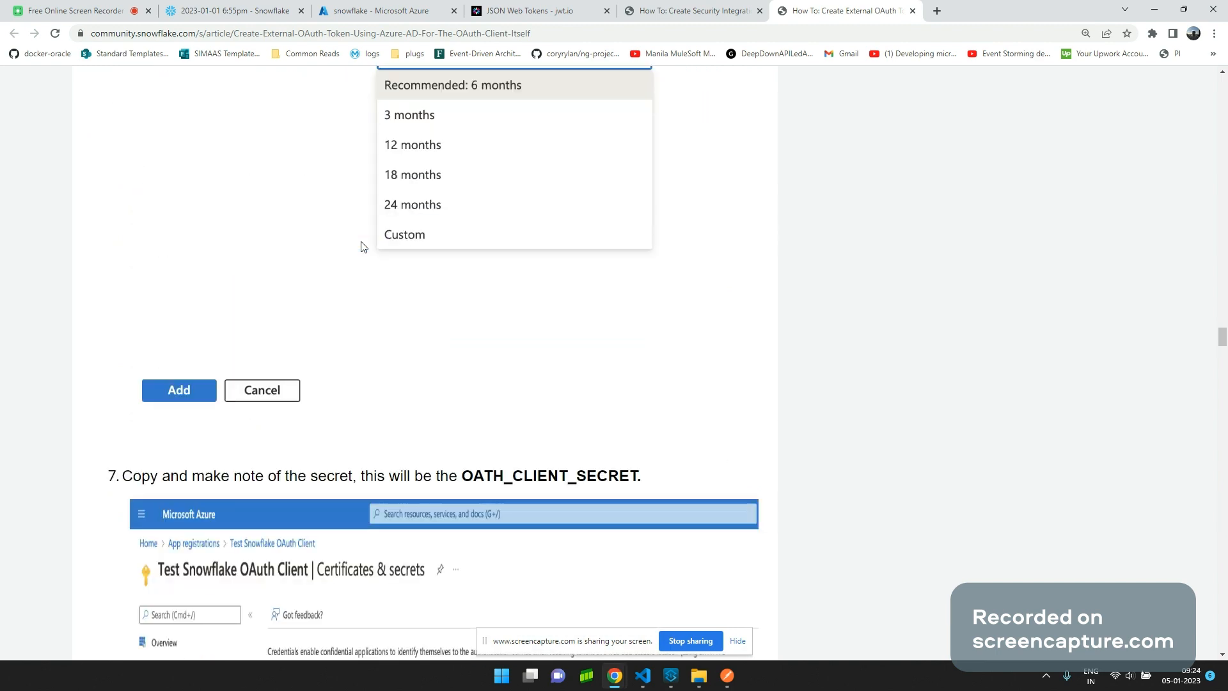
{"action": "scroll", "coordinate": [431, 288], "scroll_direction": "down", "scroll_amount": 7}
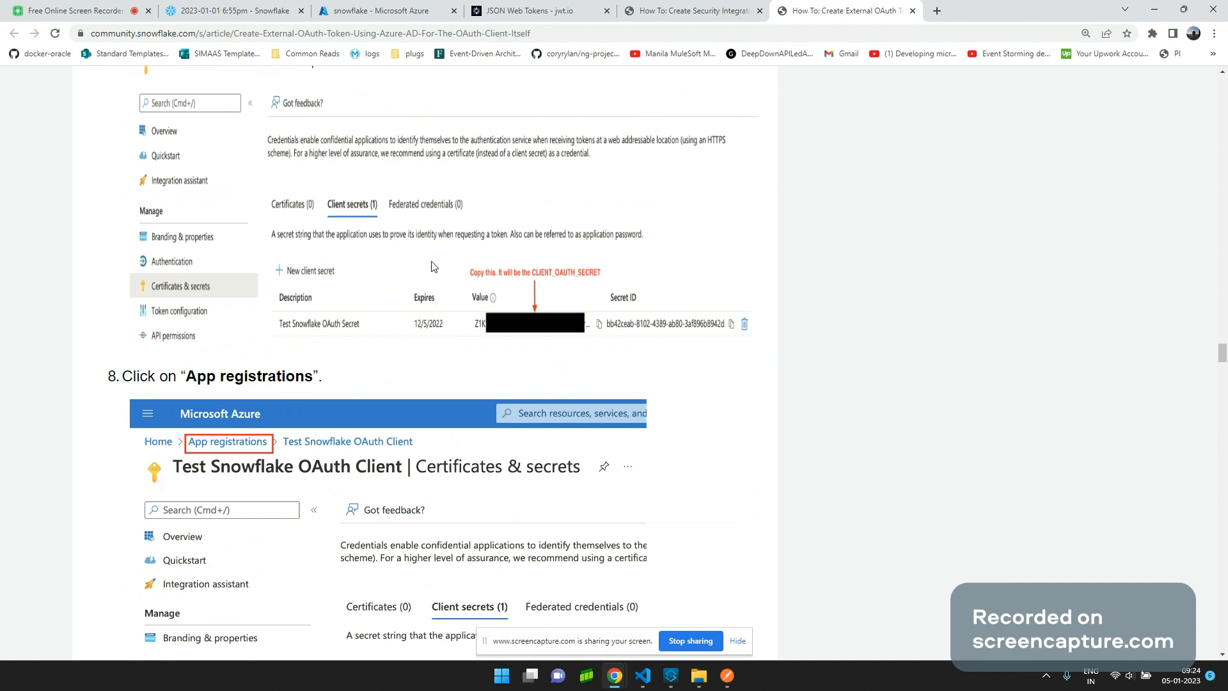
{"action": "scroll", "coordinate": [266, 312], "scroll_direction": "down", "scroll_amount": 7}
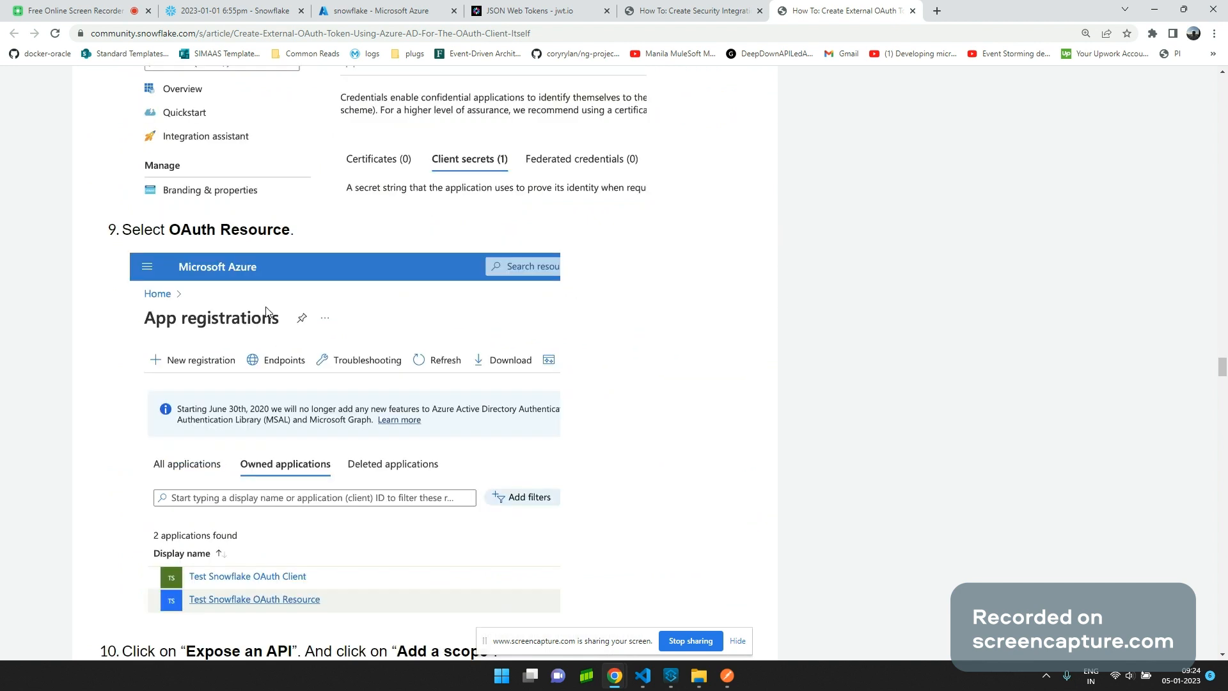
{"action": "scroll", "coordinate": [275, 311], "scroll_direction": "up", "scroll_amount": 1}
{"action": "scroll", "coordinate": [286, 309], "scroll_direction": "down", "scroll_amount": 2}
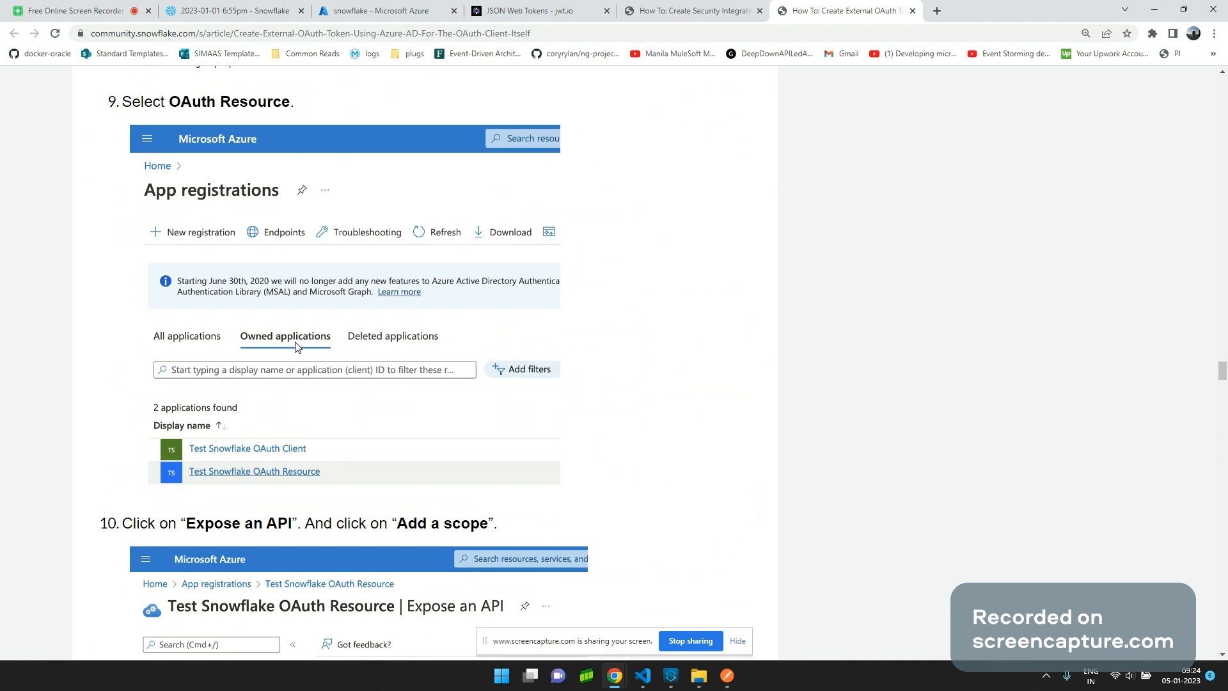
{"action": "scroll", "coordinate": [297, 345], "scroll_direction": "down", "scroll_amount": 6}
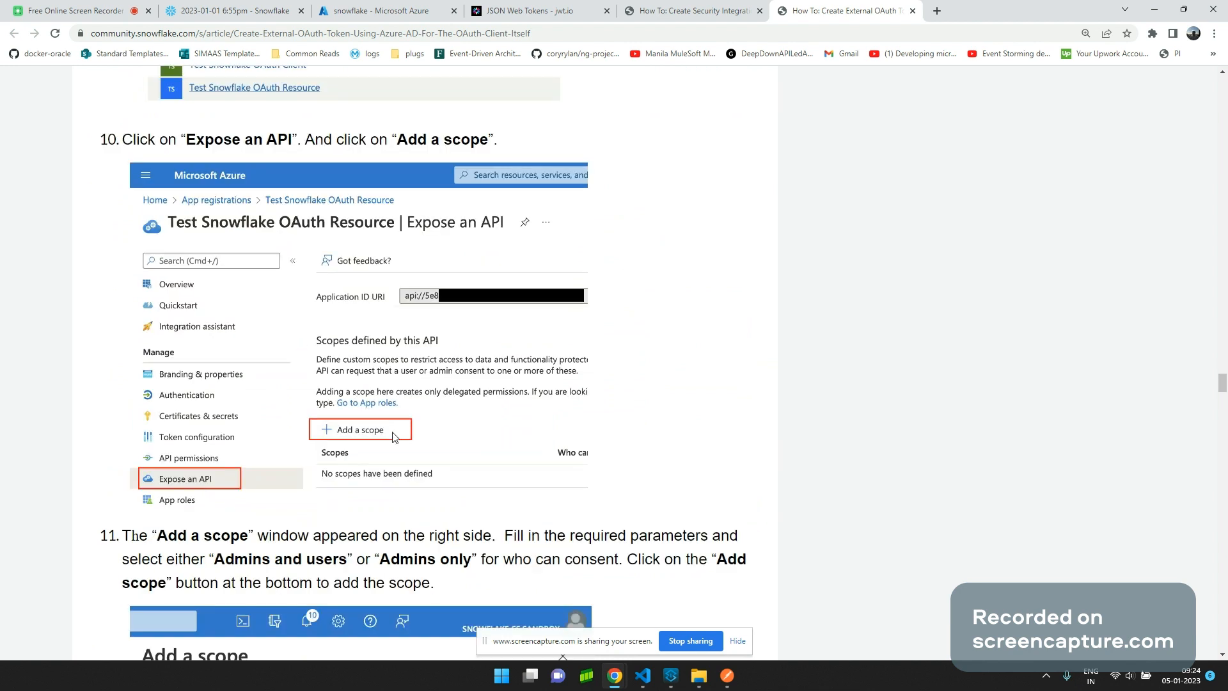
{"action": "scroll", "coordinate": [393, 437], "scroll_direction": "down", "scroll_amount": 5}
{"action": "scroll", "coordinate": [393, 447], "scroll_direction": "down", "scroll_amount": 2}
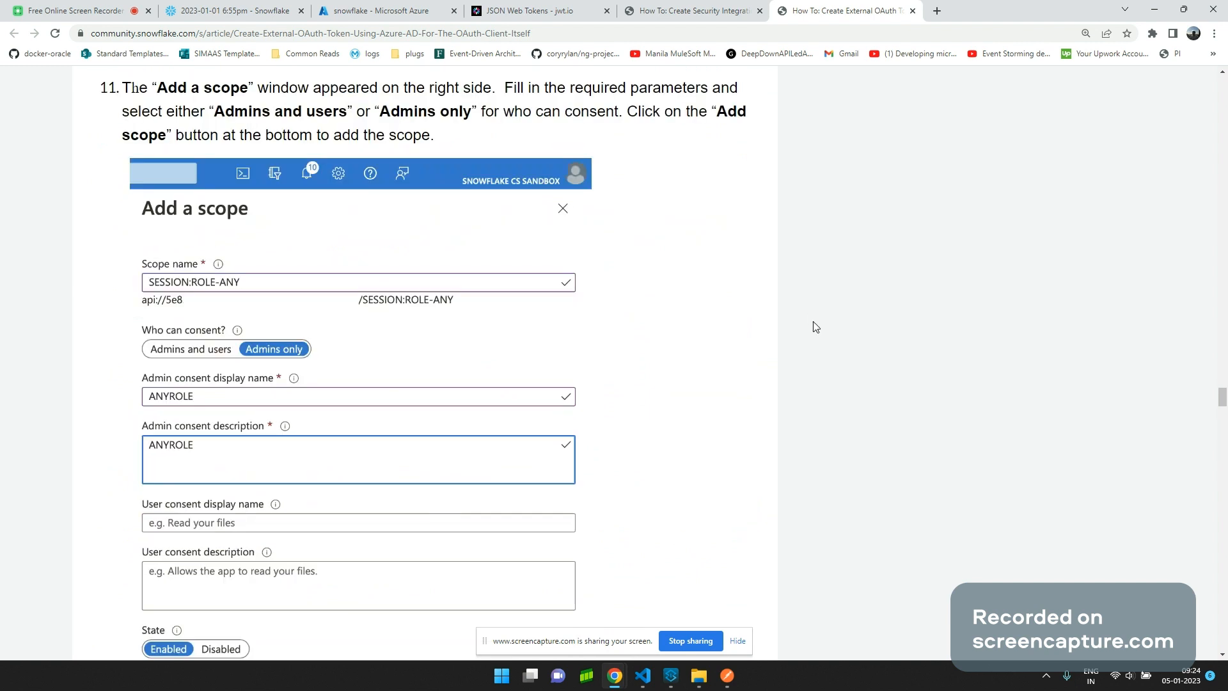
{"action": "scroll", "coordinate": [390, 432], "scroll_direction": "down", "scroll_amount": 5}
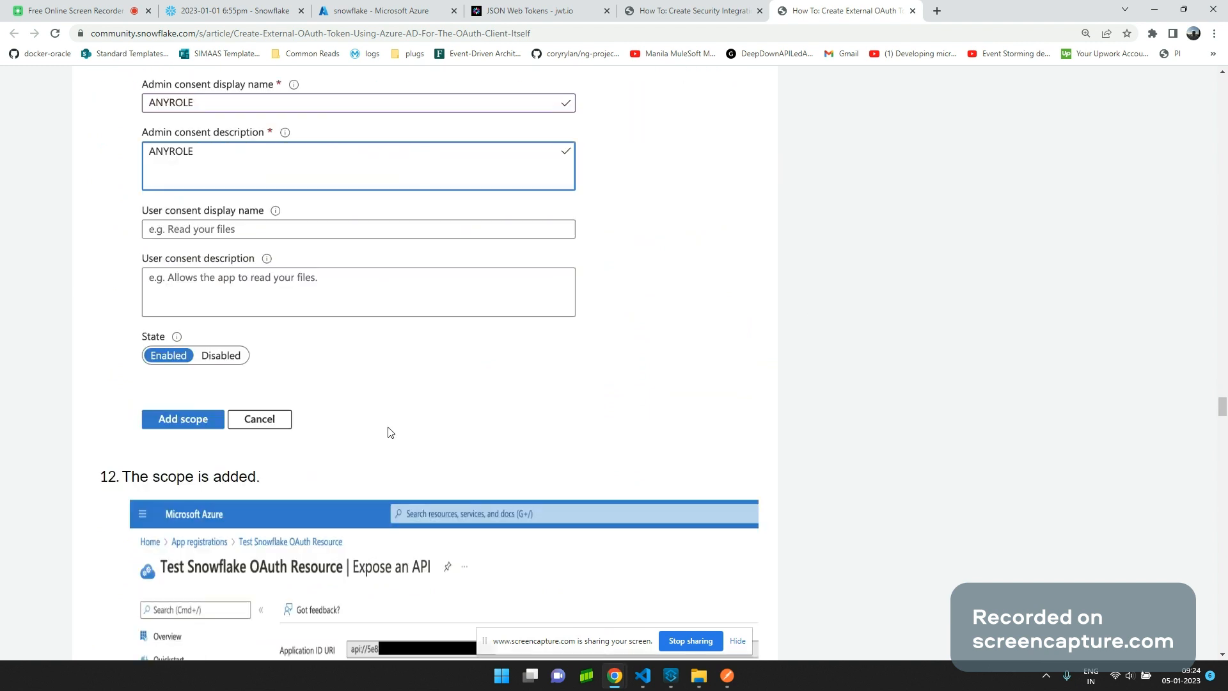
{"action": "scroll", "coordinate": [390, 432], "scroll_direction": "down", "scroll_amount": 10}
{"action": "scroll", "coordinate": [323, 459], "scroll_direction": "down", "scroll_amount": 2}
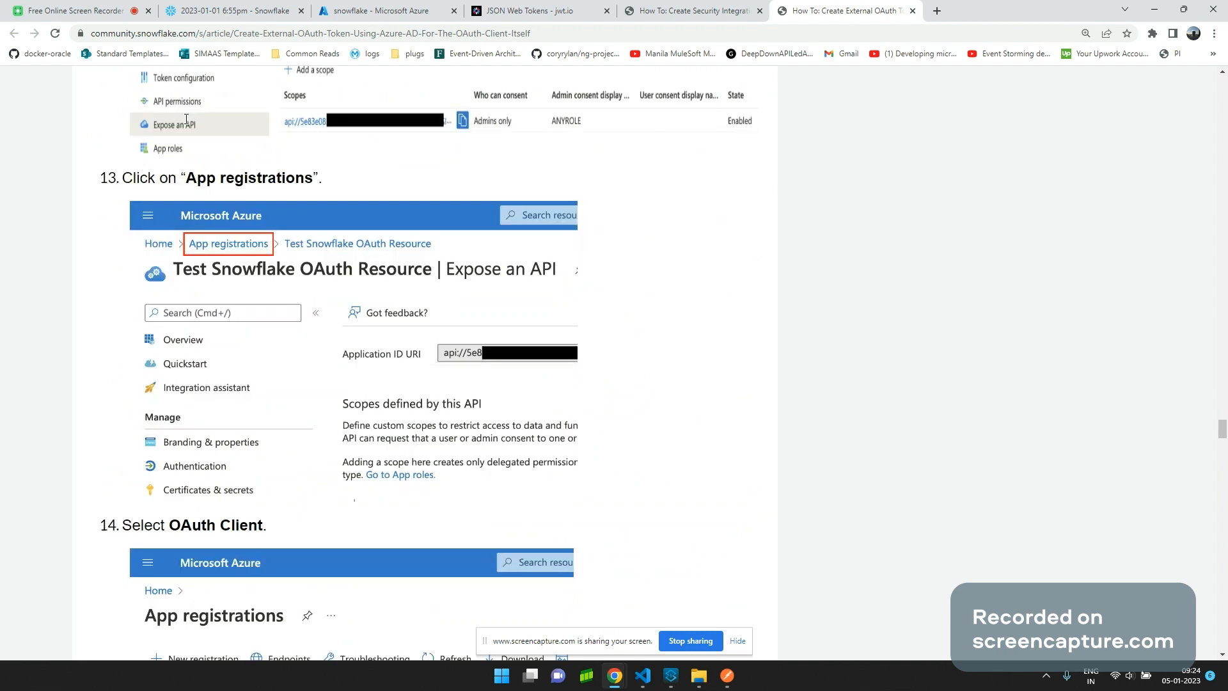
{"action": "left_click", "coordinate": [224, 11]}
Add an API permission from My APIs for snowflake and mark the session:role:sysadmin application permission.
{"action": "left_click", "coordinate": [392, 9]}
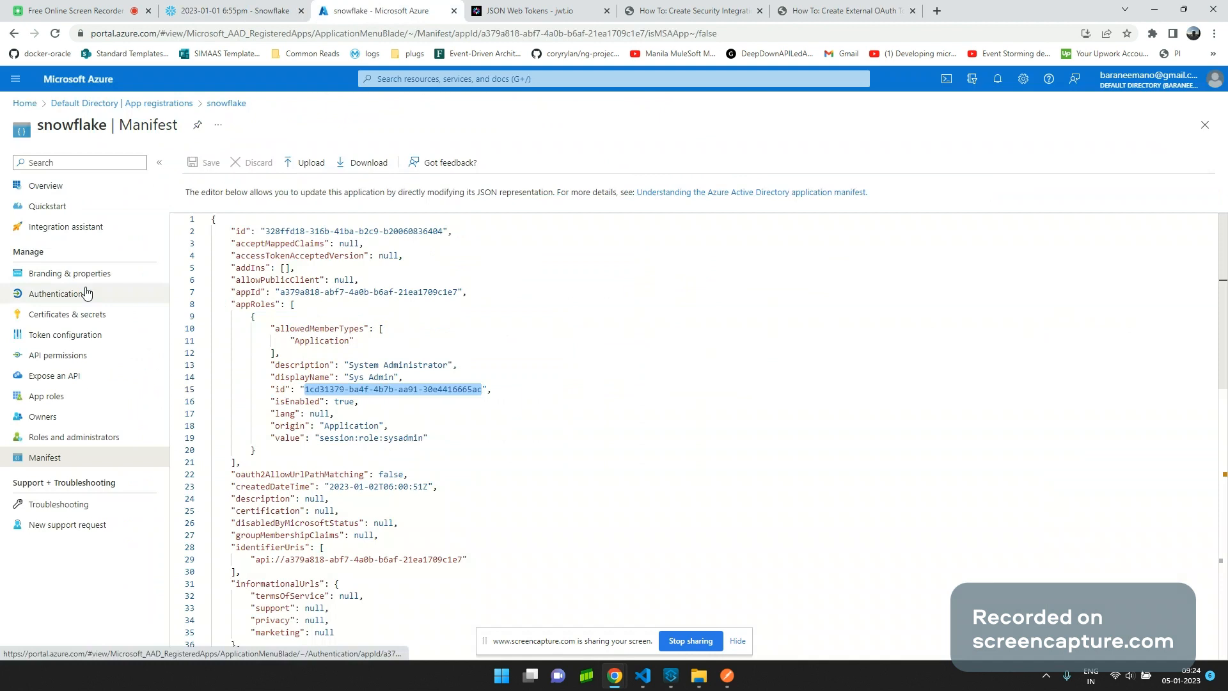
{"action": "left_click", "coordinate": [95, 360]}
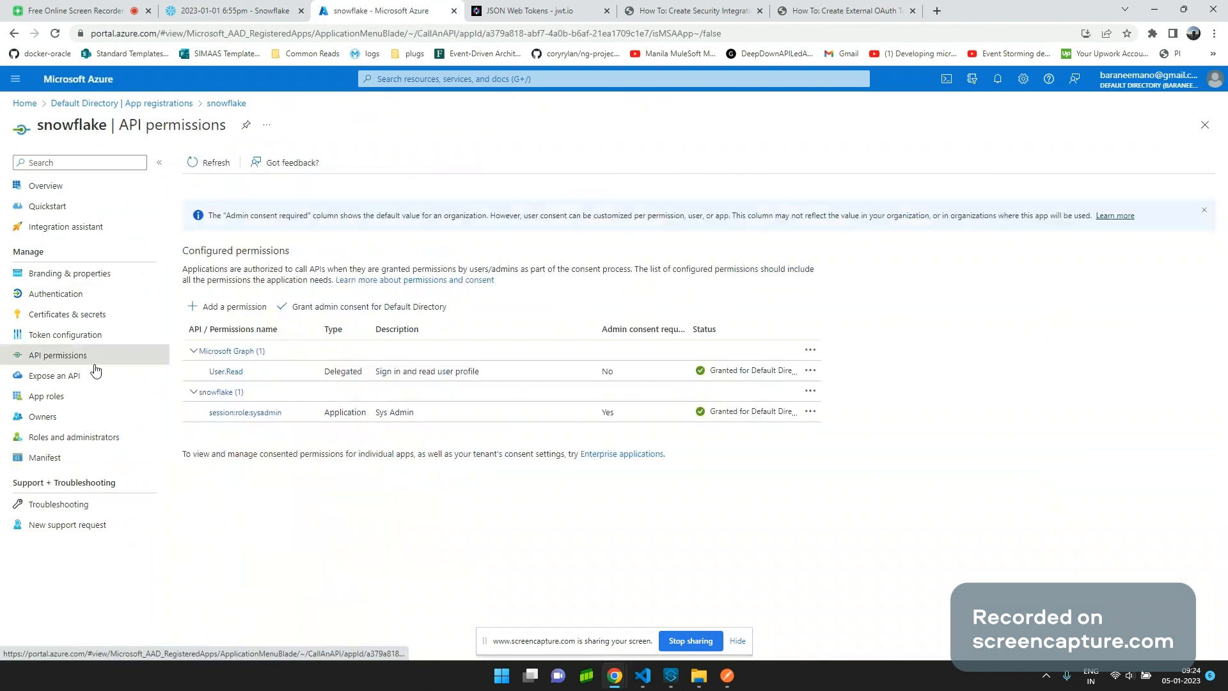
{"action": "left_click", "coordinate": [223, 310]}
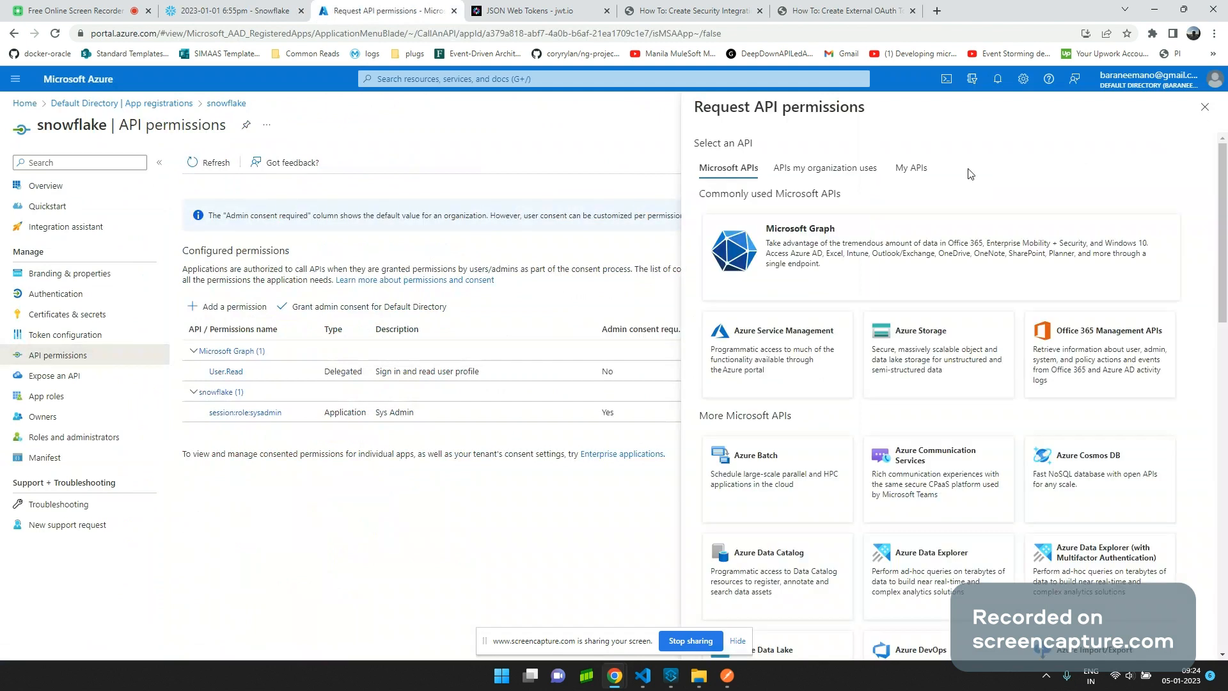
{"action": "left_click", "coordinate": [911, 168]}
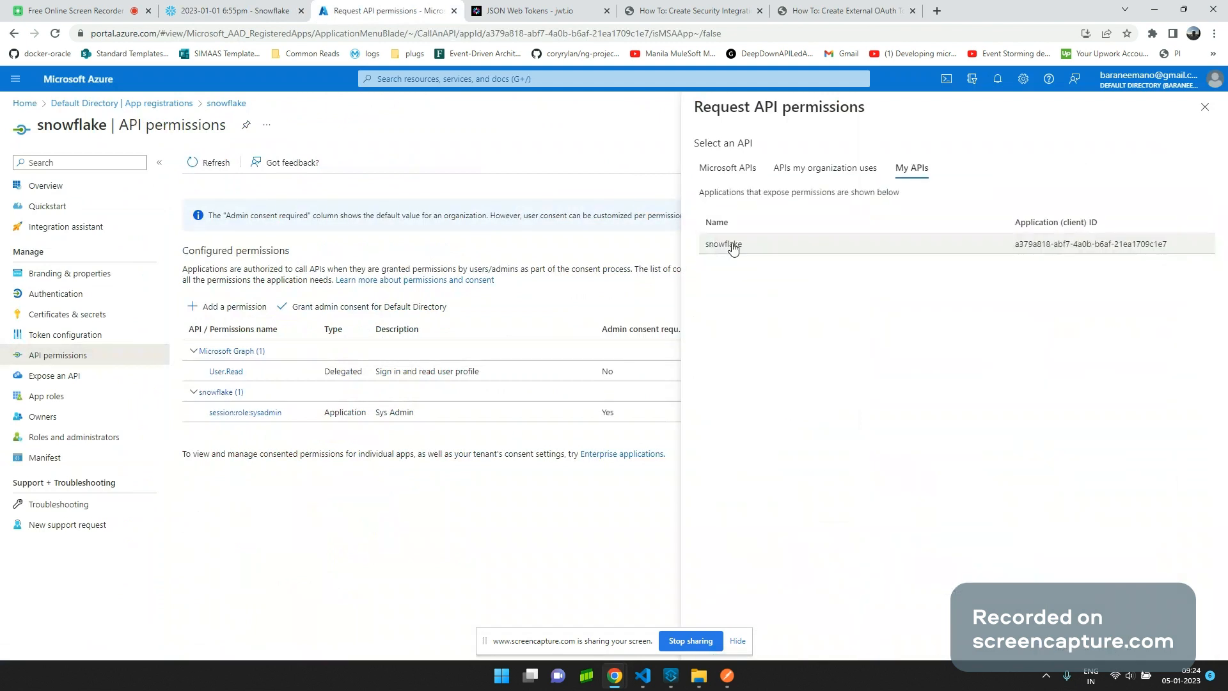
{"action": "left_click", "coordinate": [729, 245]}
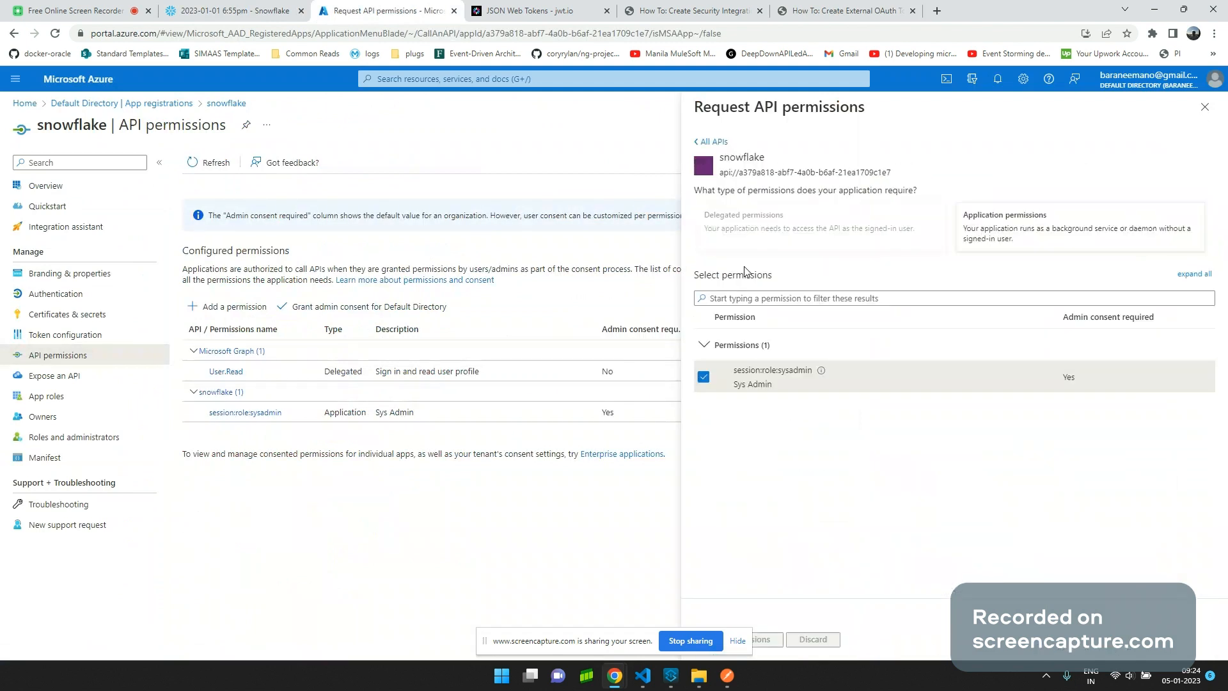
{"action": "left_click_drag", "start_coordinate": [734, 373], "coordinate": [811, 382]}
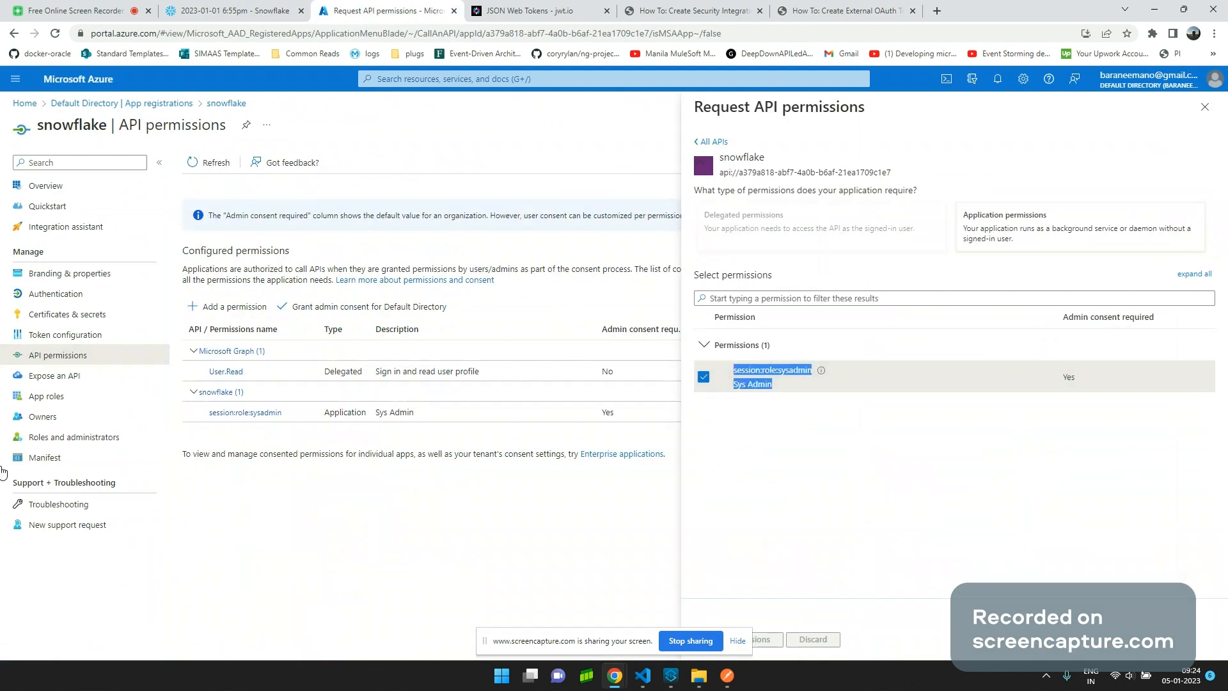
{"action": "left_click", "coordinate": [39, 458]}
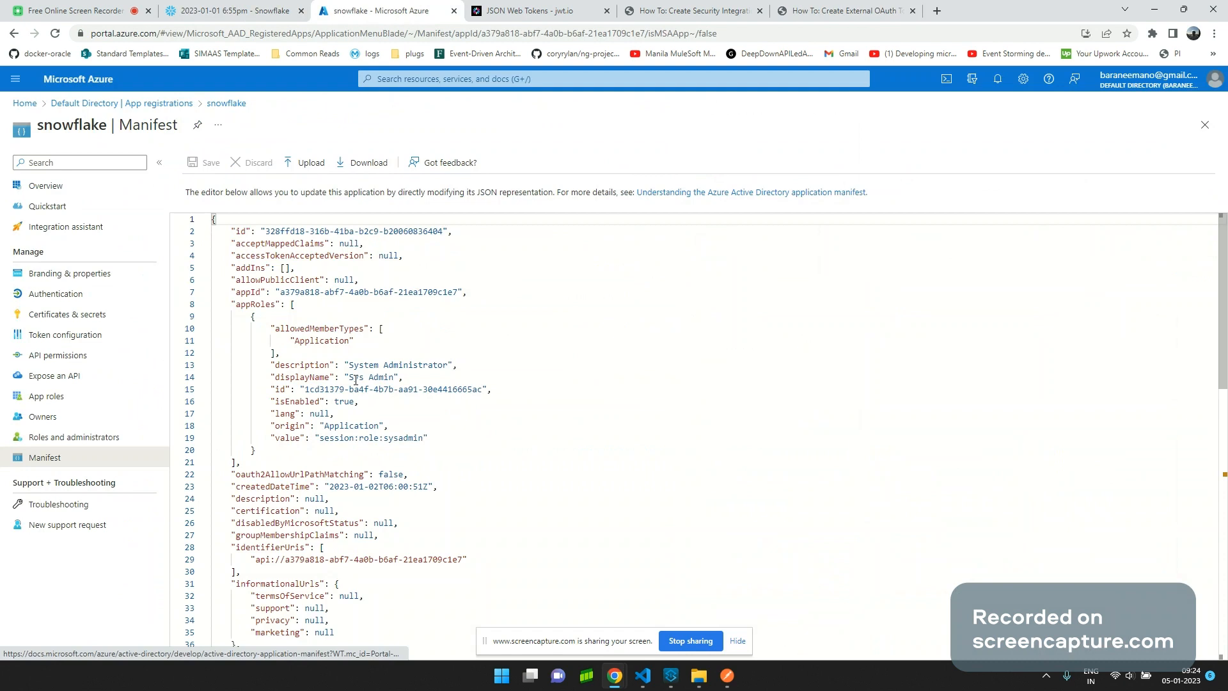
Highlight the Sys Admin role's name and session:role value, then check API permissions and Certificates & secrets.
{"action": "left_click_drag", "start_coordinate": [349, 378], "coordinate": [395, 378]}
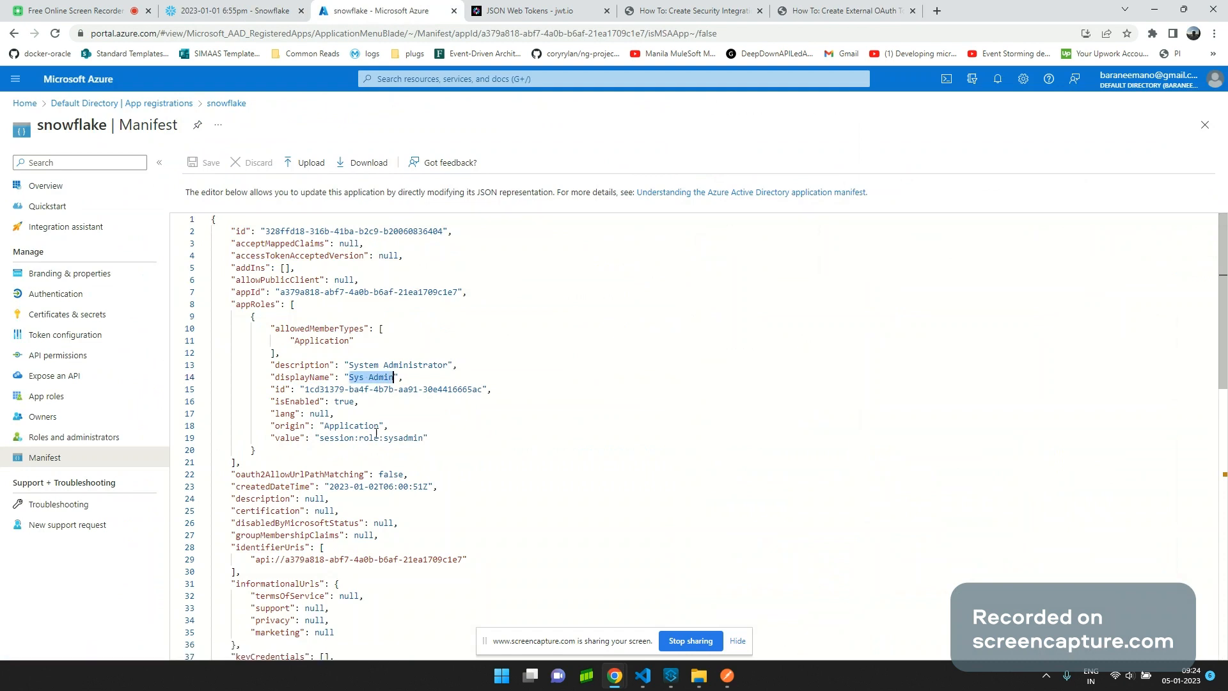
{"action": "left_click_drag", "start_coordinate": [320, 438], "coordinate": [439, 437]}
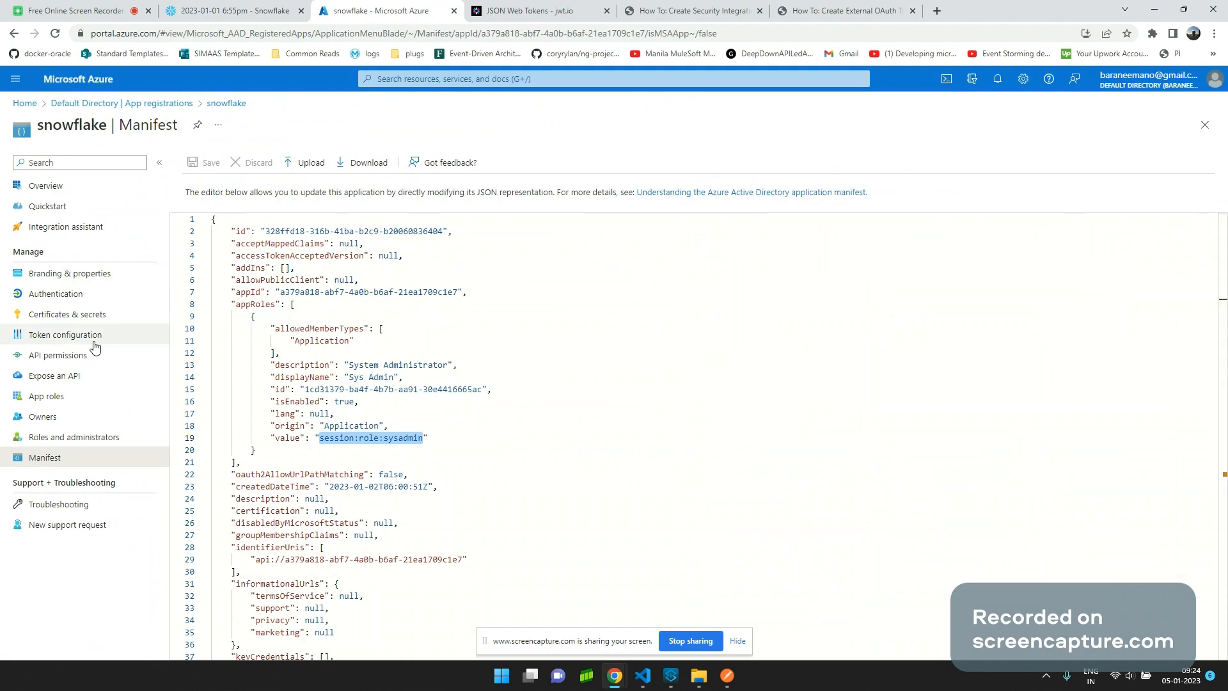
{"action": "left_click", "coordinate": [84, 356]}
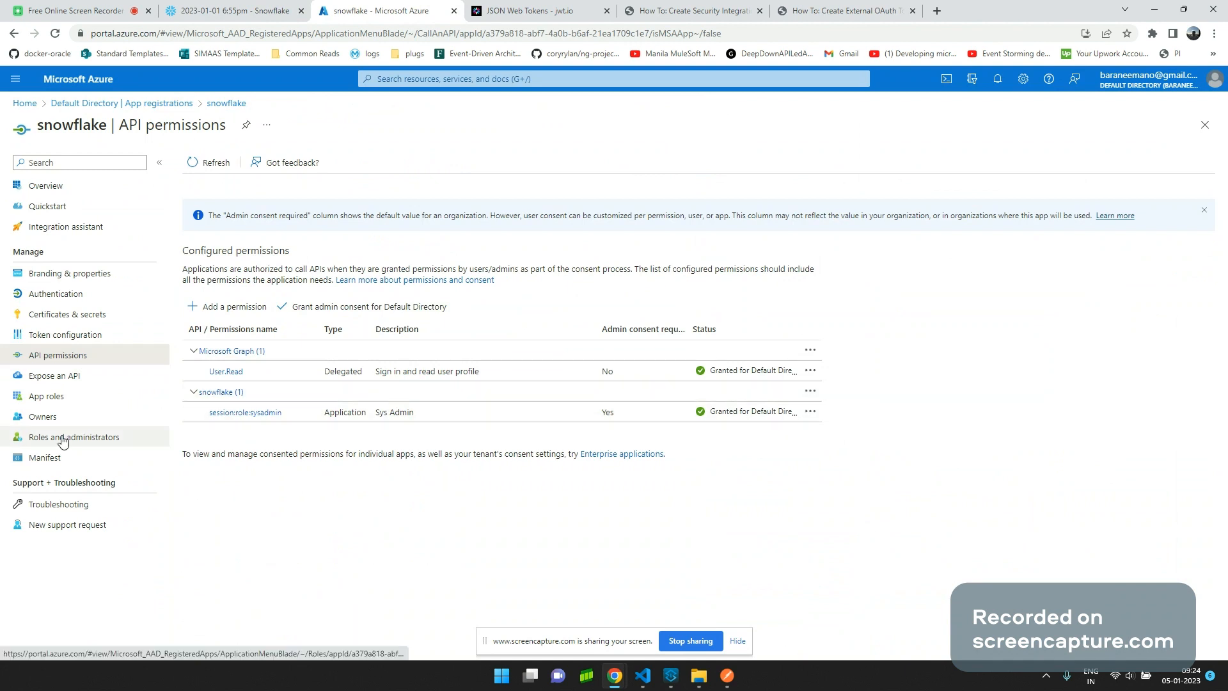
{"action": "left_click", "coordinate": [160, 316]}
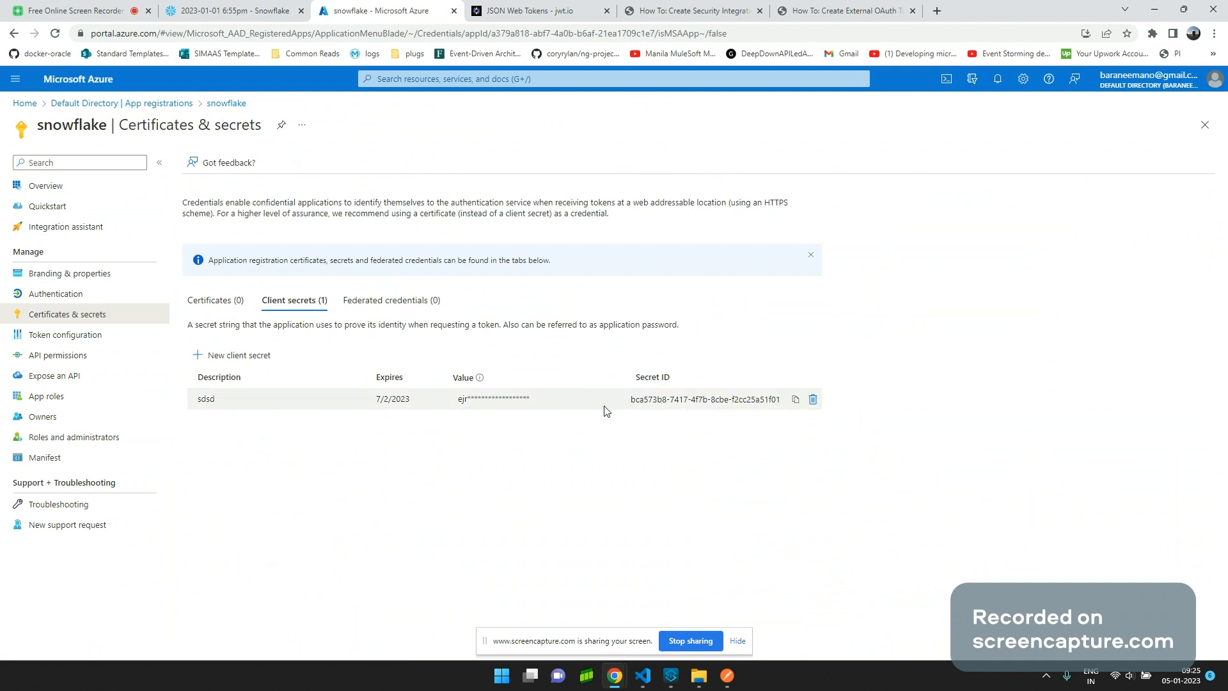
{"action": "left_click", "coordinate": [728, 676]}
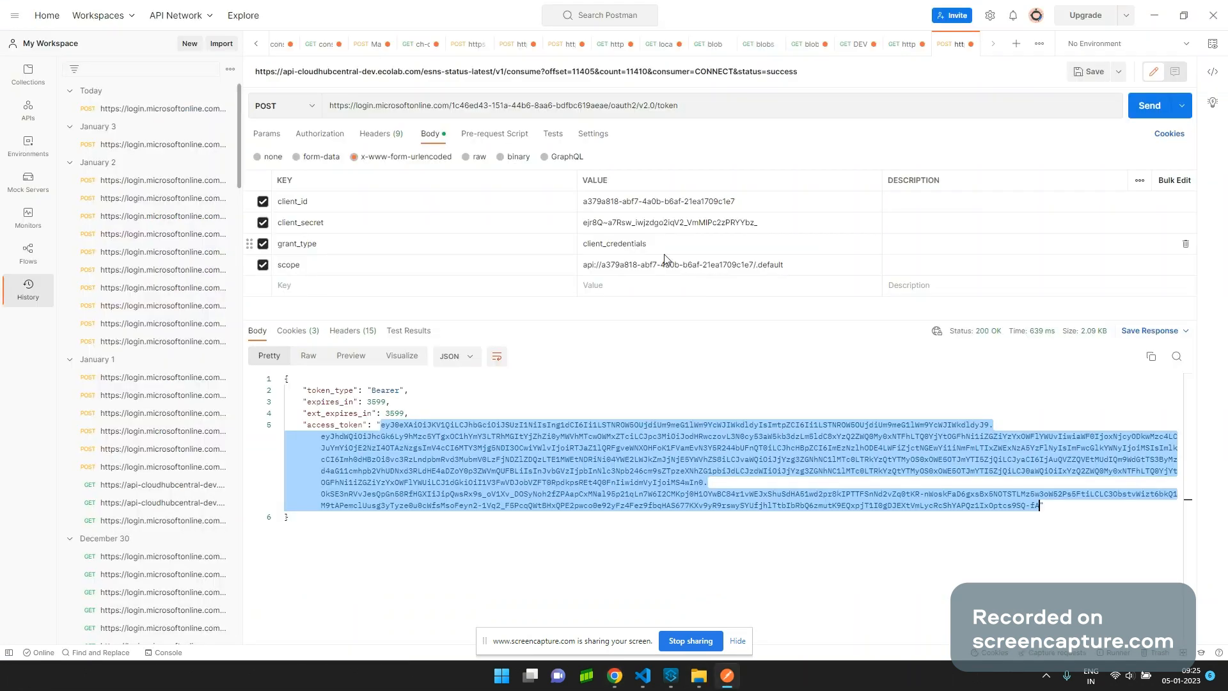
Re-send the client_credentials token request and select the new access_token value in the response.
{"action": "left_click", "coordinate": [683, 250]}
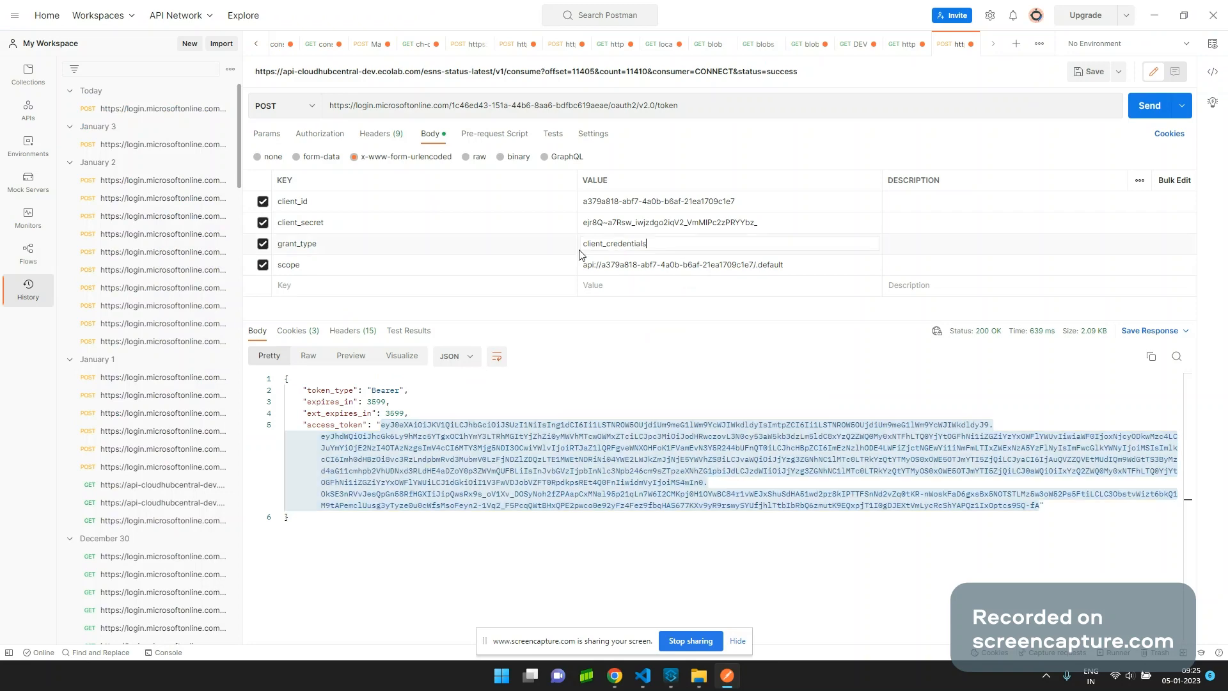
{"action": "left_click", "coordinate": [1150, 105]}
{"action": "left_click", "coordinate": [382, 426]}
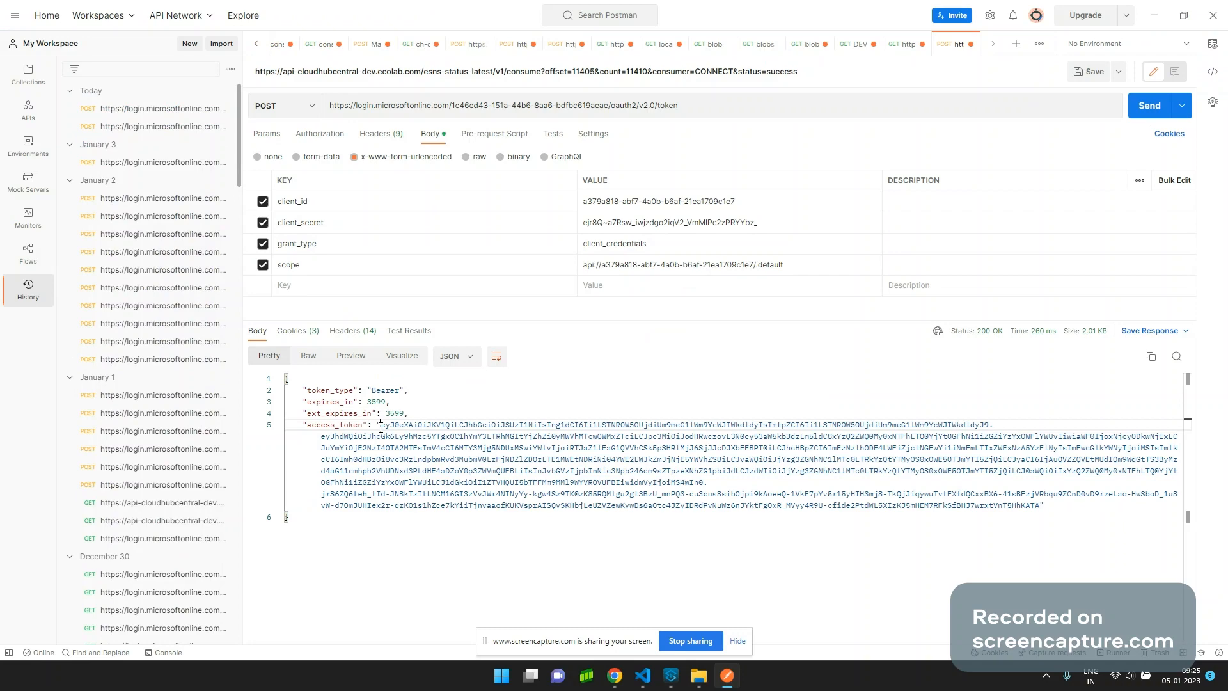
{"action": "left_click_drag", "start_coordinate": [381, 426], "coordinate": [1039, 505]}
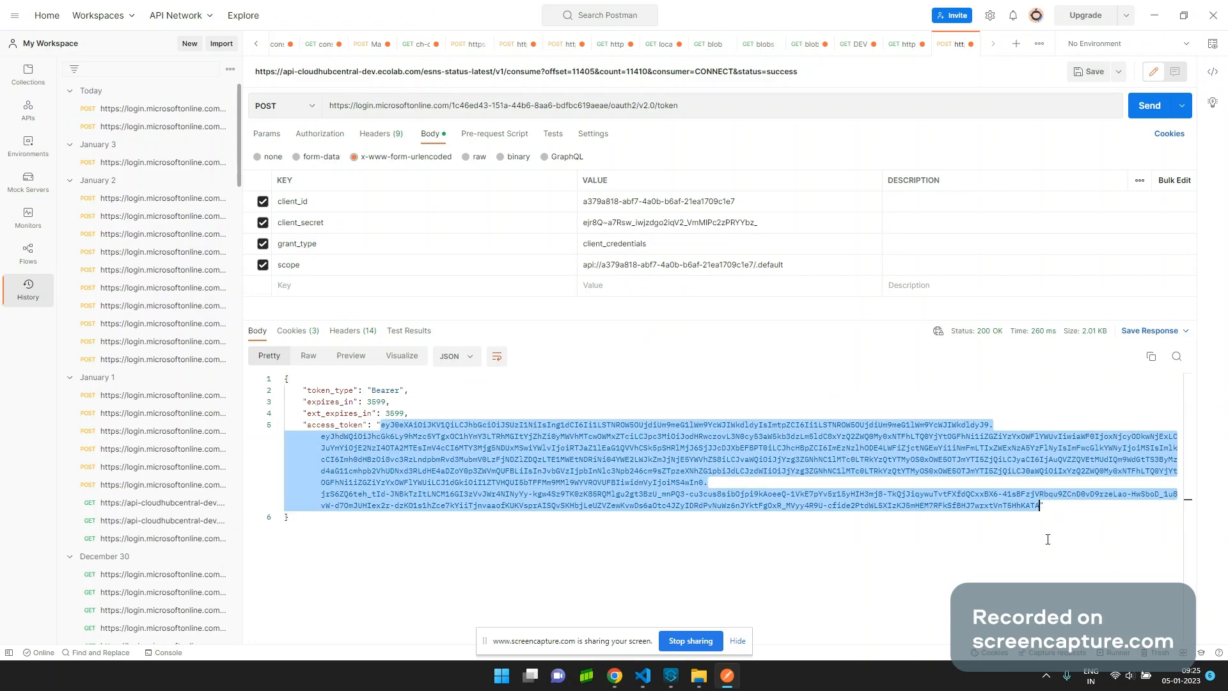
{"action": "key", "text": "alt+Tab"}
On jwt.io, highlight the decoded payload's roles claim showing session:role:sysadmin.
{"action": "left_click", "coordinate": [534, 8]}
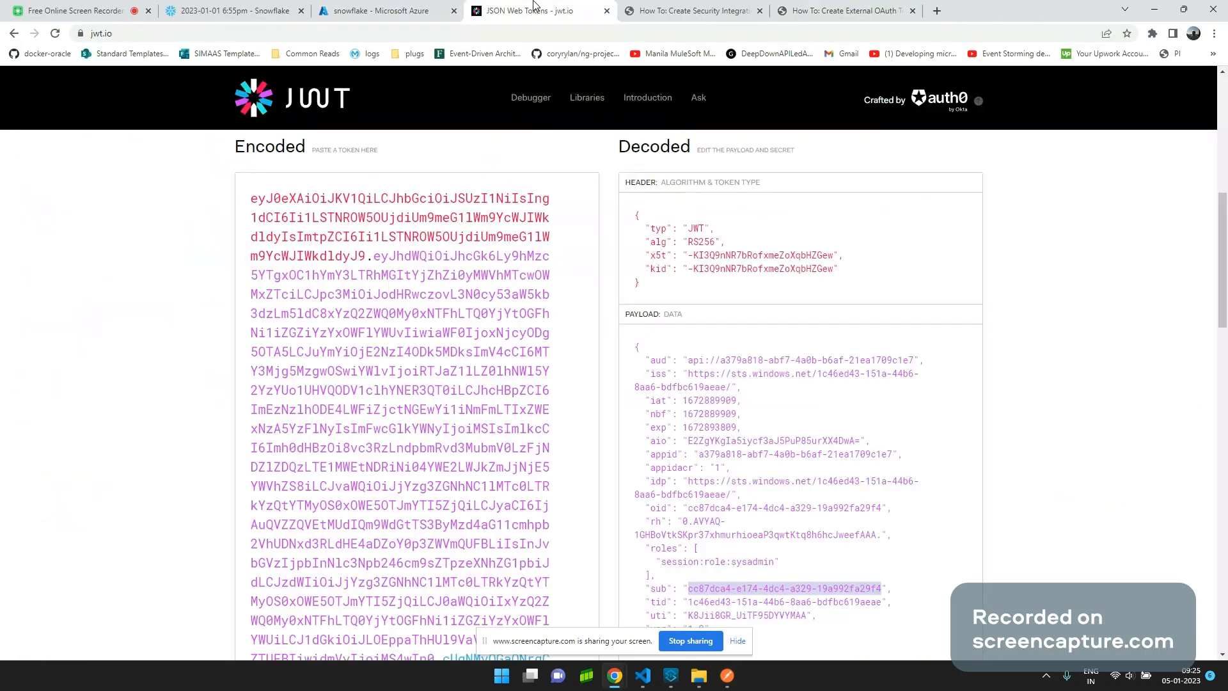
{"action": "mouse_move", "coordinate": [720, 405]}
{"action": "scroll", "coordinate": [680, 392], "scroll_direction": "down", "scroll_amount": 3}
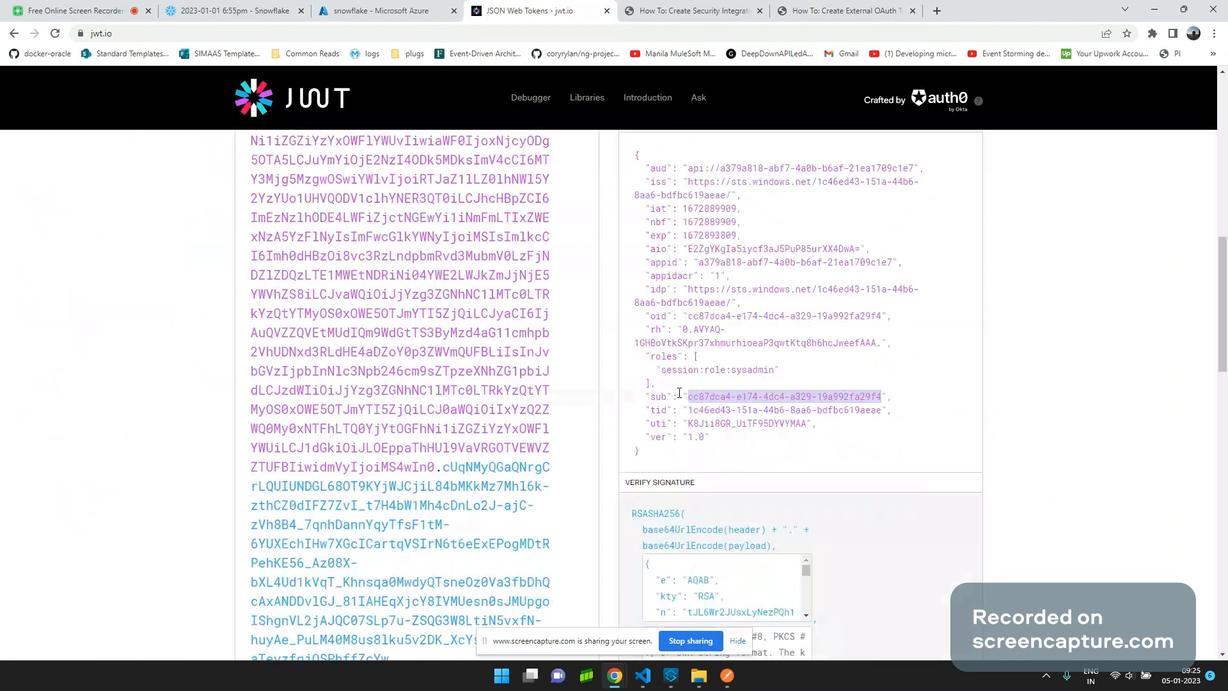
{"action": "left_click_drag", "start_coordinate": [680, 393], "coordinate": [702, 351]}
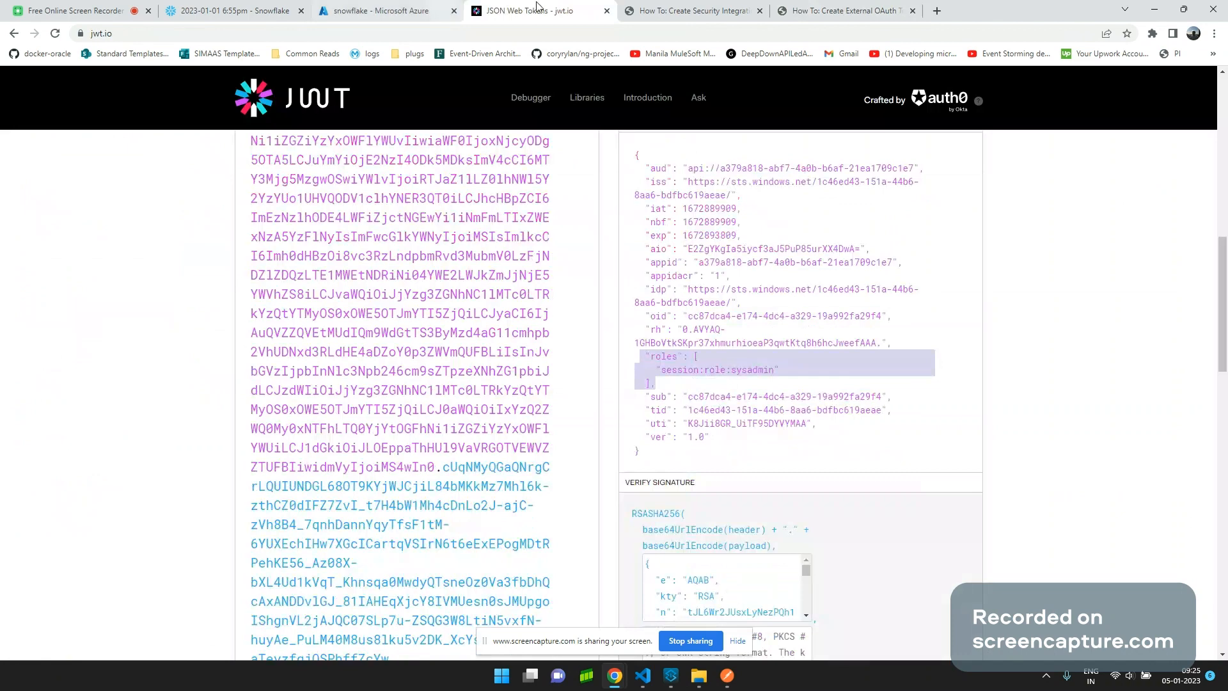
{"action": "left_click", "coordinate": [703, 8]}
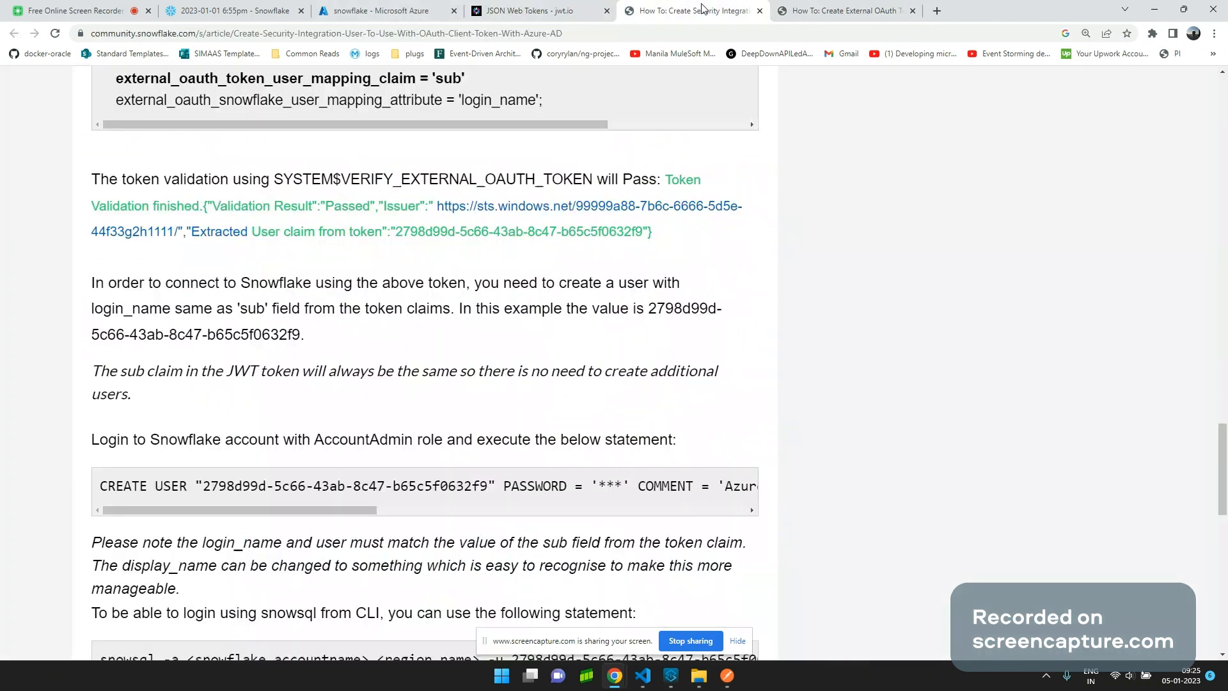
Scroll the External OAuth token article into Section 3, down to the Azure Endpoints list and jwks_uri step.
{"action": "left_click", "coordinate": [814, 6]}
{"action": "scroll", "coordinate": [479, 537], "scroll_direction": "down", "scroll_amount": 8}
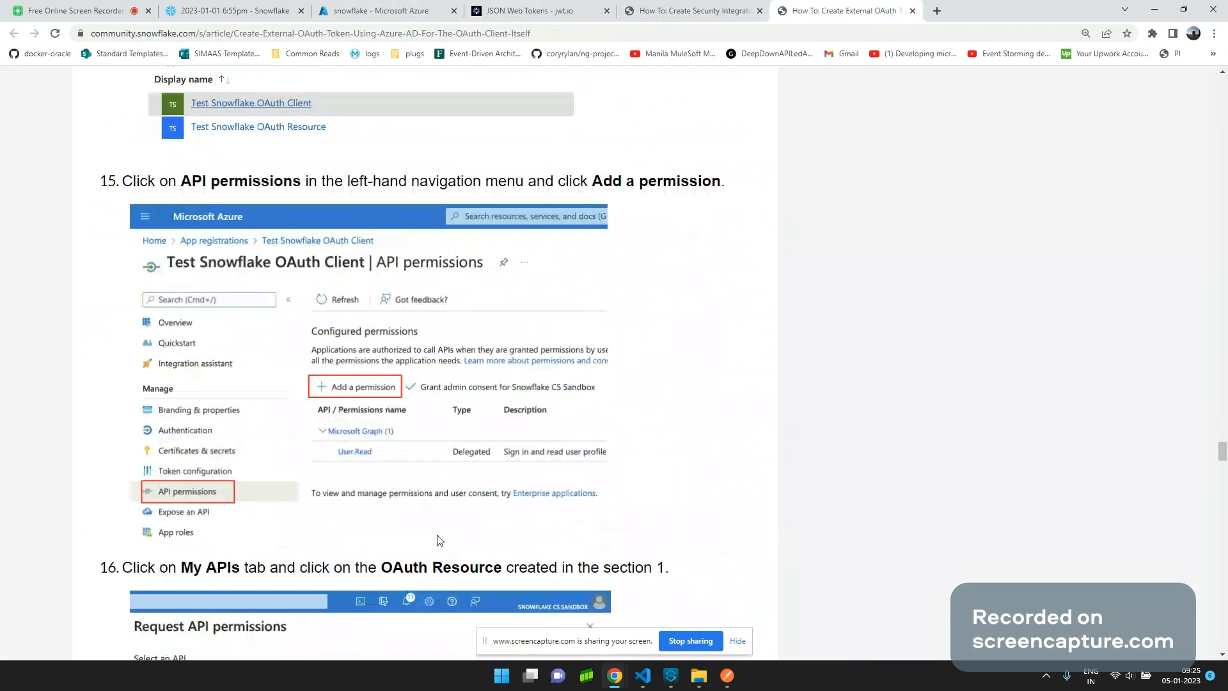
{"action": "scroll", "coordinate": [440, 540], "scroll_direction": "down", "scroll_amount": 8}
{"action": "scroll", "coordinate": [437, 546], "scroll_direction": "down", "scroll_amount": 8}
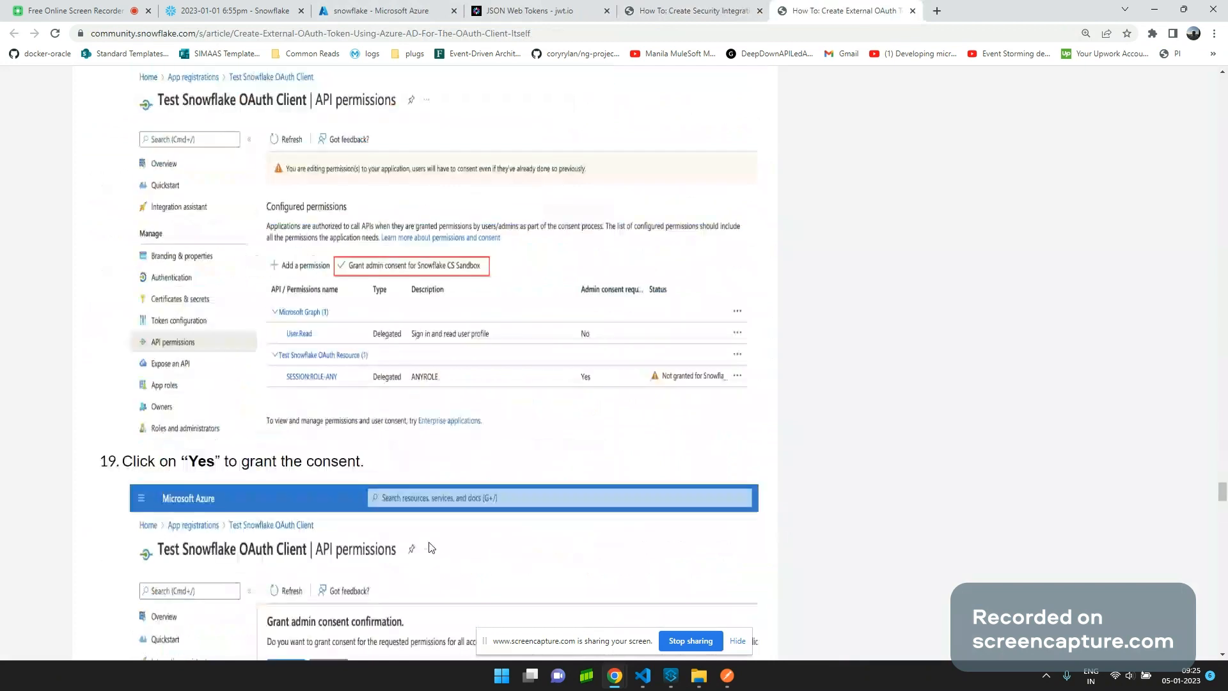
{"action": "scroll", "coordinate": [431, 547], "scroll_direction": "down", "scroll_amount": 6}
{"action": "scroll", "coordinate": [406, 448], "scroll_direction": "down", "scroll_amount": 13}
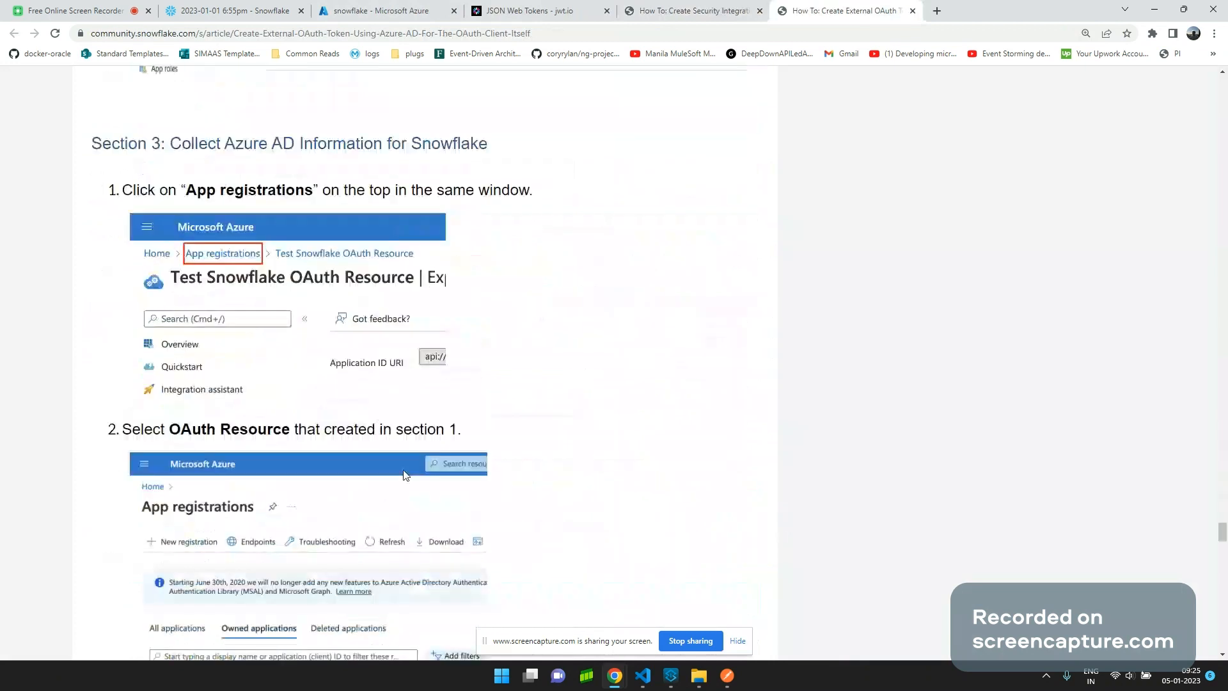
{"action": "scroll", "coordinate": [406, 475], "scroll_direction": "down", "scroll_amount": 10}
{"action": "scroll", "coordinate": [404, 480], "scroll_direction": "up", "scroll_amount": 1}
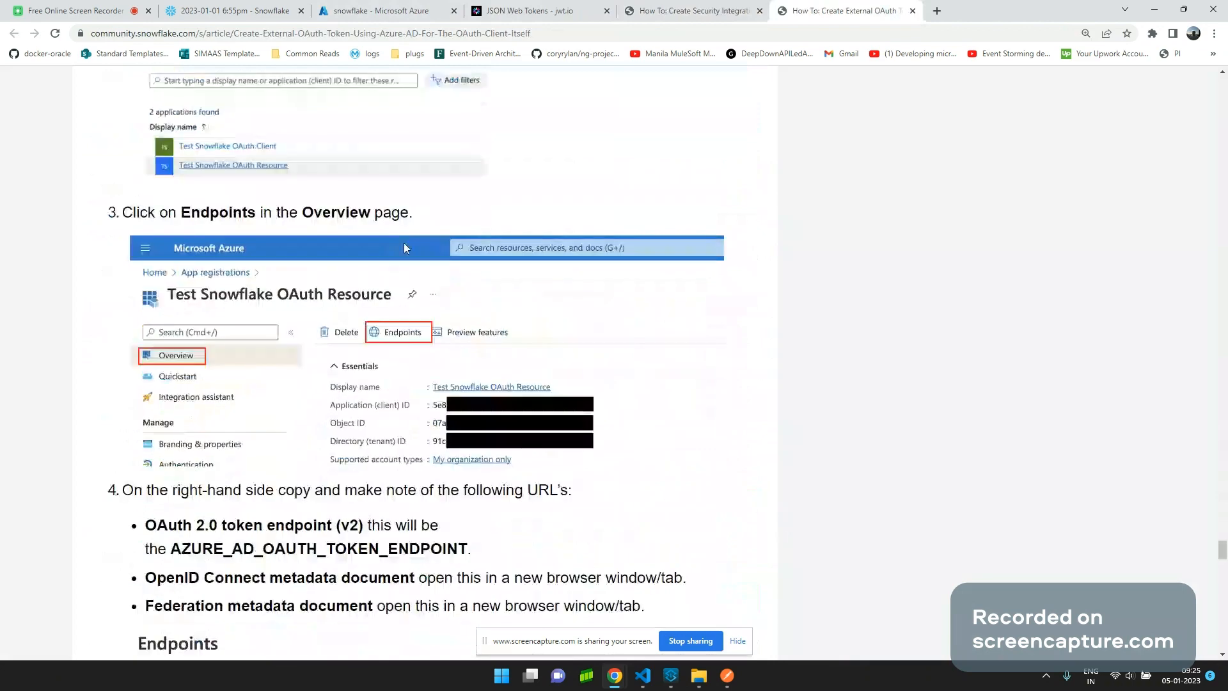
{"action": "scroll", "coordinate": [520, 463], "scroll_direction": "down", "scroll_amount": 1}
{"action": "scroll", "coordinate": [586, 589], "scroll_direction": "down", "scroll_amount": 2}
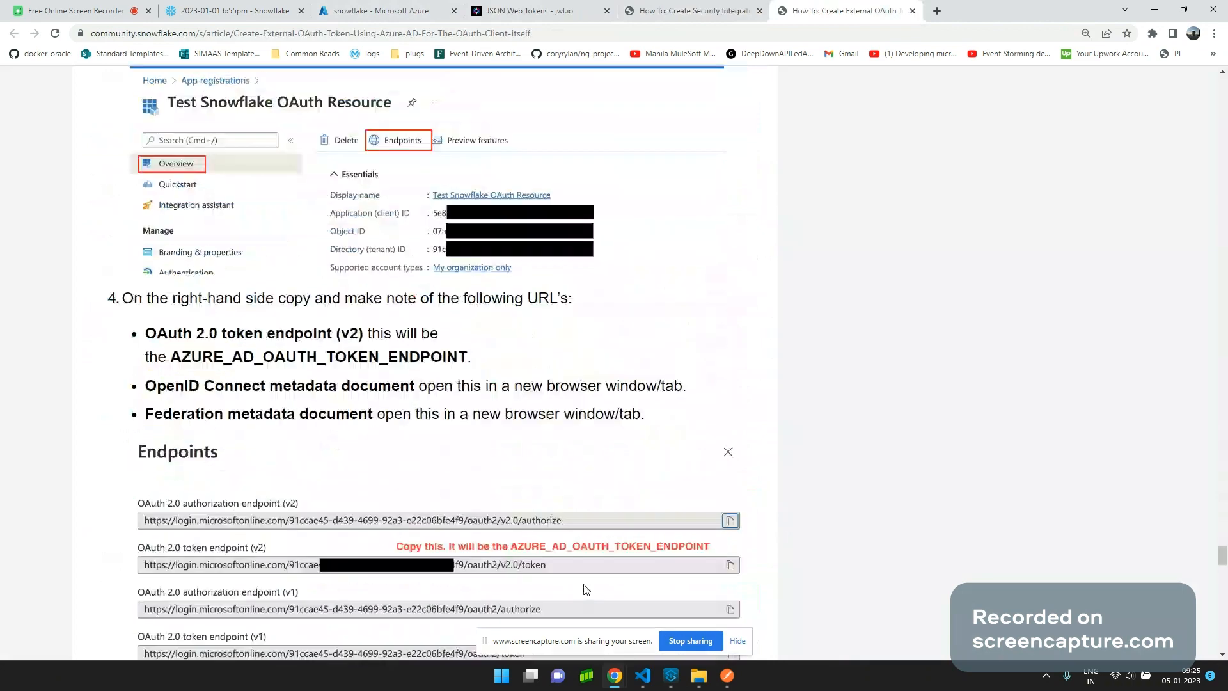
{"action": "scroll", "coordinate": [584, 579], "scroll_direction": "down", "scroll_amount": 1}
{"action": "scroll", "coordinate": [581, 570], "scroll_direction": "down", "scroll_amount": 4}
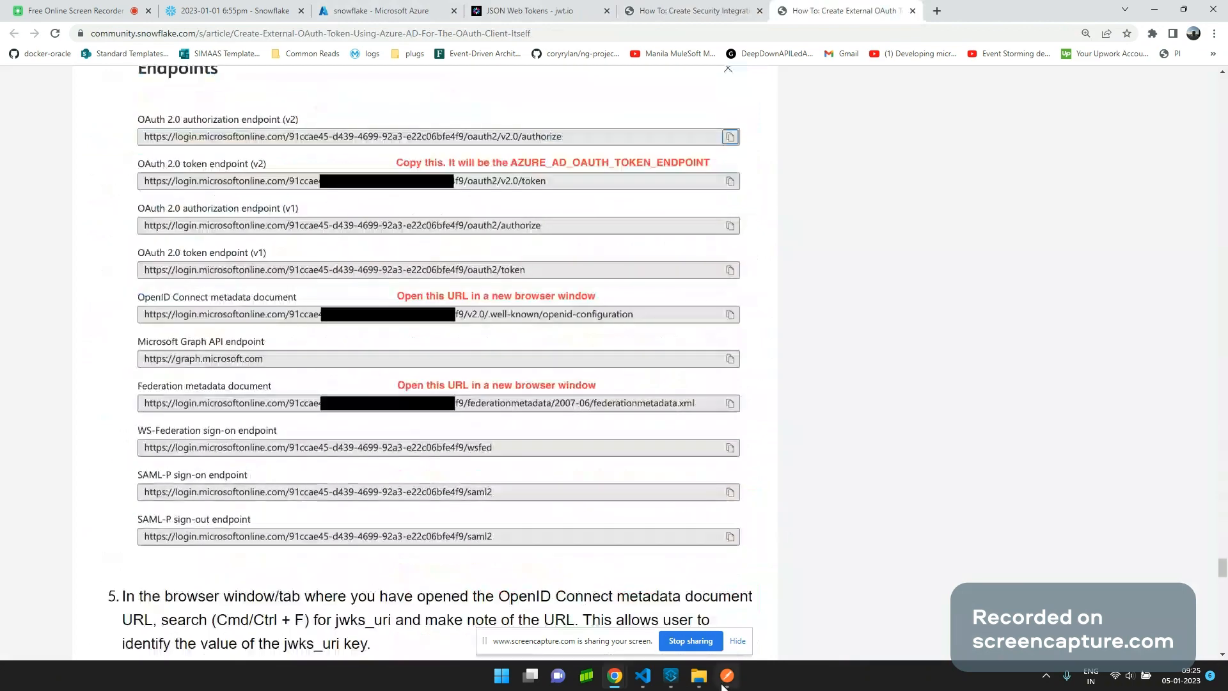
Check the token response in Postman, then return to the browser's security integration user article.
{"action": "left_click", "coordinate": [724, 683]}
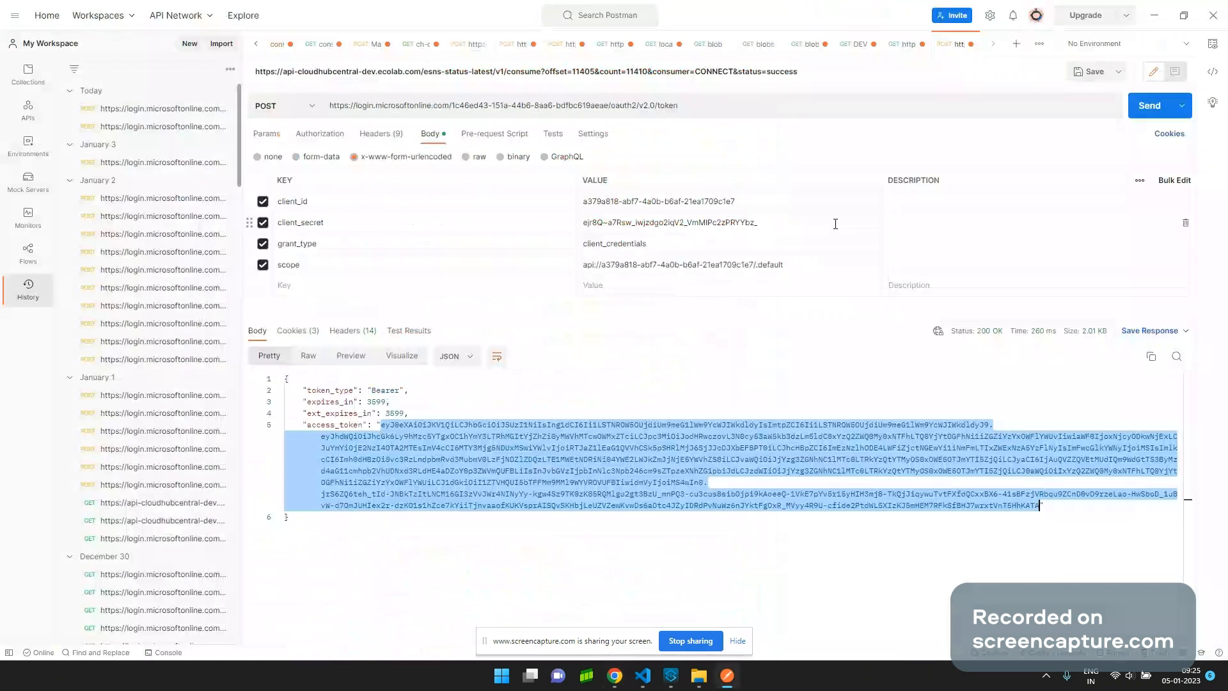
{"action": "key", "text": "alt+Tab"}
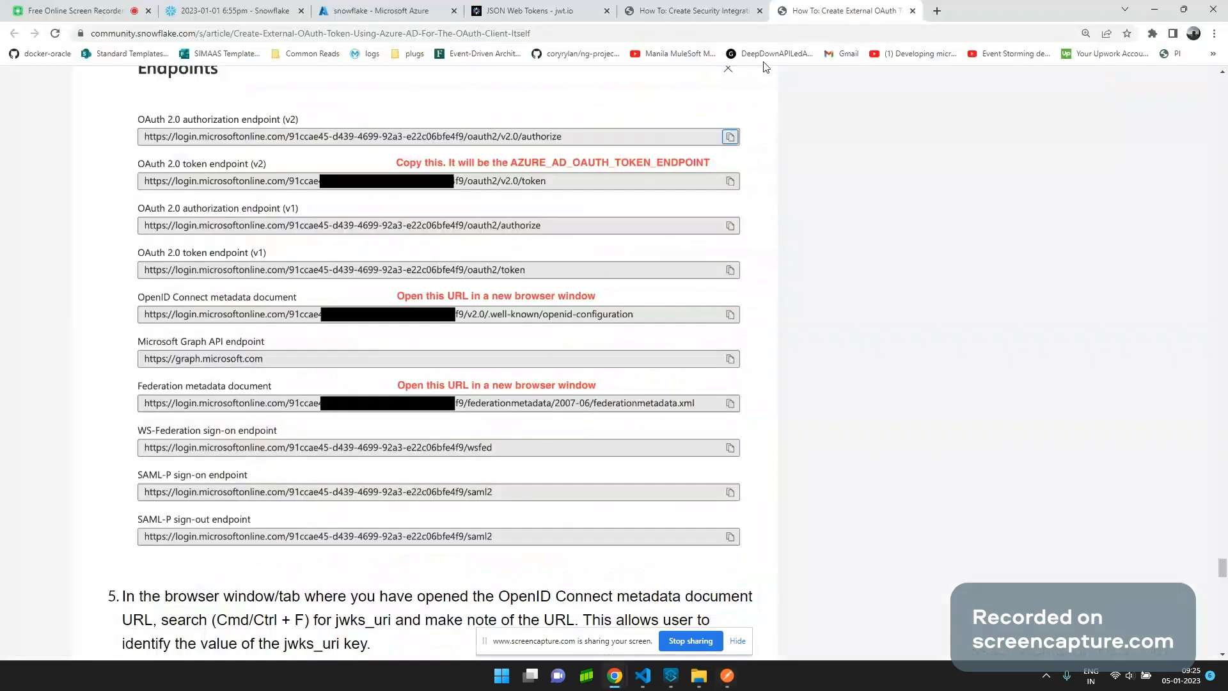
{"action": "left_click", "coordinate": [576, 33]}
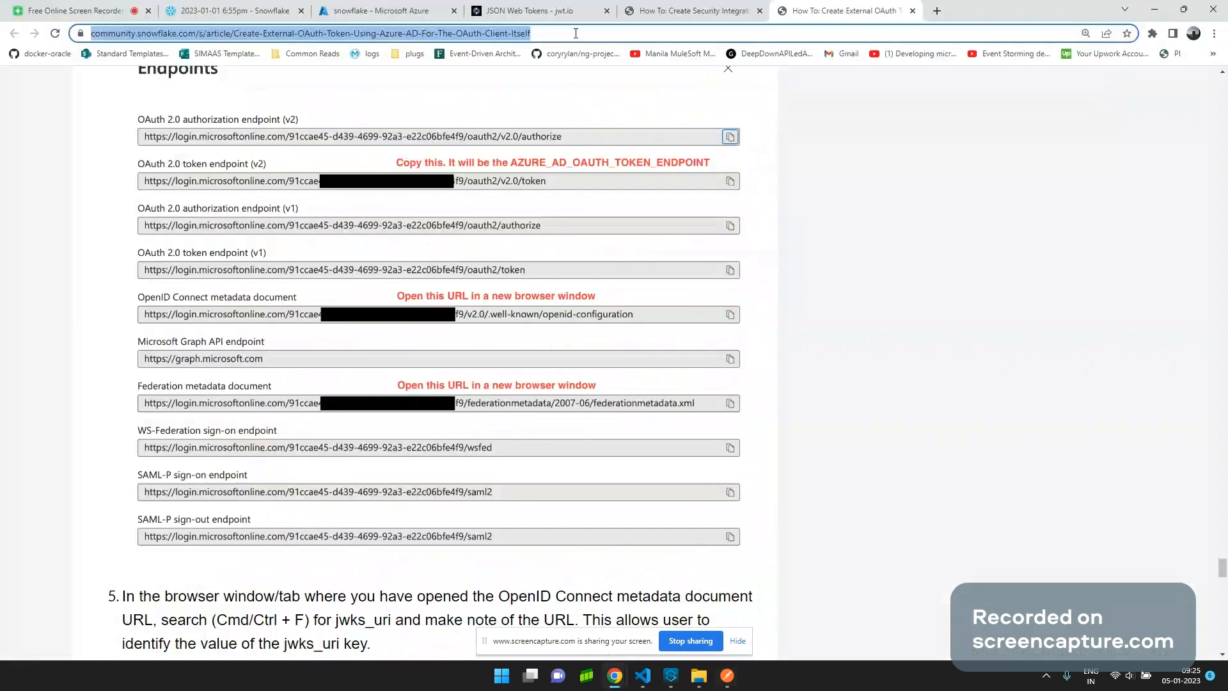
{"action": "left_click", "coordinate": [713, 17]}
Highlight the sentence pointing to the cURL guide and open that linked guide in a background tab.
{"action": "left_click", "coordinate": [616, 28]}
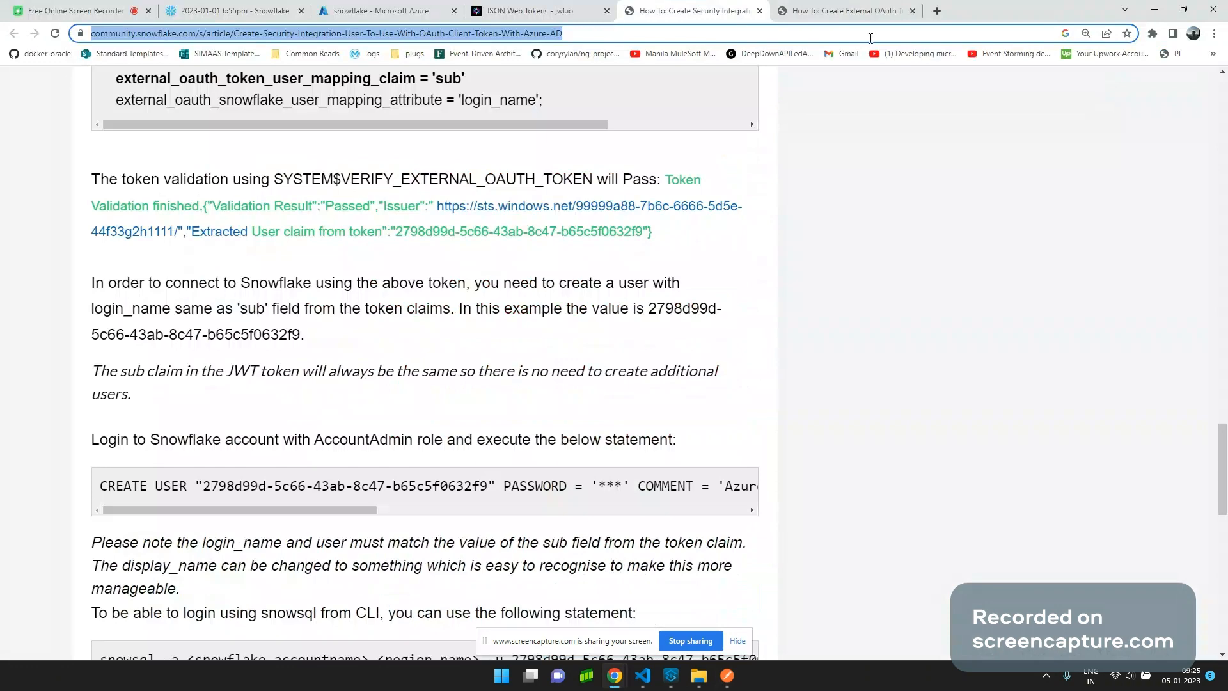
{"action": "scroll", "coordinate": [733, 297], "scroll_direction": "up", "scroll_amount": 5}
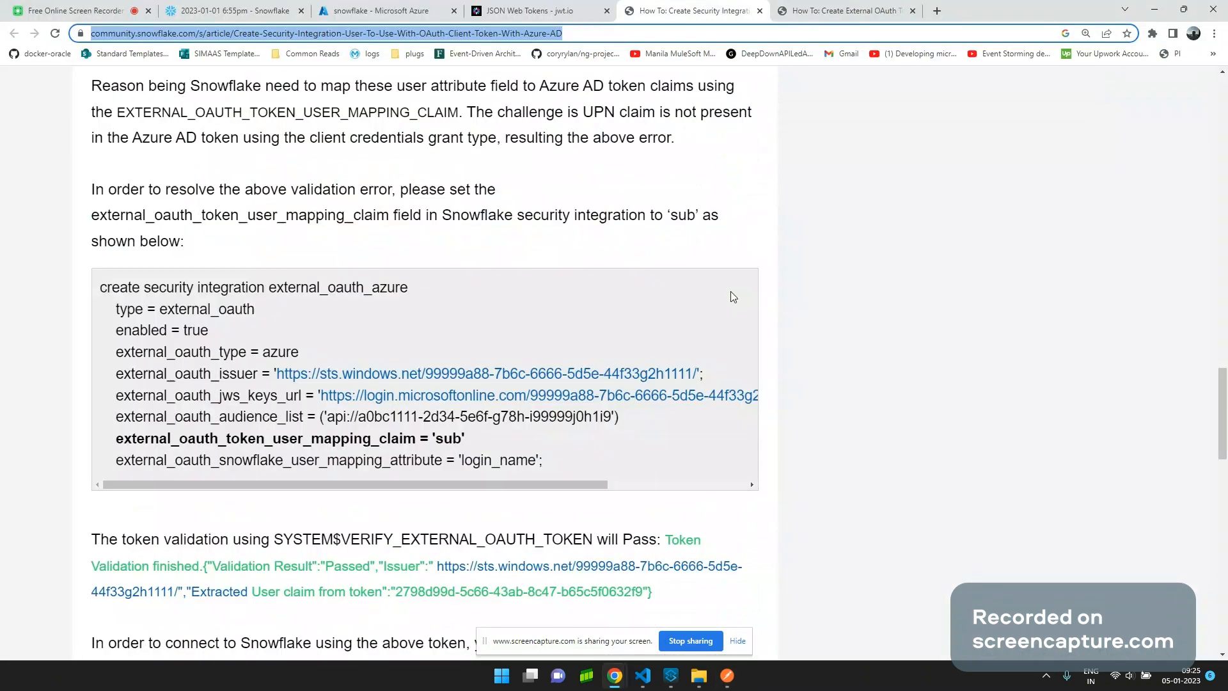
{"action": "scroll", "coordinate": [733, 297], "scroll_direction": "up", "scroll_amount": 2}
{"action": "left_click_drag", "start_coordinate": [1222, 361], "coordinate": [1223, 217]}
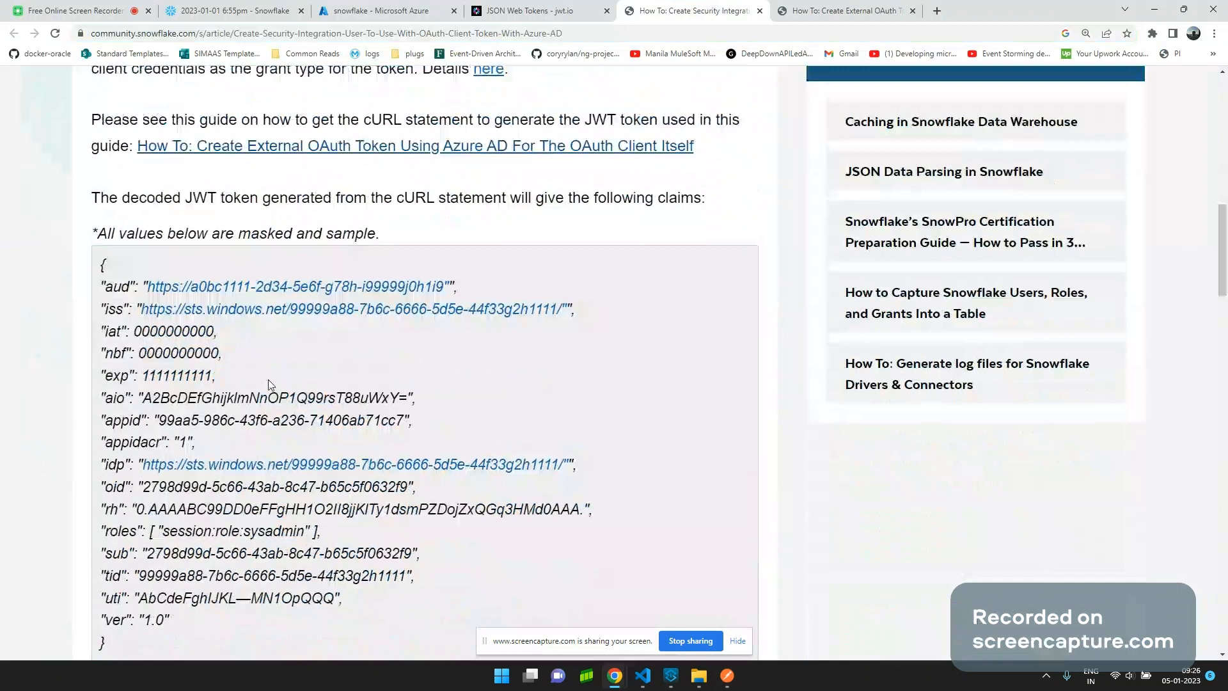
{"action": "scroll", "coordinate": [206, 332], "scroll_direction": "down", "scroll_amount": 2}
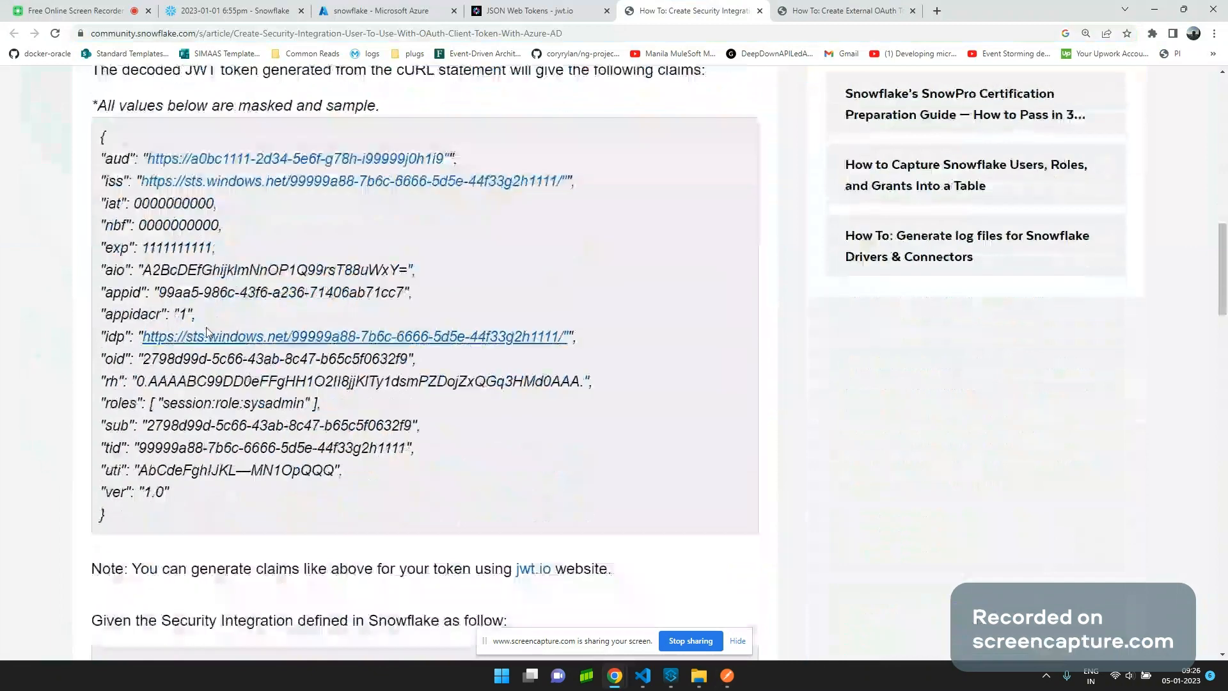
{"action": "scroll", "coordinate": [207, 332], "scroll_direction": "up", "scroll_amount": 7}
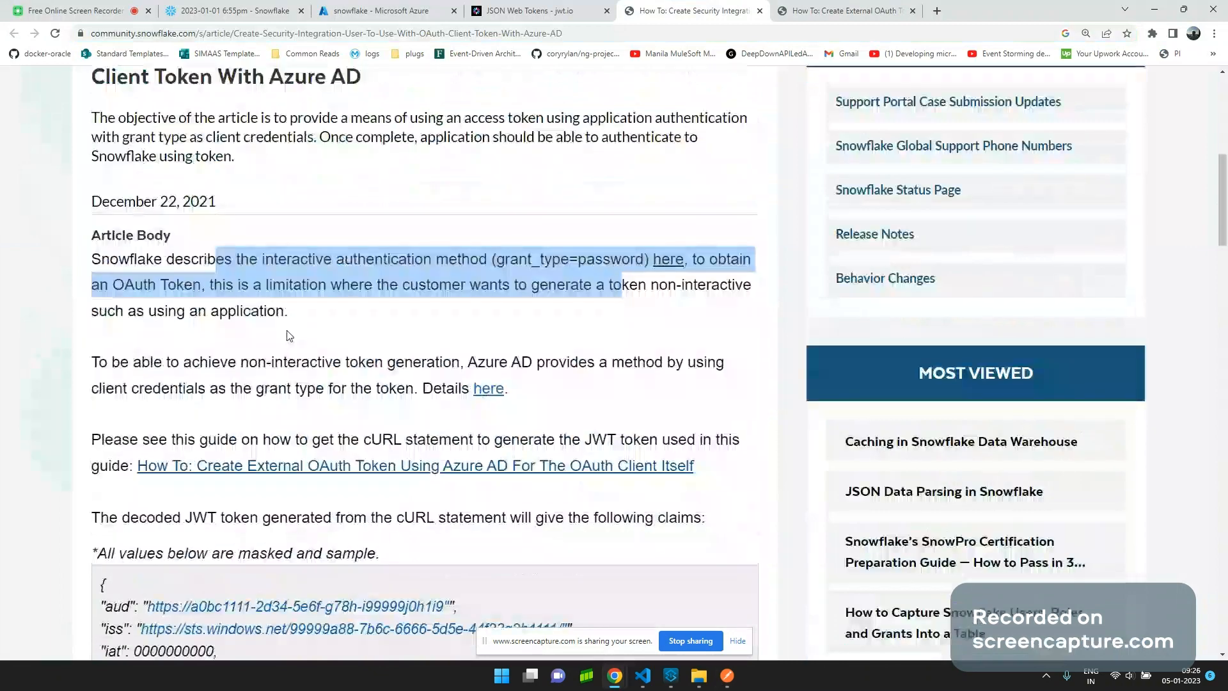
{"action": "left_click_drag", "start_coordinate": [150, 440], "coordinate": [741, 440]}
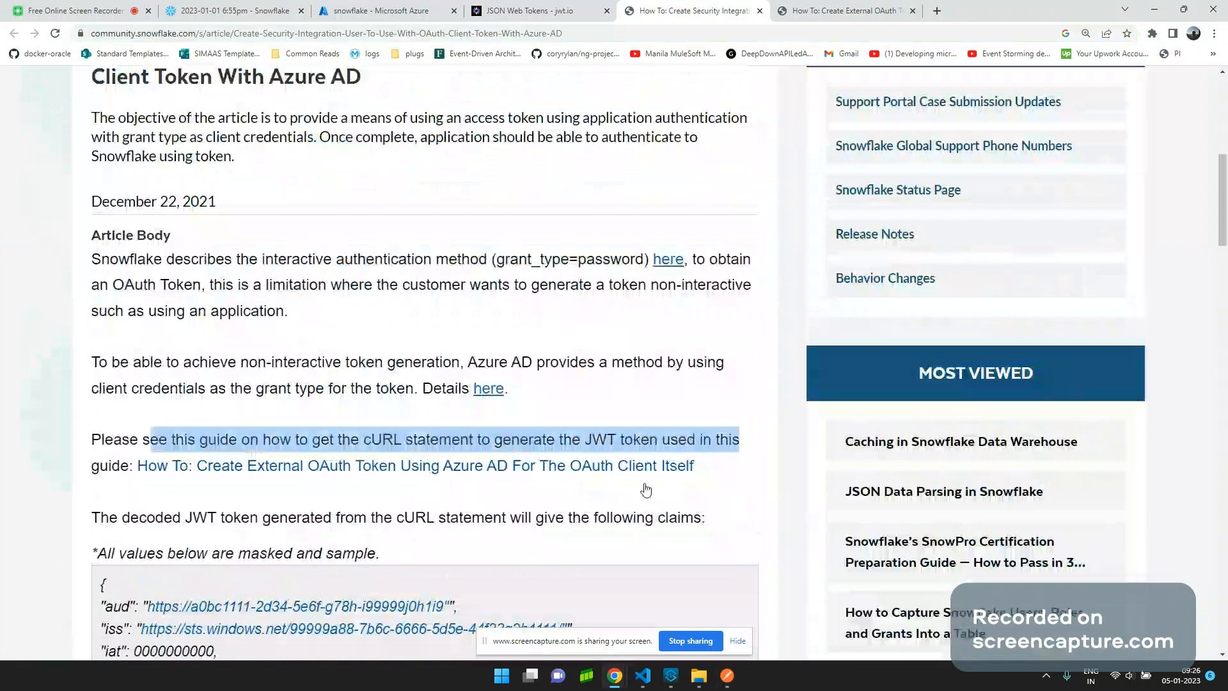
{"action": "middle_click", "coordinate": [552, 475]}
Read down to the external_oauth_azure integration, highlighting the session:role:sysadmin claim and 'security integration' code.
{"action": "scroll", "coordinate": [439, 510], "scroll_direction": "down", "scroll_amount": 5}
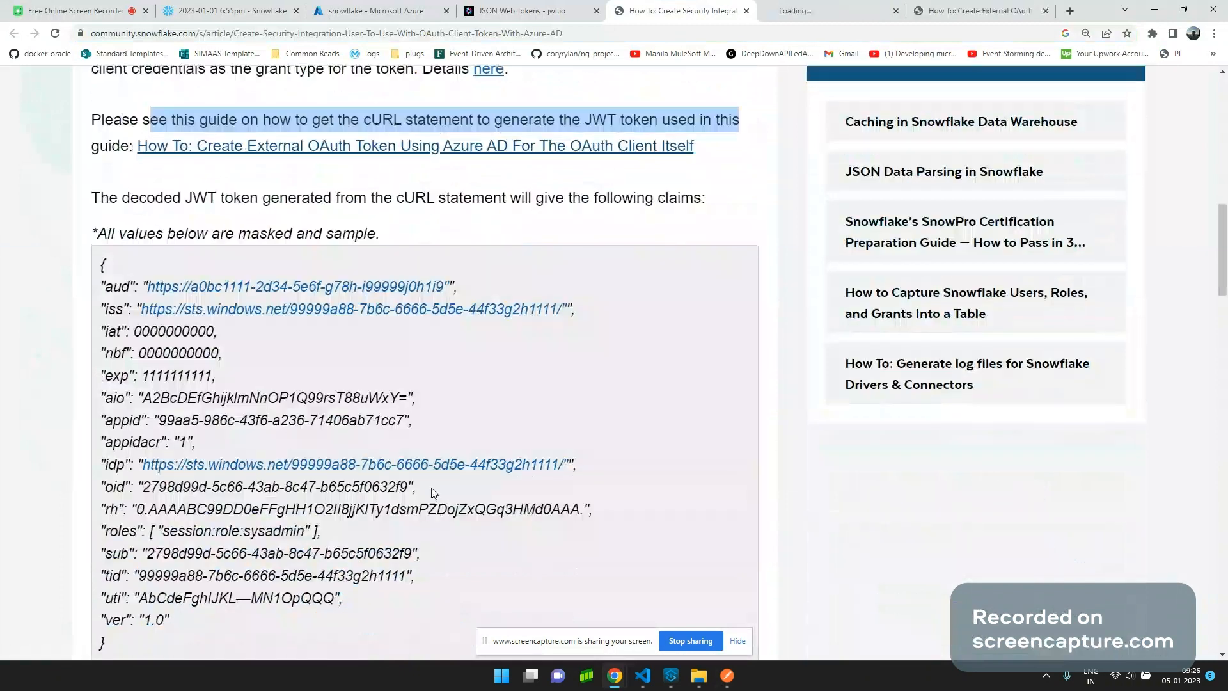
{"action": "scroll", "coordinate": [338, 487], "scroll_direction": "down", "scroll_amount": 1}
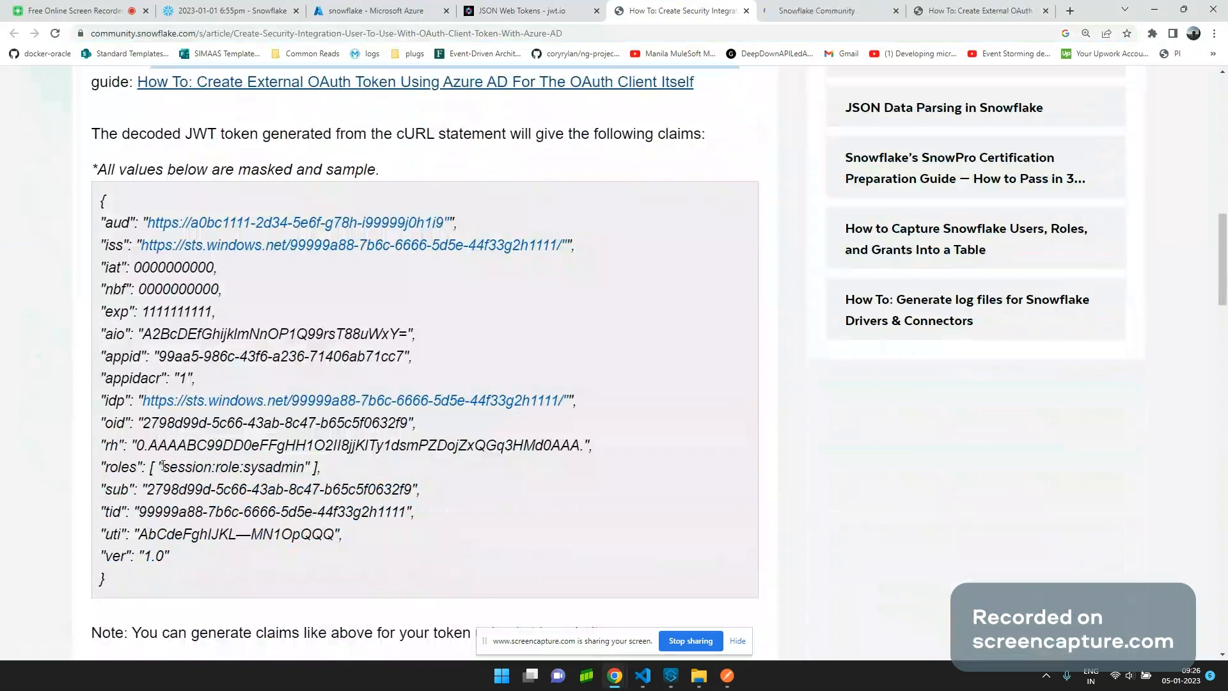
{"action": "left_click_drag", "start_coordinate": [164, 466], "coordinate": [305, 467]}
{"action": "scroll", "coordinate": [309, 468], "scroll_direction": "down", "scroll_amount": 1}
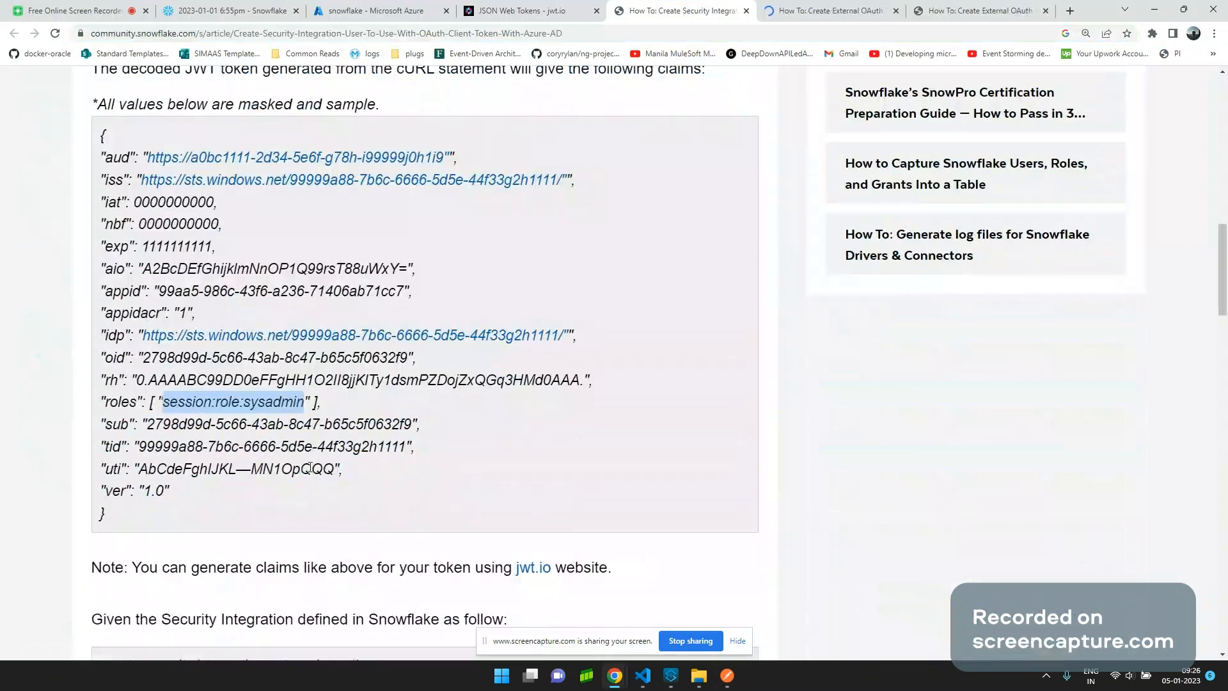
{"action": "scroll", "coordinate": [309, 468], "scroll_direction": "down", "scroll_amount": 3}
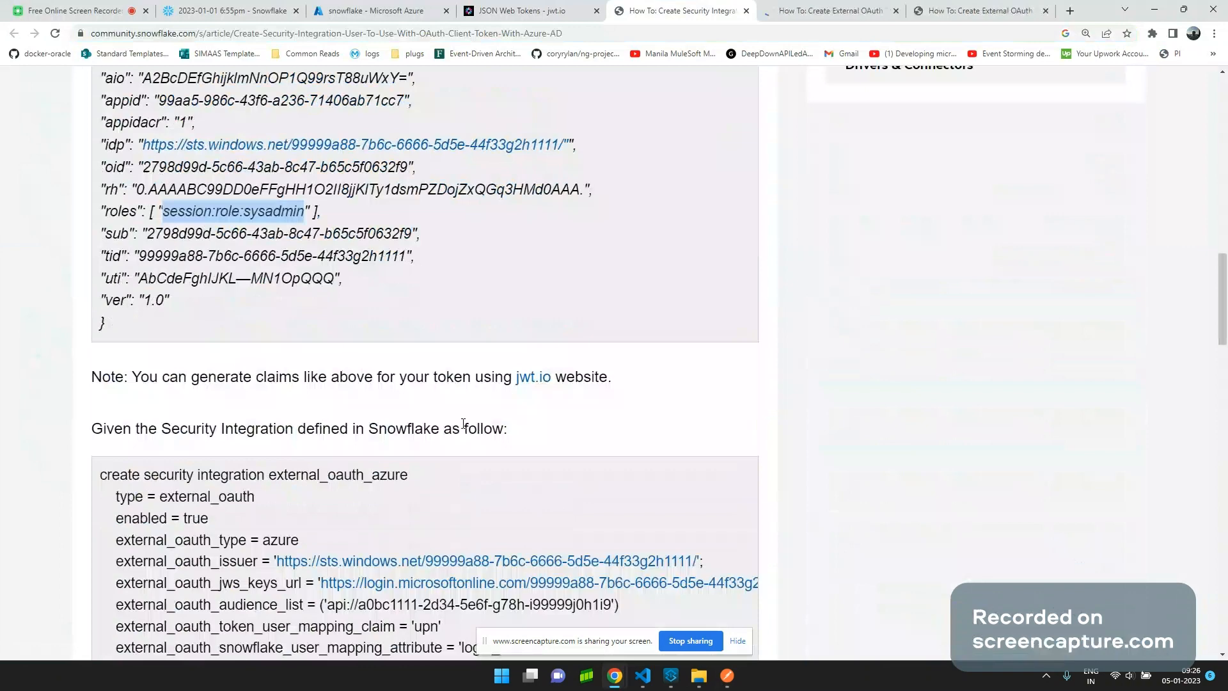
{"action": "scroll", "coordinate": [464, 424], "scroll_direction": "down", "scroll_amount": 2}
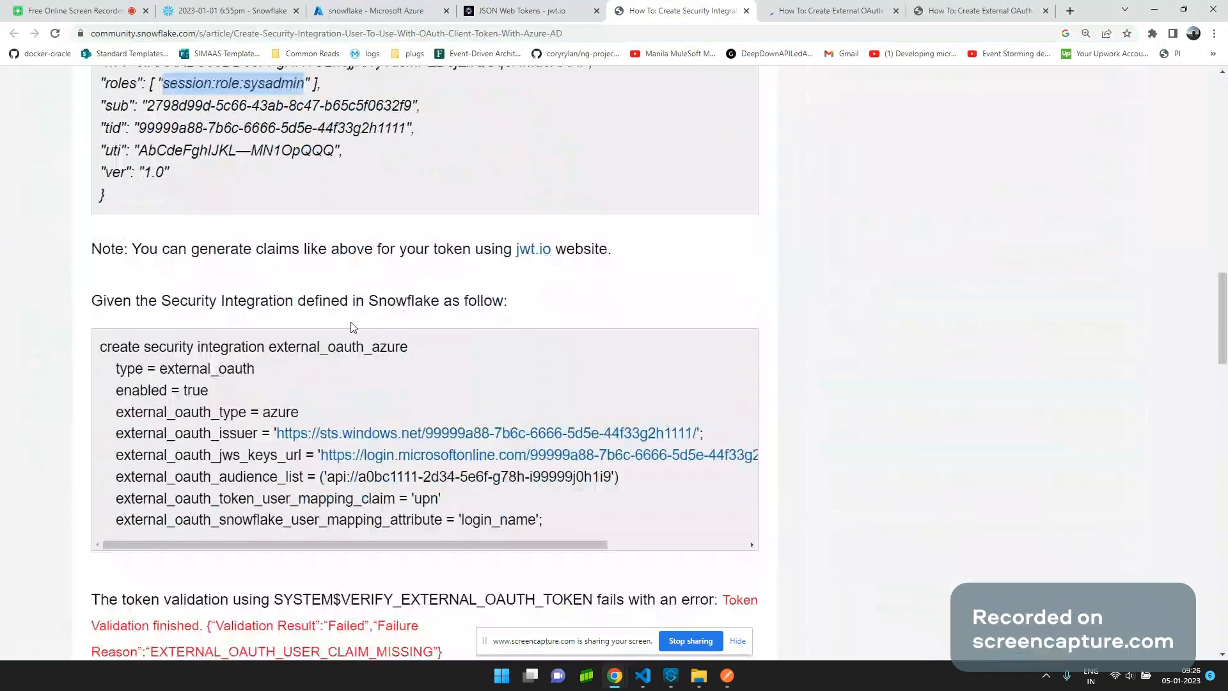
{"action": "left_click_drag", "start_coordinate": [144, 347], "coordinate": [265, 347]}
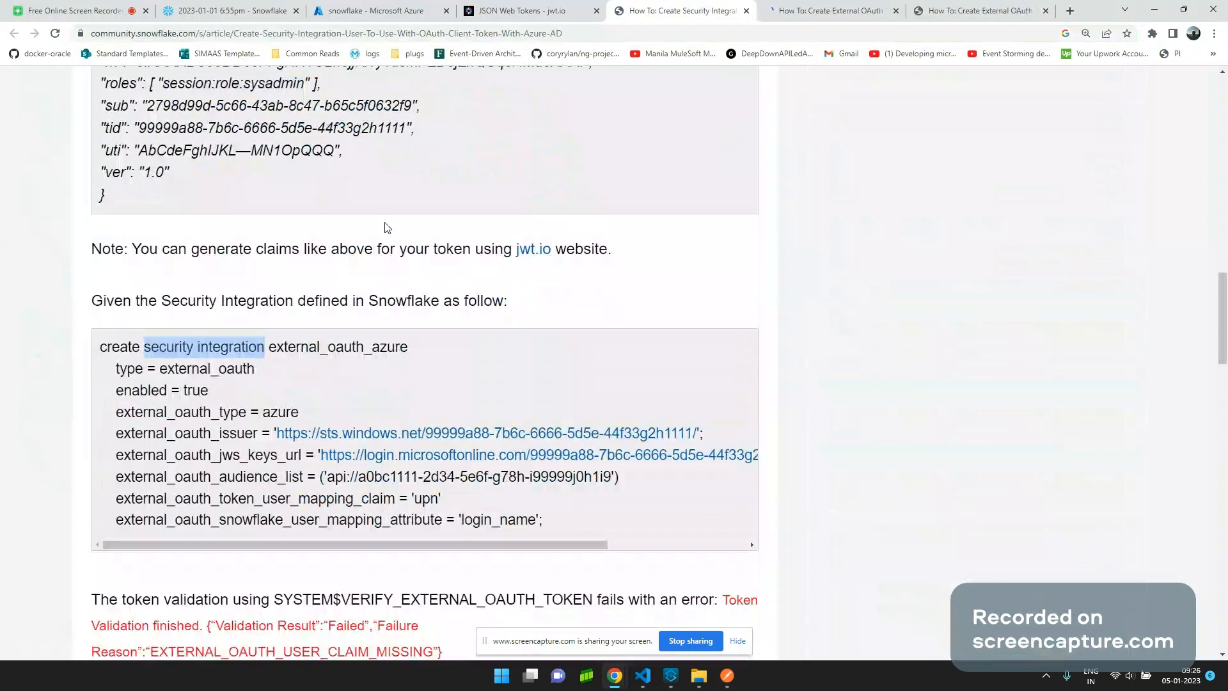
{"action": "left_click", "coordinate": [240, 8]}
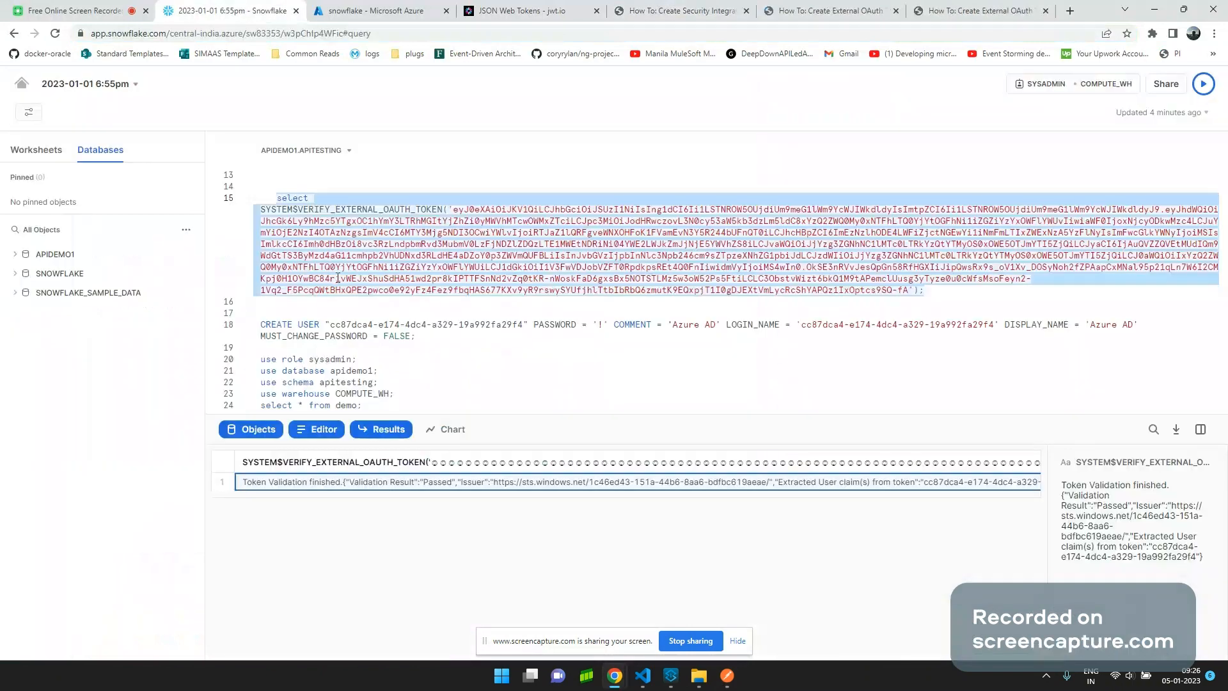
{"action": "scroll", "coordinate": [380, 229], "scroll_direction": "up", "scroll_amount": 3}
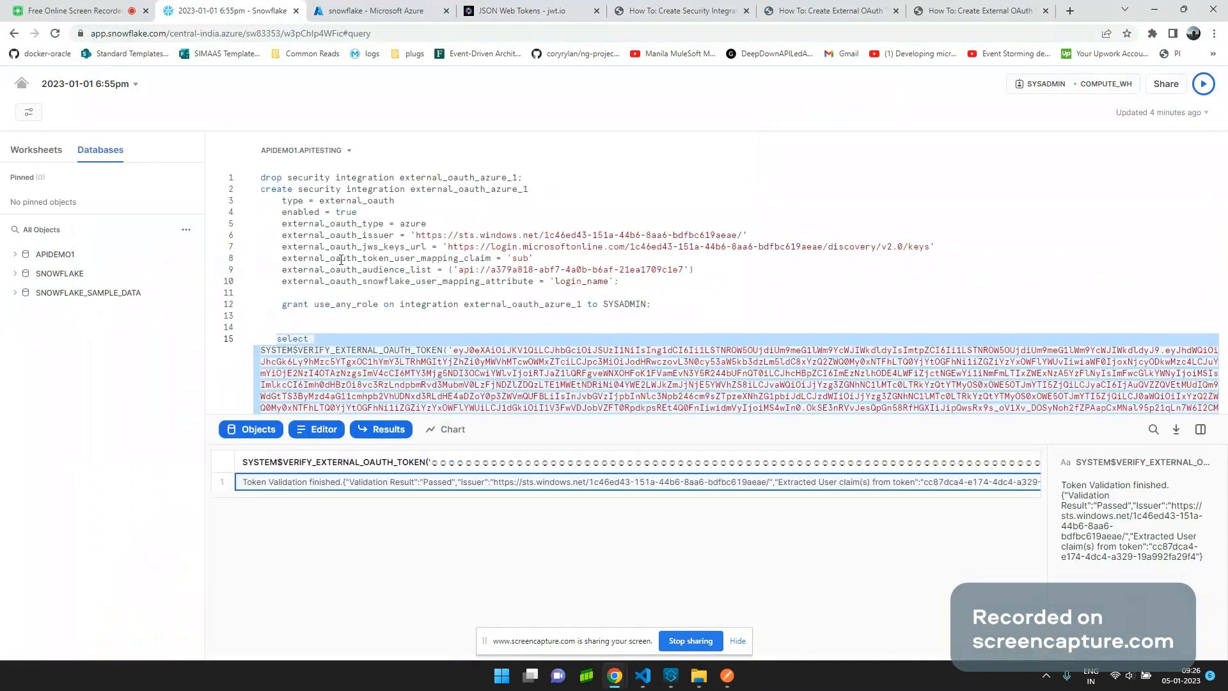
{"action": "left_click_drag", "start_coordinate": [262, 190], "coordinate": [678, 285]}
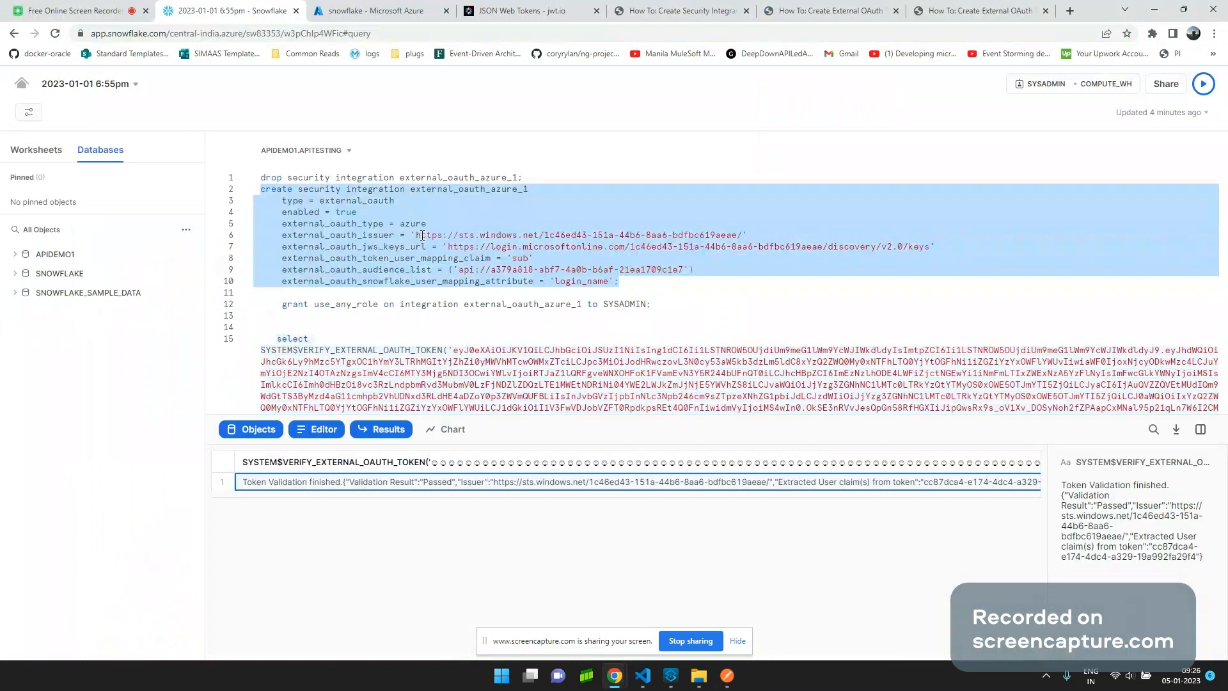
{"action": "left_click", "coordinate": [572, 238]}
{"action": "double_click", "coordinate": [572, 238]}
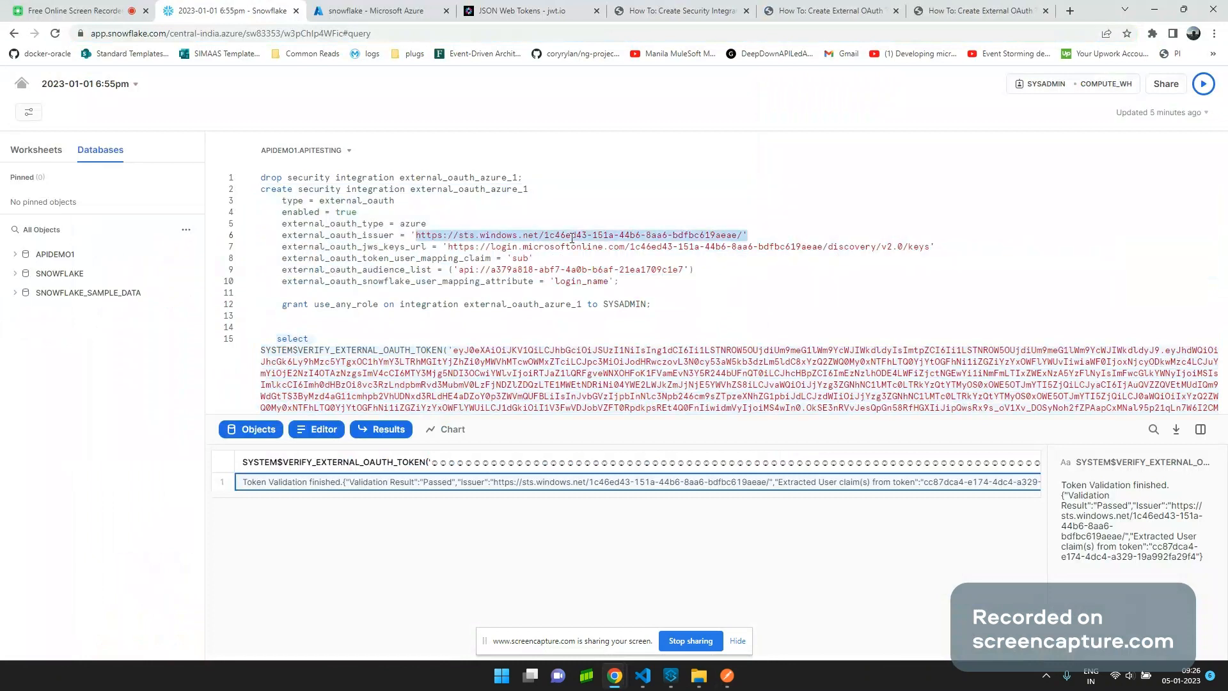
{"action": "key", "text": "shift+Left"}
{"action": "key", "text": "shift+Left"}
{"action": "left_click", "coordinate": [536, 8]}
{"action": "scroll", "coordinate": [685, 275], "scroll_direction": "up", "scroll_amount": 1}
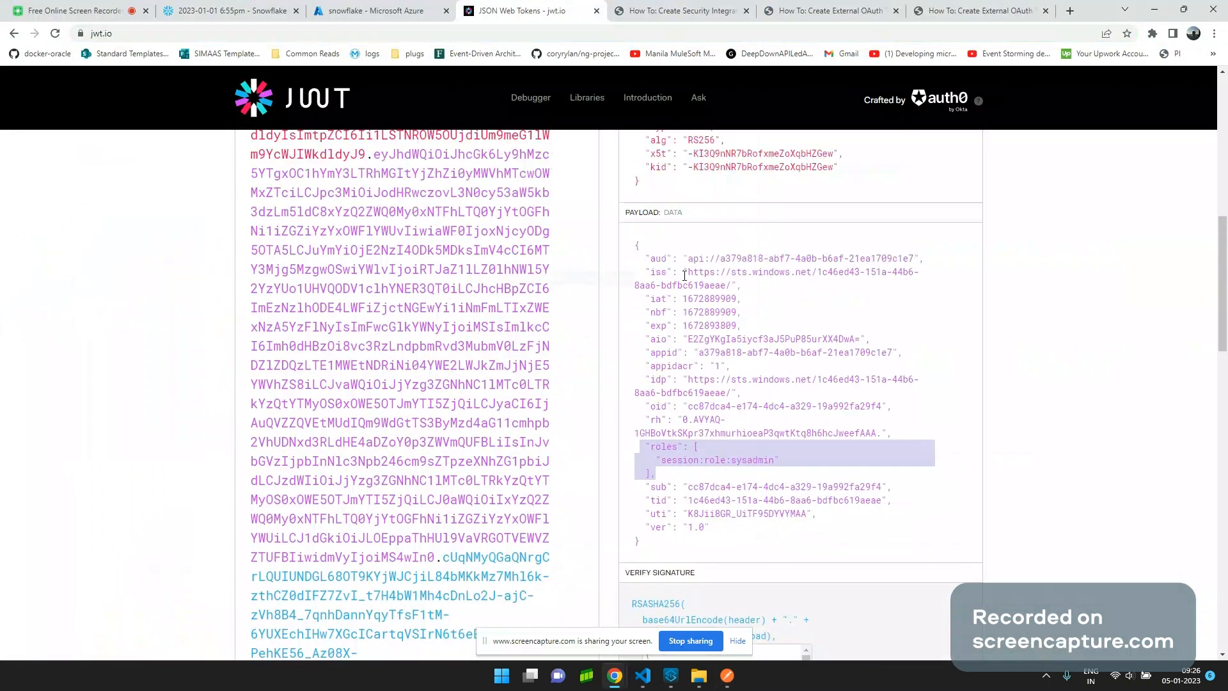
{"action": "scroll", "coordinate": [685, 275], "scroll_direction": "up", "scroll_amount": 1}
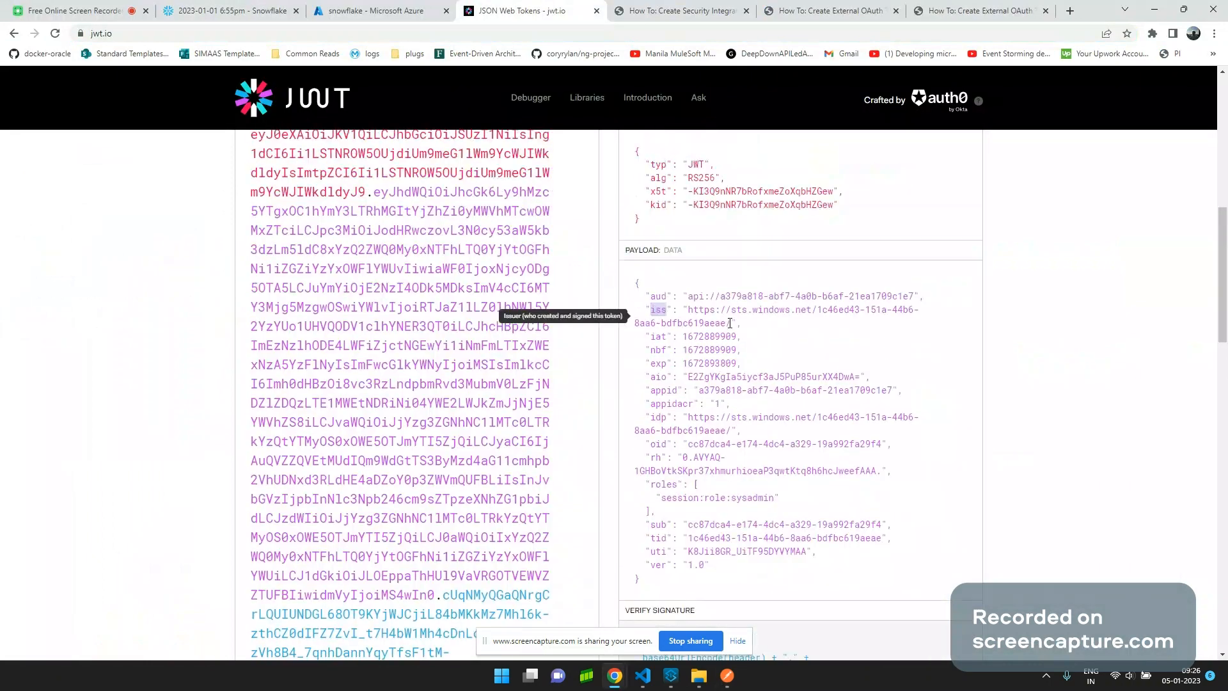
{"action": "left_click_drag", "start_coordinate": [730, 324], "coordinate": [689, 310]}
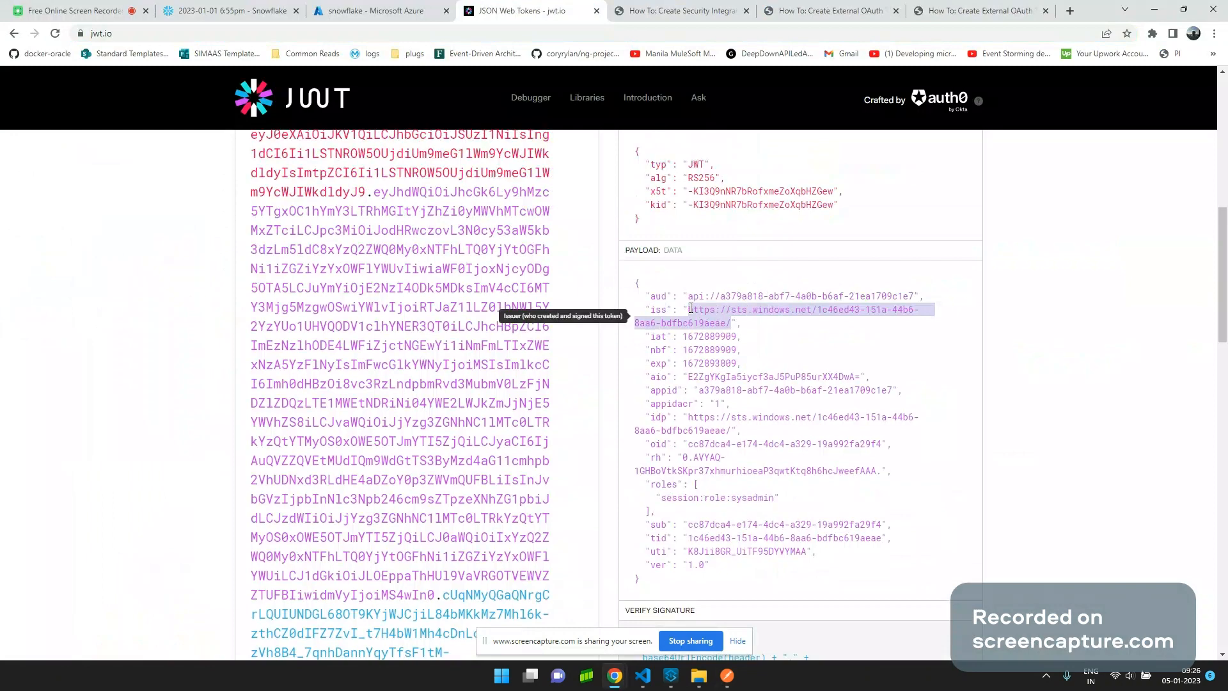
{"action": "left_click", "coordinate": [352, 10]}
{"action": "left_click", "coordinate": [230, 11]}
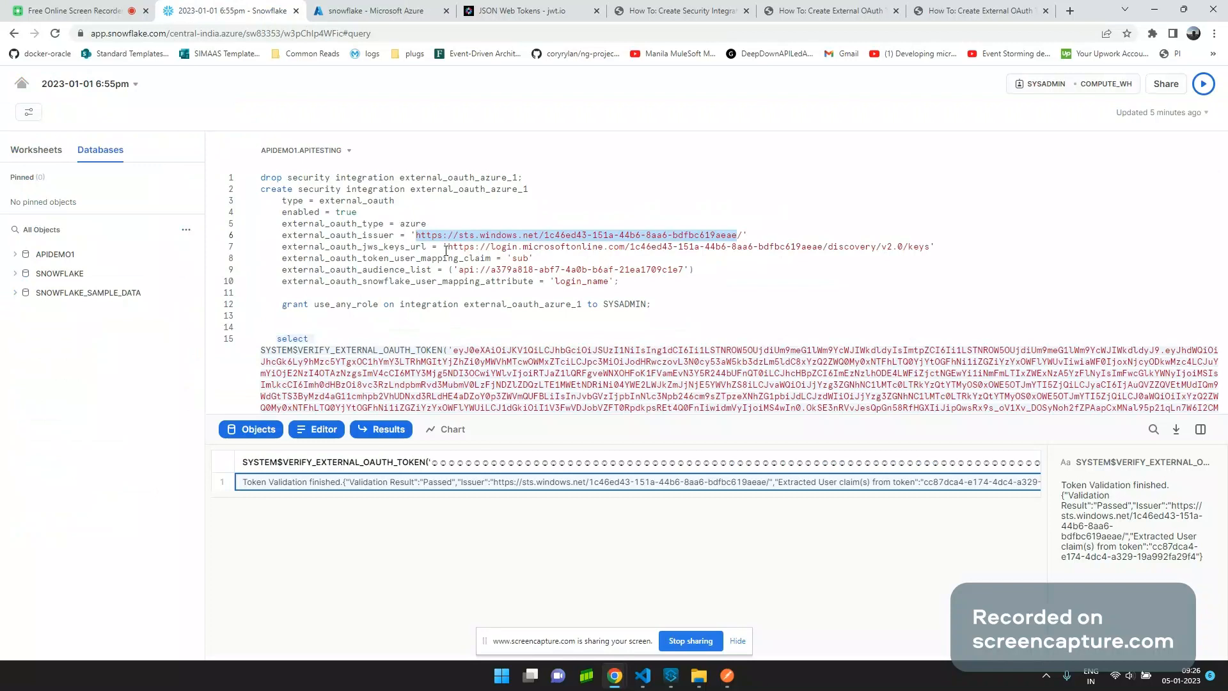
Copy the OpenID Connect metadata document URL from the snowflake app registration's Endpoints list.
{"action": "left_click", "coordinate": [395, 8]}
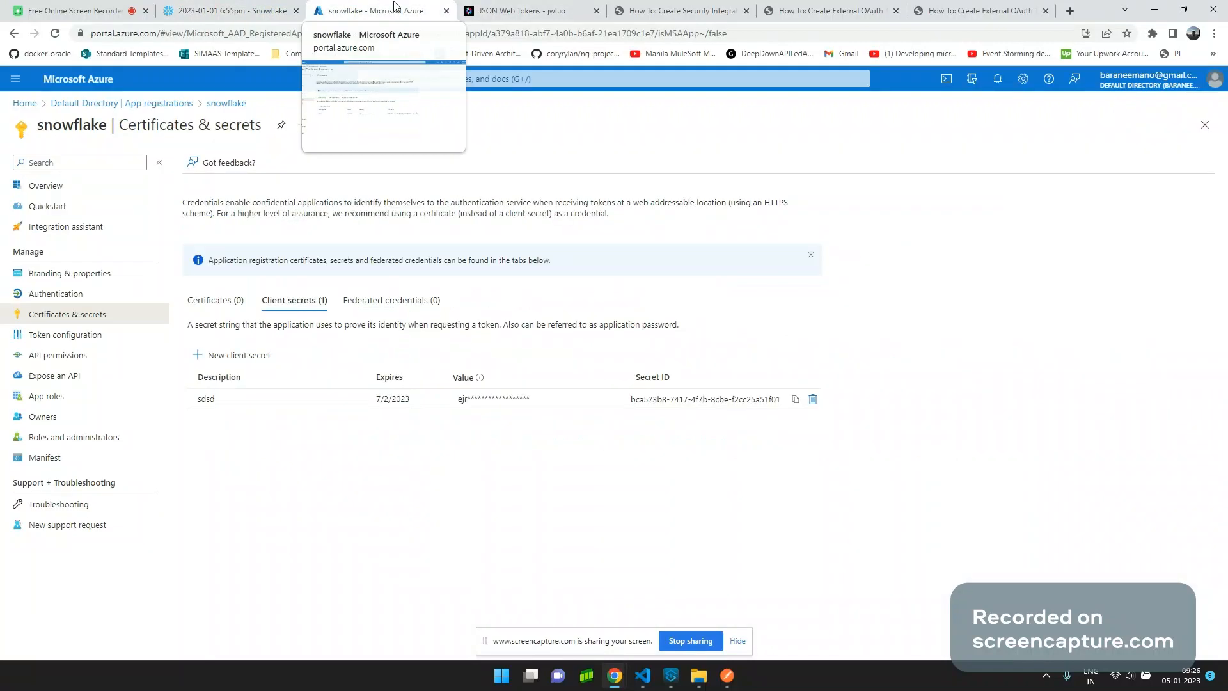
{"action": "left_click", "coordinate": [45, 186]}
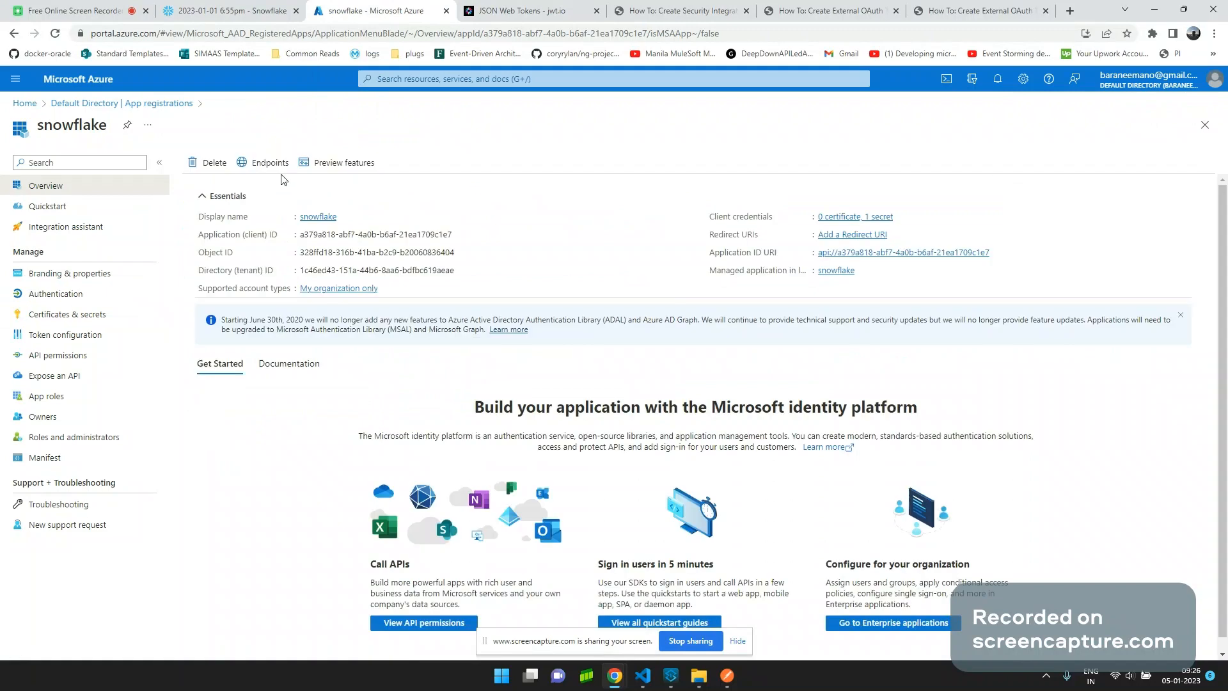
{"action": "left_click", "coordinate": [268, 162]}
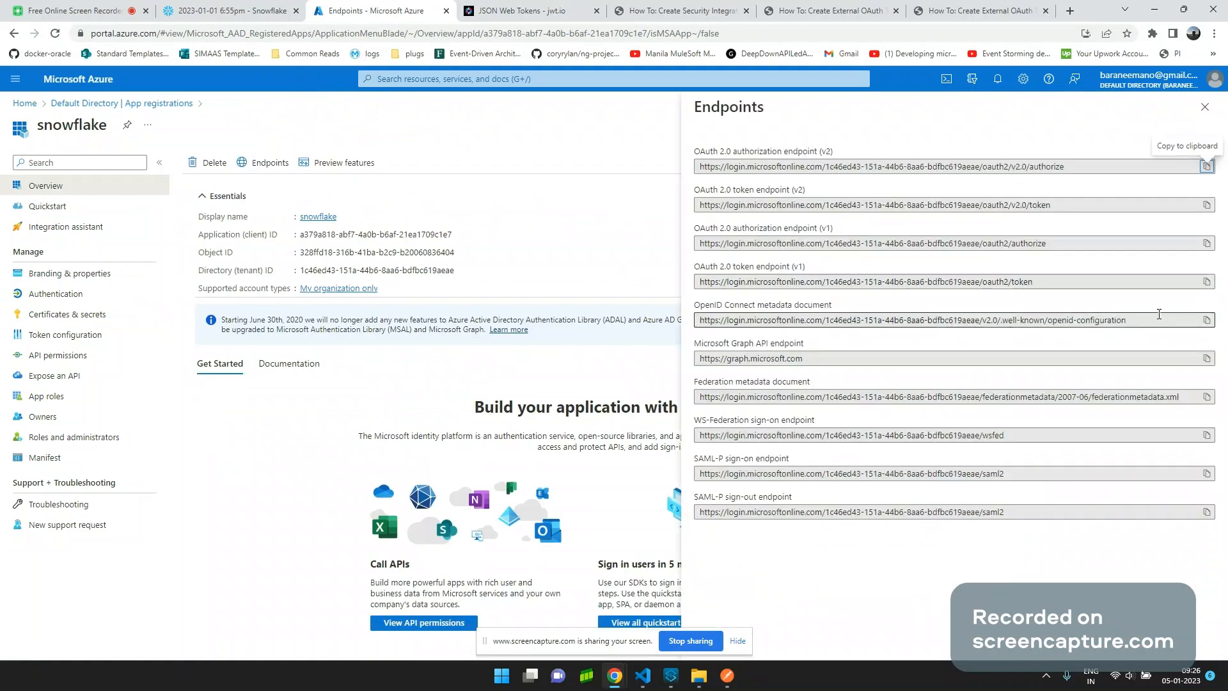
{"action": "left_click", "coordinate": [1160, 319]}
{"action": "left_click_drag", "start_coordinate": [1160, 319], "coordinate": [950, 313]}
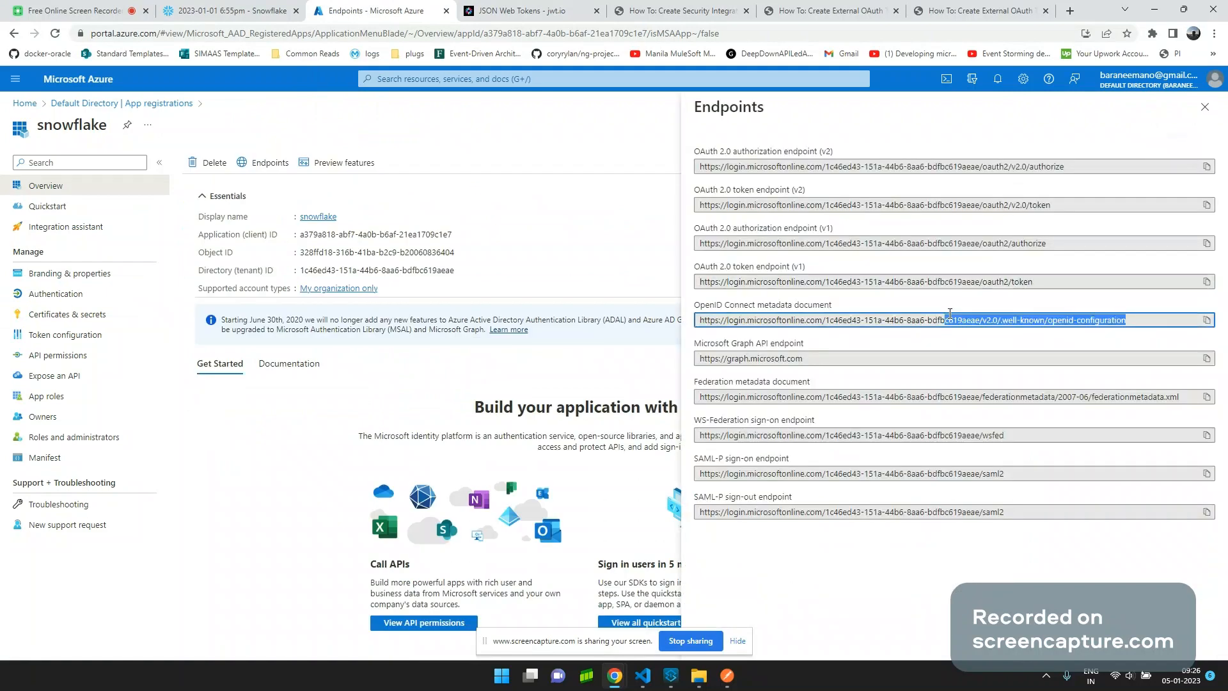
{"action": "left_click", "coordinate": [1208, 324]}
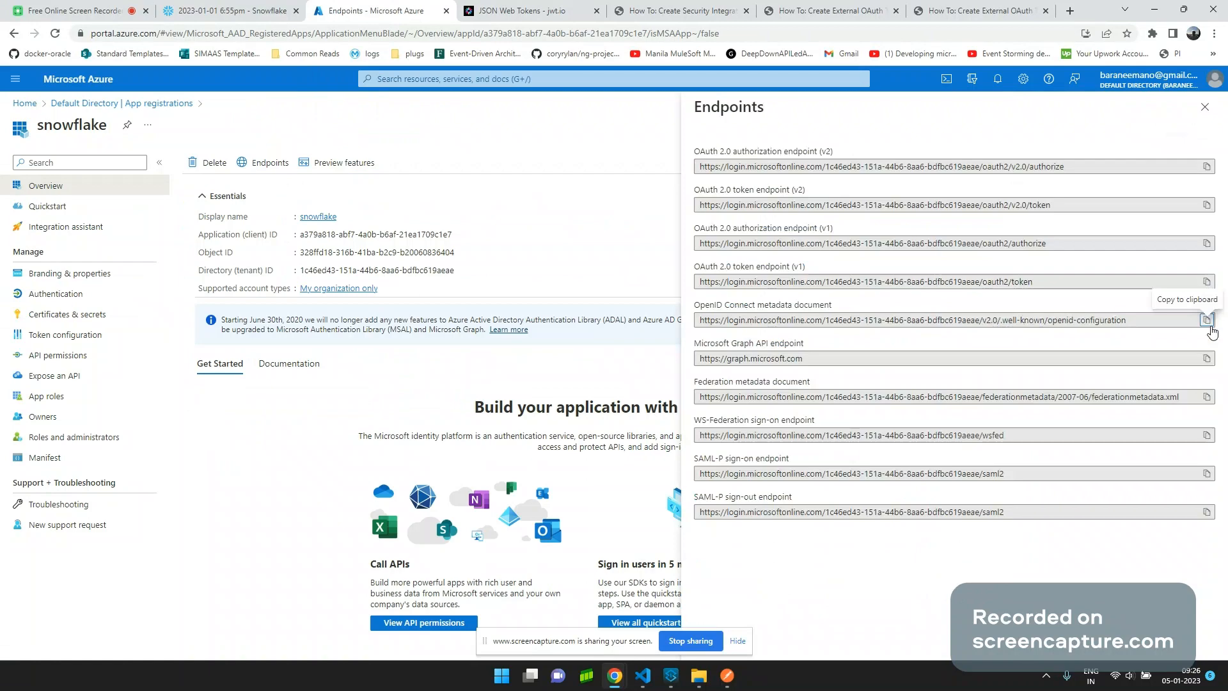
Load the OpenID configuration document in a new tab and select its jwks_uri keys URL.
{"action": "left_click", "coordinate": [1069, 12]}
{"action": "key", "text": "ctrl+v"}
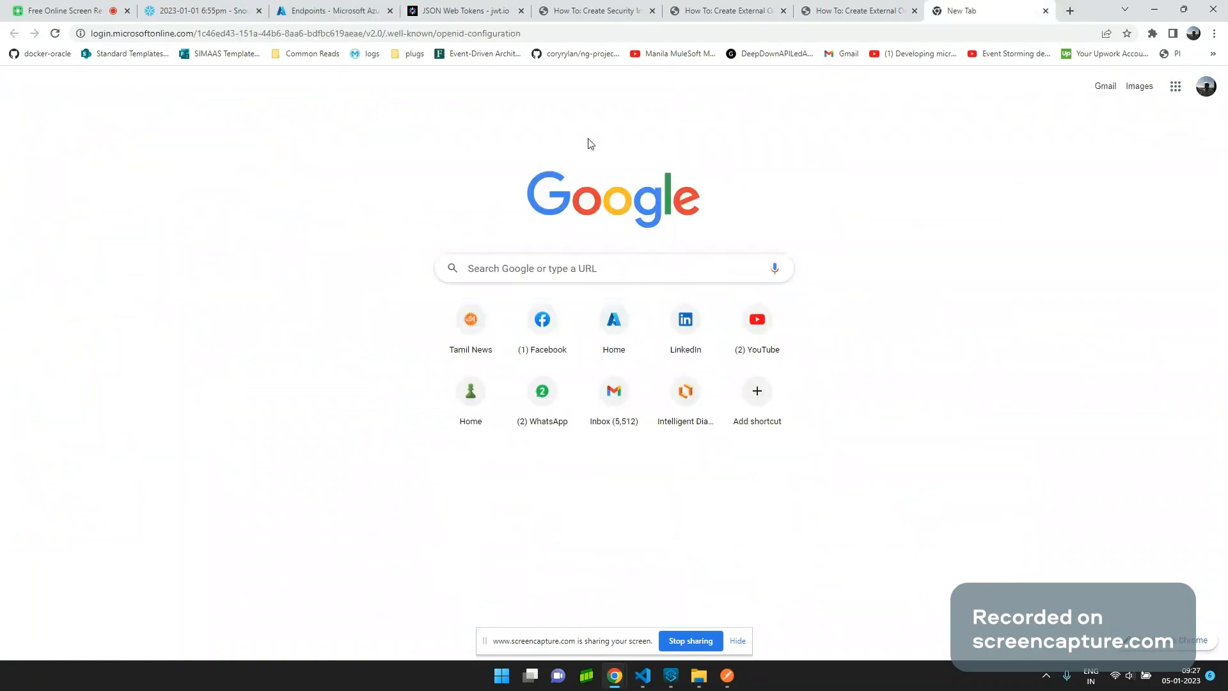
{"action": "key", "text": "Return"}
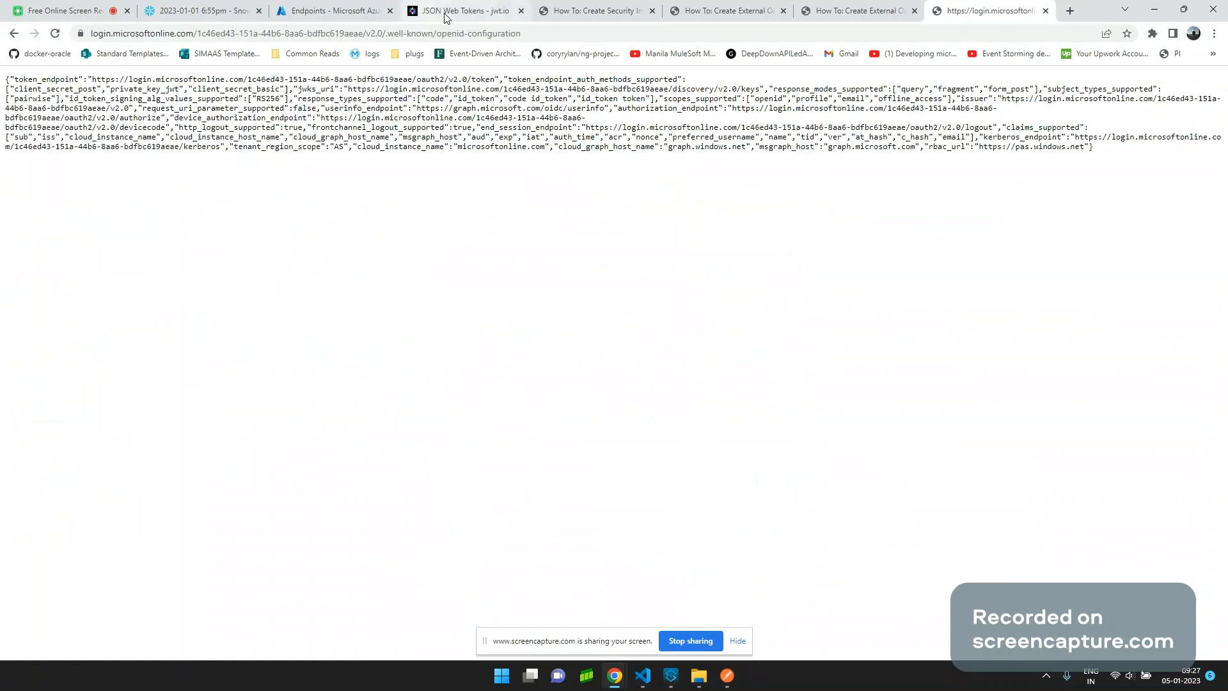
{"action": "key", "text": "ctrl+f"}
{"action": "key", "text": "Escape"}
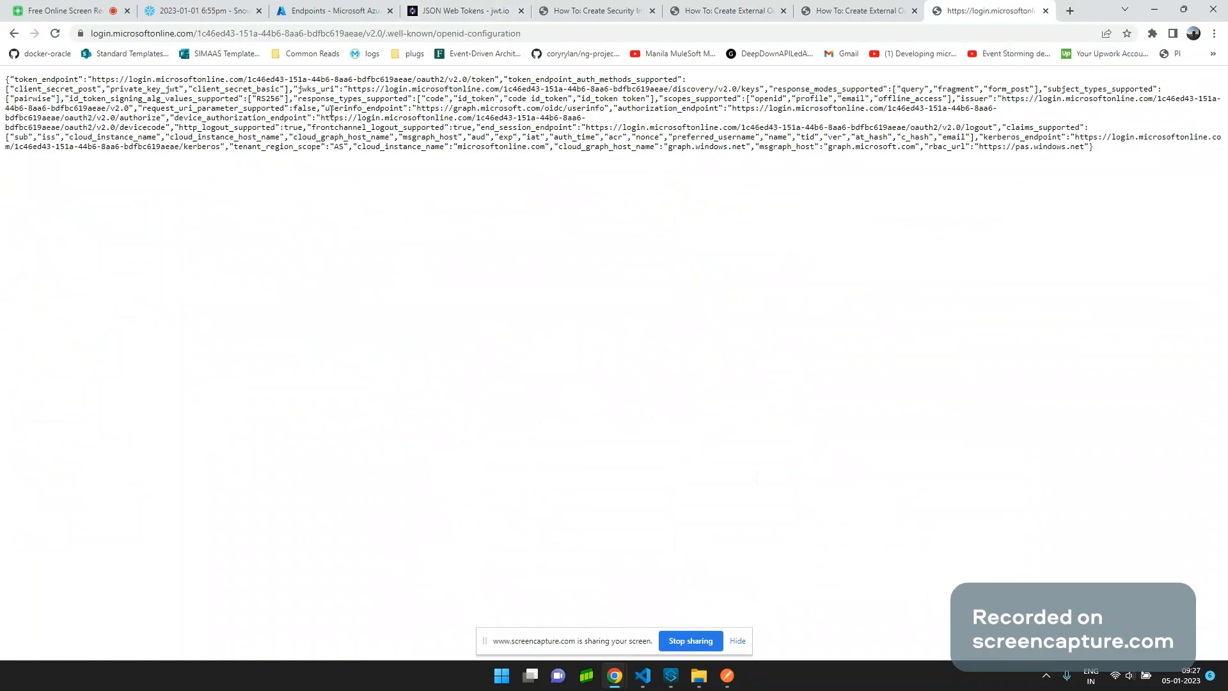
{"action": "double_click", "coordinate": [326, 89]}
{"action": "left_click_drag", "start_coordinate": [347, 90], "coordinate": [760, 90]}
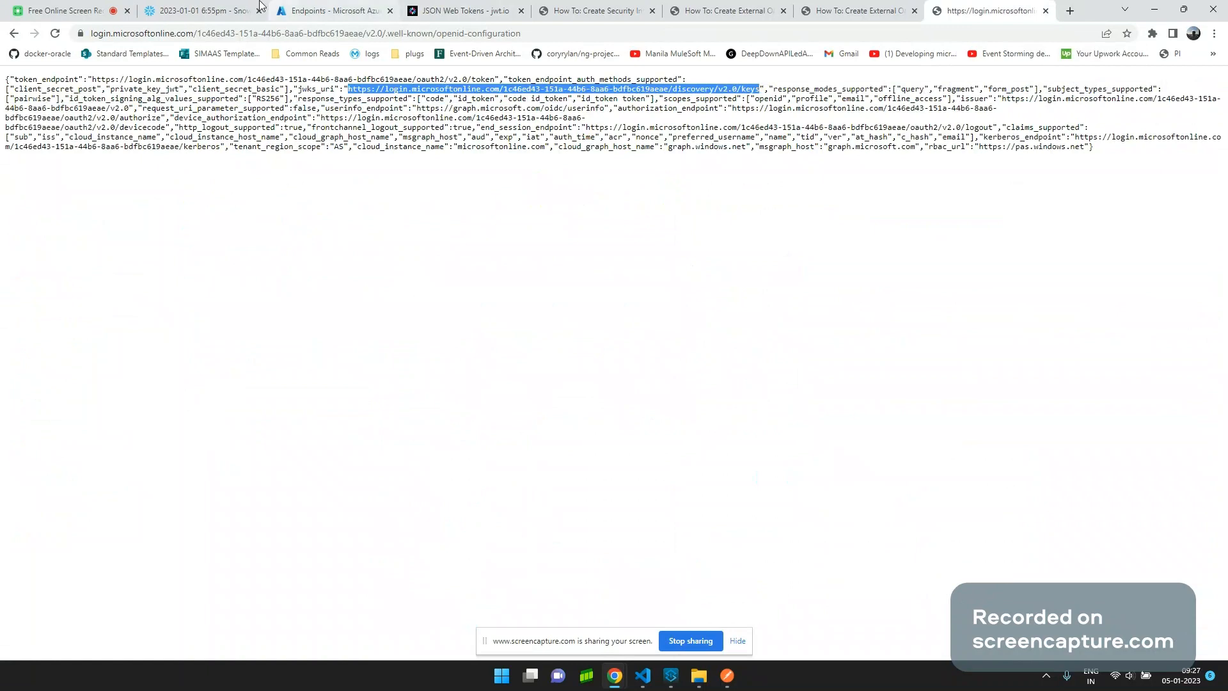
{"action": "left_click", "coordinate": [259, 3]}
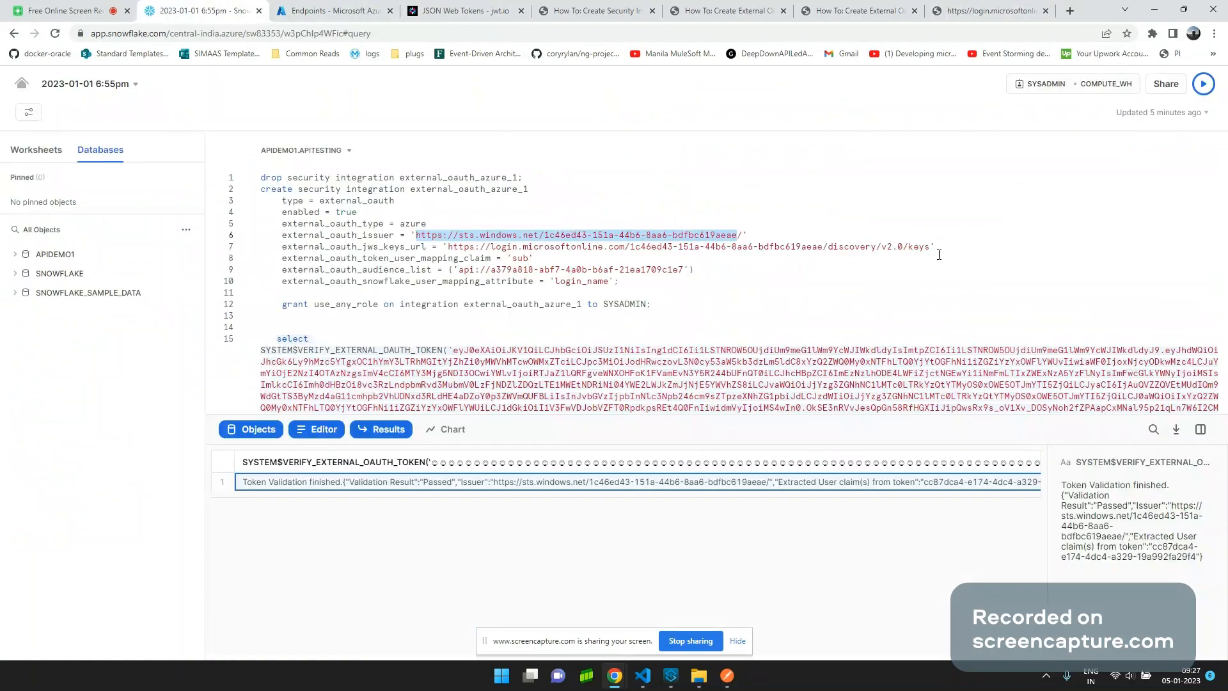
{"action": "left_click_drag", "start_coordinate": [931, 248], "coordinate": [448, 248]}
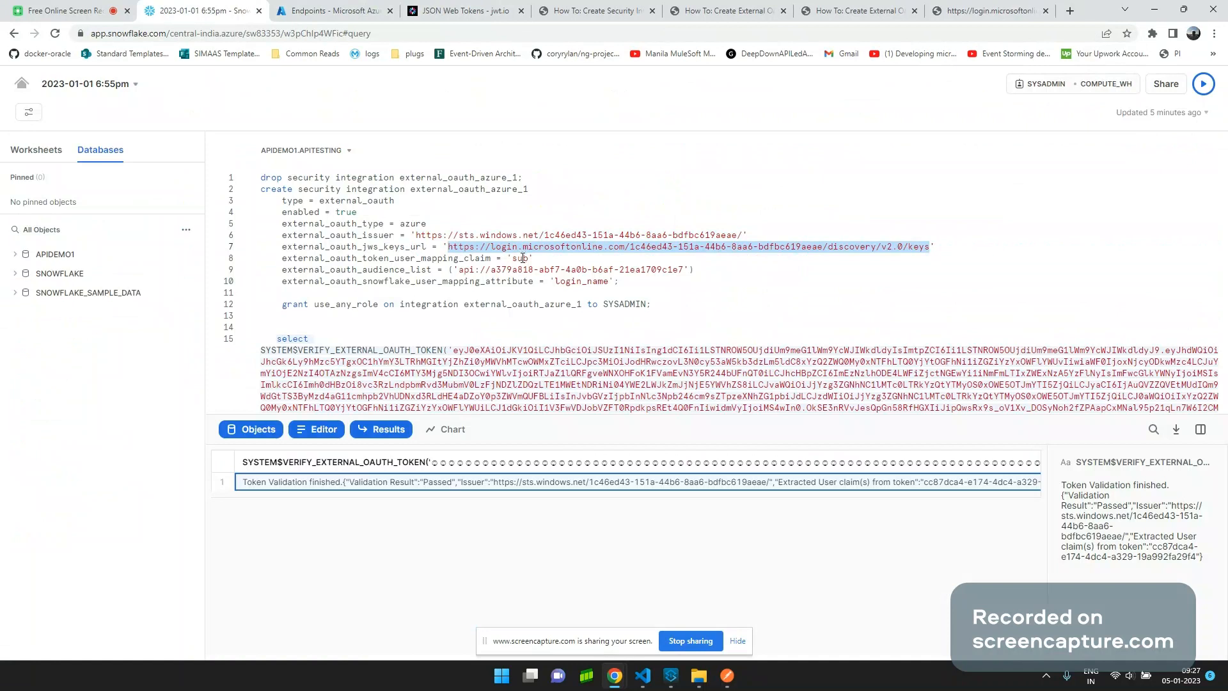
{"action": "left_click", "coordinate": [524, 258]}
{"action": "double_click", "coordinate": [524, 258]}
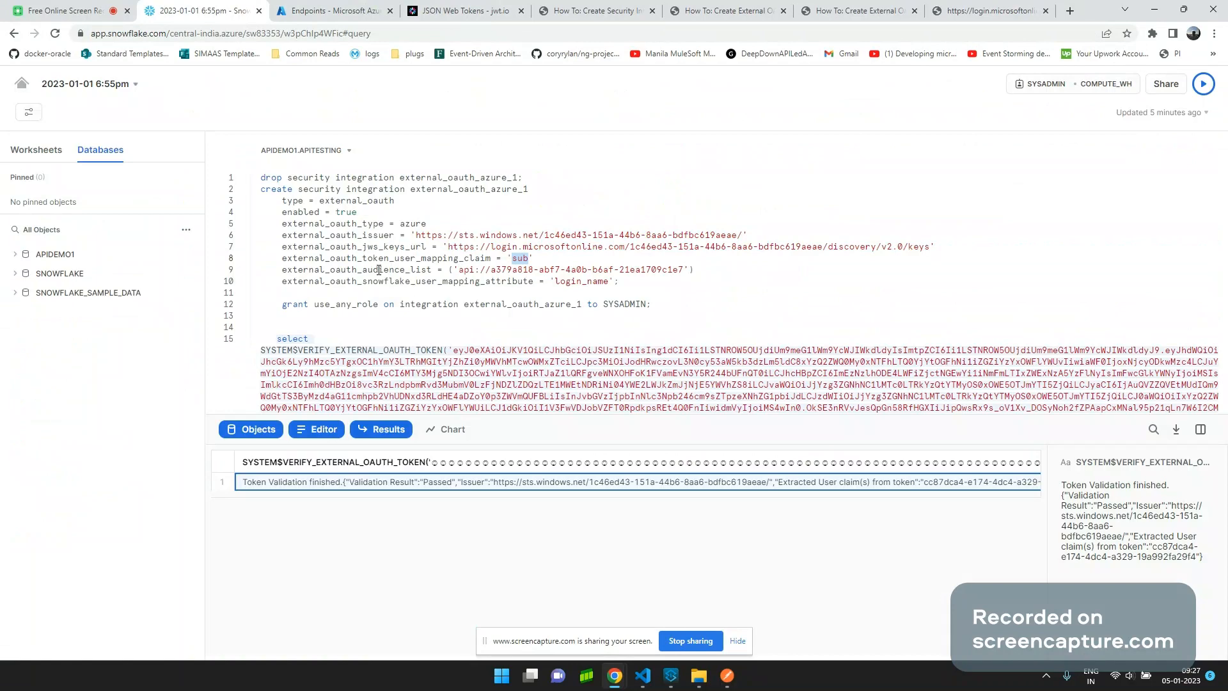
{"action": "left_click", "coordinate": [329, 10]}
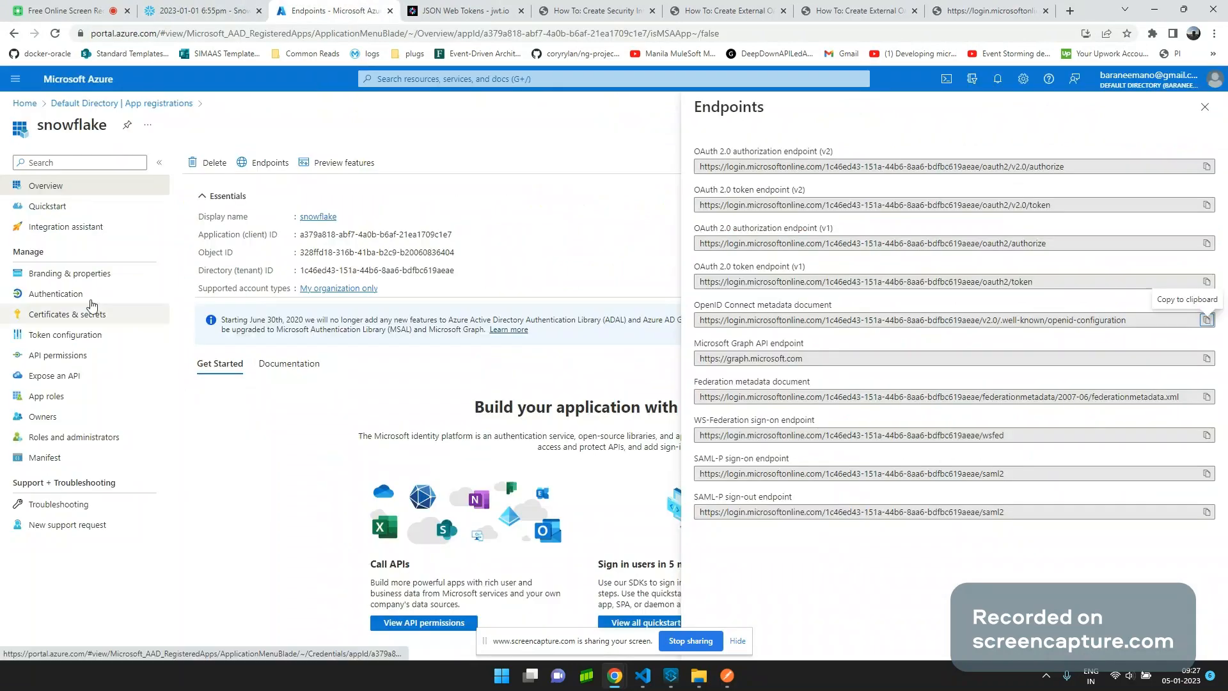
{"action": "left_click", "coordinate": [89, 356]}
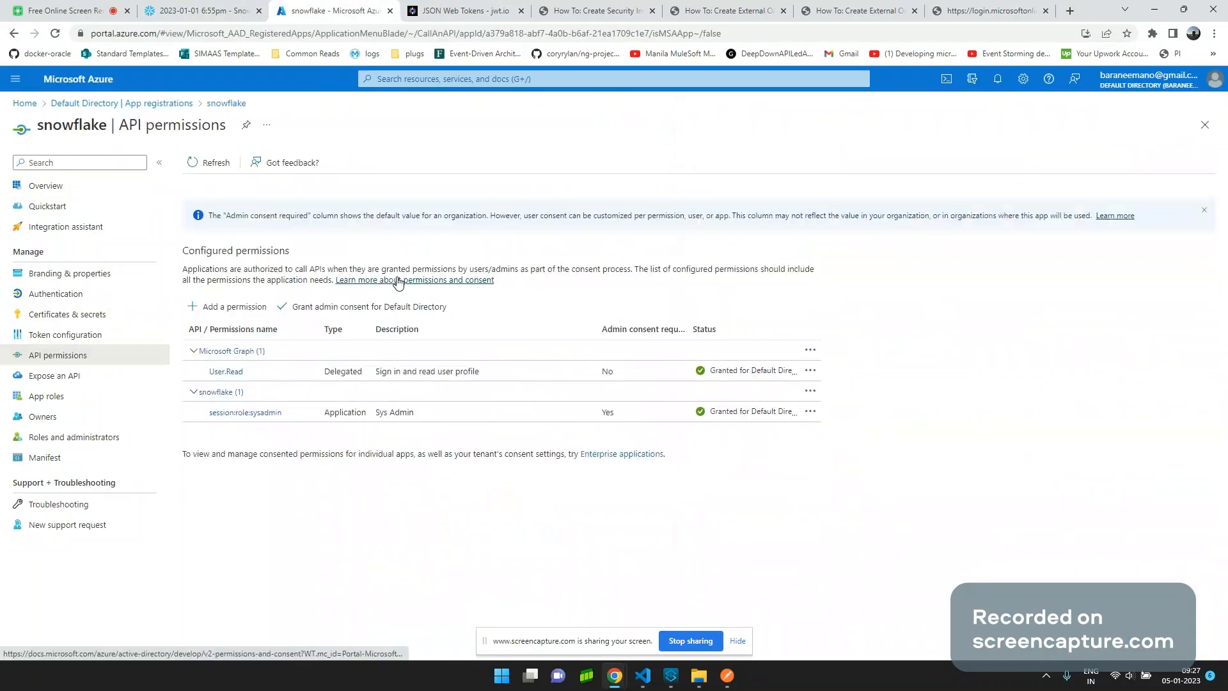
{"action": "left_click", "coordinate": [84, 383]}
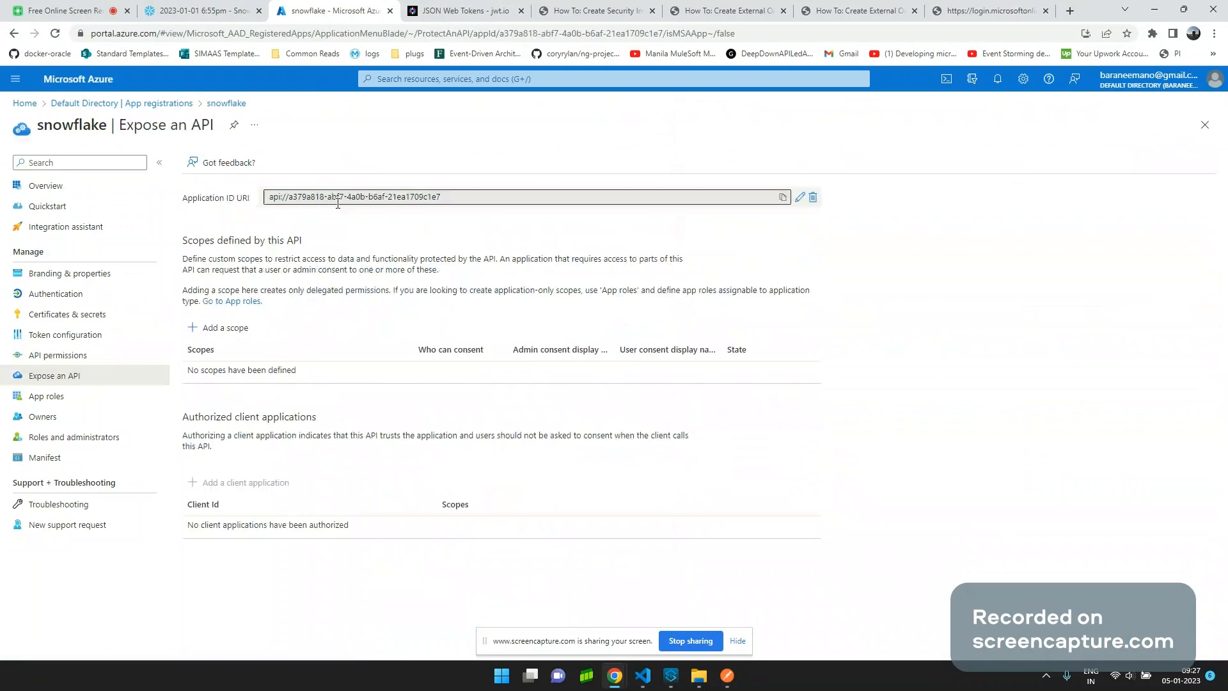
{"action": "triple_click", "coordinate": [337, 203]}
{"action": "left_click", "coordinate": [233, 17]}
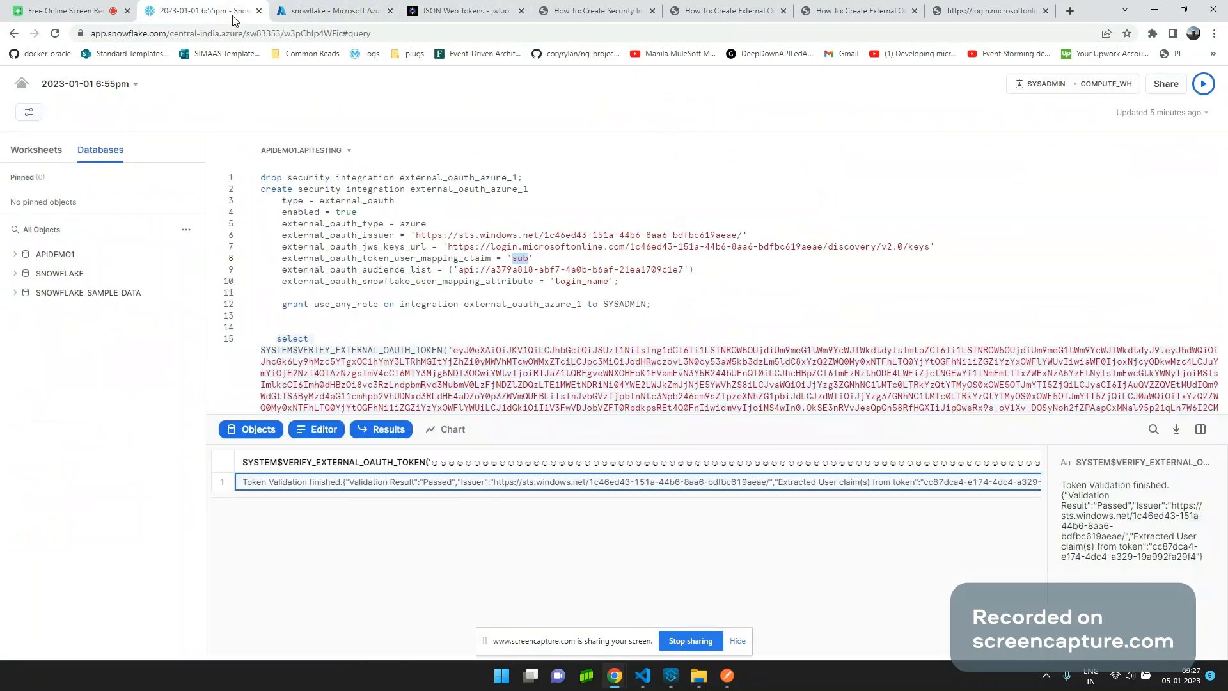
{"action": "left_click", "coordinate": [631, 284]}
{"action": "left_click_drag", "start_coordinate": [631, 284], "coordinate": [256, 191]}
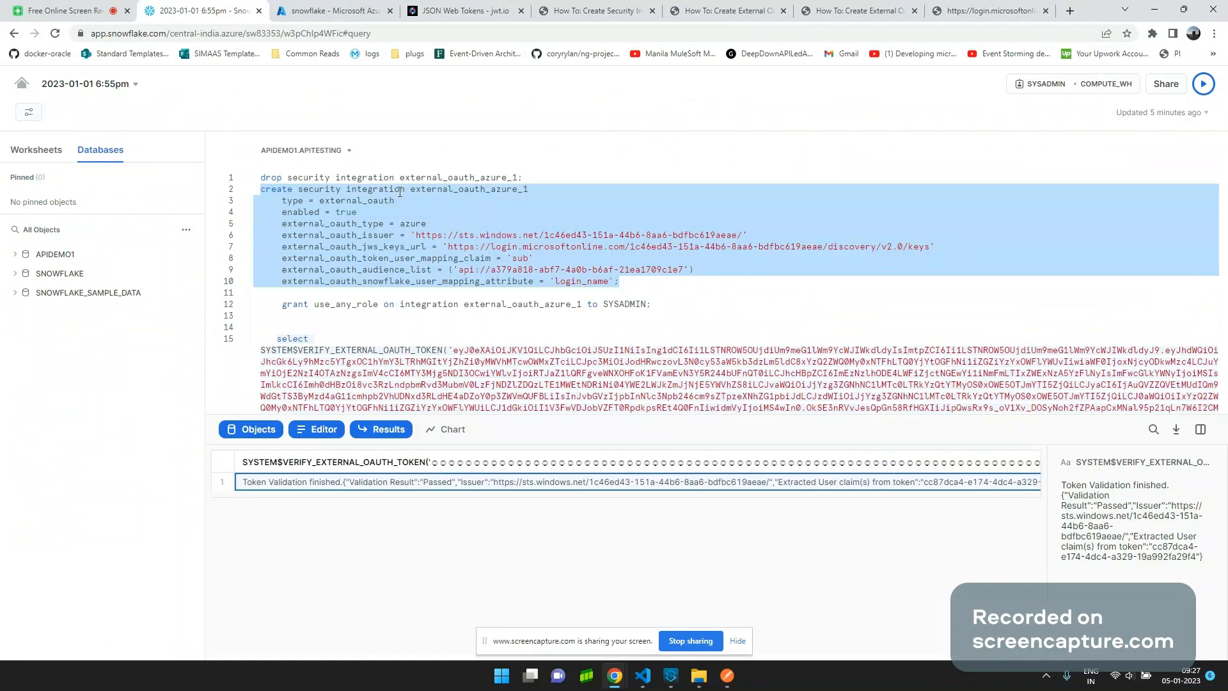
Run the SYSTEM$VERIFY_EXTERNAL_OAUTH_TOKEN statement and copy the extracted user claim ID from its result.
{"action": "left_click", "coordinate": [709, 305]}
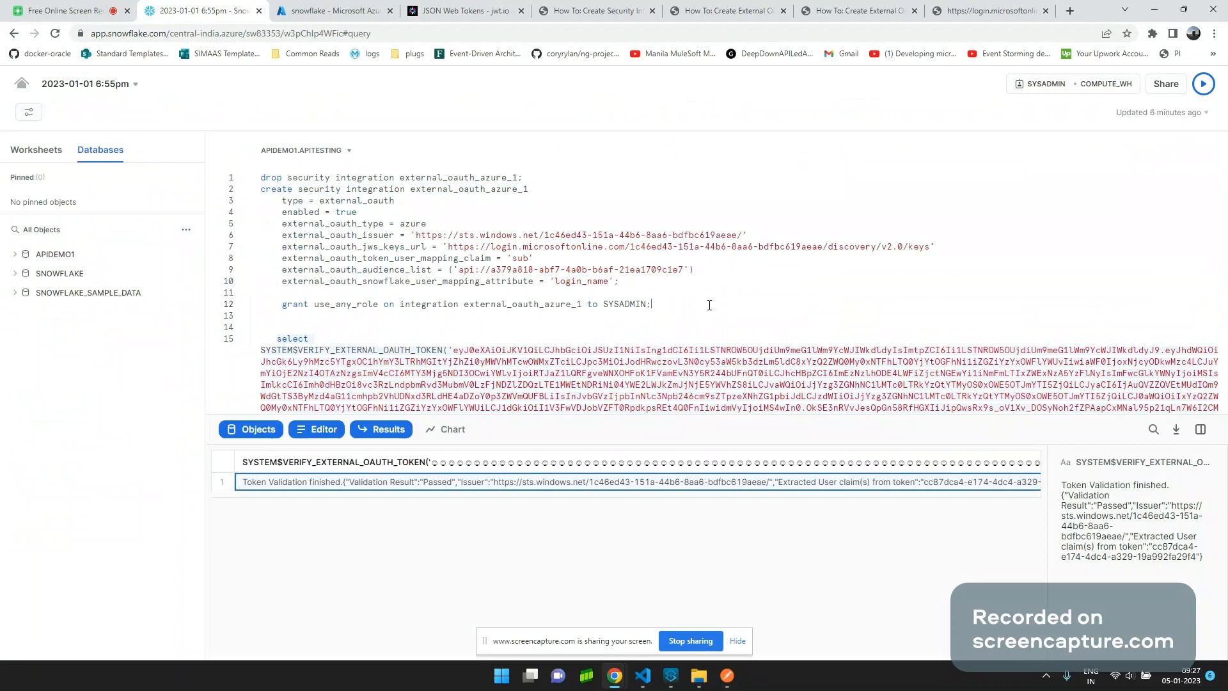
{"action": "key", "text": "shift+Home"}
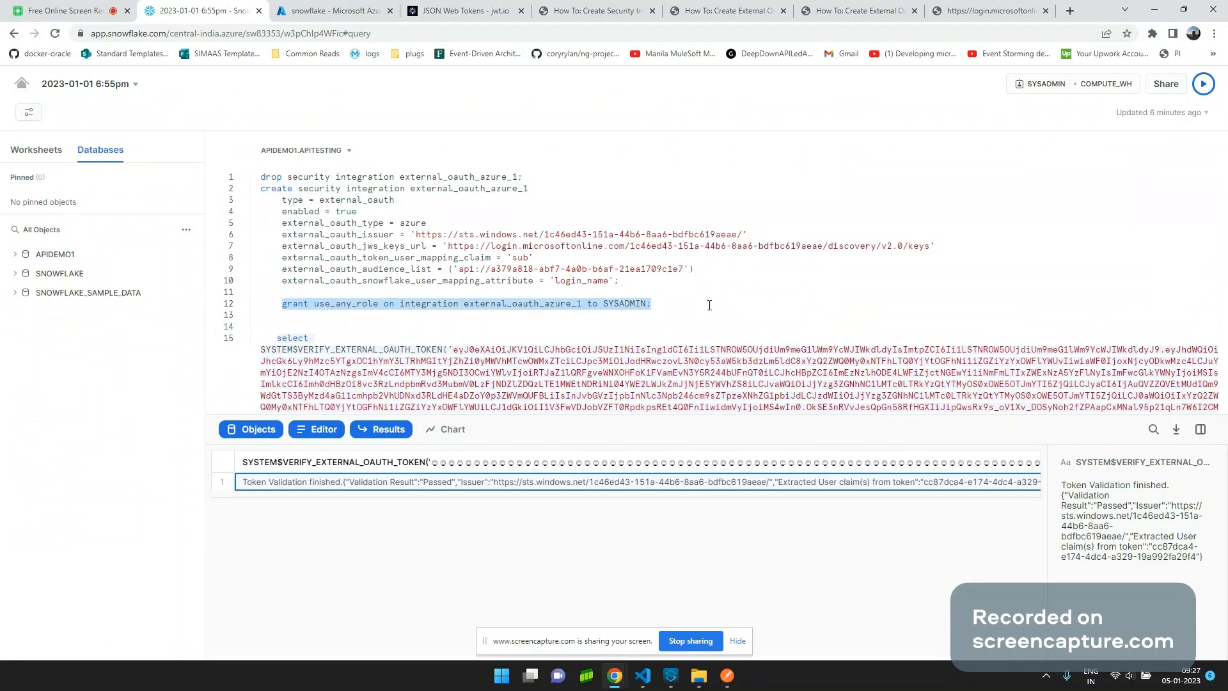
{"action": "scroll", "coordinate": [491, 286], "scroll_direction": "down", "scroll_amount": 2}
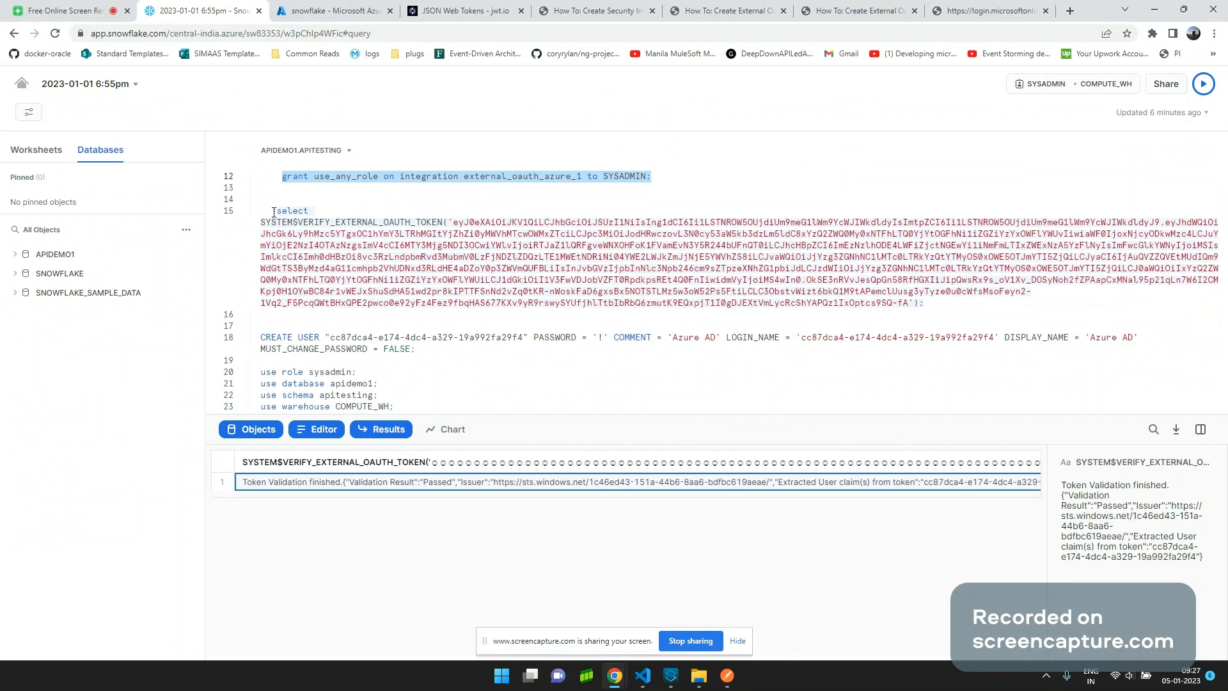
{"action": "left_click_drag", "start_coordinate": [274, 212], "coordinate": [949, 303]}
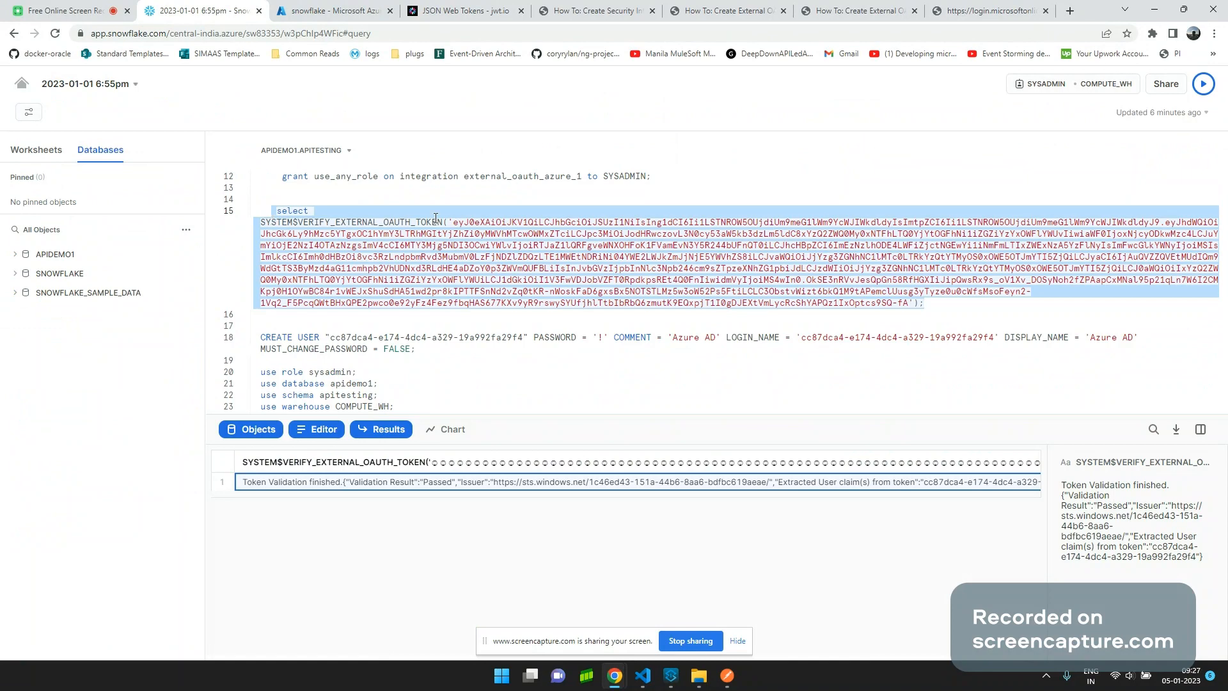
{"action": "left_click", "coordinate": [1206, 85]}
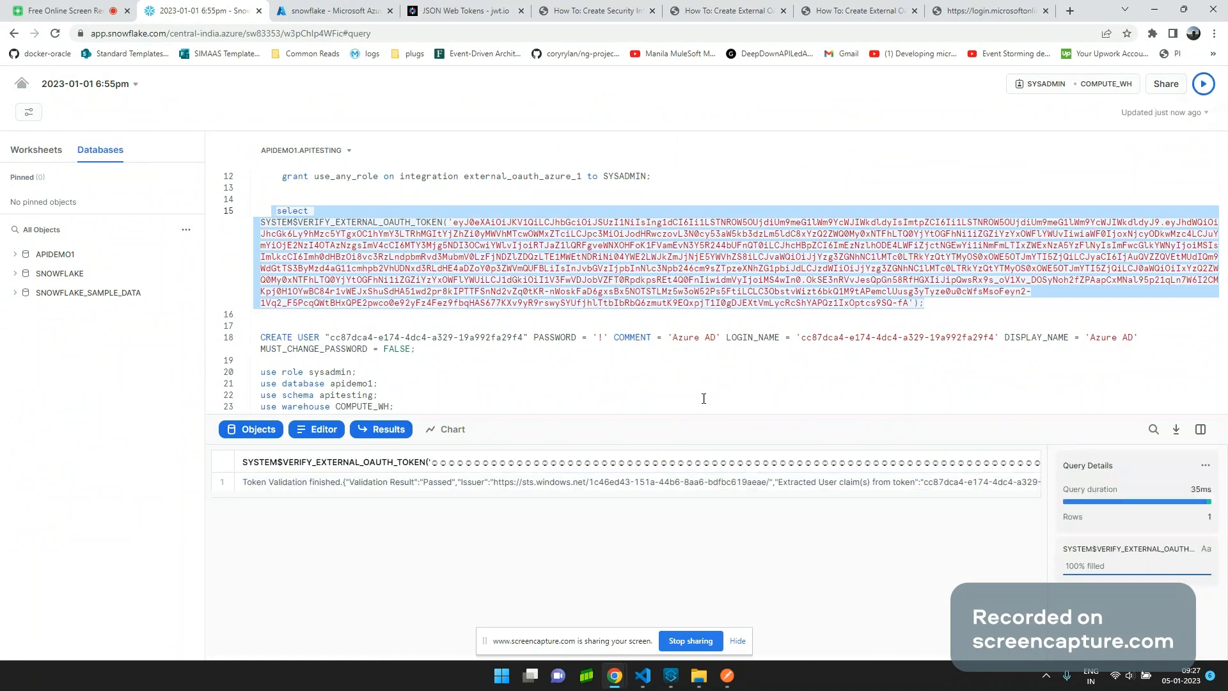
{"action": "left_click", "coordinate": [864, 486]}
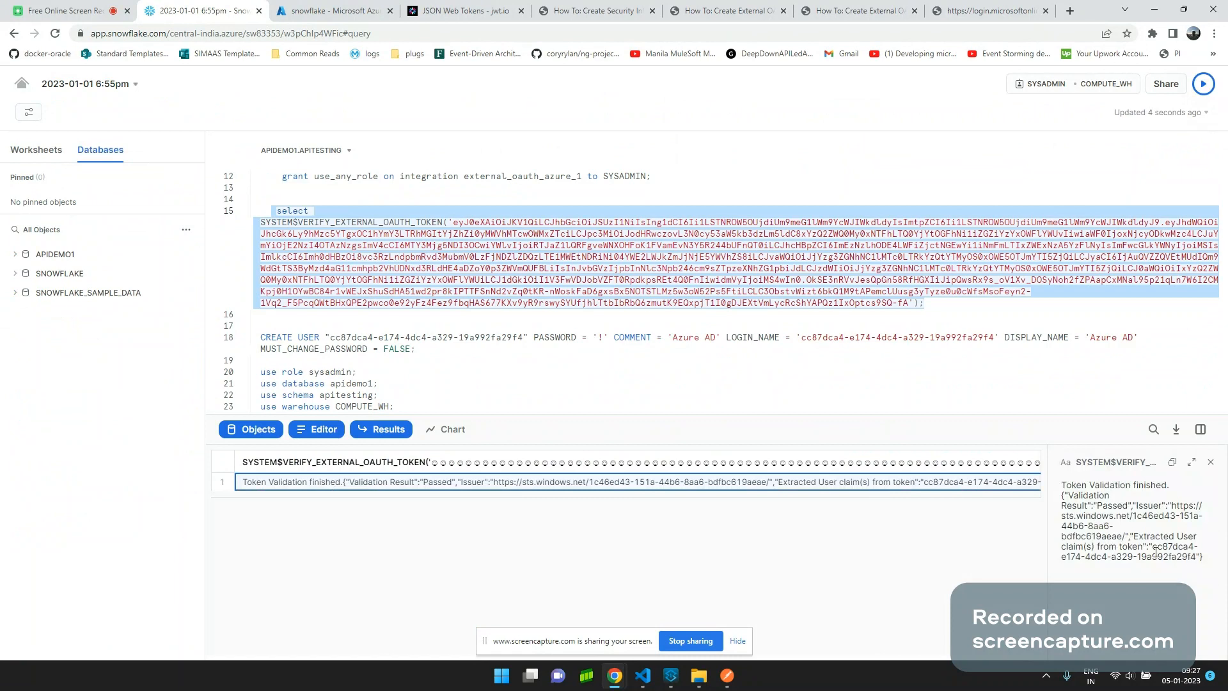
{"action": "left_click_drag", "start_coordinate": [1155, 549], "coordinate": [1198, 558]}
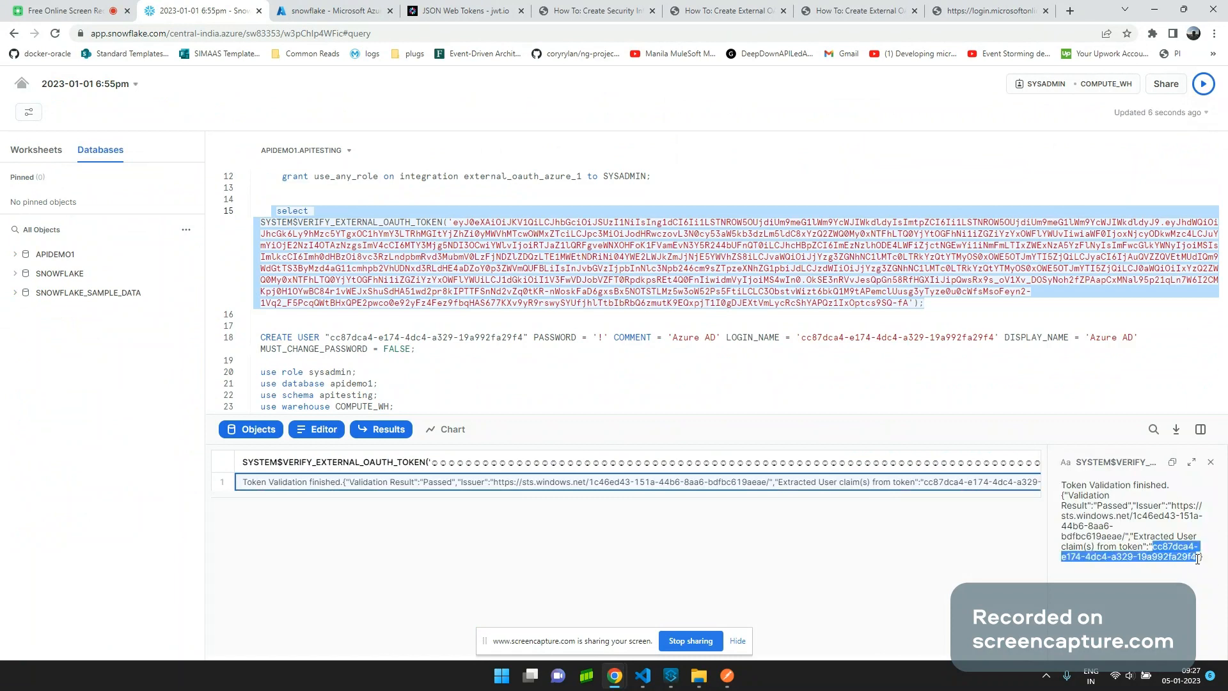
{"action": "left_click", "coordinate": [618, 6]}
Read the article's EXTERNAL_OAUTH_USER_CLAIM_MISSING explanation and the corrected example's 'sub' claim value.
{"action": "scroll", "coordinate": [295, 344], "scroll_direction": "down", "scroll_amount": 2}
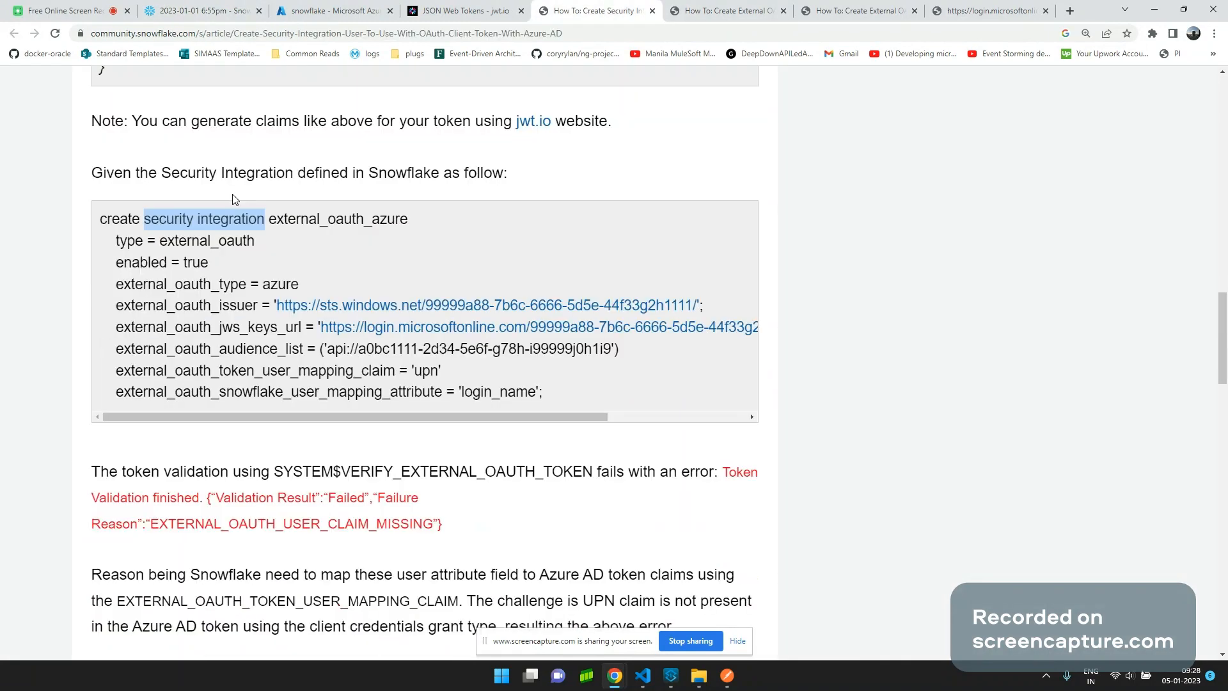
{"action": "scroll", "coordinate": [398, 353], "scroll_direction": "down", "scroll_amount": 1}
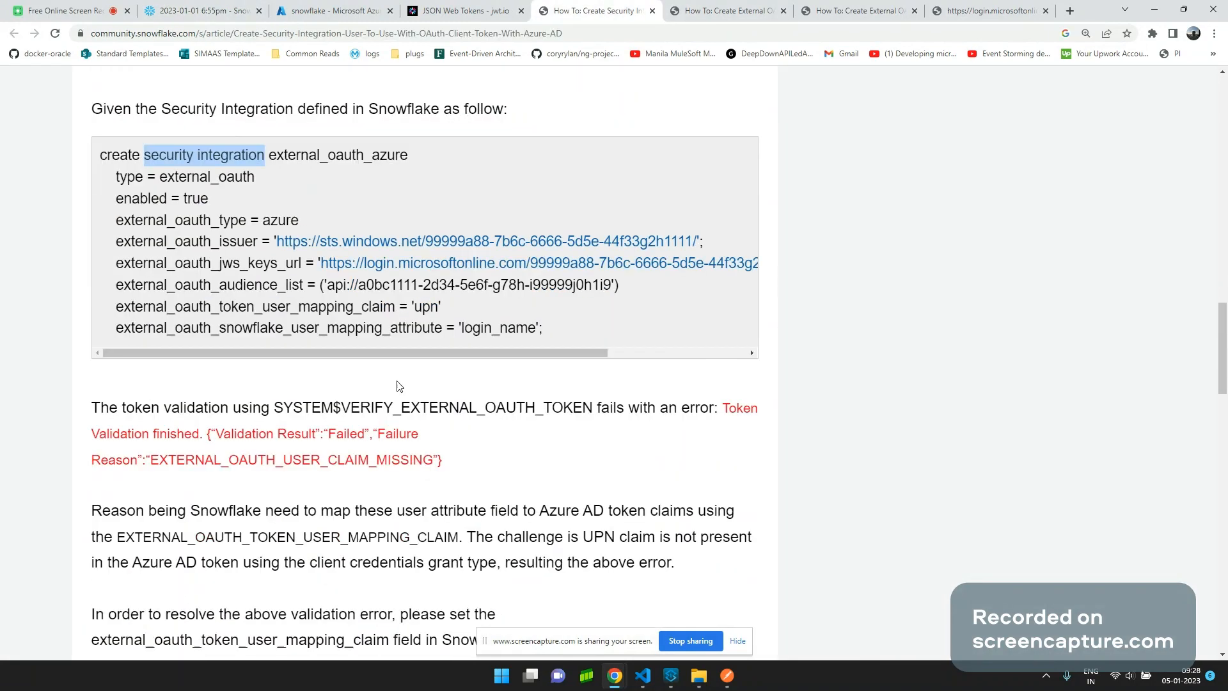
{"action": "scroll", "coordinate": [400, 380], "scroll_direction": "down", "scroll_amount": 2}
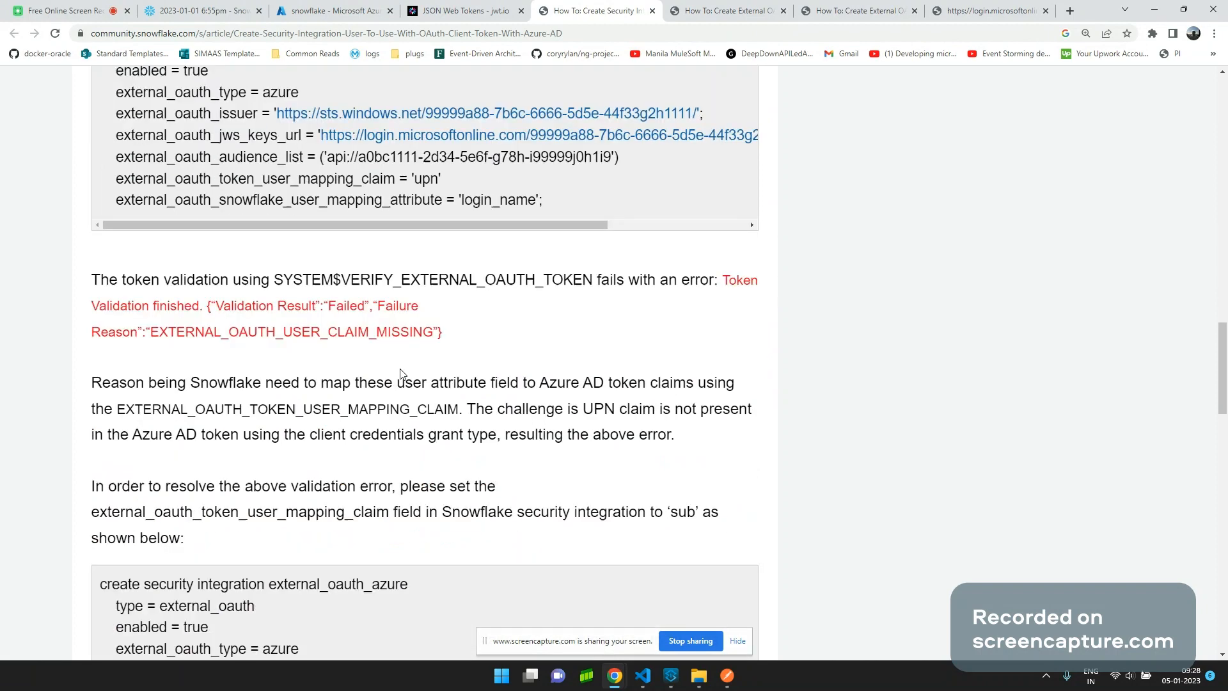
{"action": "double_click", "coordinate": [278, 331]}
{"action": "scroll", "coordinate": [278, 331], "scroll_direction": "down", "scroll_amount": 4}
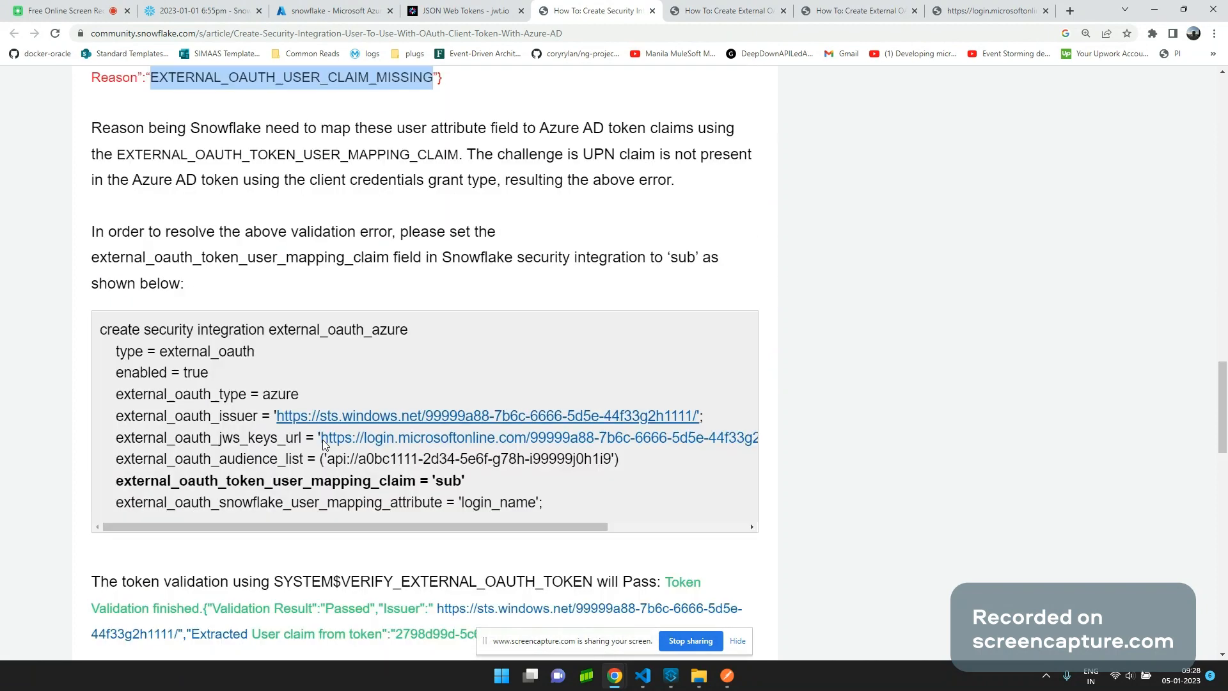
{"action": "double_click", "coordinate": [448, 480]}
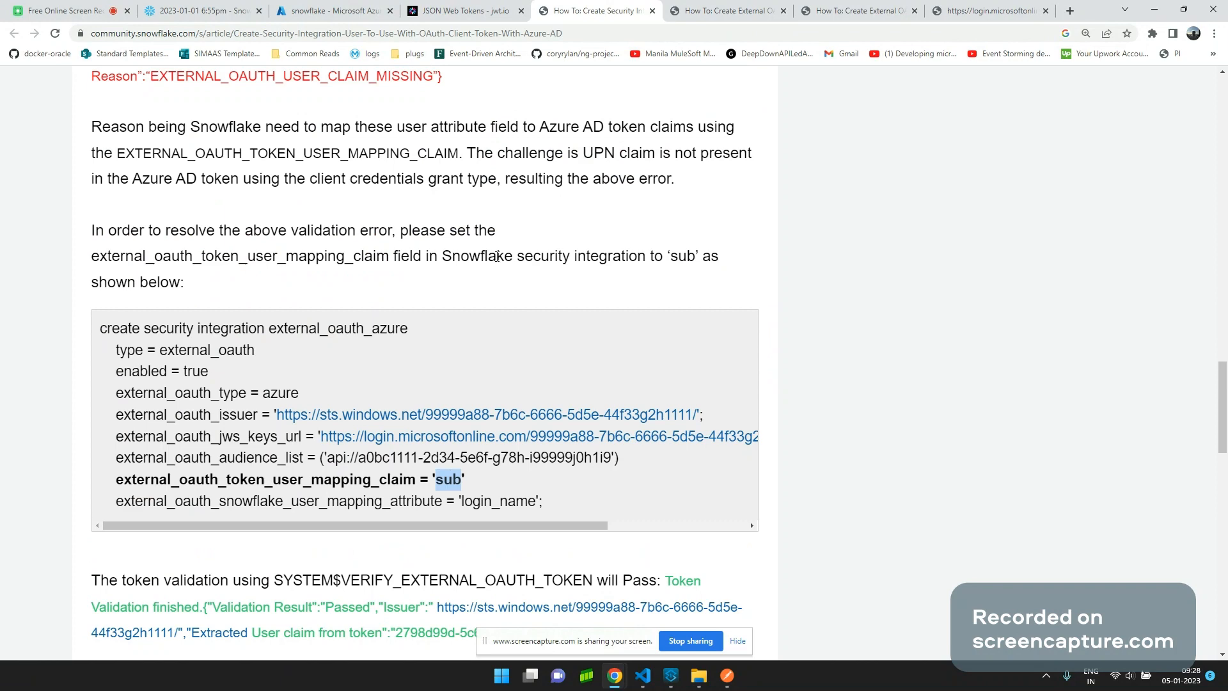
{"action": "scroll", "coordinate": [496, 257], "scroll_direction": "down", "scroll_amount": 5}
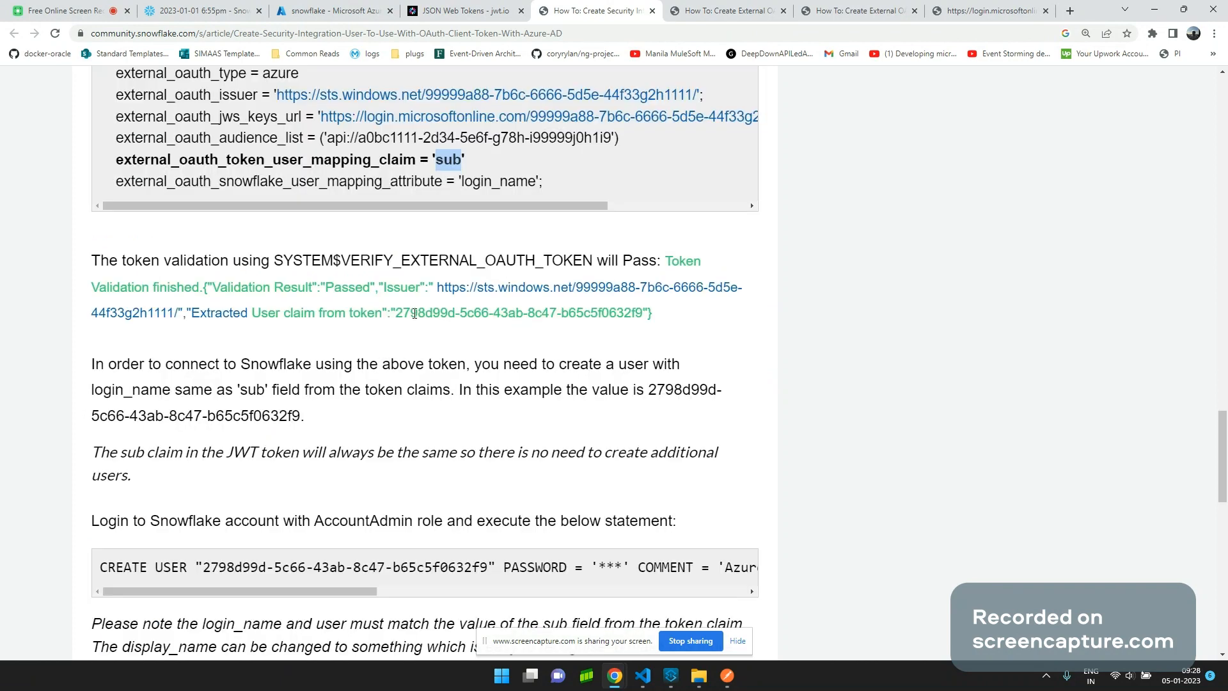
{"action": "left_click_drag", "start_coordinate": [396, 313], "coordinate": [644, 314]}
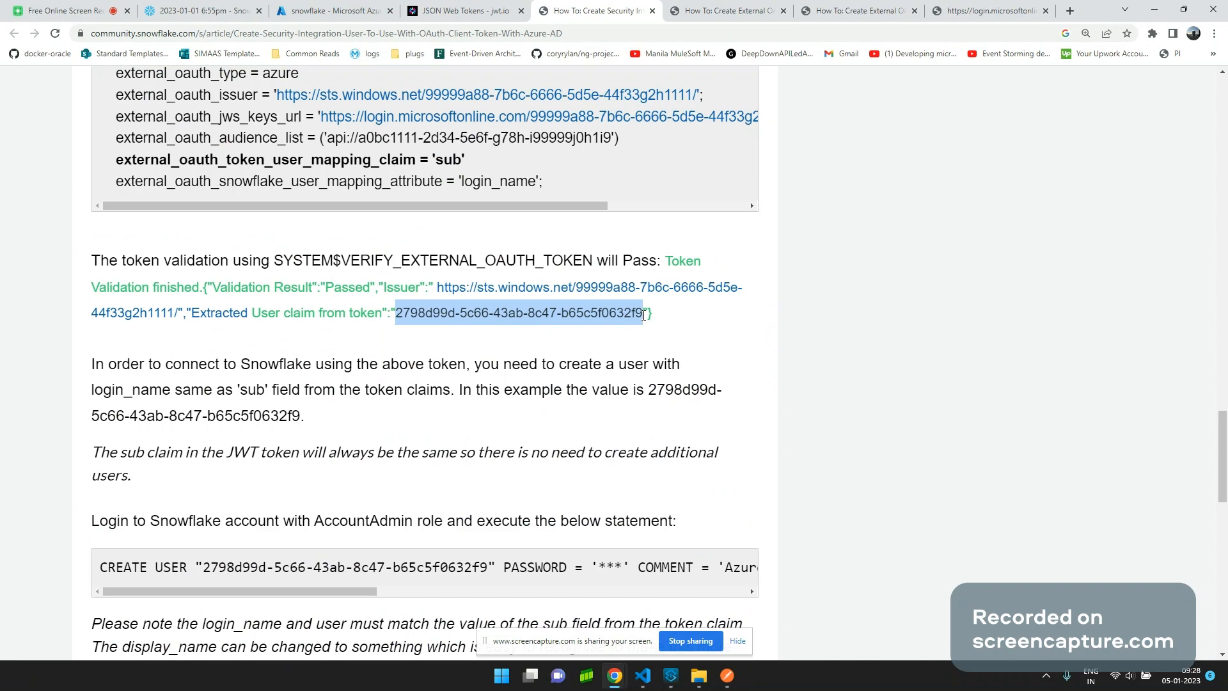
Find where the article mentions SYSTEM$VERIFY_EXTERNAL_OAUTH_TOKEN.
{"action": "scroll", "coordinate": [278, 239], "scroll_direction": "up", "scroll_amount": 4}
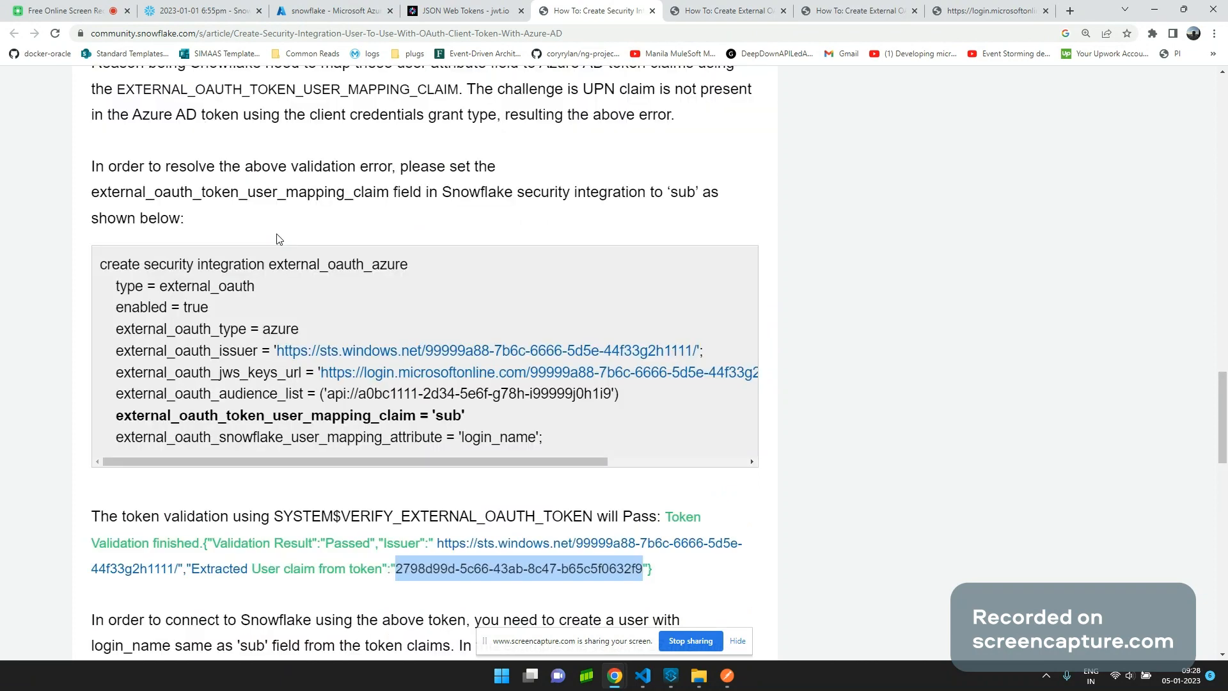
{"action": "scroll", "coordinate": [278, 239], "scroll_direction": "down", "scroll_amount": 1}
{"action": "scroll", "coordinate": [303, 357], "scroll_direction": "down", "scroll_amount": 1}
{"action": "left_click", "coordinate": [358, 388]}
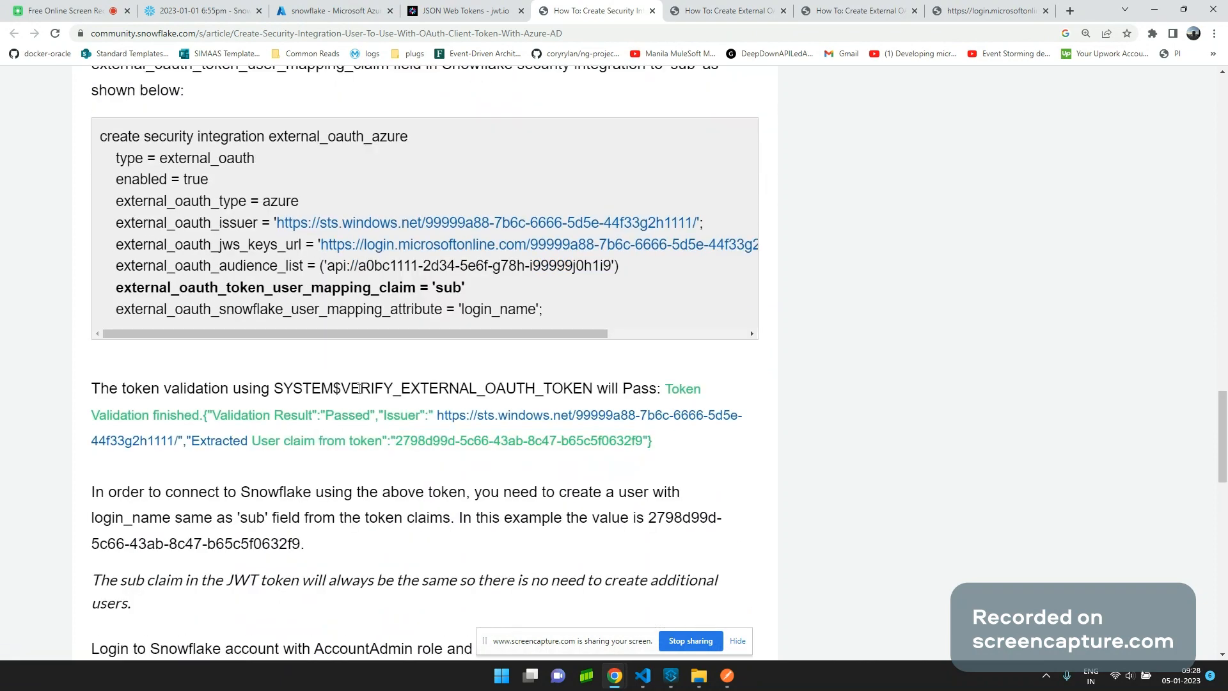
{"action": "double_click", "coordinate": [359, 388]}
{"action": "double_click", "coordinate": [285, 387]}
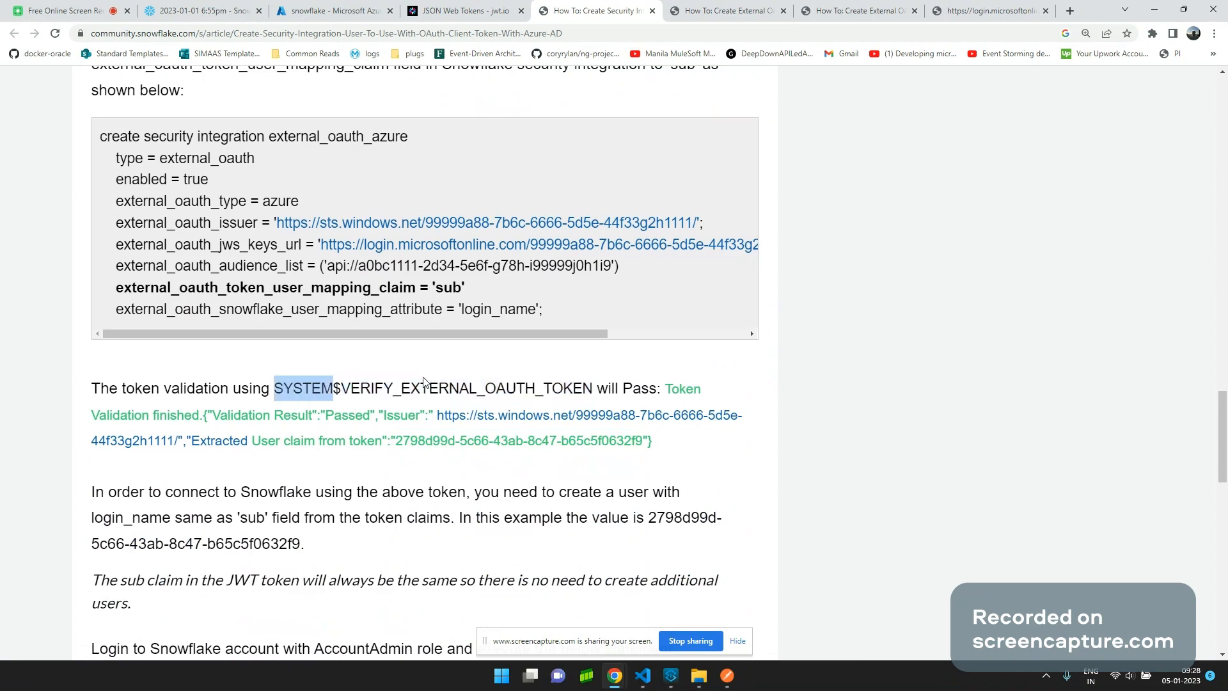
Select the sub user ID in the article's CREATE USER example, then bring up Azure's Expose an API page.
{"action": "scroll", "coordinate": [424, 381], "scroll_direction": "down", "scroll_amount": 2}
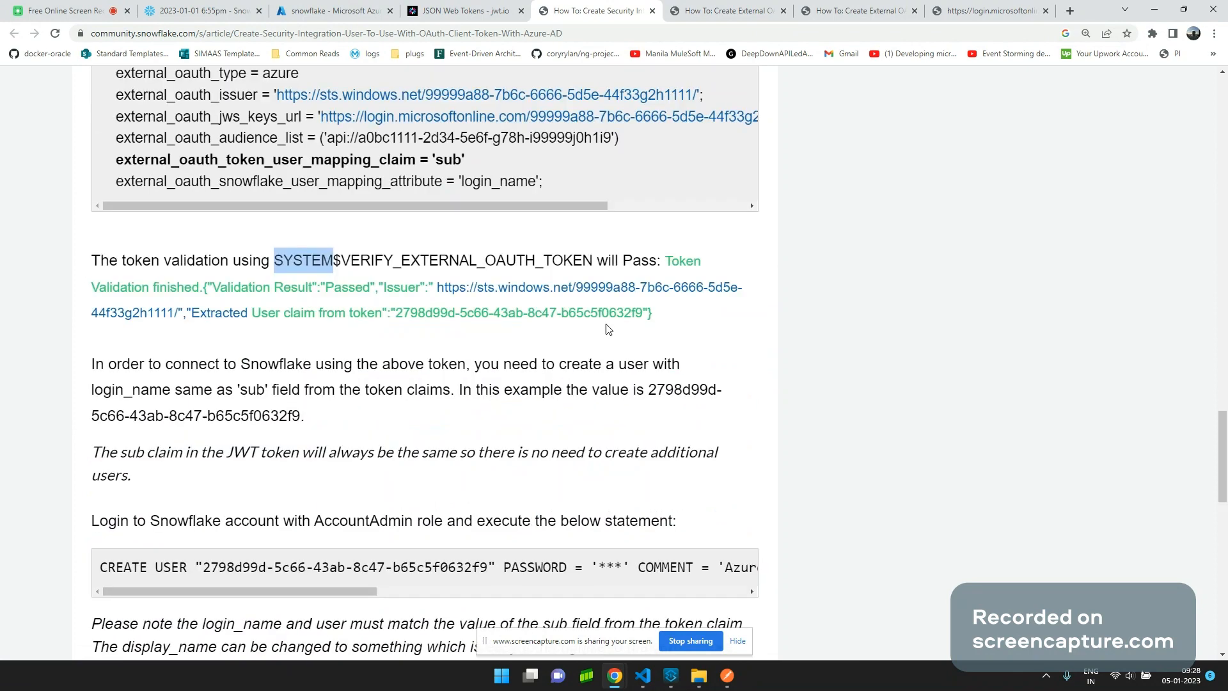
{"action": "scroll", "coordinate": [595, 332], "scroll_direction": "down", "scroll_amount": 1}
{"action": "scroll", "coordinate": [573, 335], "scroll_direction": "down", "scroll_amount": 2}
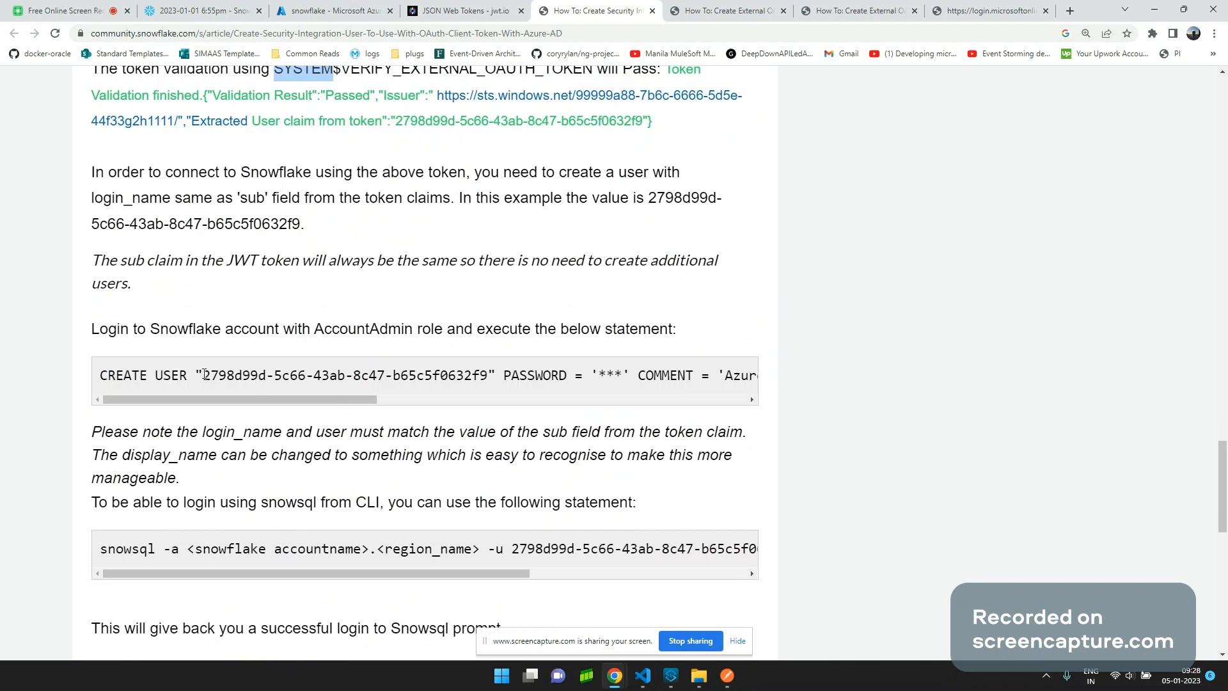
{"action": "left_click_drag", "start_coordinate": [204, 375], "coordinate": [488, 369]}
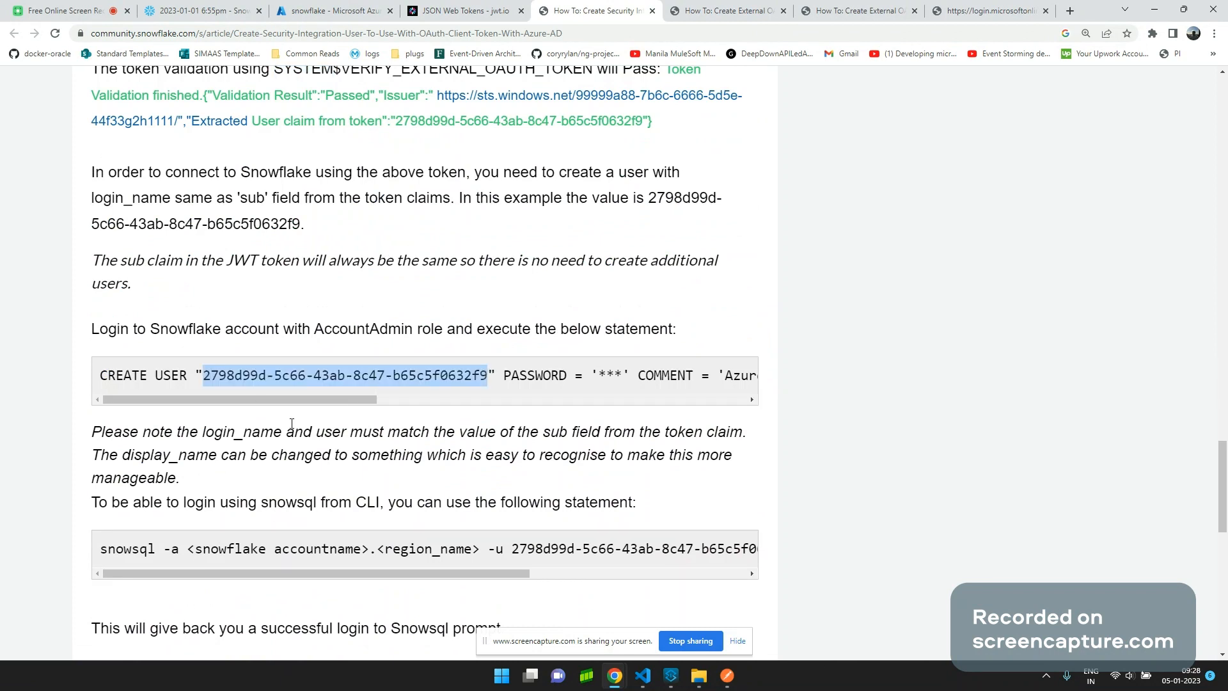
{"action": "left_click_drag", "start_coordinate": [337, 399], "coordinate": [315, 3]}
{"action": "left_click", "coordinate": [316, 7]}
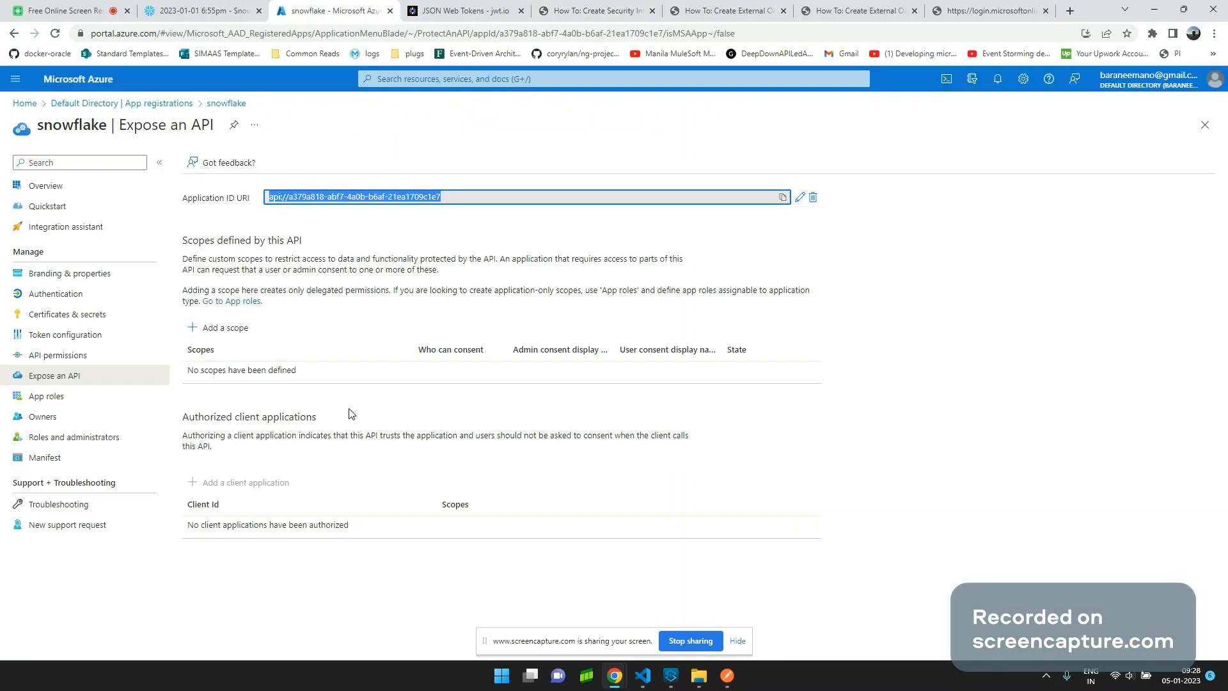
{"action": "key", "text": "ctrl+shift+Tab"}
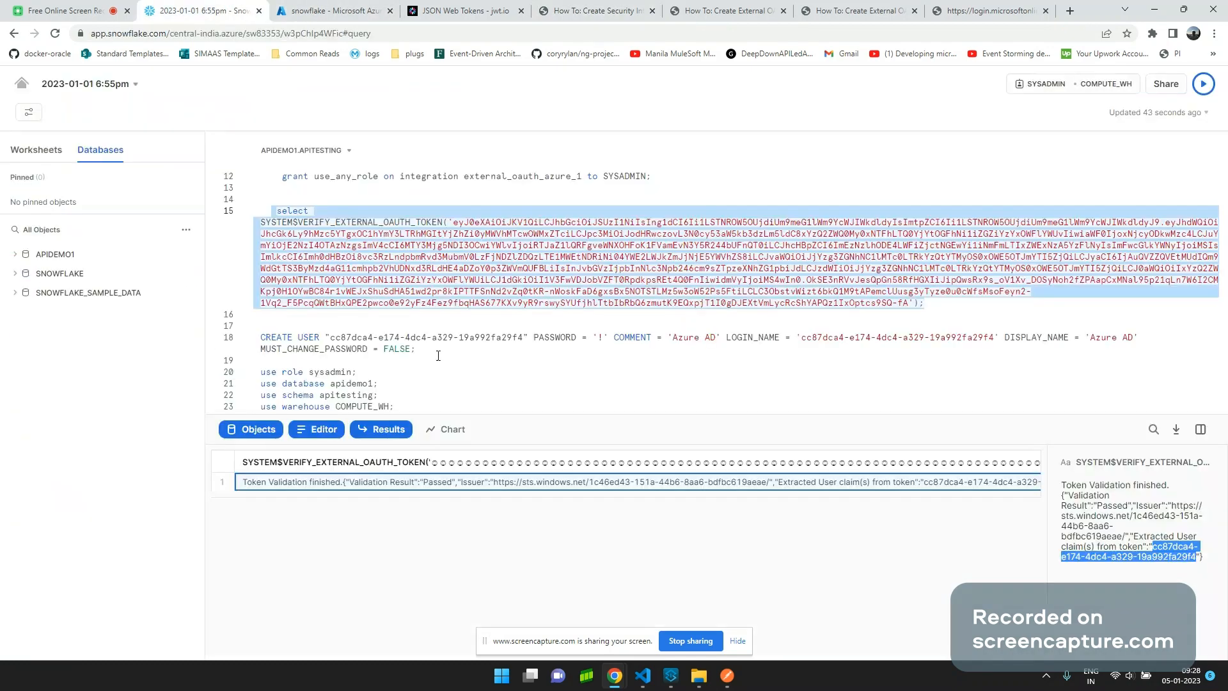
{"action": "left_click_drag", "start_coordinate": [438, 355], "coordinate": [252, 341]}
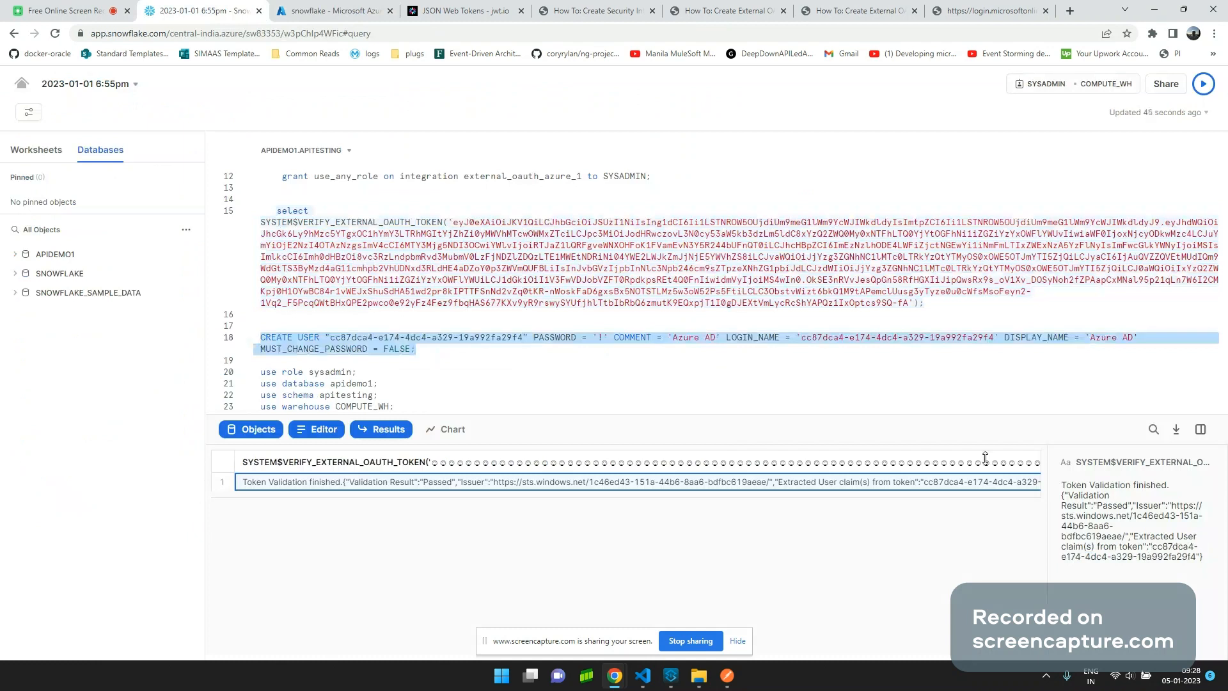
{"action": "left_click_drag", "start_coordinate": [1153, 547], "coordinate": [1197, 559]}
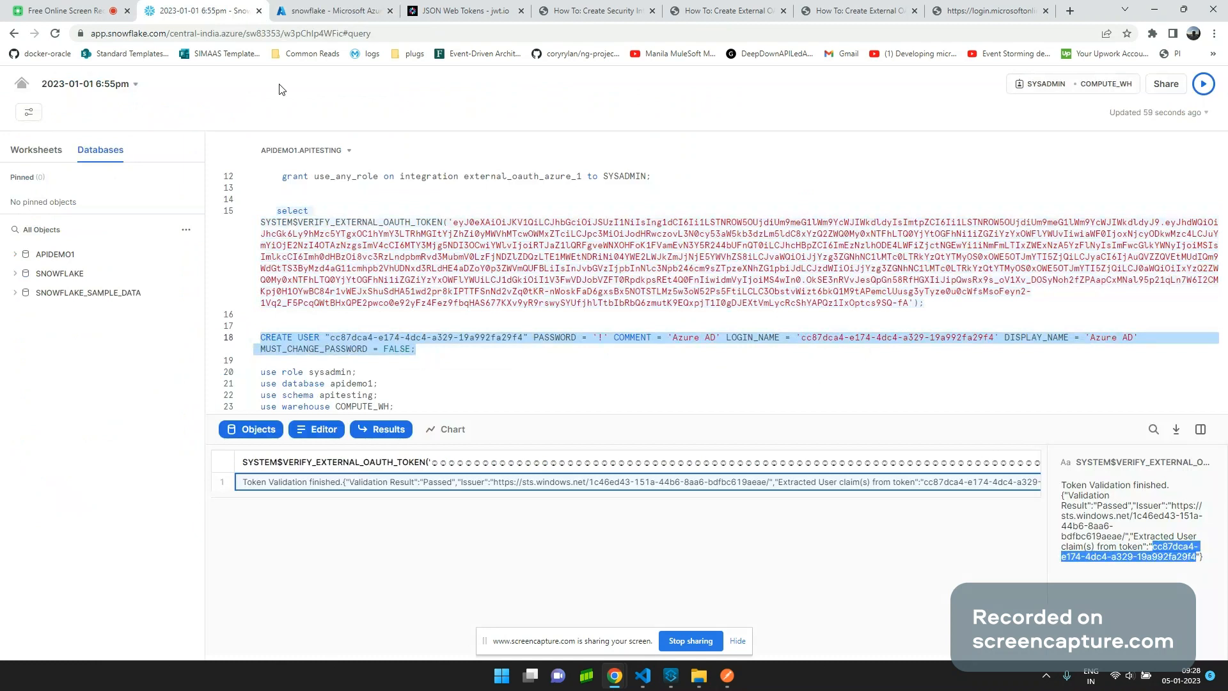
{"action": "scroll", "coordinate": [393, 354], "scroll_direction": "down", "scroll_amount": 1}
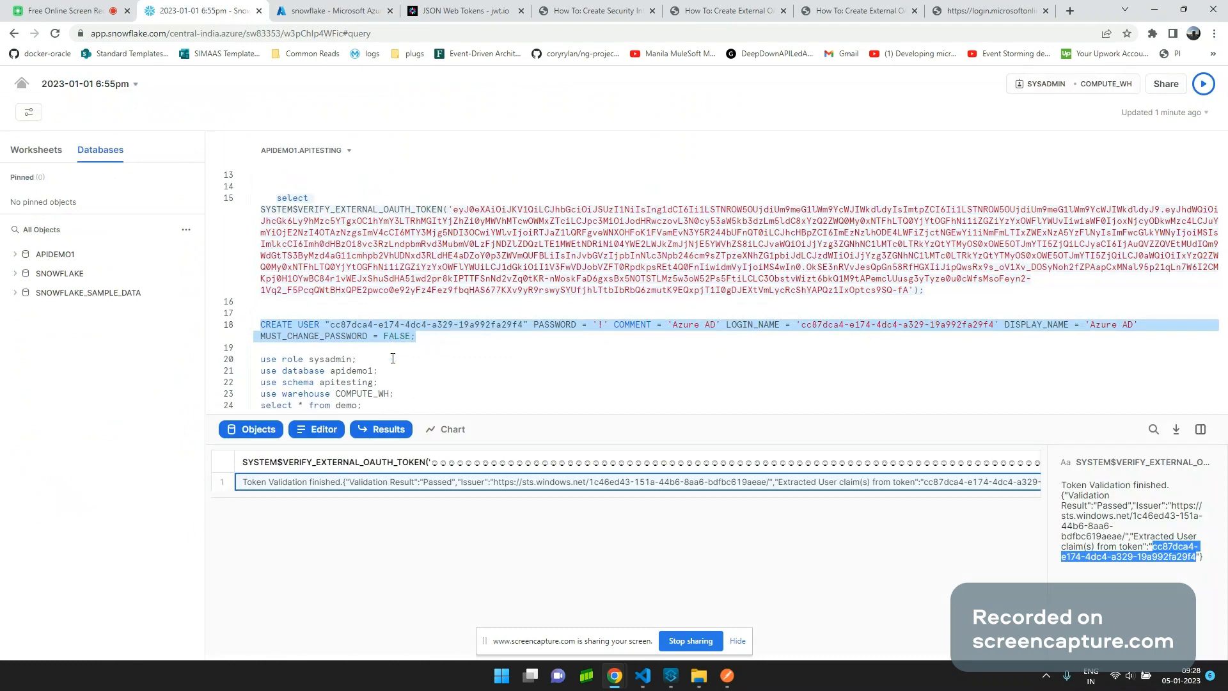
{"action": "key", "text": "alt+Tab"}
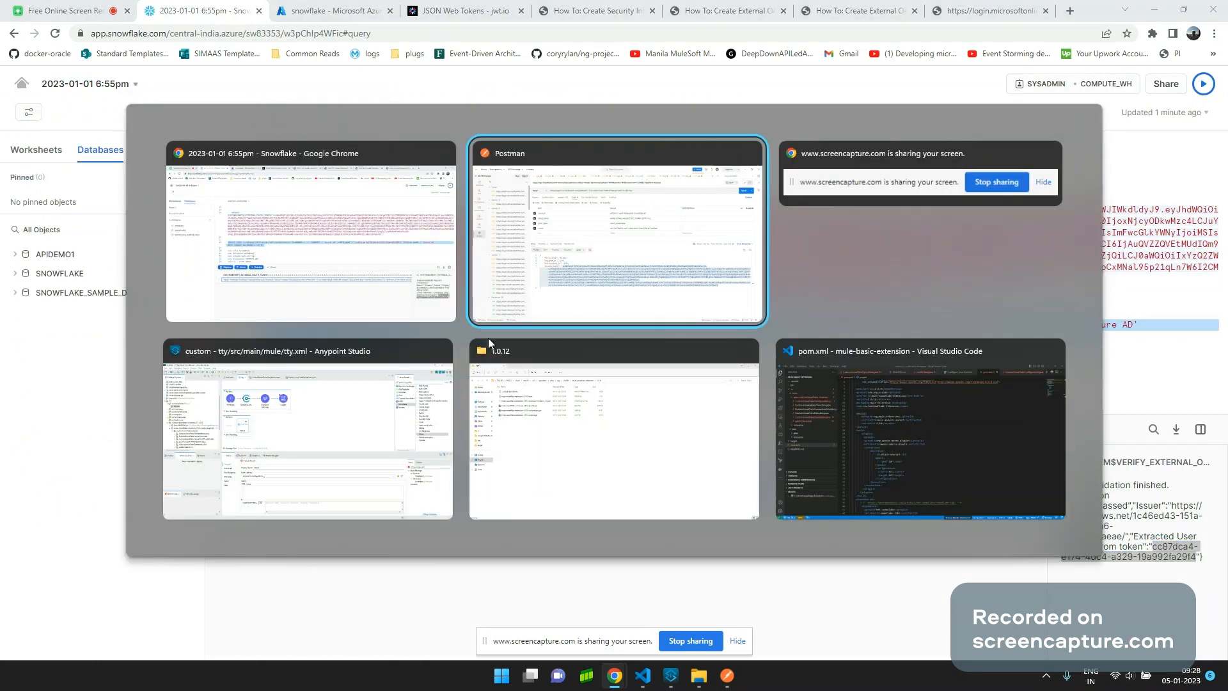
{"action": "key", "text": "alt+Tab"}
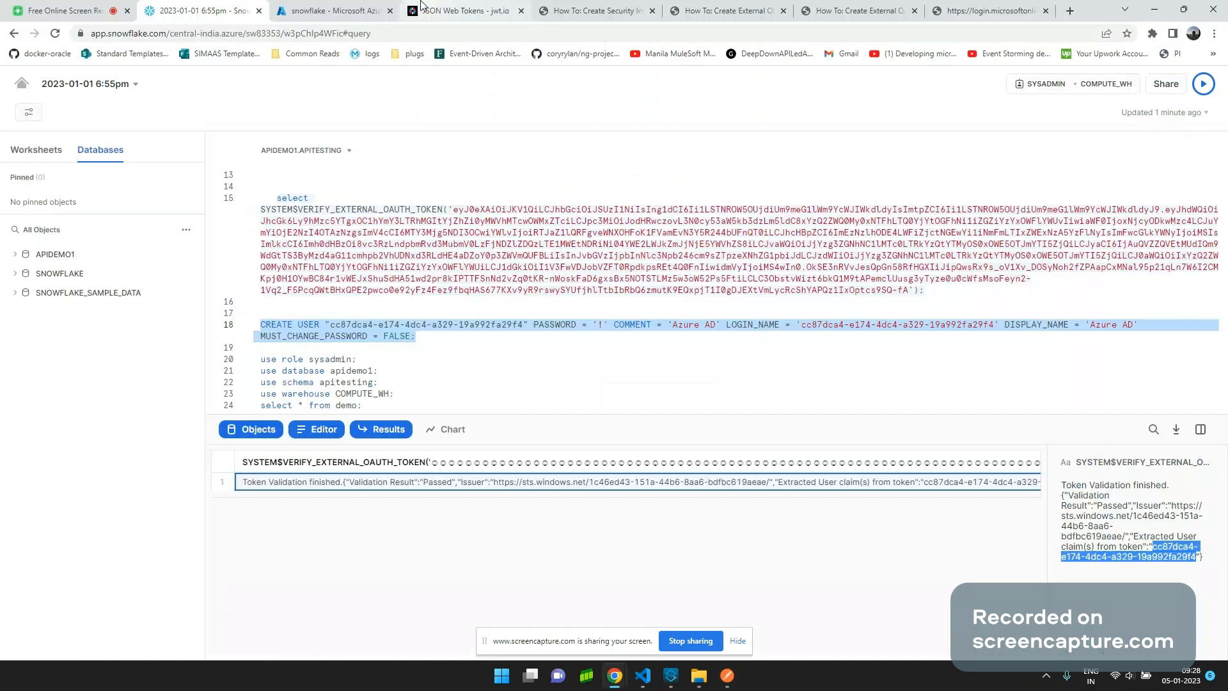
{"action": "left_click", "coordinate": [563, 10]}
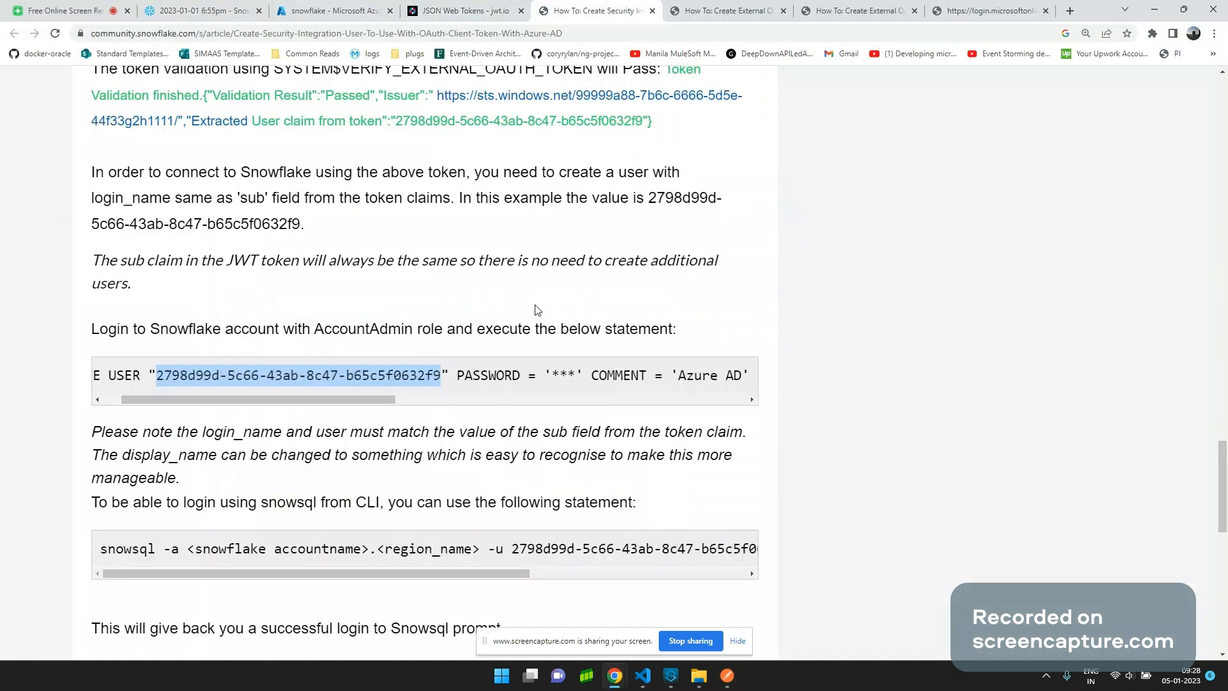
{"action": "scroll", "coordinate": [392, 356], "scroll_direction": "down", "scroll_amount": 3}
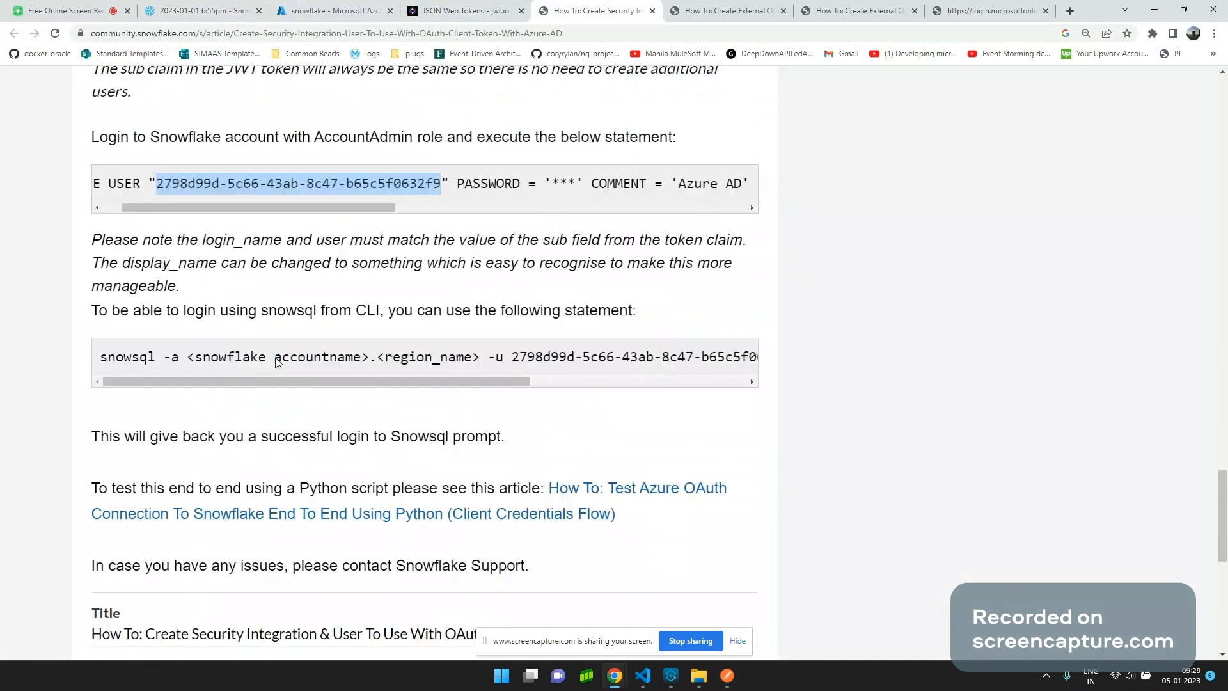
{"action": "left_click_drag", "start_coordinate": [162, 310], "coordinate": [523, 400]}
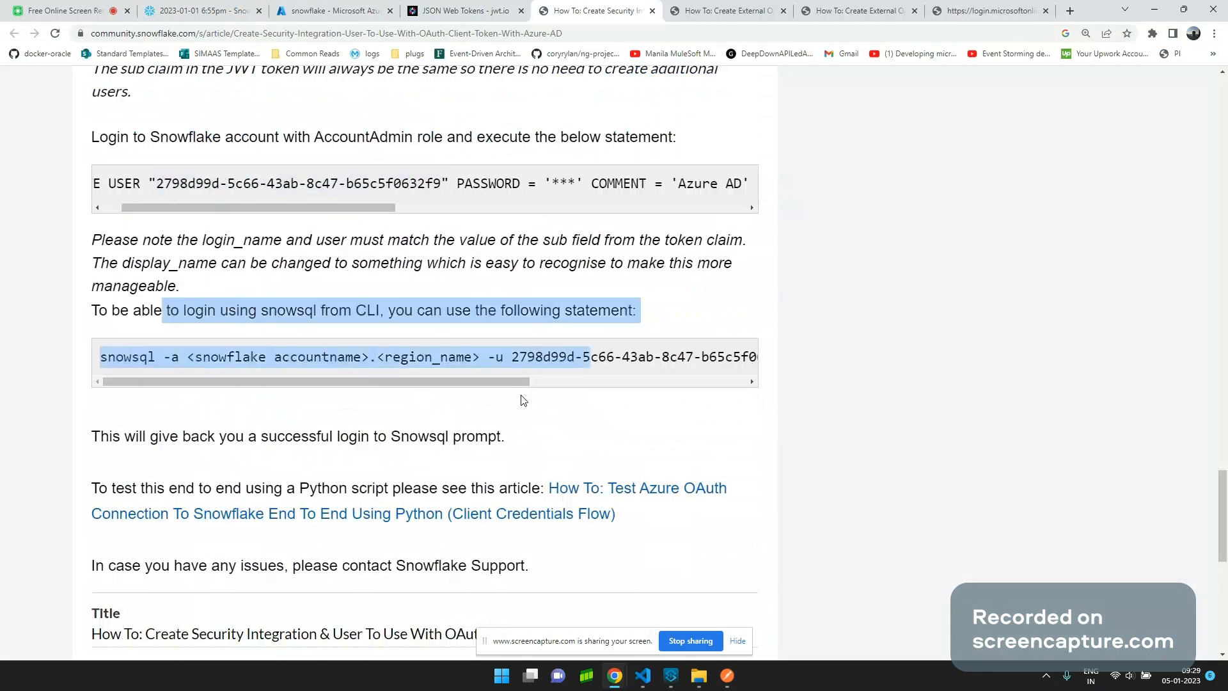
{"action": "scroll", "coordinate": [524, 401], "scroll_direction": "down", "scroll_amount": 3}
{"action": "scroll", "coordinate": [524, 402], "scroll_direction": "up", "scroll_amount": 2}
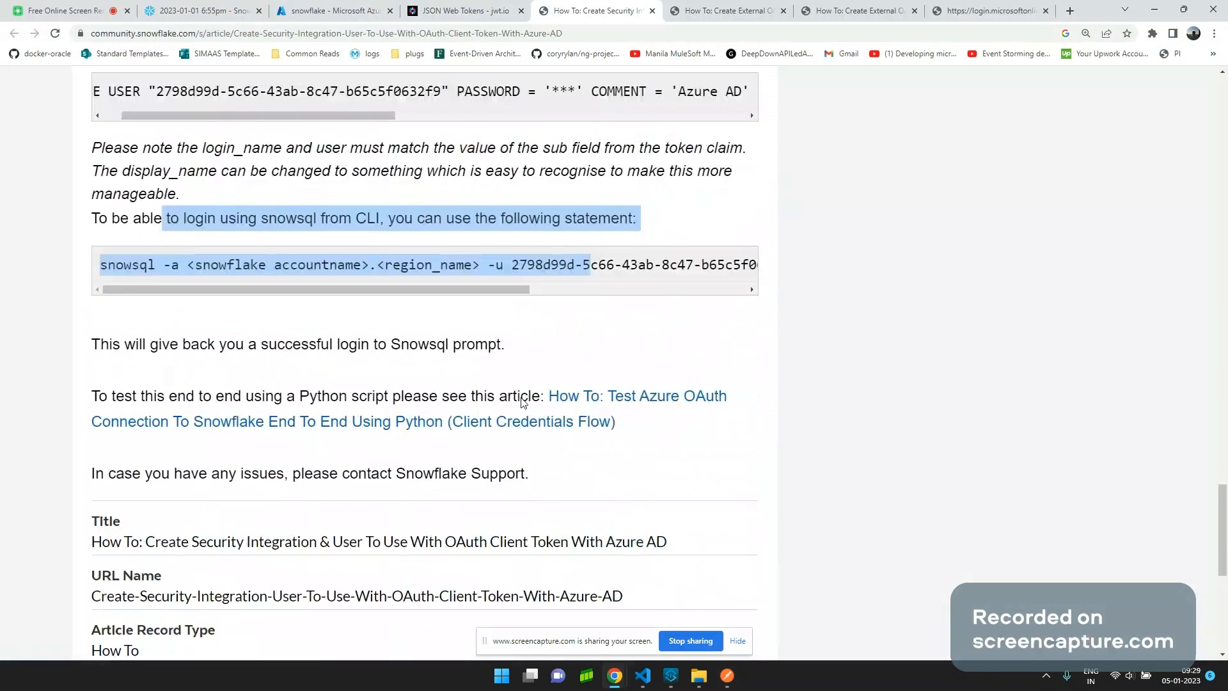
{"action": "scroll", "coordinate": [523, 402], "scroll_direction": "up", "scroll_amount": 2}
{"action": "key", "text": "alt+Tab"}
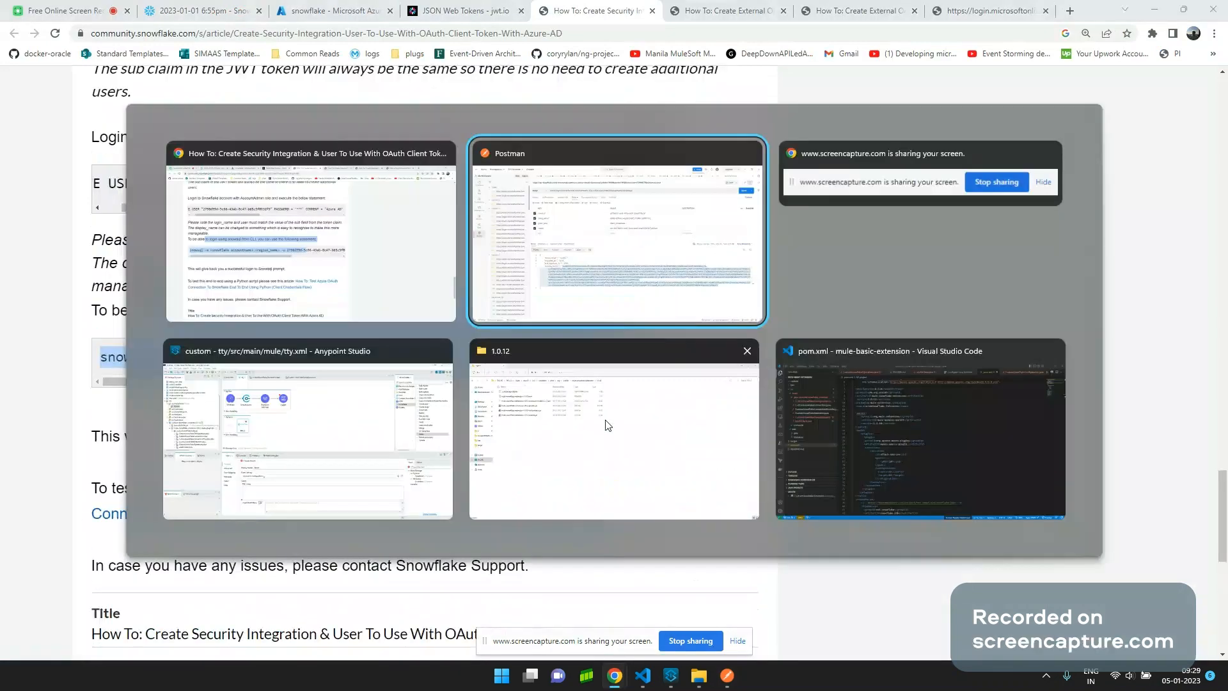
{"action": "key", "text": "alt+Tab"}
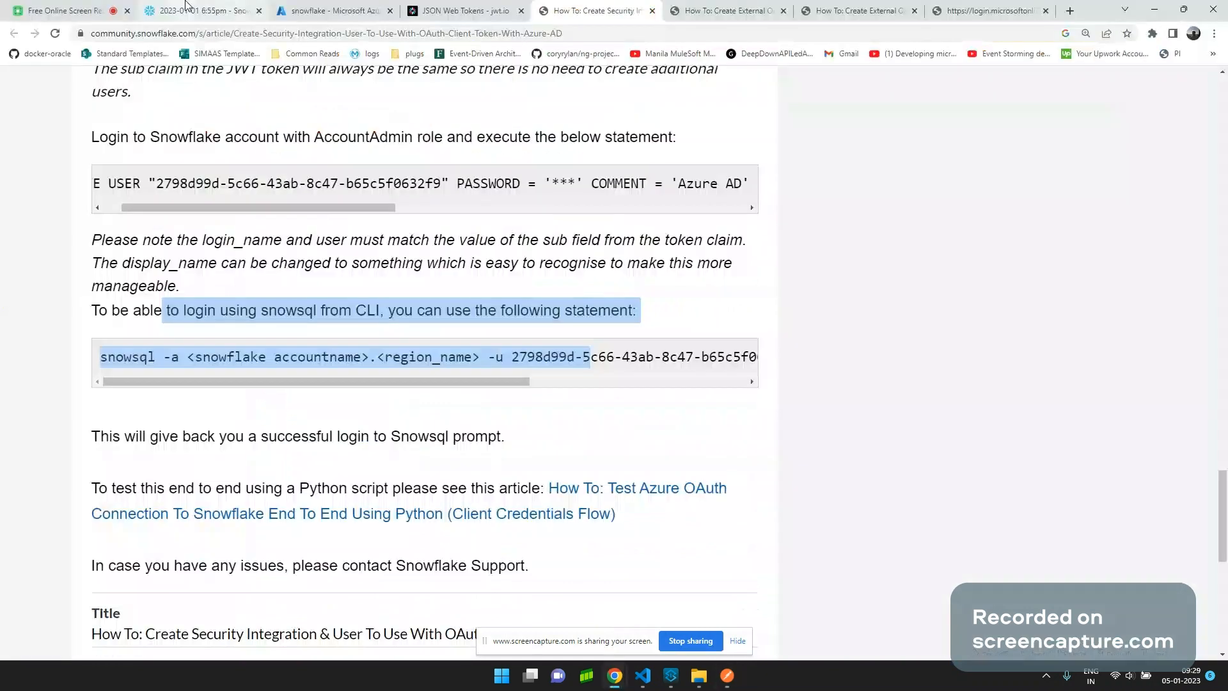
{"action": "left_click", "coordinate": [187, 8]}
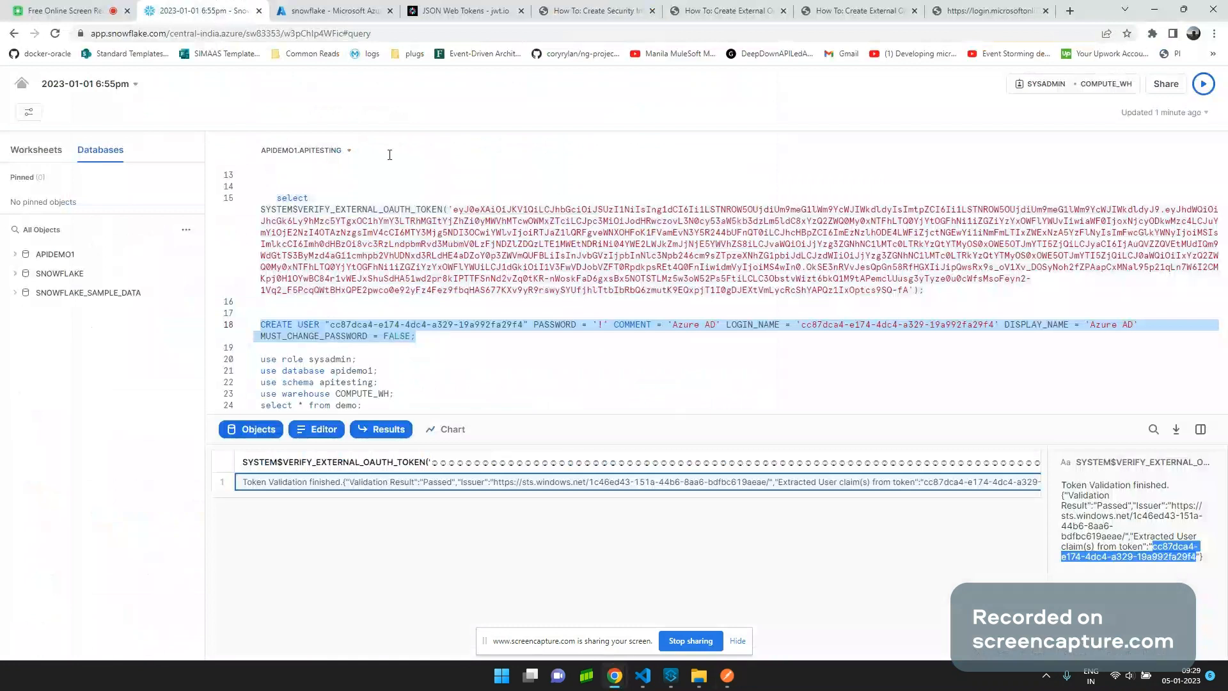
Discard the new Snowflake_Config connection settings without saving them.
{"action": "left_click", "coordinate": [672, 678]}
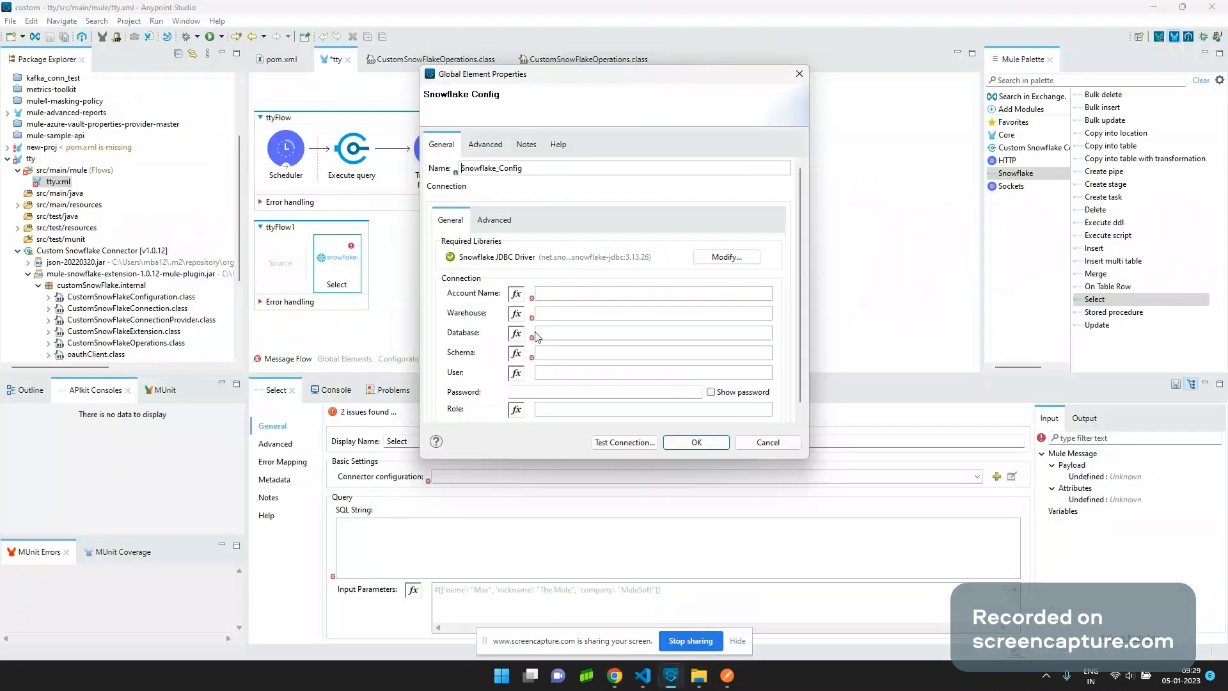
{"action": "left_click", "coordinate": [768, 442]}
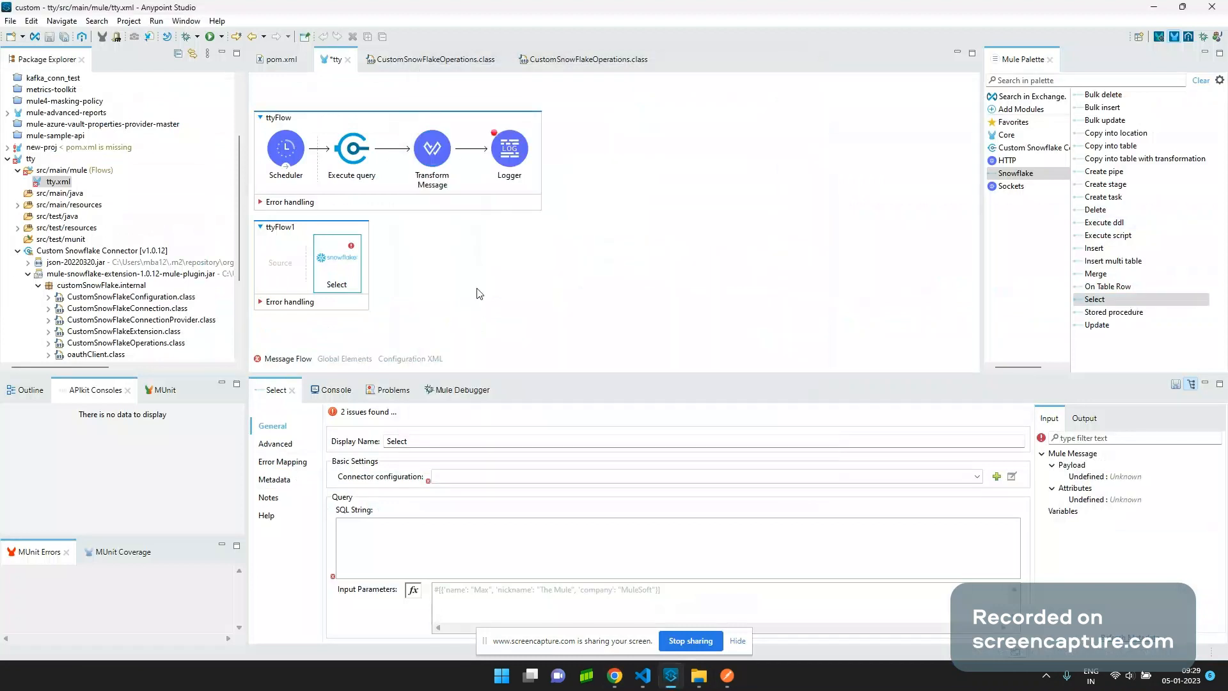
{"action": "left_click", "coordinate": [1009, 480]}
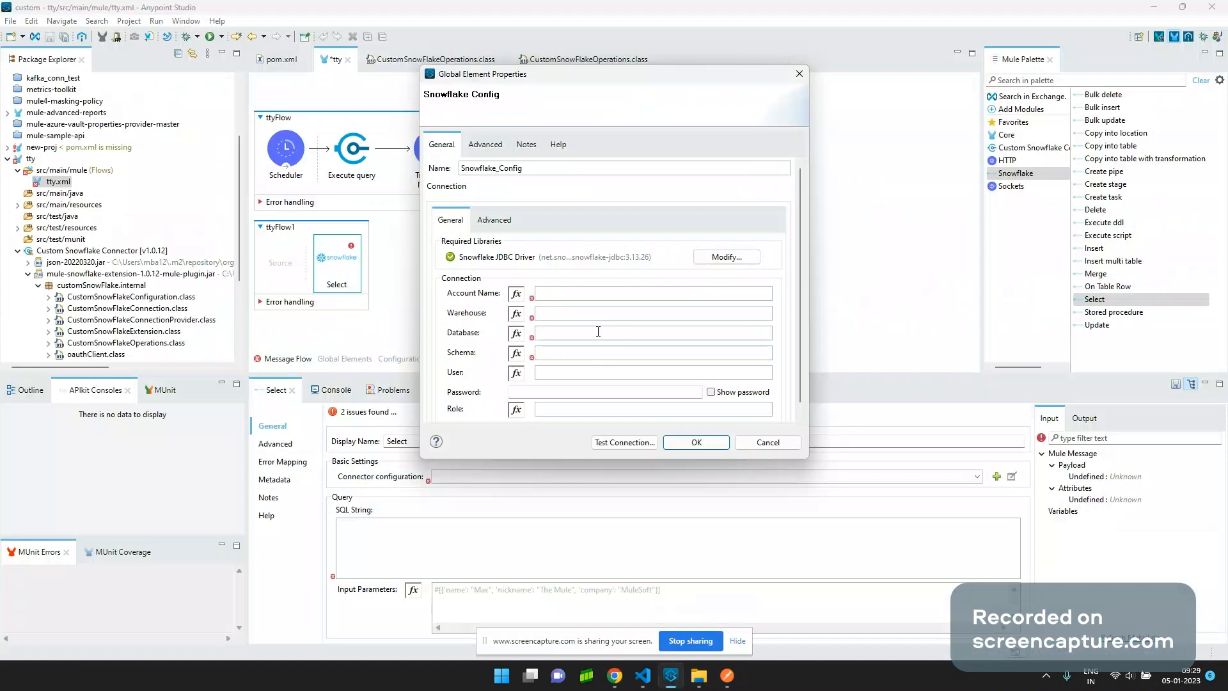
{"action": "left_click", "coordinate": [557, 389]}
{"action": "left_click", "coordinate": [768, 442]}
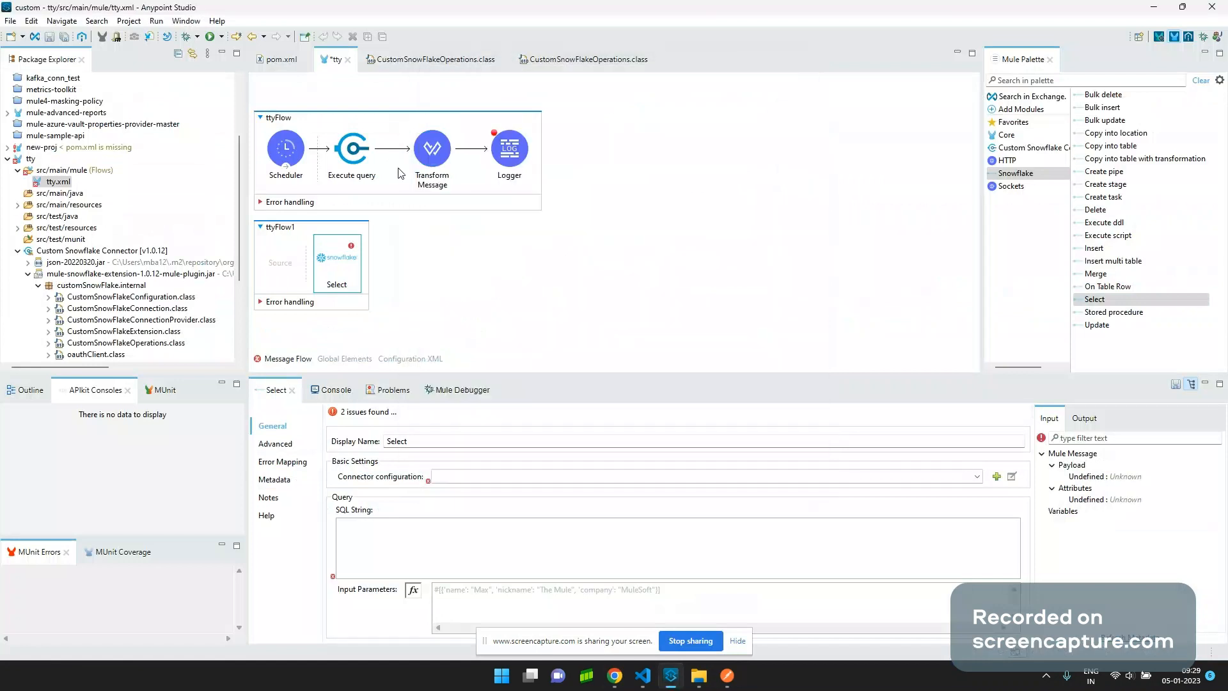
Open the Execute query step's Custom Snowflake connector configuration and select its User ID value.
{"action": "left_click", "coordinate": [354, 151]}
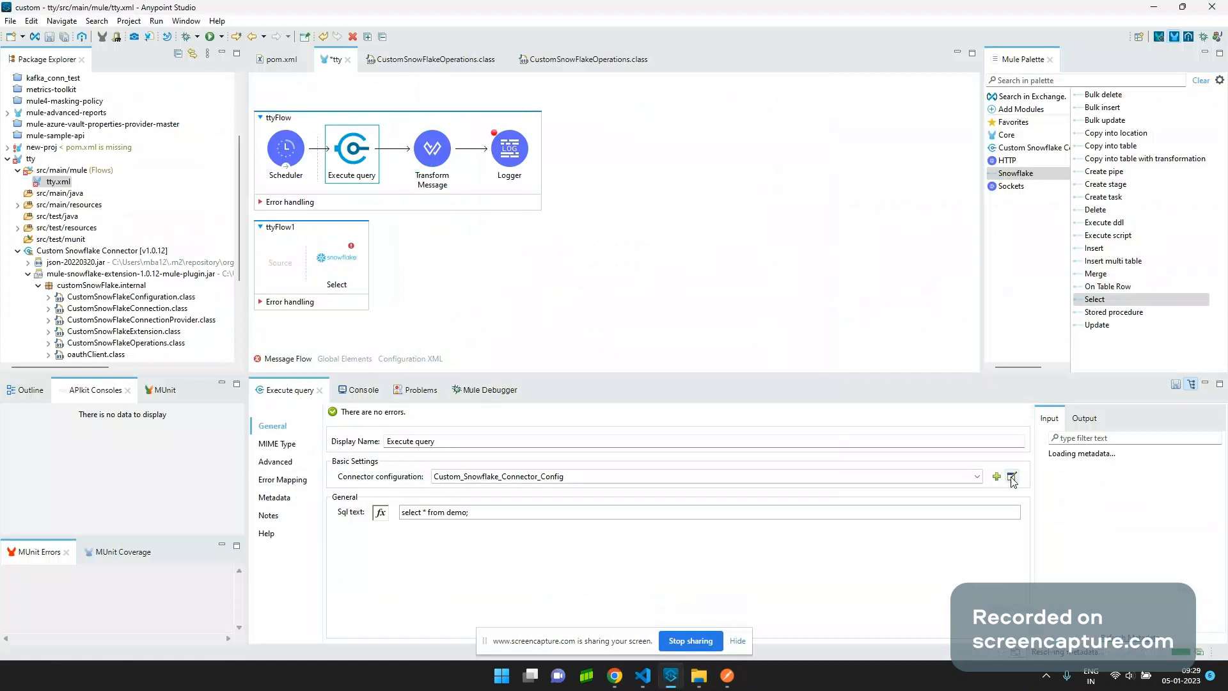
{"action": "left_click", "coordinate": [1012, 478]}
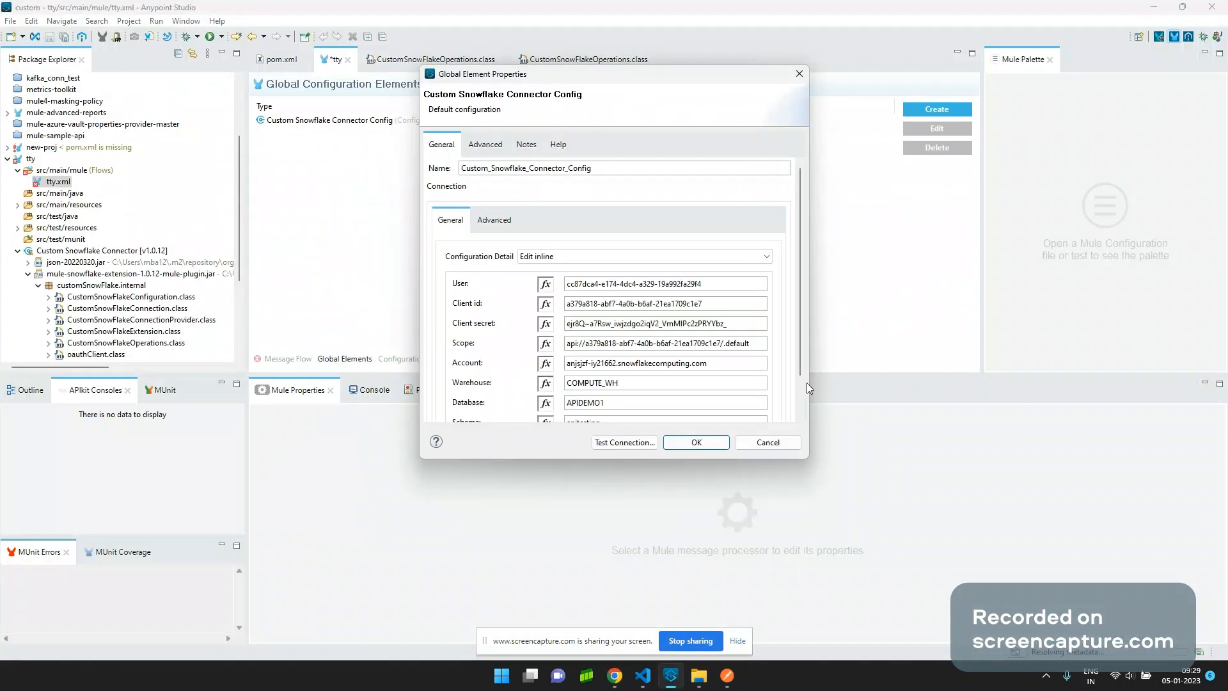
{"action": "scroll", "coordinate": [801, 378], "scroll_direction": "down", "scroll_amount": 1}
{"action": "left_click_drag", "start_coordinate": [802, 380], "coordinate": [800, 413]}
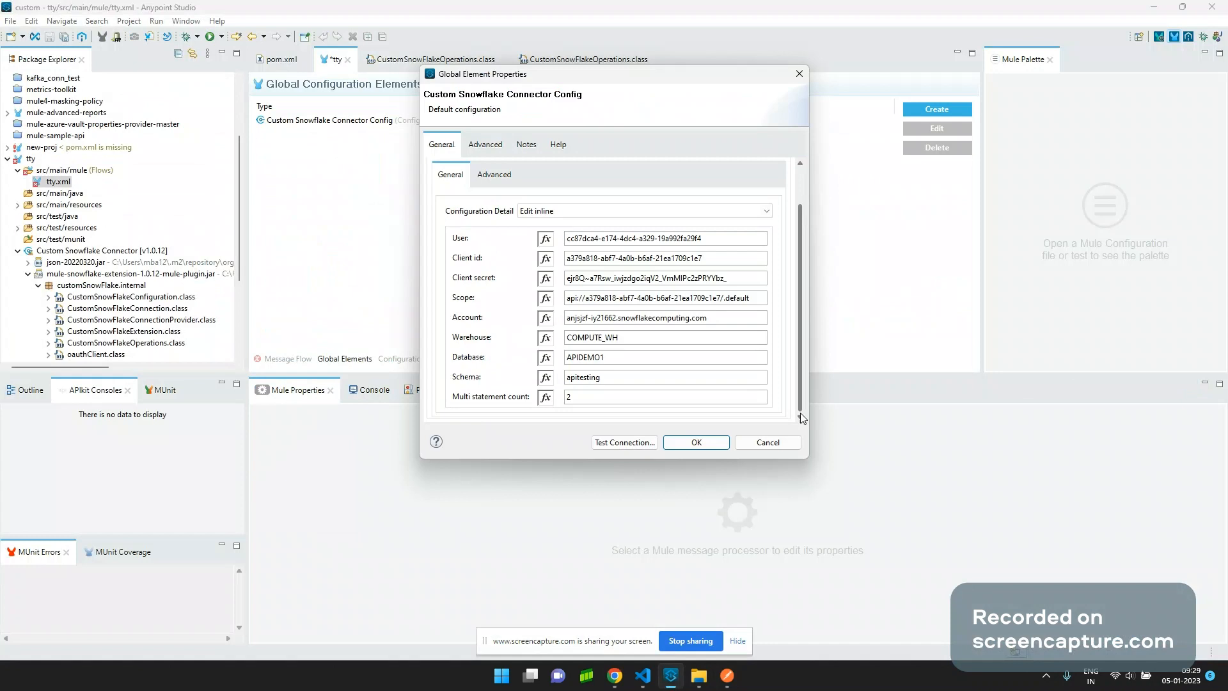
{"action": "scroll", "coordinate": [746, 279], "scroll_direction": "up", "scroll_amount": 1}
{"action": "left_click", "coordinate": [747, 305]}
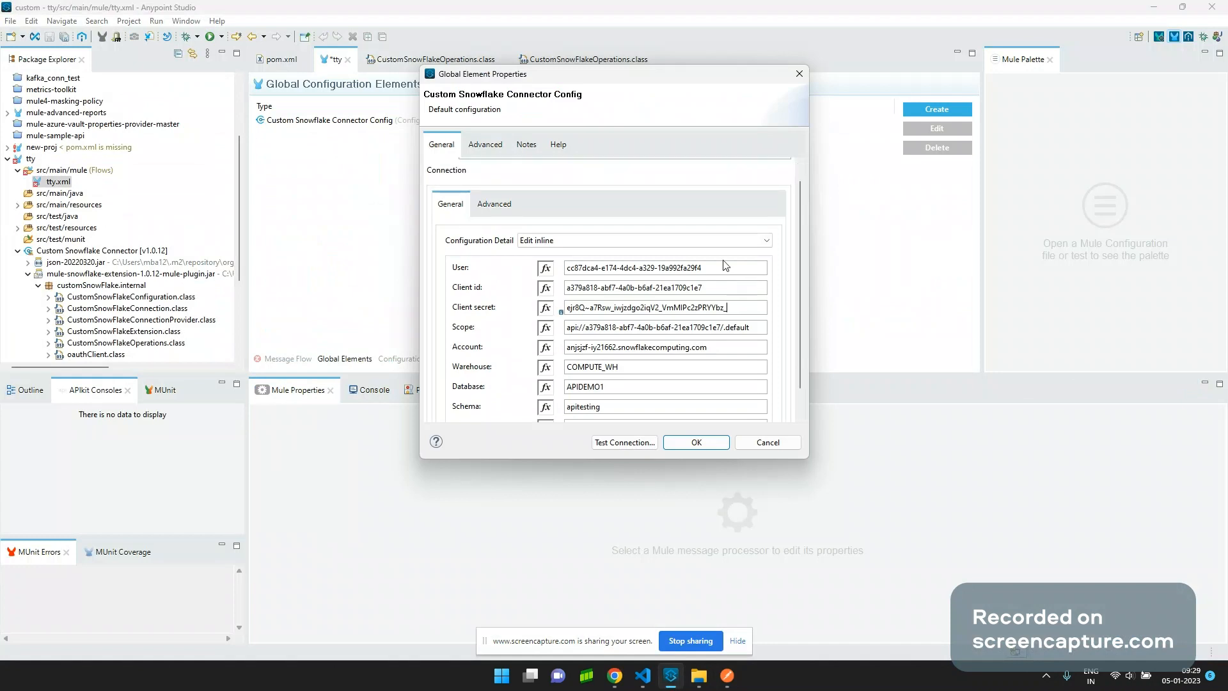
{"action": "left_click", "coordinate": [693, 267]}
{"action": "left_click_drag", "start_coordinate": [693, 267], "coordinate": [561, 271]}
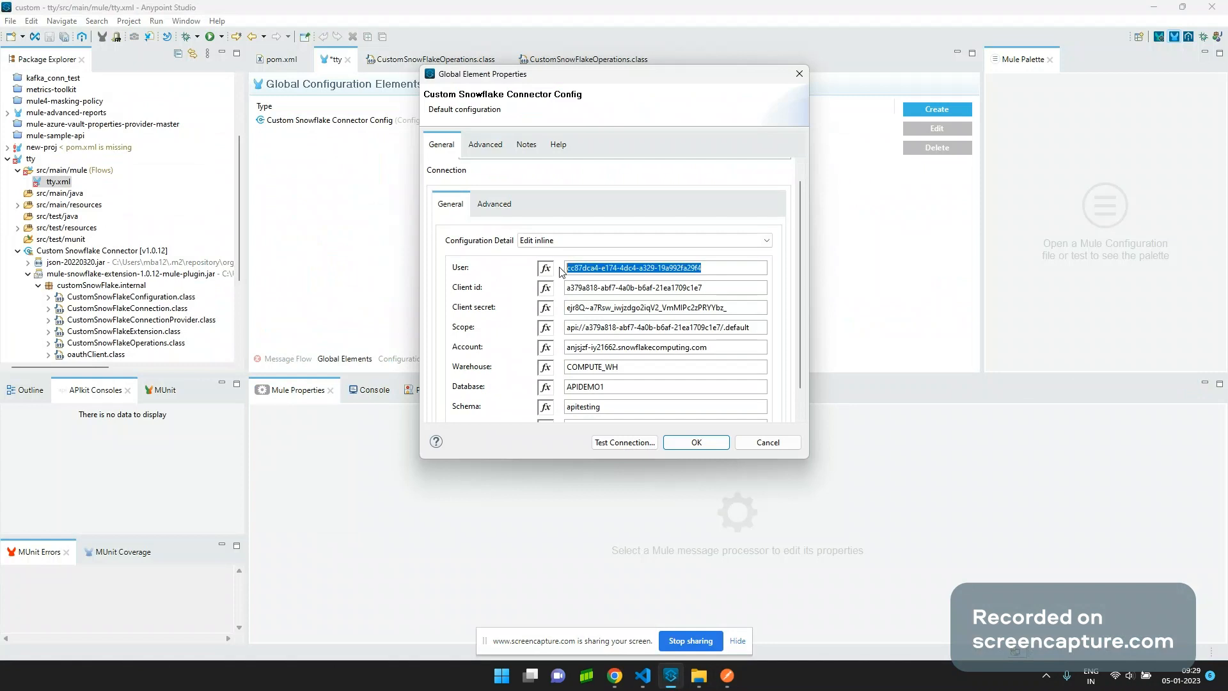
{"action": "key", "text": "alt+Tab"}
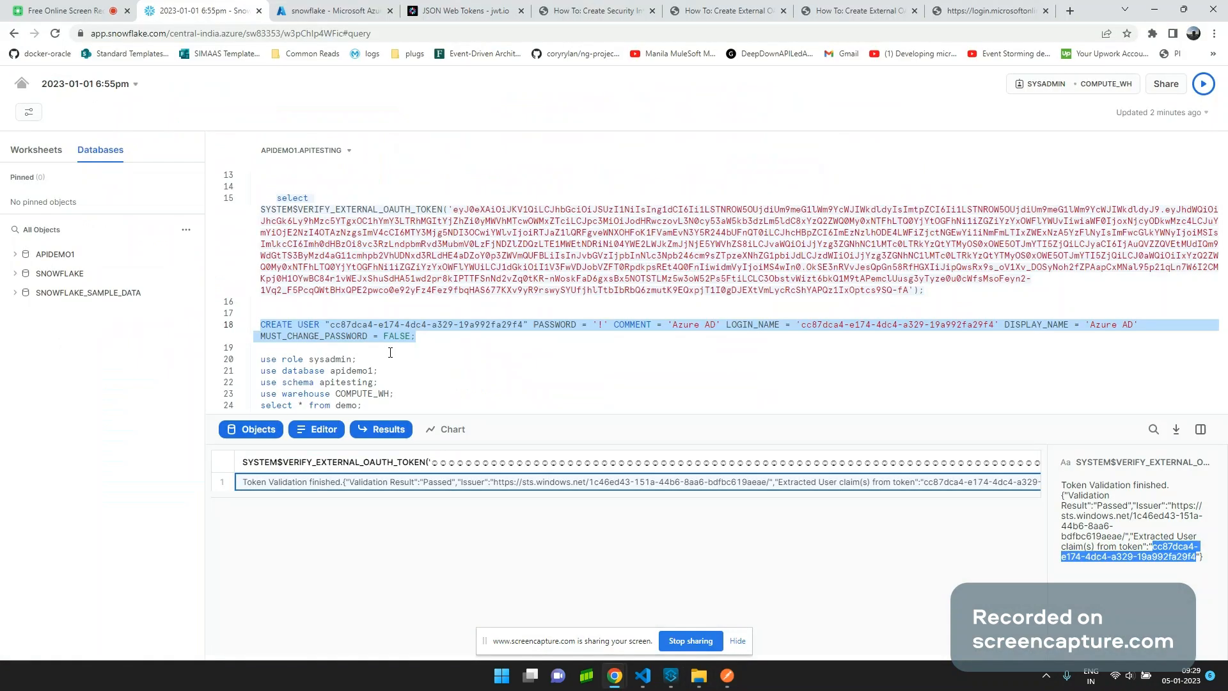
Request a fresh Azure access token in Postman and select the new access_token value.
{"action": "left_click", "coordinate": [332, 324]}
{"action": "left_click", "coordinate": [524, 325], "text": "shift"}
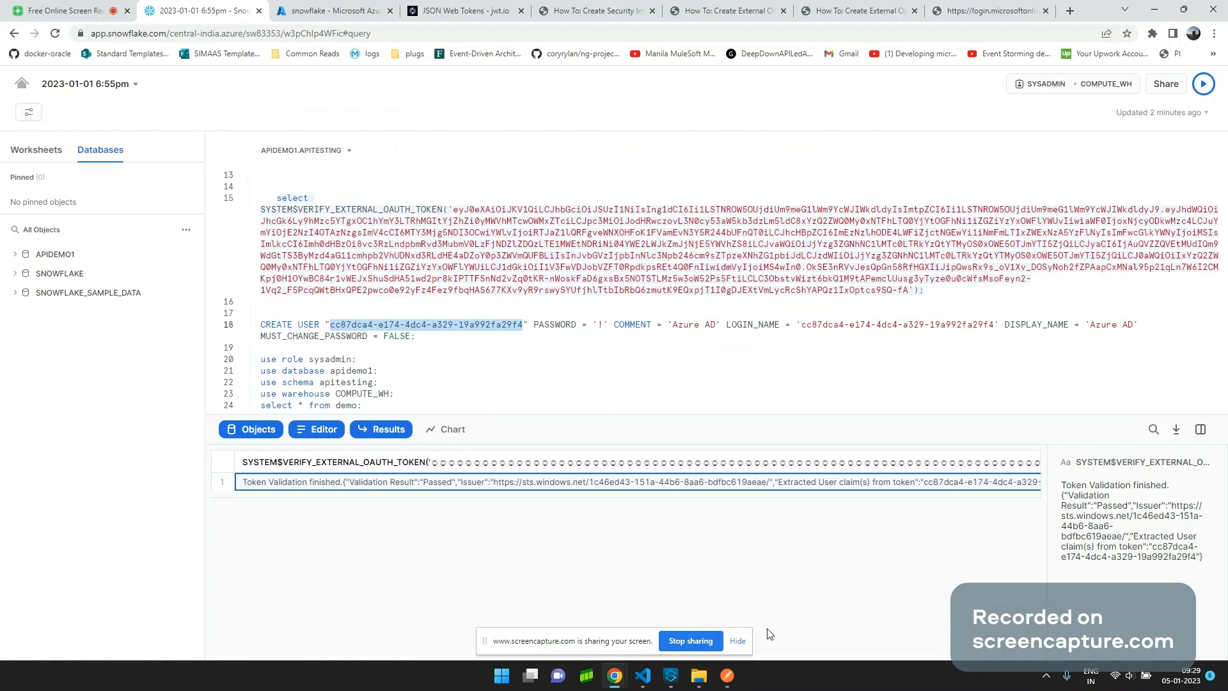
{"action": "key", "text": "alt+Tab"}
{"action": "left_click", "coordinate": [1153, 116]}
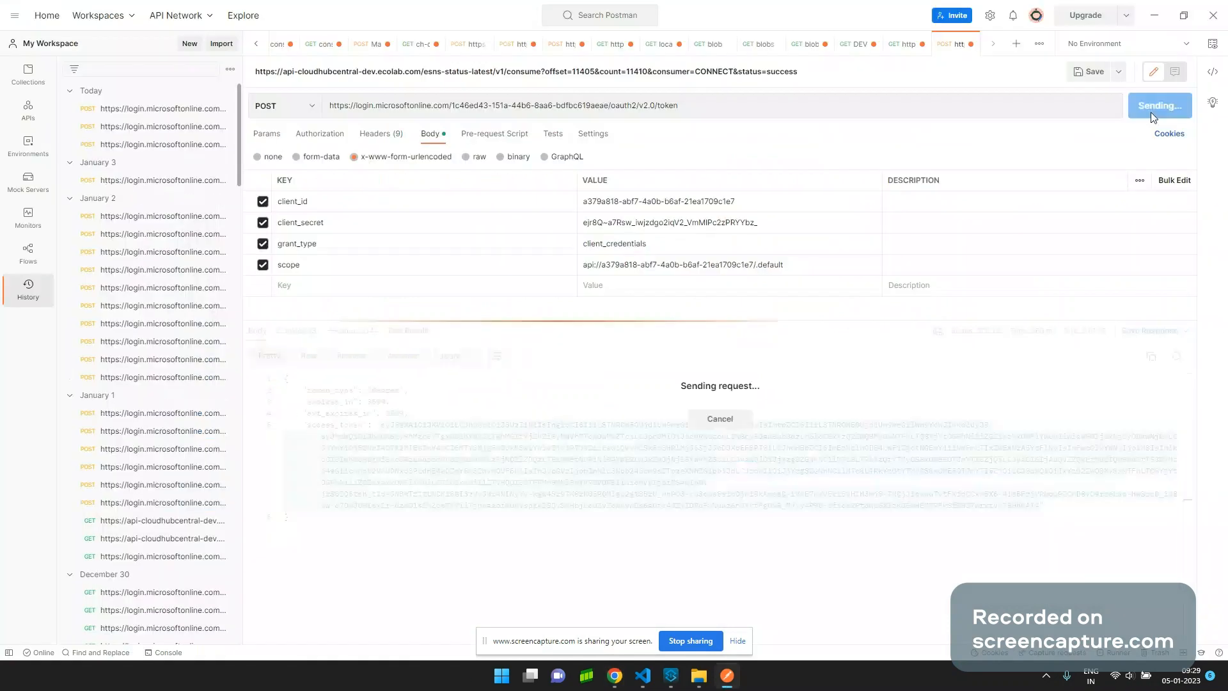
{"action": "left_click_drag", "start_coordinate": [382, 426], "coordinate": [1041, 506]}
Paste the new token over the old one in the verify statement and rerun it.
{"action": "key", "text": "alt+Tab"}
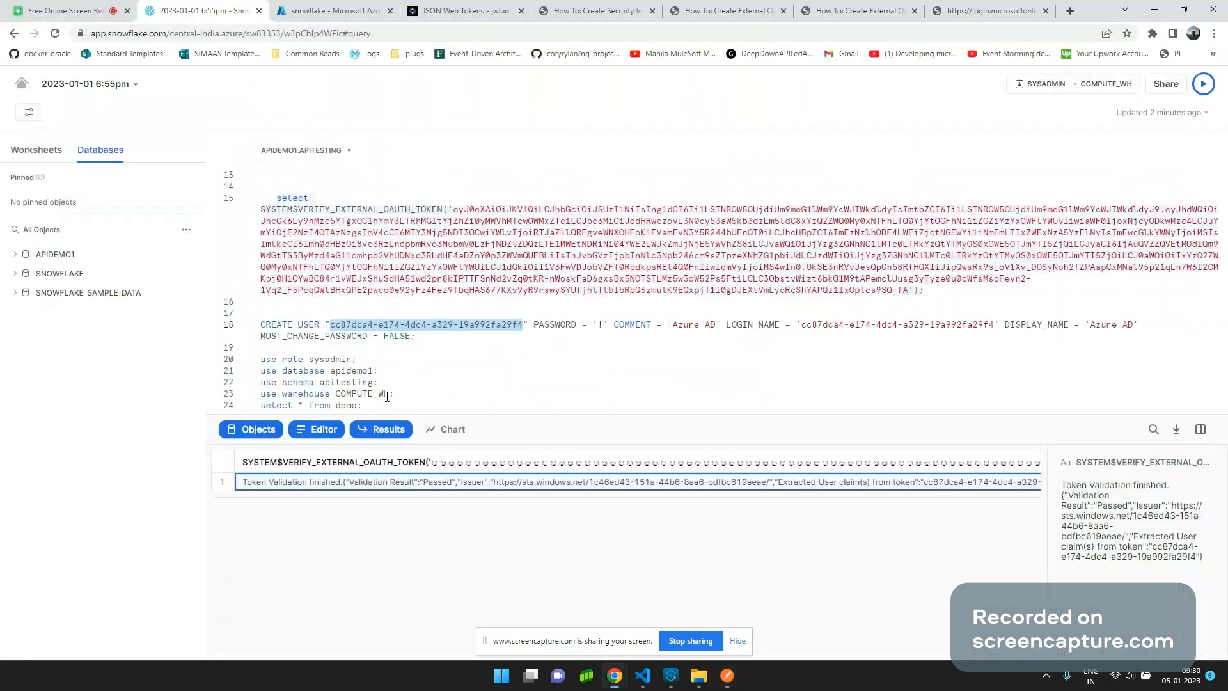
{"action": "left_click_drag", "start_coordinate": [453, 209], "coordinate": [909, 292]}
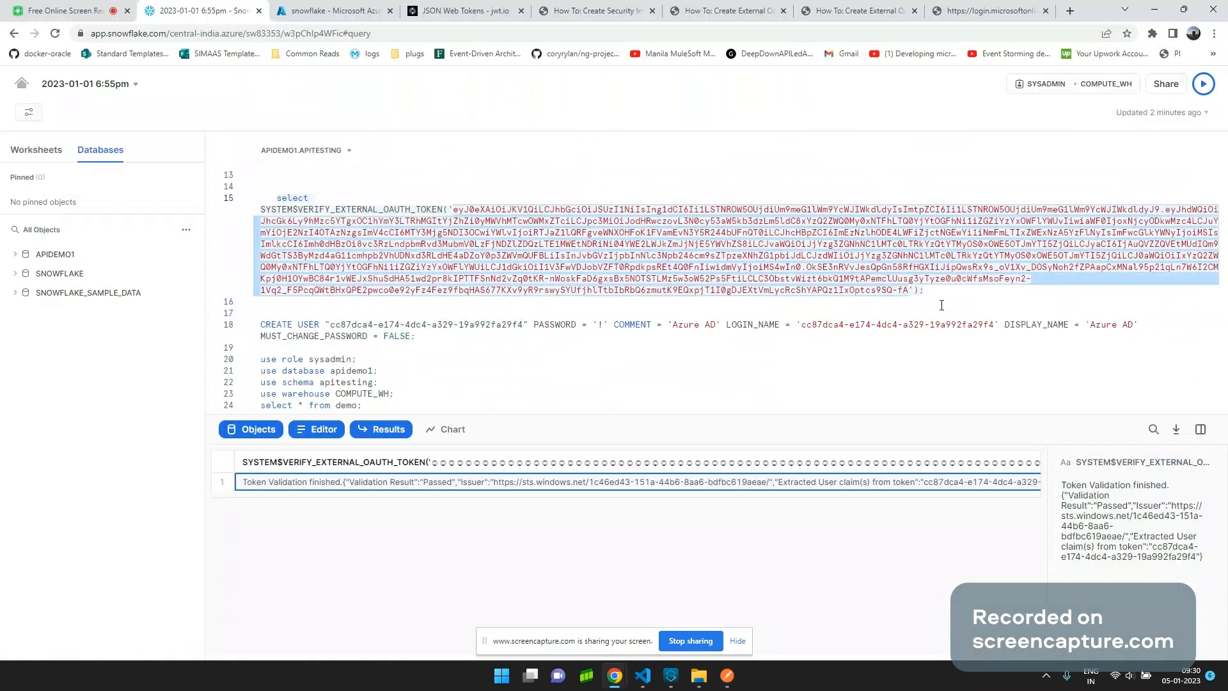
{"action": "key", "text": "ctrl+v"}
{"action": "left_click_drag", "start_coordinate": [632, 301], "coordinate": [260, 198]}
{"action": "left_click", "coordinate": [1201, 92]}
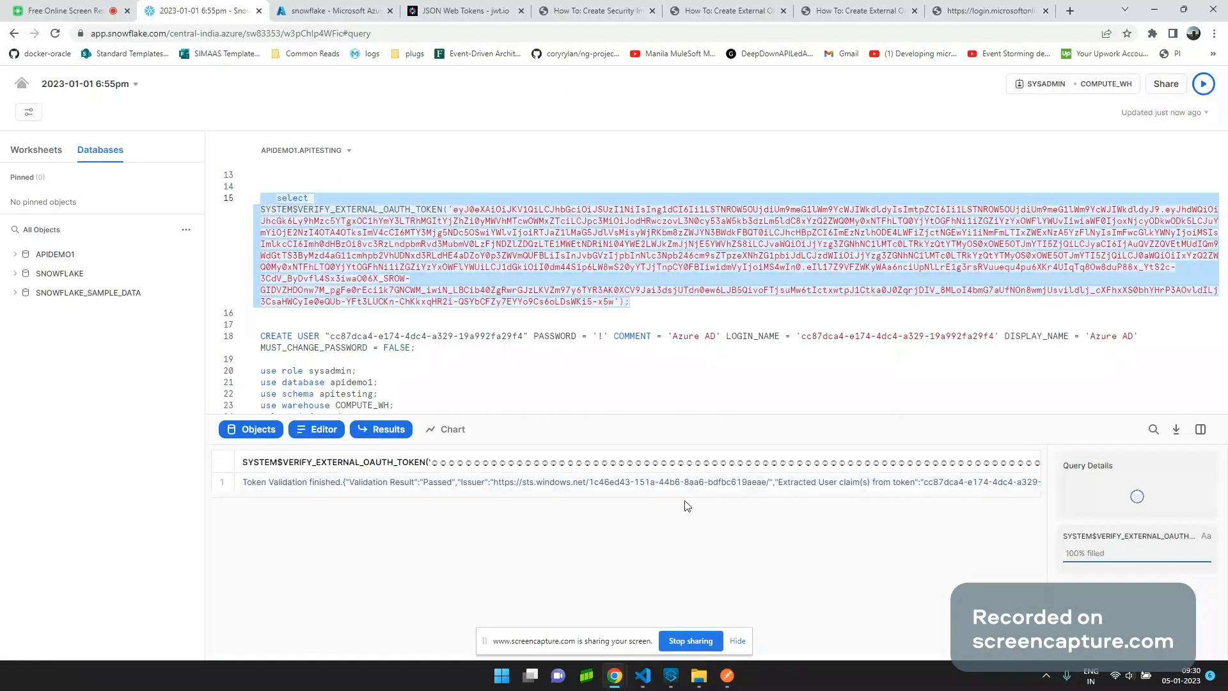
{"action": "mouse_move", "coordinate": [1090, 509]}
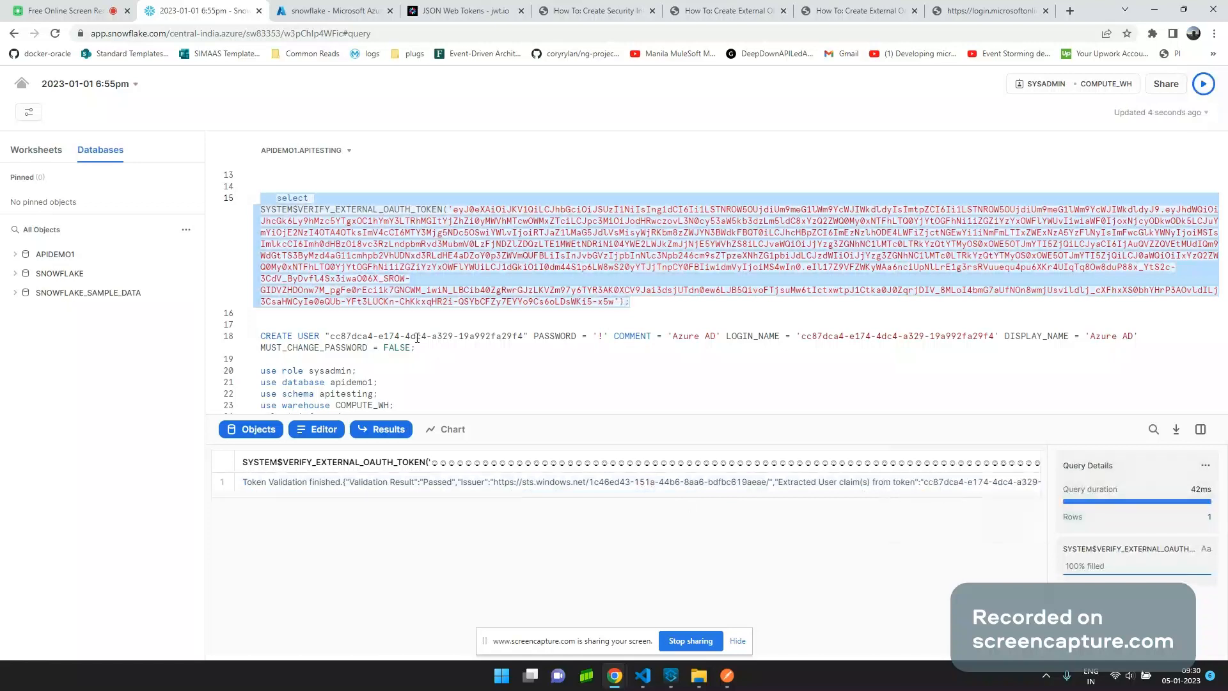
{"action": "key", "text": "alt+Tab"}
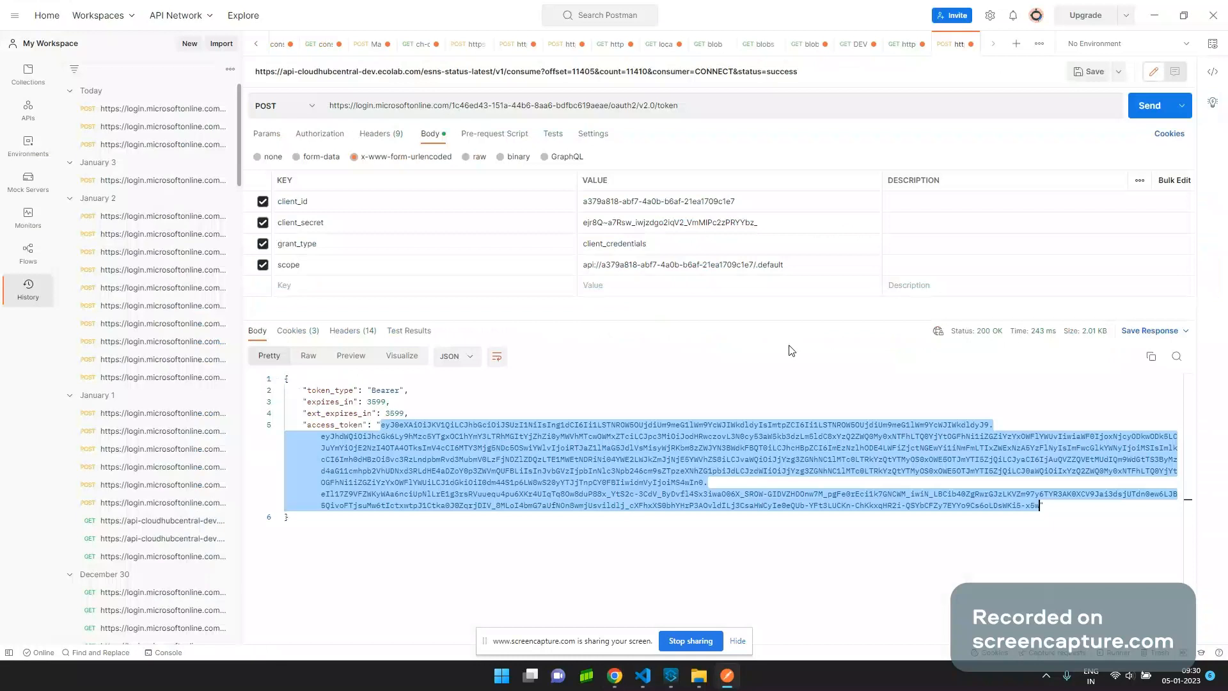
Compare the connector's client id and client secret with those in Postman's token request.
{"action": "key", "text": "alt+Tab"}
{"action": "left_click", "coordinate": [832, 227]}
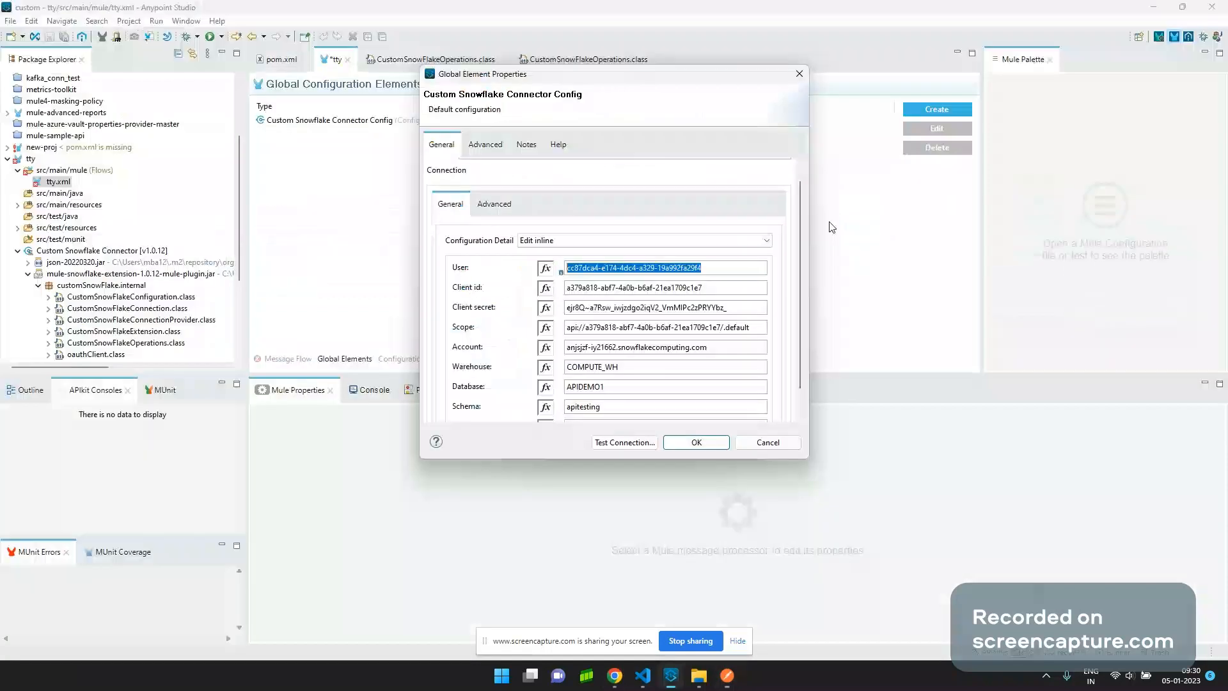
{"action": "left_click", "coordinate": [711, 287]}
{"action": "left_click", "coordinate": [728, 675]}
{"action": "left_click", "coordinate": [747, 210]}
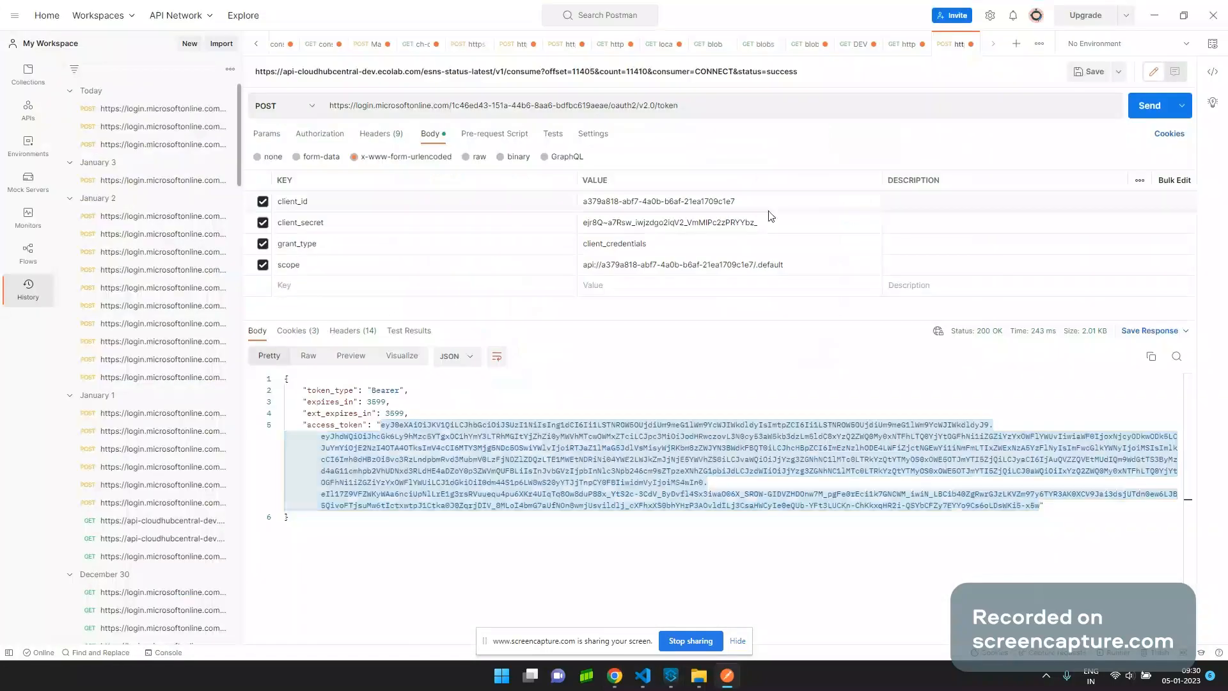
{"action": "left_click", "coordinate": [781, 220]}
{"action": "key", "text": "alt+Tab"}
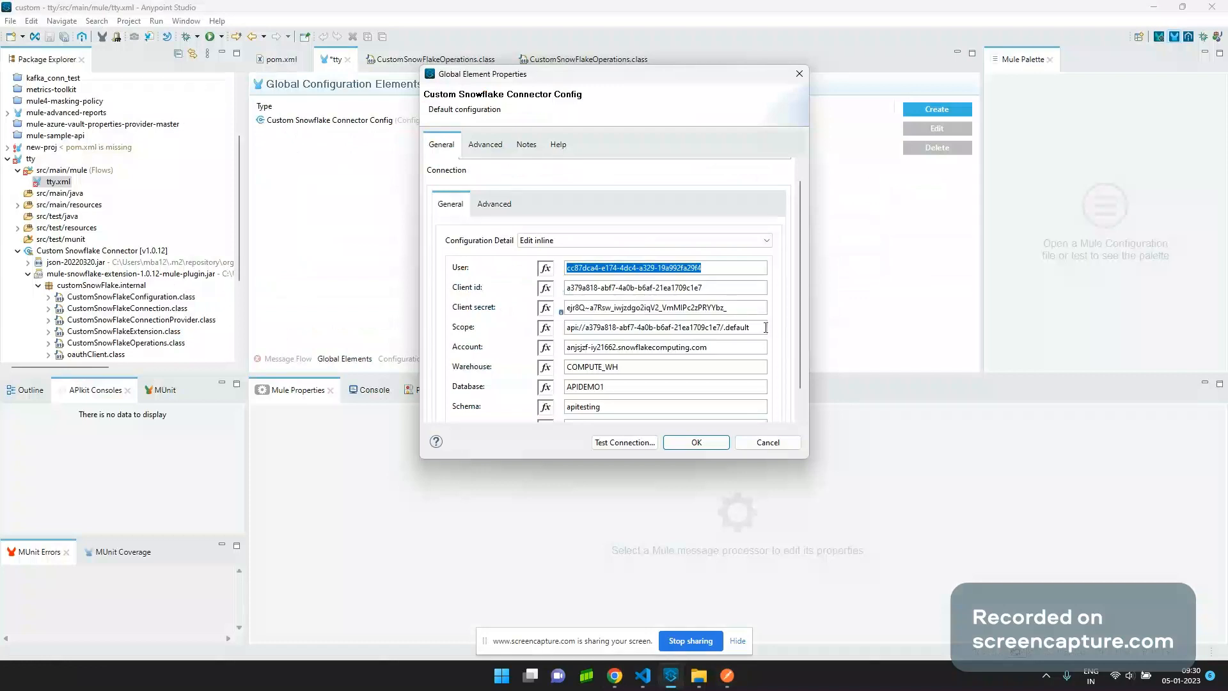
Confirm the connector's scope matches the Postman request's scope, then move on to Account.
{"action": "key", "text": "alt+Tab"}
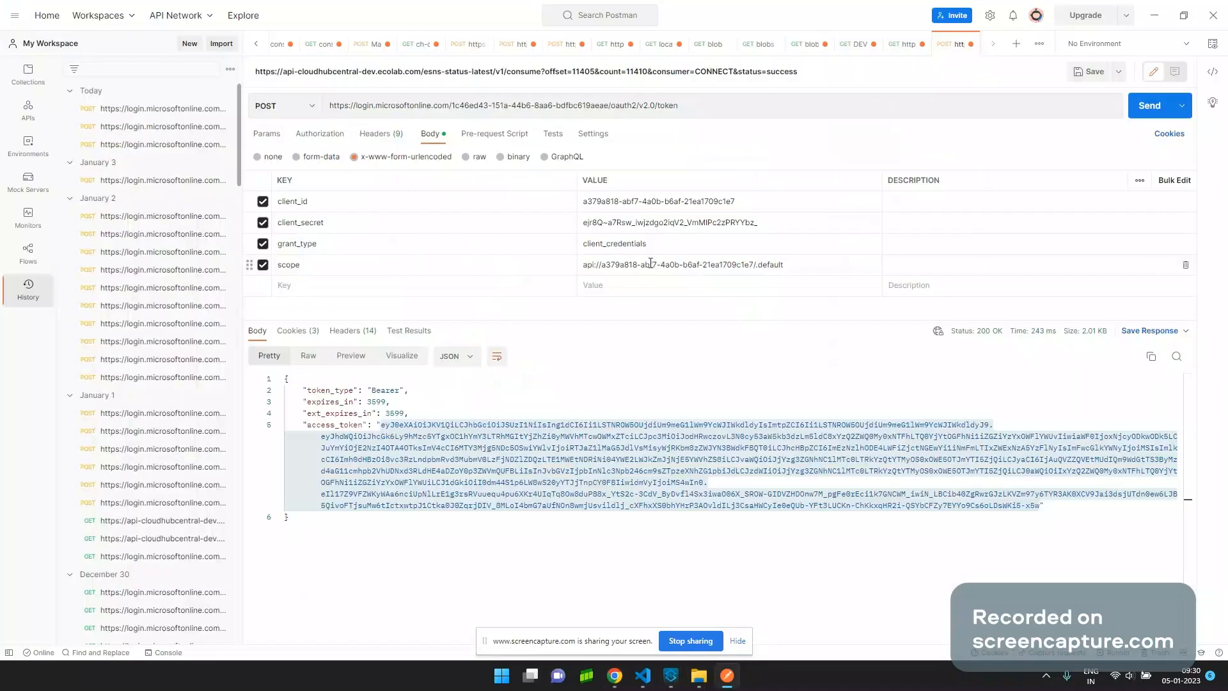
{"action": "left_click", "coordinate": [817, 268]}
{"action": "key", "text": "alt+Tab"}
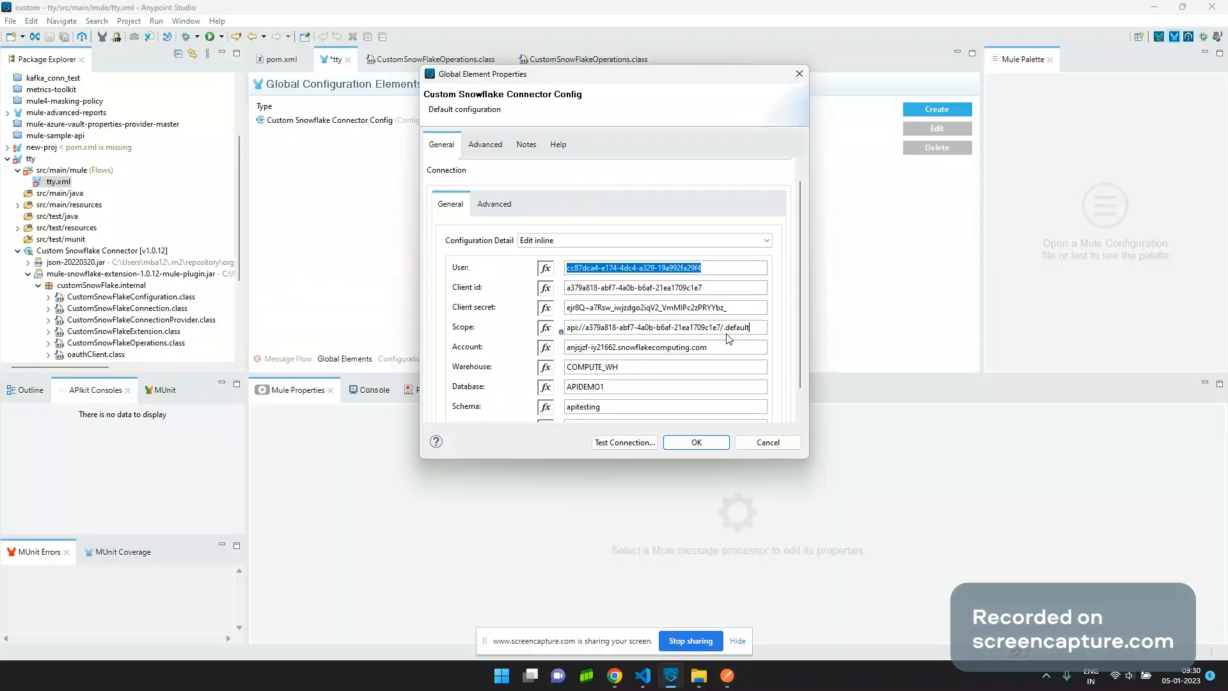
{"action": "scroll", "coordinate": [728, 339], "scroll_direction": "down", "scroll_amount": 1}
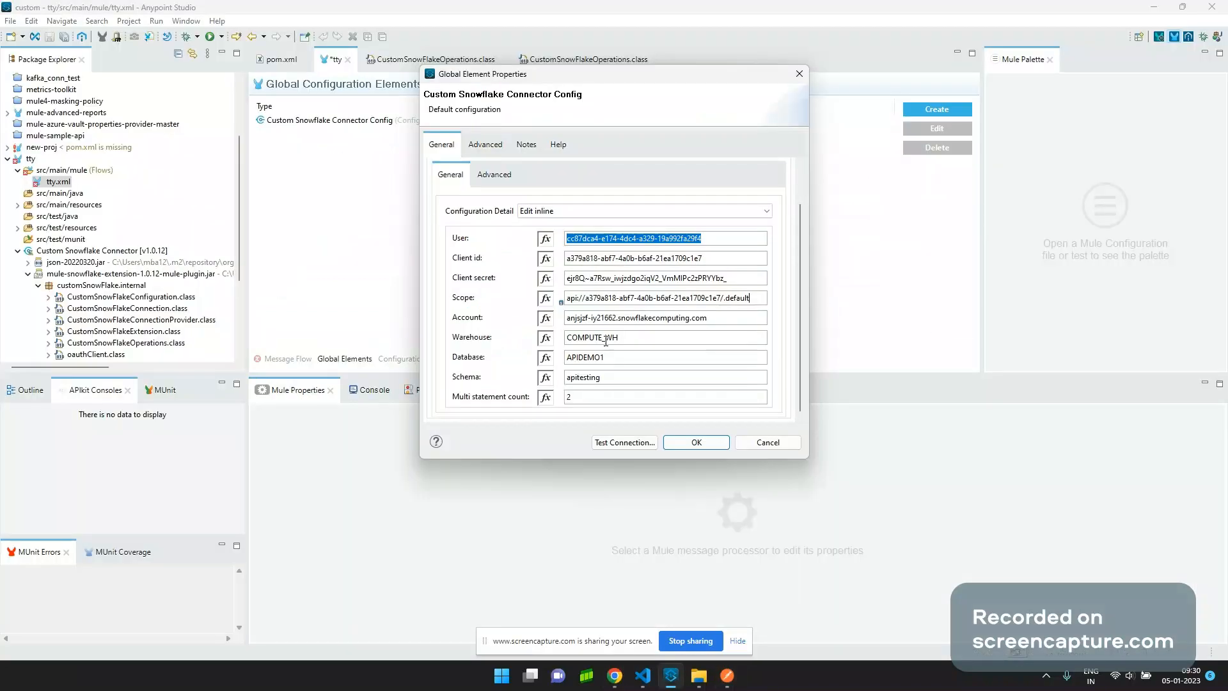
{"action": "key", "text": "Tab"}
{"action": "key", "text": "ctrl+c"}
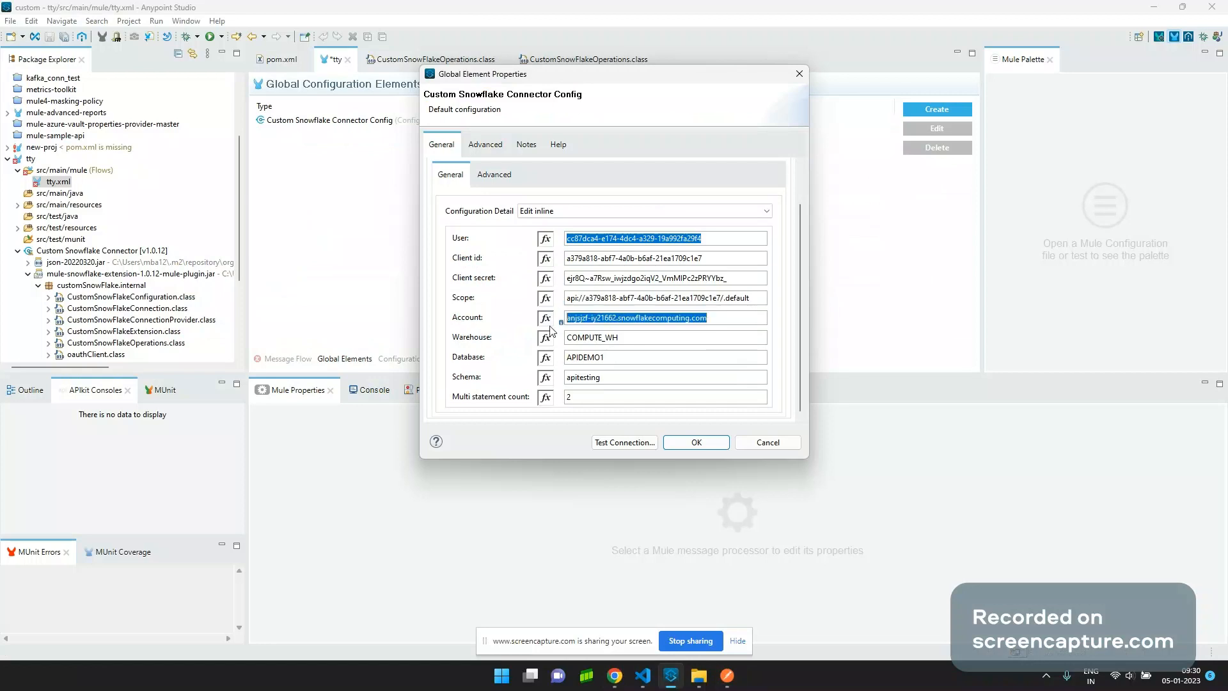
{"action": "key", "text": "alt+Tab"}
{"action": "key", "text": "alt+Tab"}
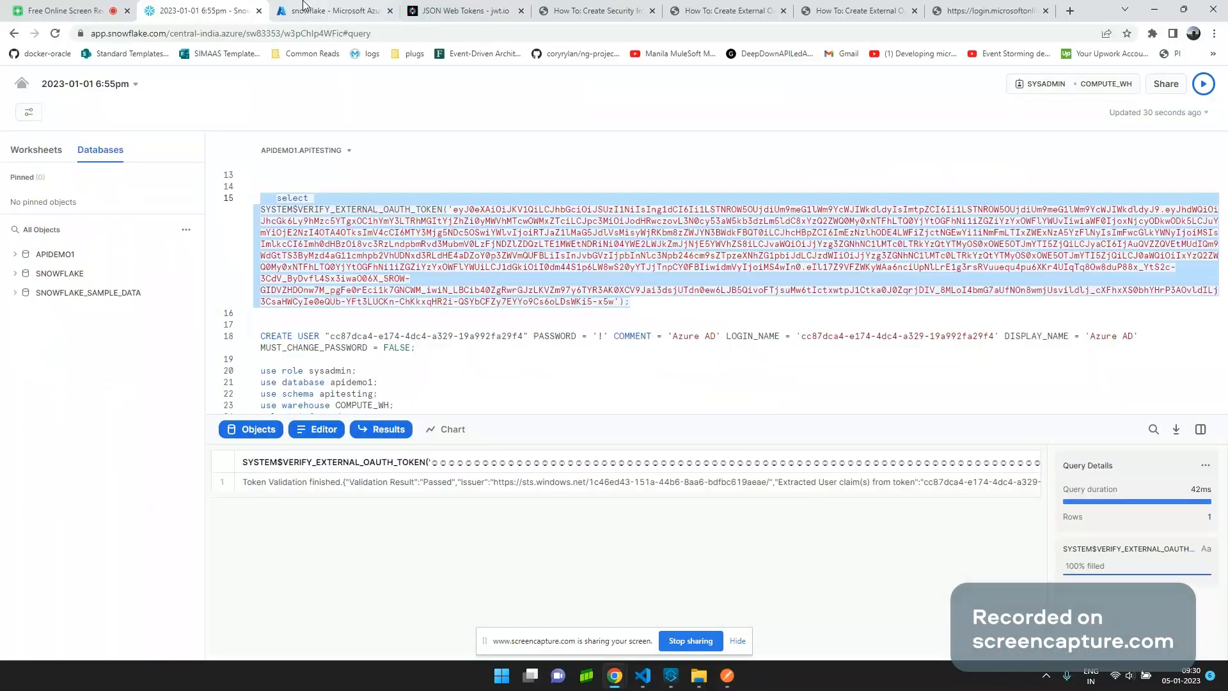
Check the account under Admin > Accounts and test the Snowflake account URL in the Windows Run box.
{"action": "left_click", "coordinate": [20, 86]}
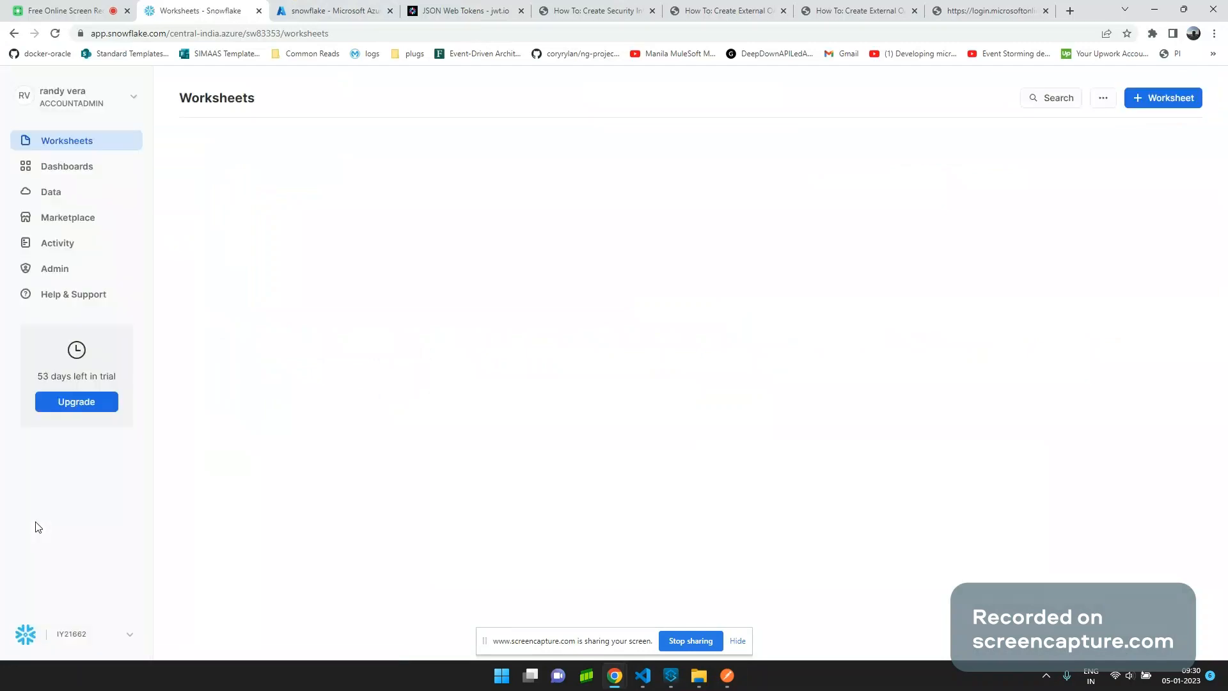
{"action": "left_click", "coordinate": [64, 269]}
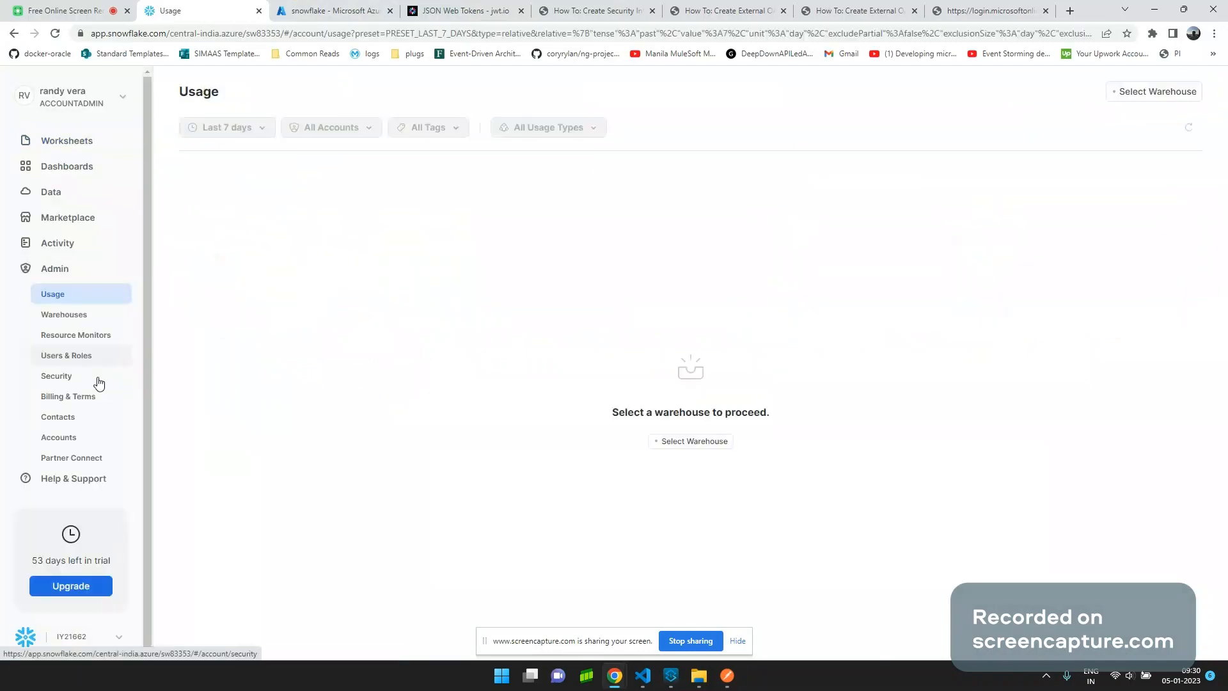
{"action": "left_click", "coordinate": [59, 438]}
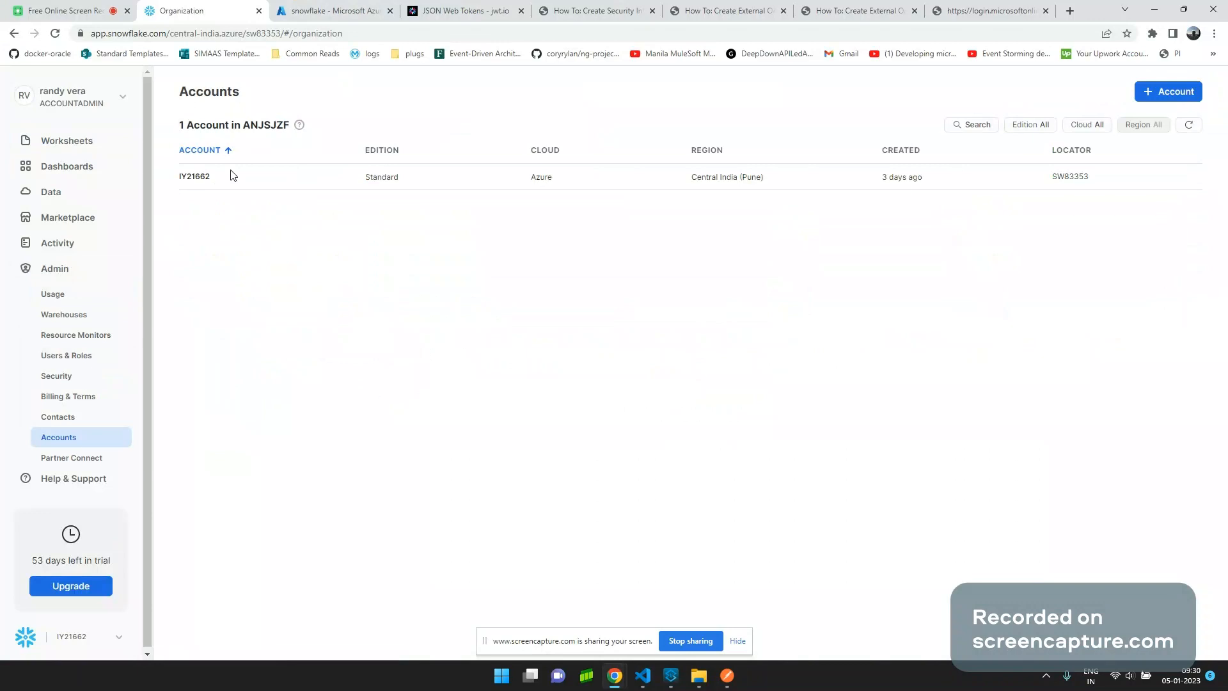
{"action": "mouse_move", "coordinate": [221, 182]}
{"action": "key", "text": "alt+Tab"}
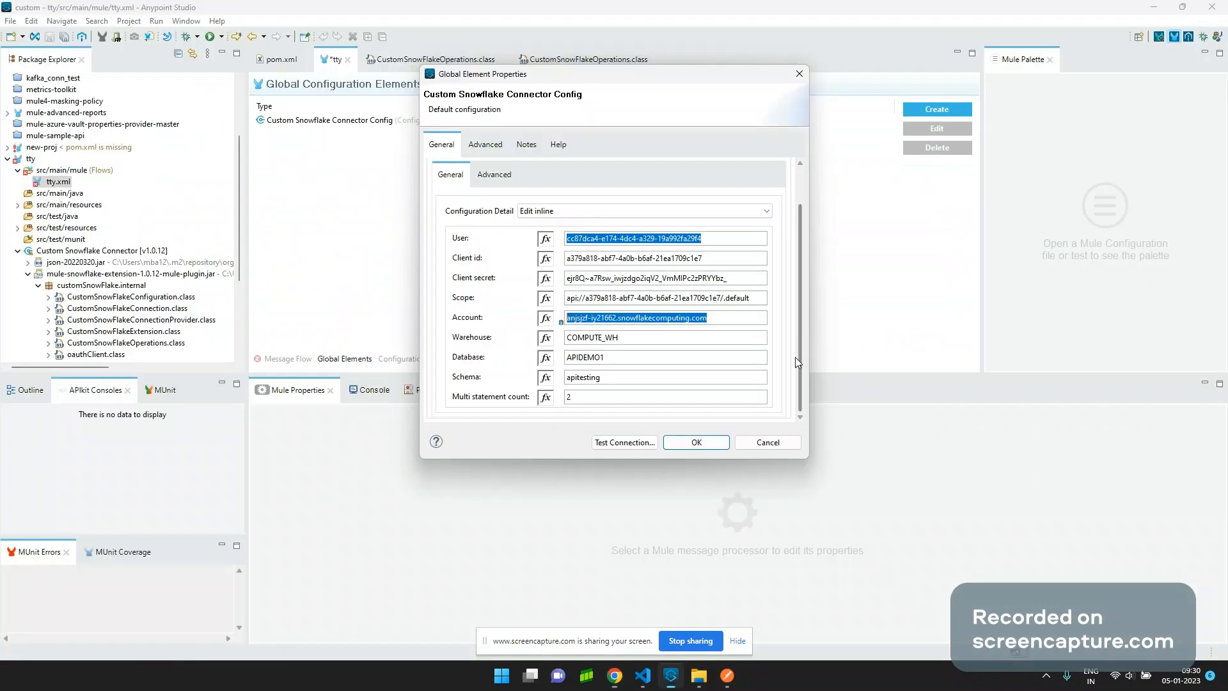
{"action": "key", "text": "super+r"}
{"action": "key", "text": "ctrl+v"}
{"action": "left_click_drag", "start_coordinate": [132, 540], "coordinate": [896, 278]}
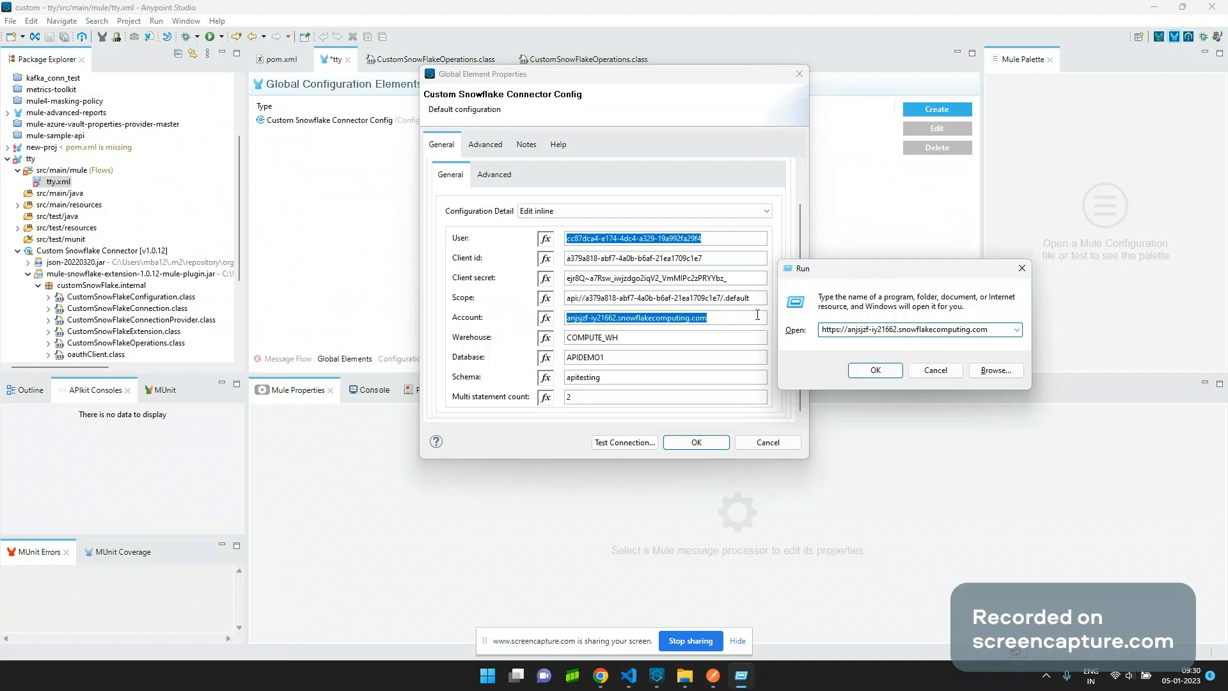
{"action": "key", "text": "Return"}
Confirm warehouse COMPUTE_WH exists in Snowflake's Warehouses list and select the connector's APIDEMO1 database name.
{"action": "left_click_drag", "start_coordinate": [662, 339], "coordinate": [514, 340]}
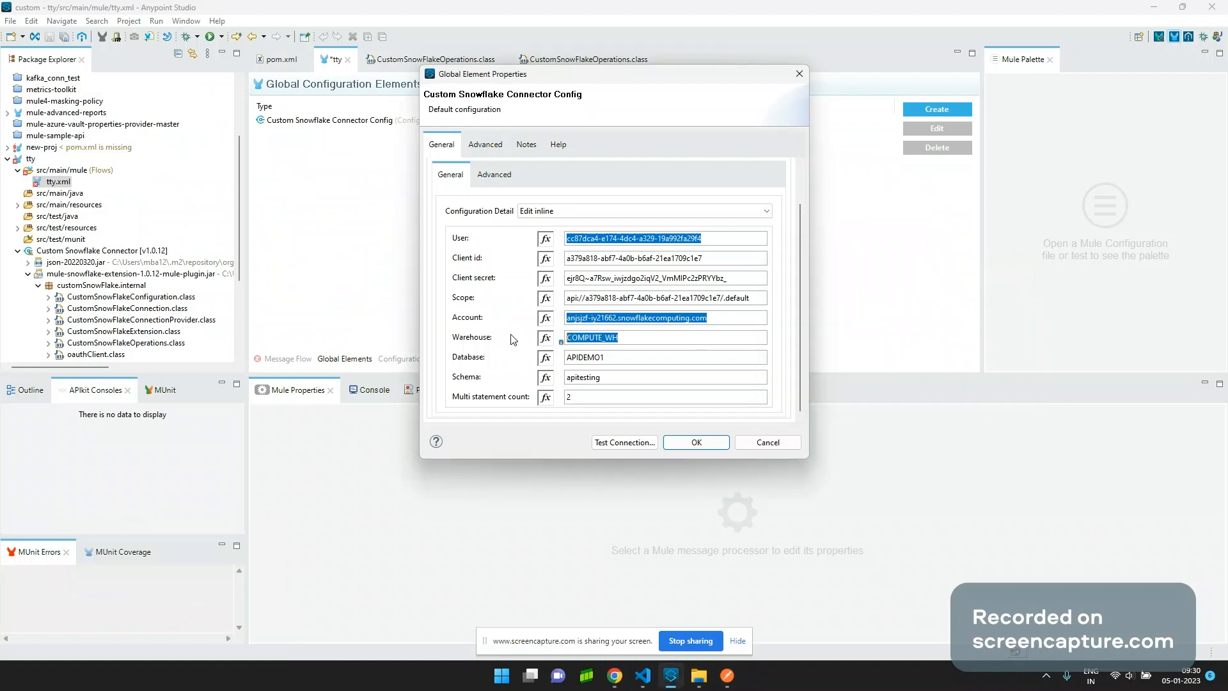
{"action": "key", "text": "alt+Tab"}
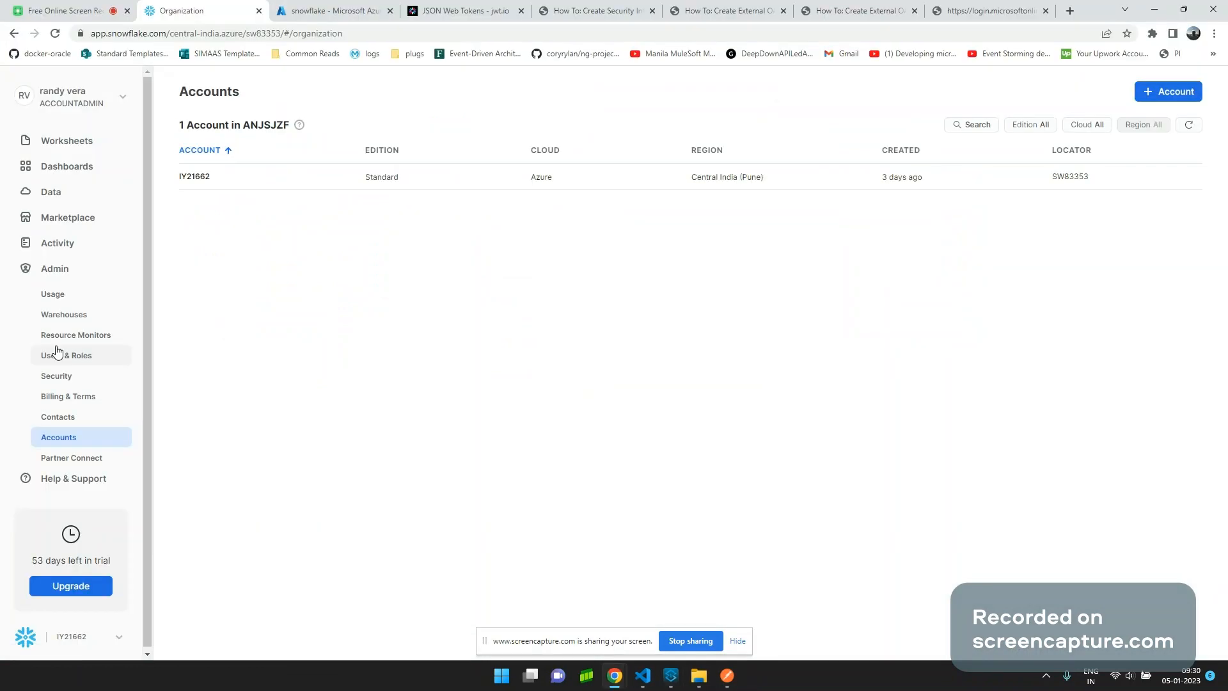
{"action": "left_click", "coordinate": [64, 314]}
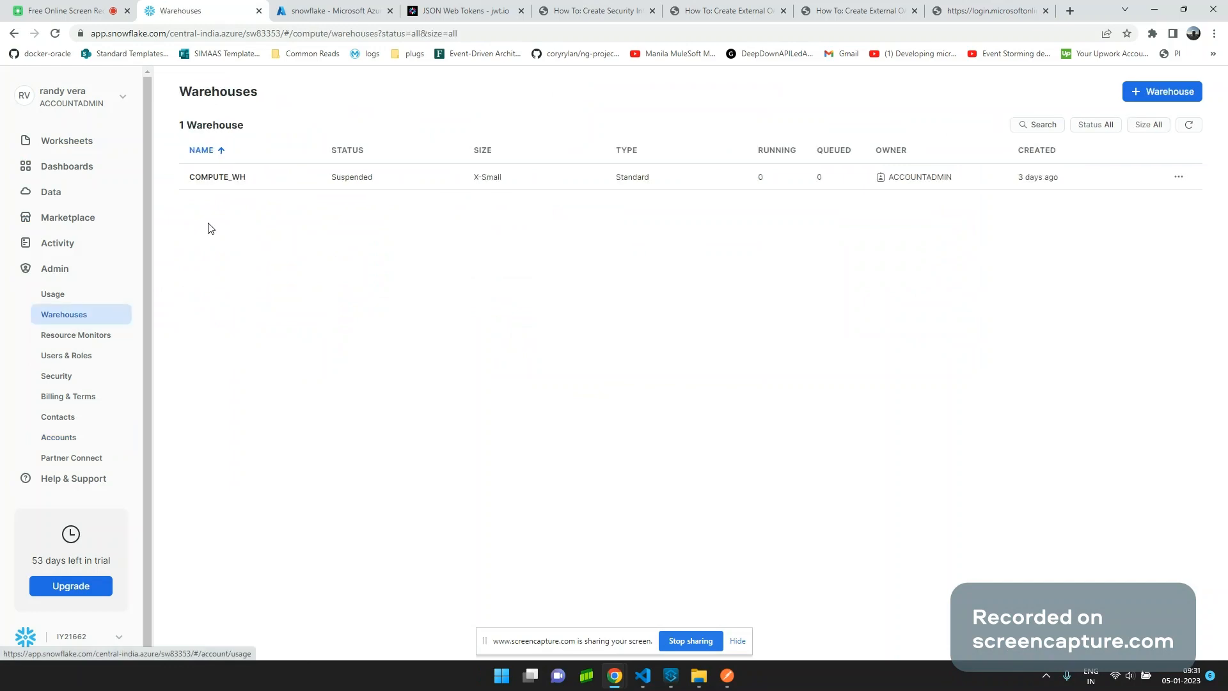
{"action": "key", "text": "alt+Tab"}
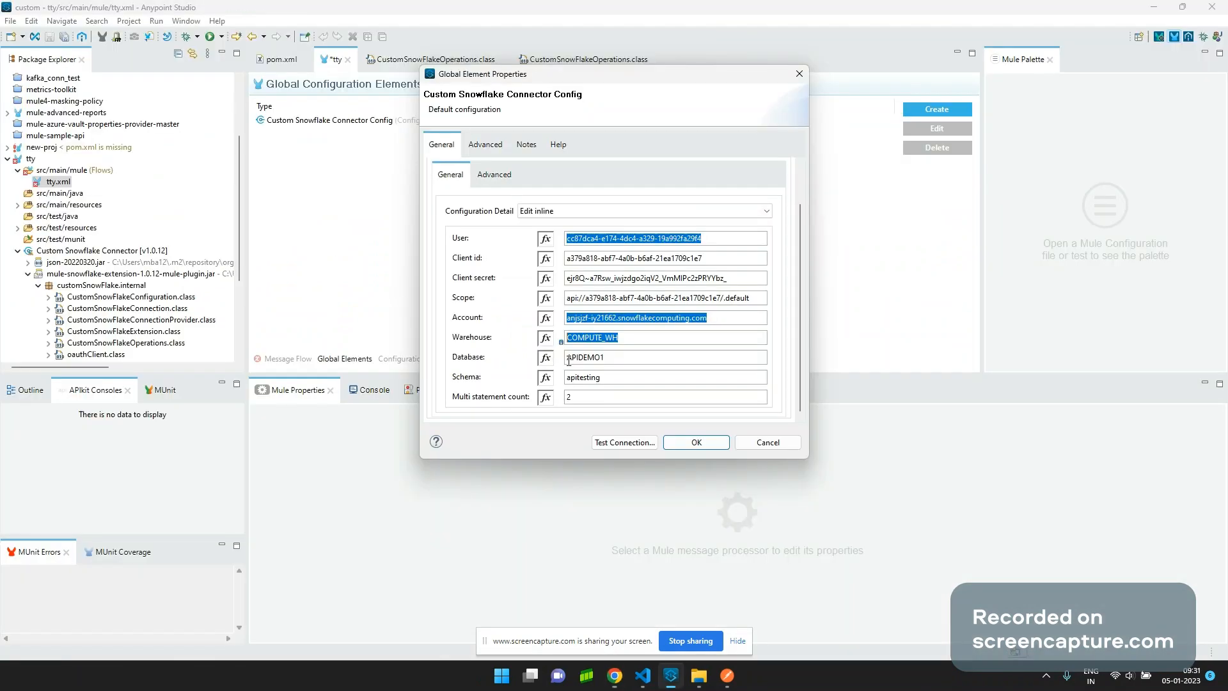
{"action": "double_click", "coordinate": [618, 356]}
{"action": "key", "text": "alt+Tab"}
{"action": "left_click", "coordinate": [66, 165]}
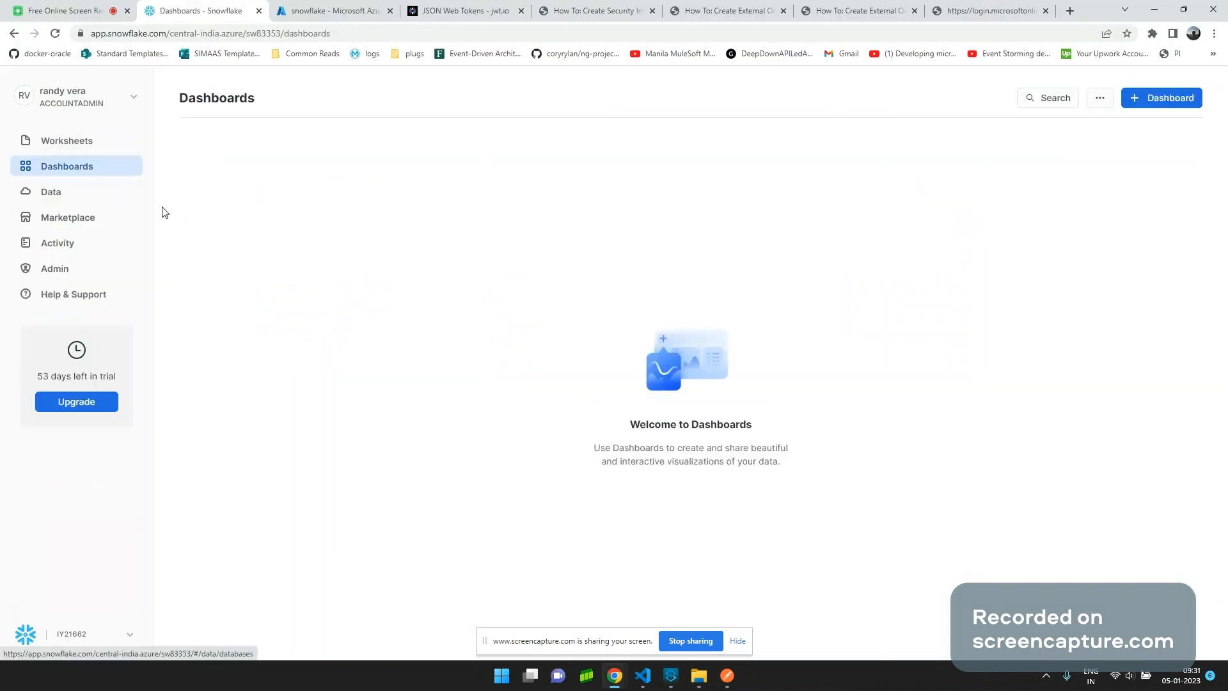
Browse Databases down to the DEMO table in APIDEMO1.APITESTING.
{"action": "left_click", "coordinate": [63, 194]}
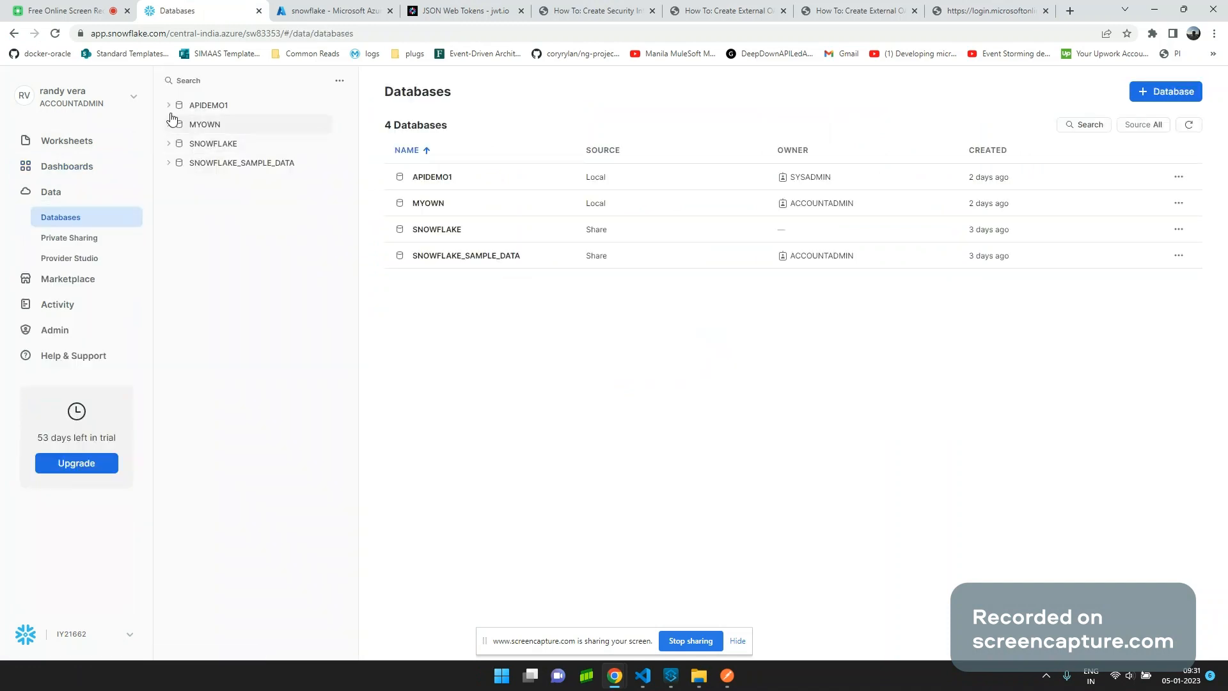
{"action": "left_click", "coordinate": [169, 105]}
{"action": "left_click", "coordinate": [181, 125]}
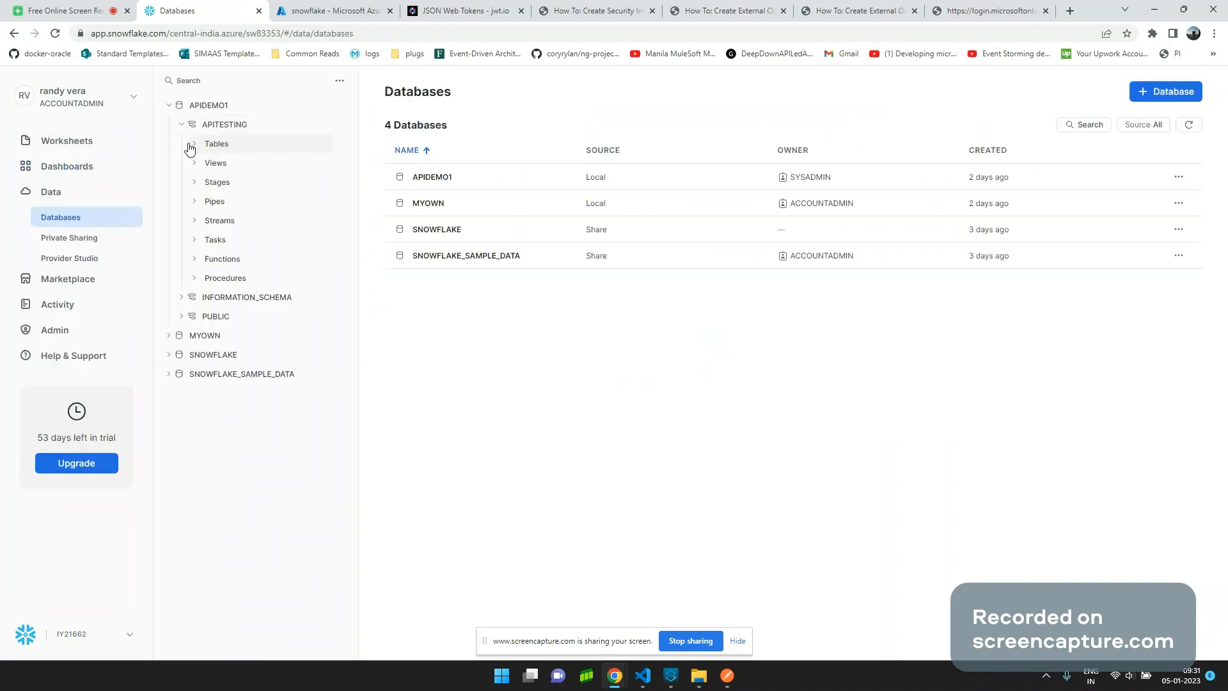
{"action": "left_click", "coordinate": [195, 145]}
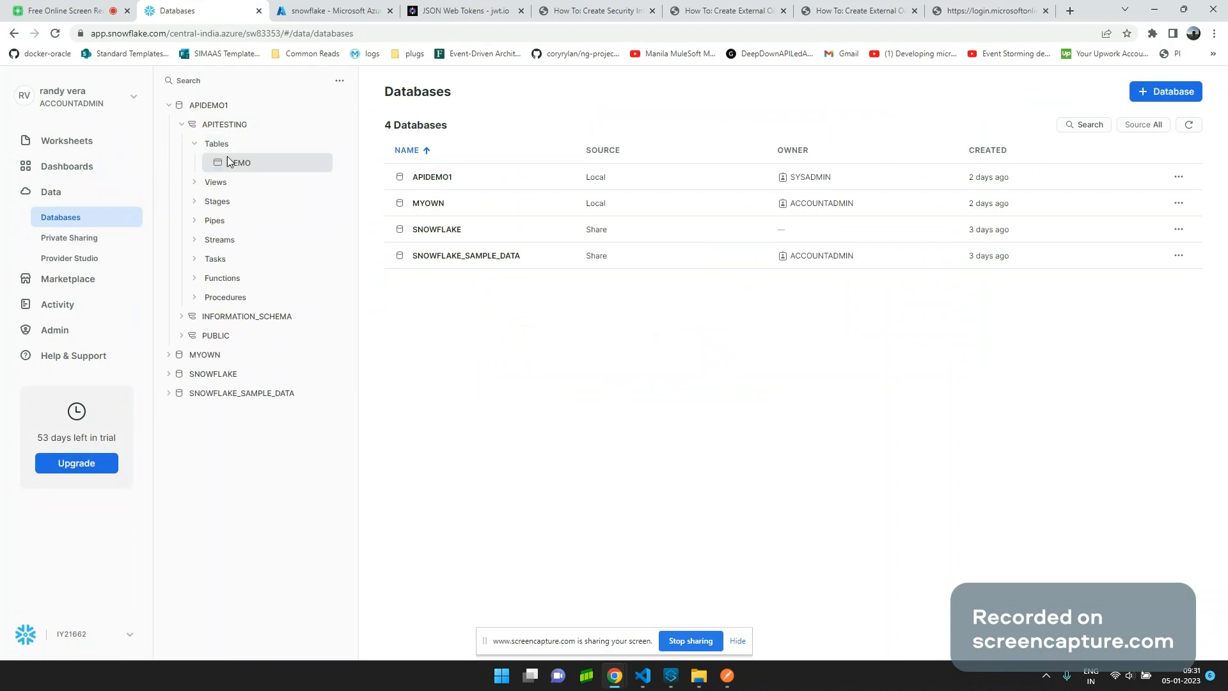
{"action": "left_click", "coordinate": [238, 163]}
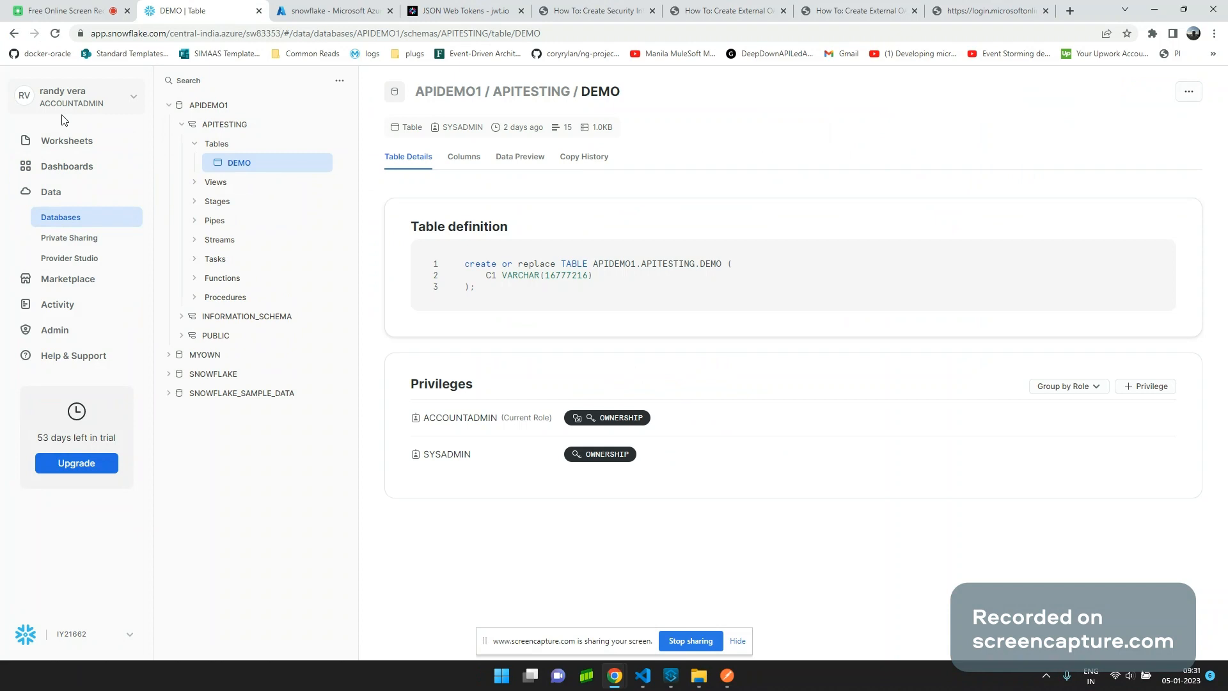
Run select * from demo on line 24 of the 2023-01-01 6:55pm worksheet, getting 15 rows.
{"action": "left_click", "coordinate": [67, 146]}
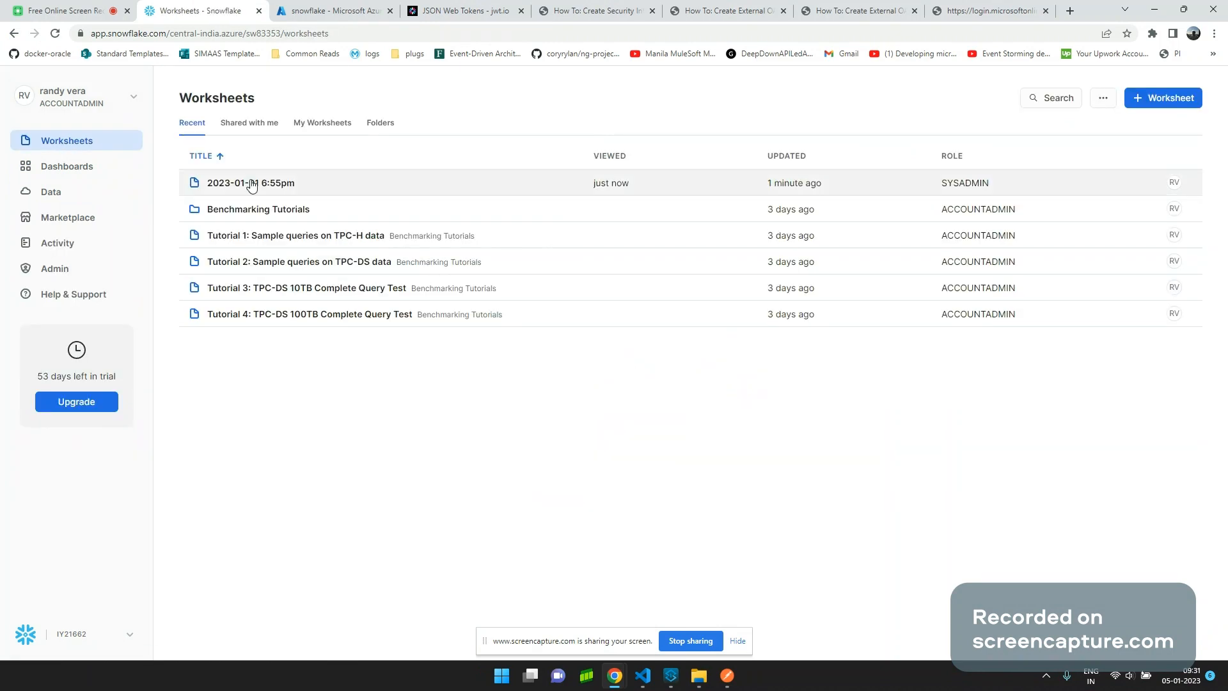
{"action": "left_click", "coordinate": [251, 185]}
{"action": "scroll", "coordinate": [422, 362], "scroll_direction": "down", "scroll_amount": 3}
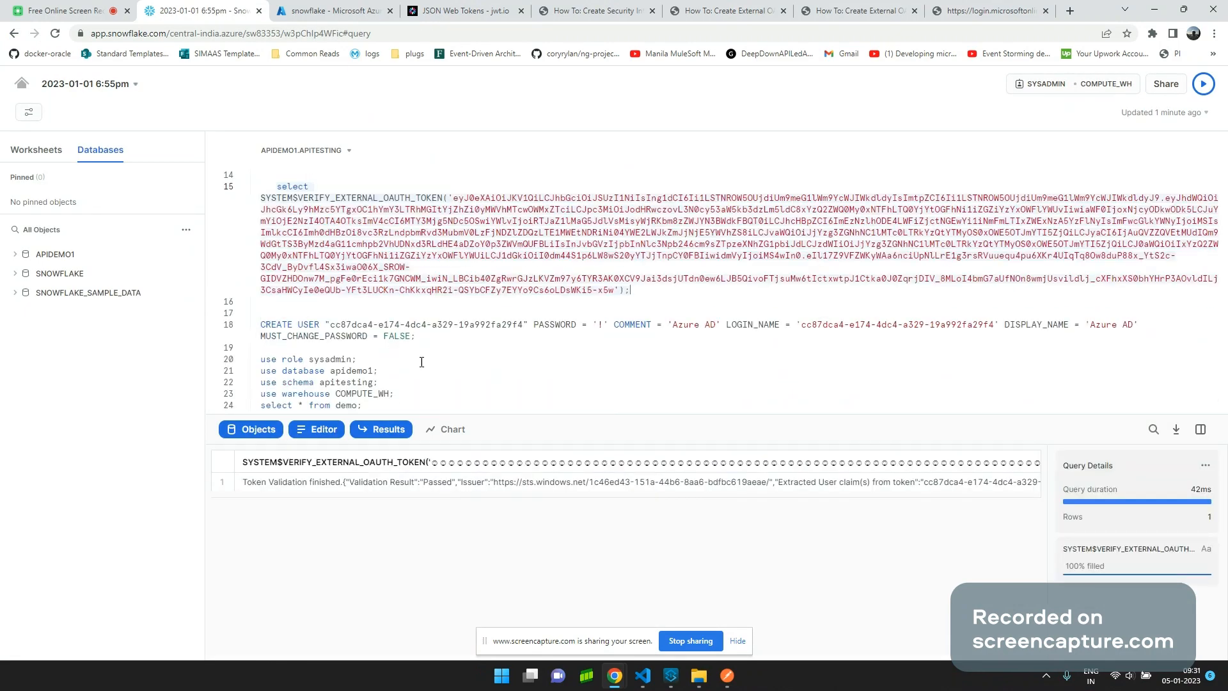
{"action": "triple_click", "coordinate": [409, 406]}
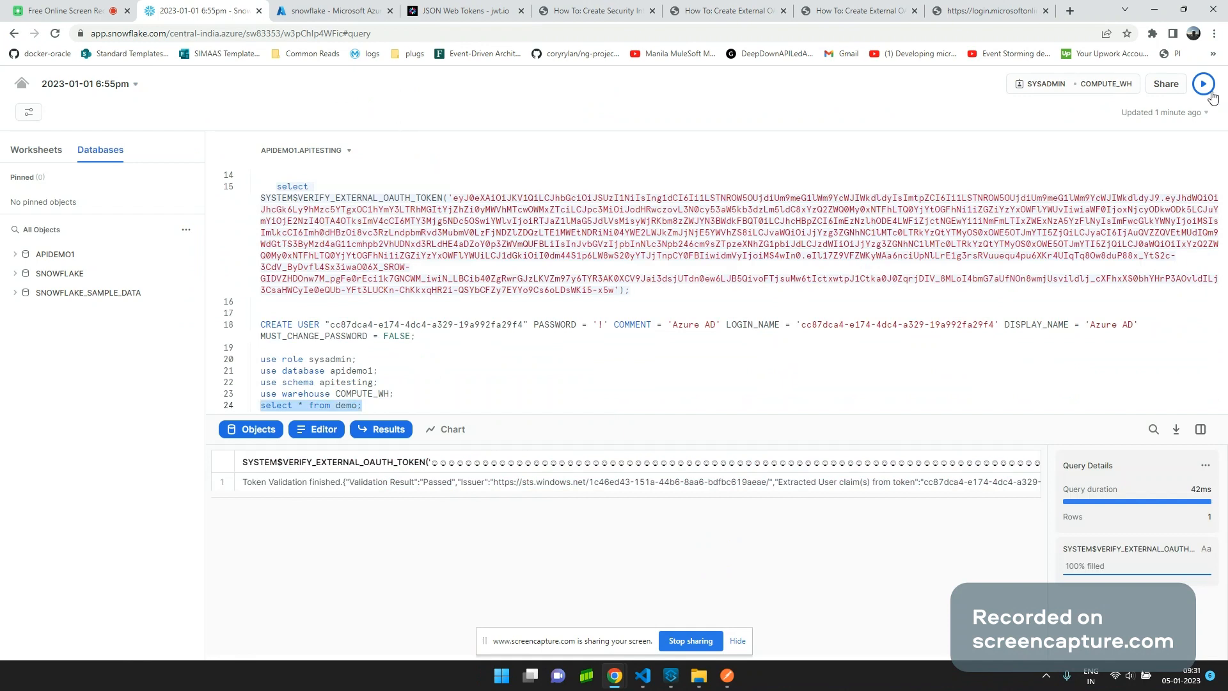
{"action": "left_click", "coordinate": [1211, 93]}
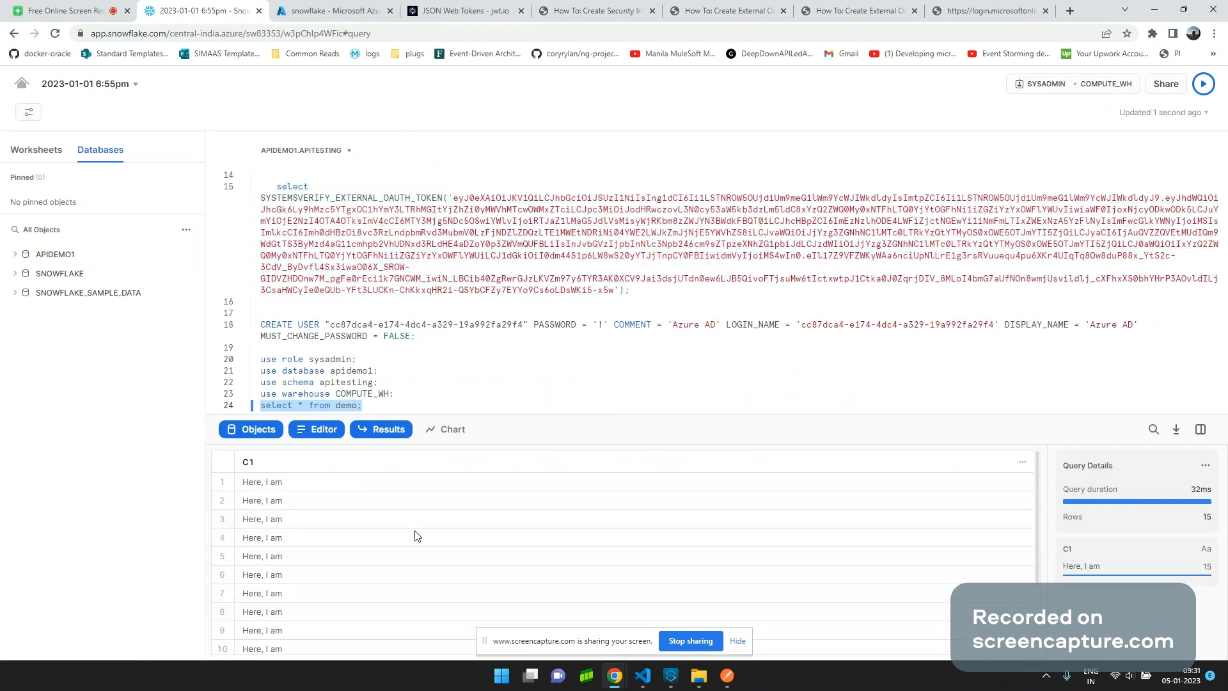
{"action": "scroll", "coordinate": [673, 523], "scroll_direction": "down", "scroll_amount": 2}
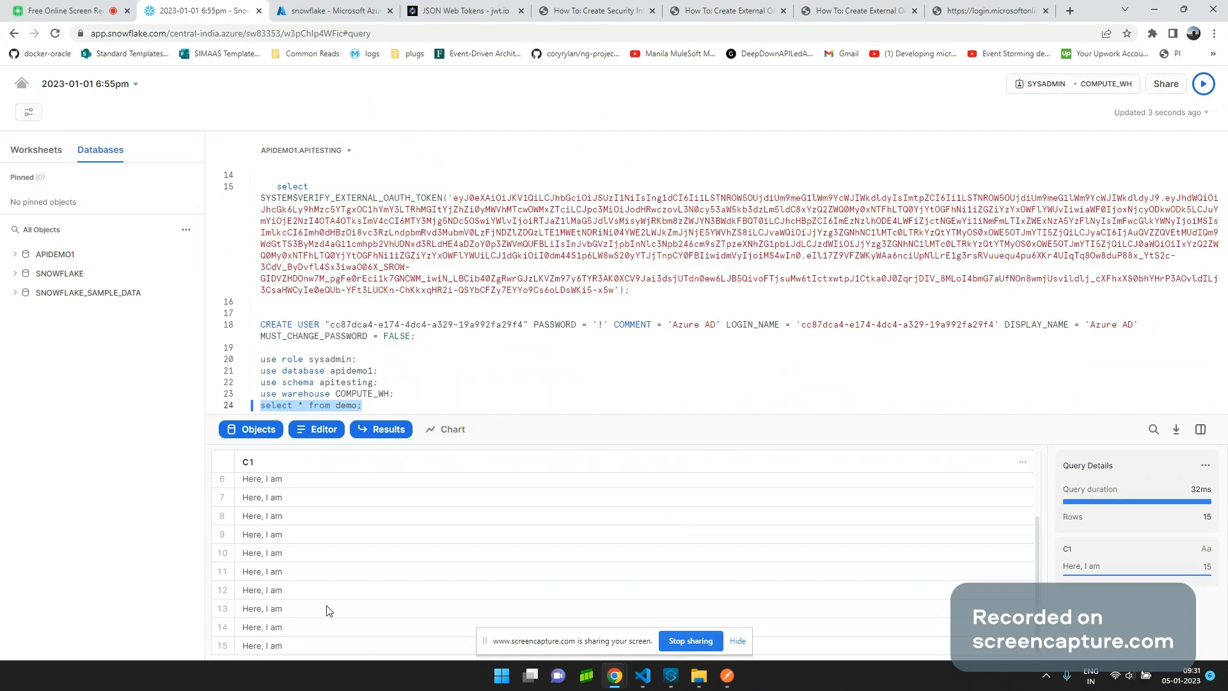
{"action": "key", "text": "alt+Tab"}
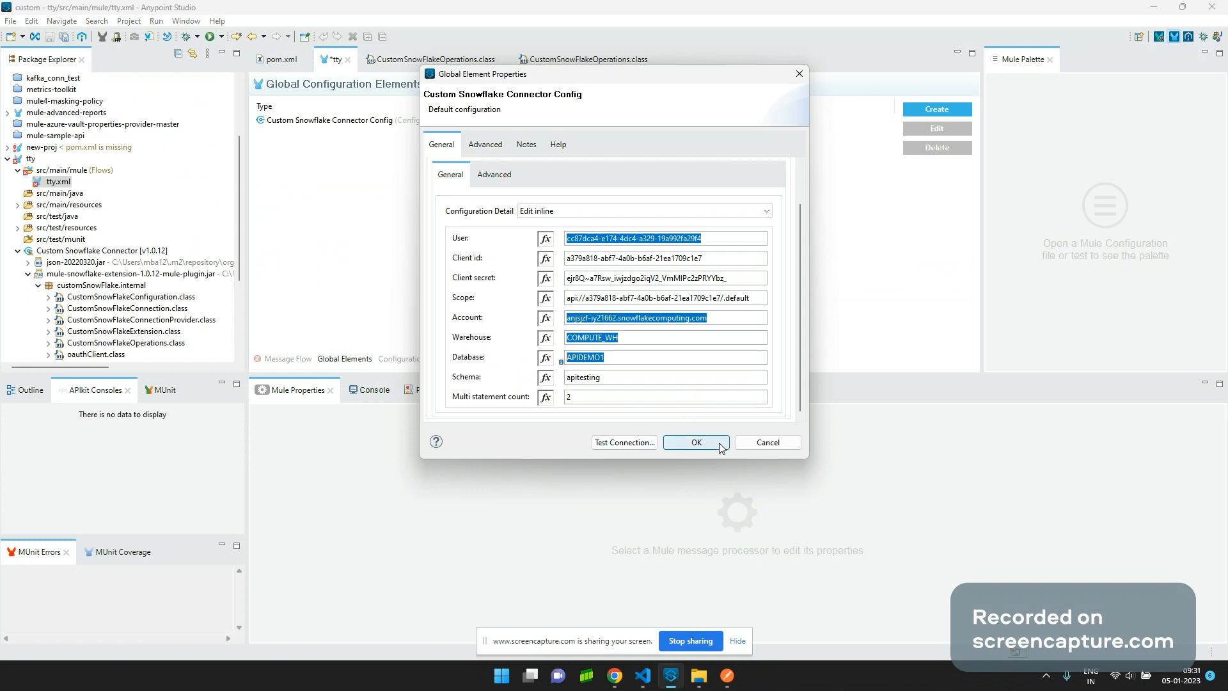
Close the connector settings and delete the second flow ttyFlow1 with its Select step.
{"action": "left_click", "coordinate": [696, 442]}
{"action": "left_click", "coordinate": [287, 359]}
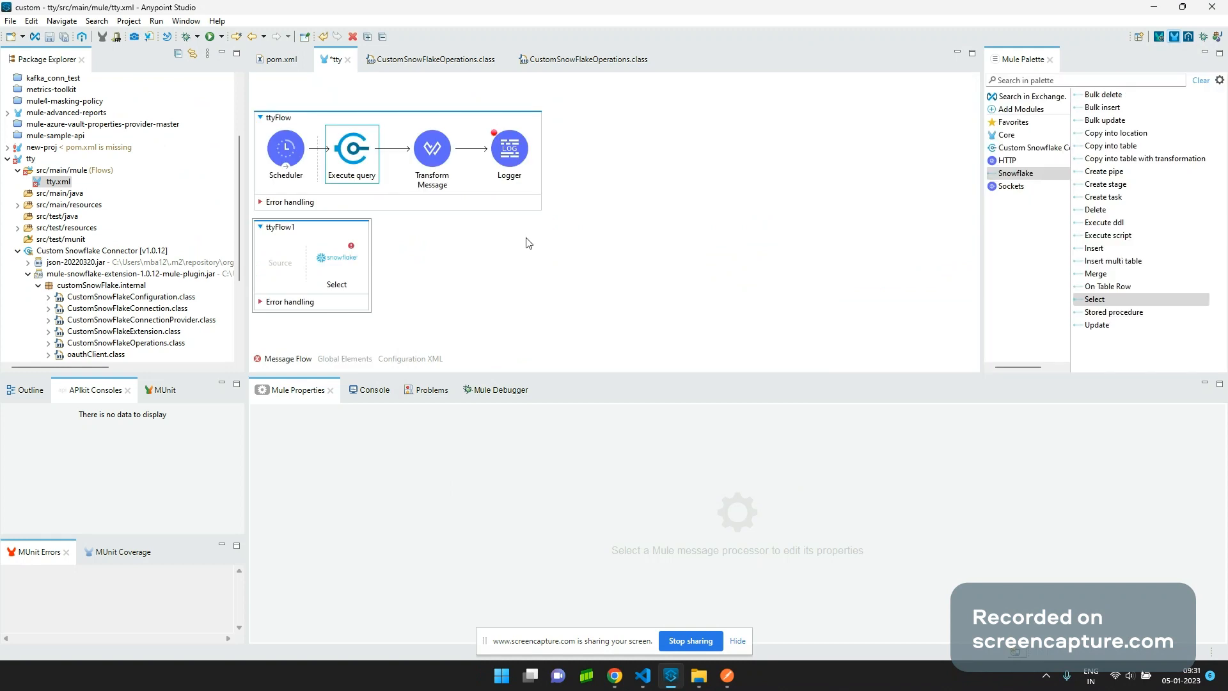
{"action": "left_click", "coordinate": [353, 234]}
{"action": "key", "text": "Delete"}
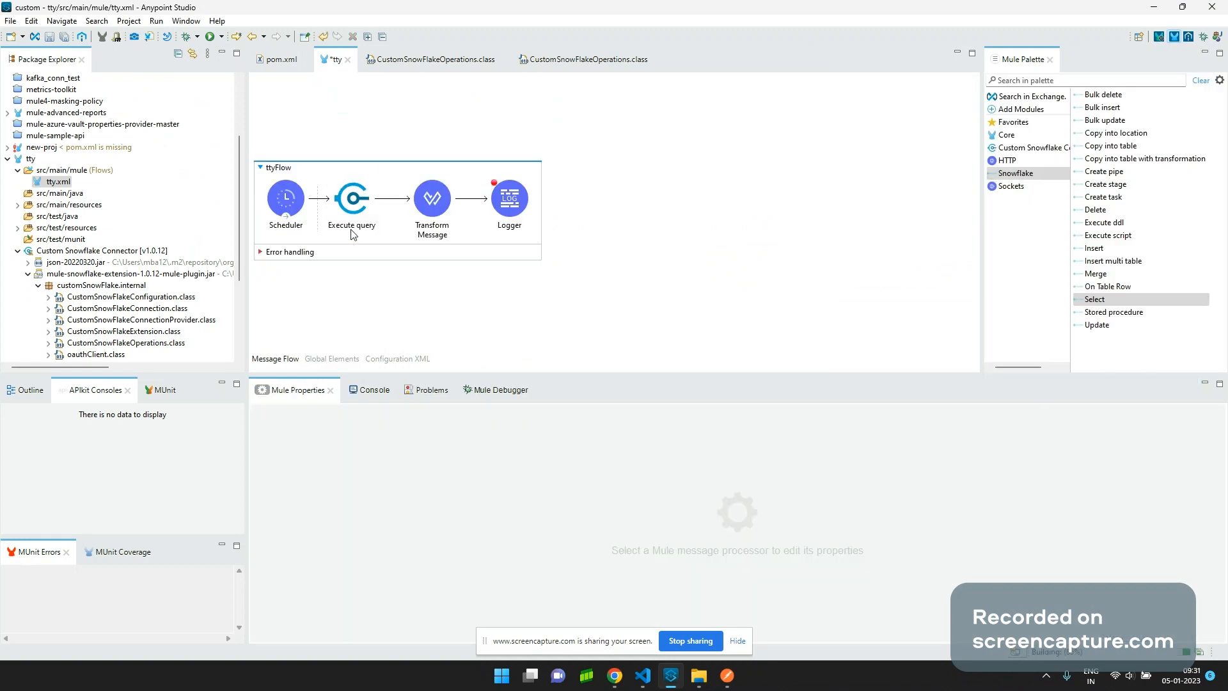
Run the tty project from the canvas menu without saving the flow.
{"action": "right_click", "coordinate": [626, 218]}
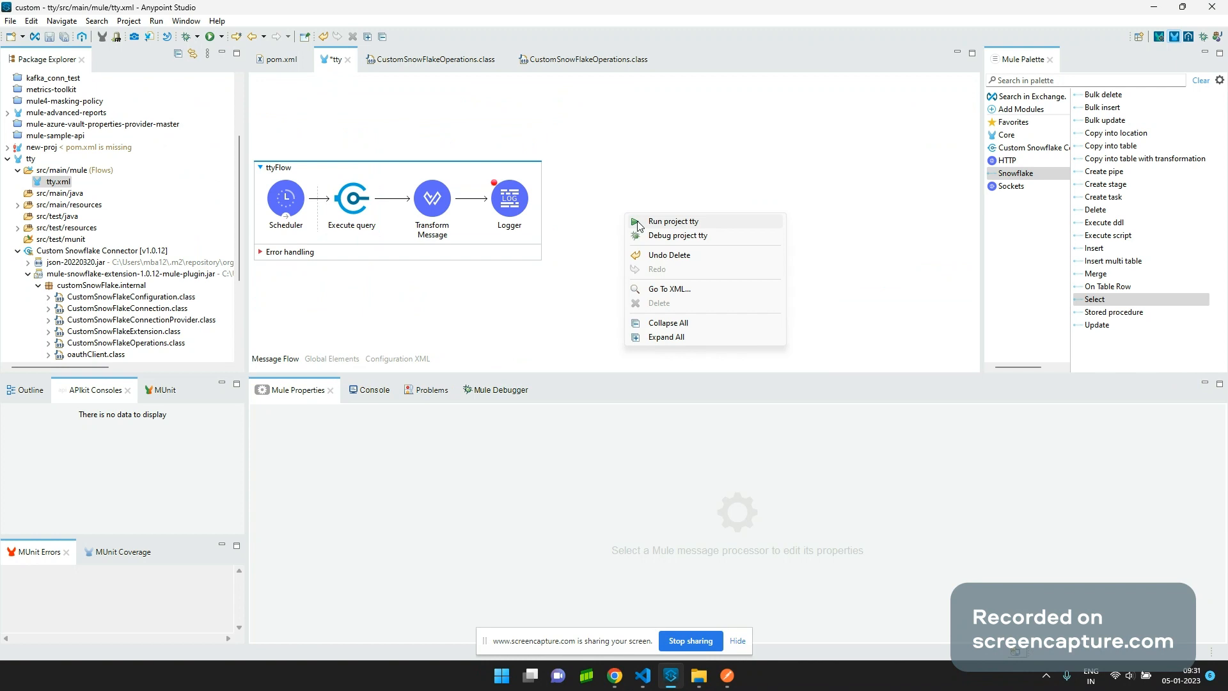
{"action": "left_click", "coordinate": [1037, 154]}
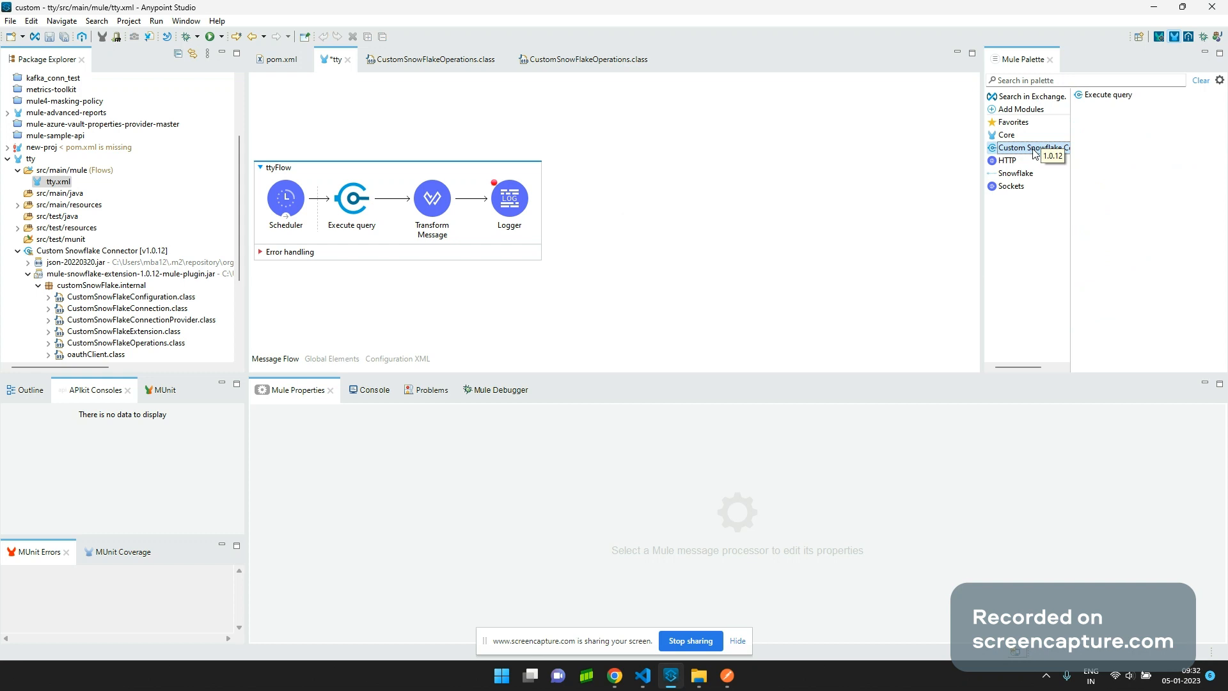
{"action": "right_click", "coordinate": [655, 196]}
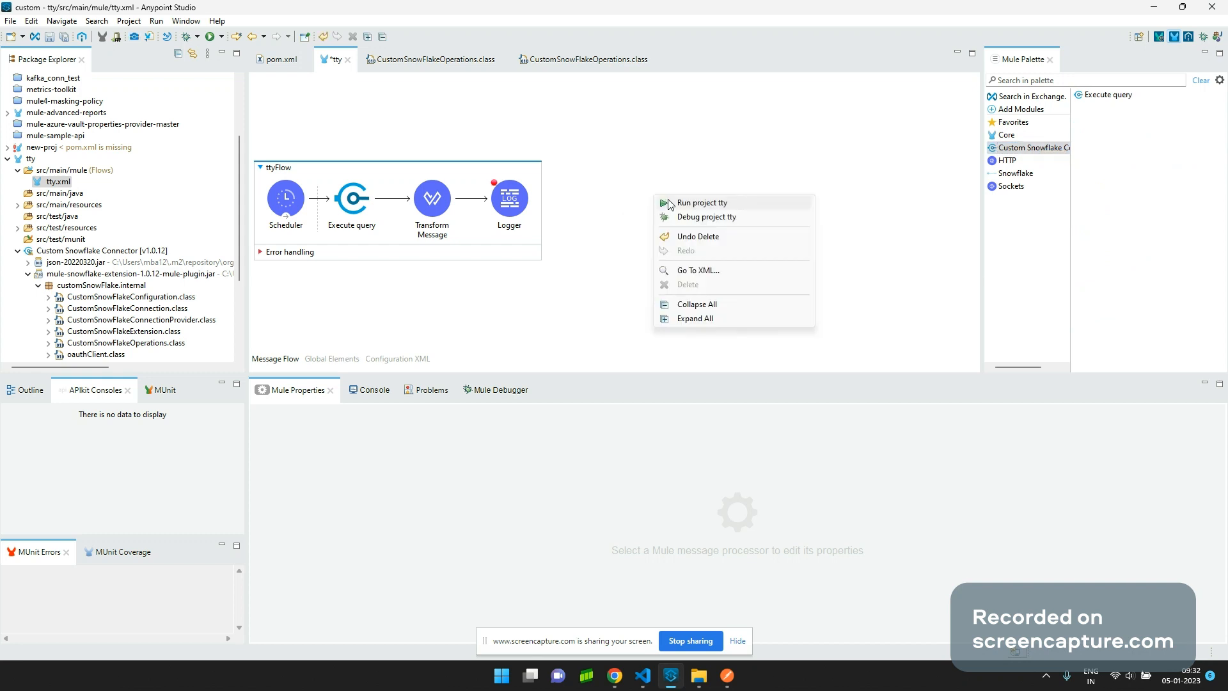
{"action": "left_click", "coordinate": [670, 204]}
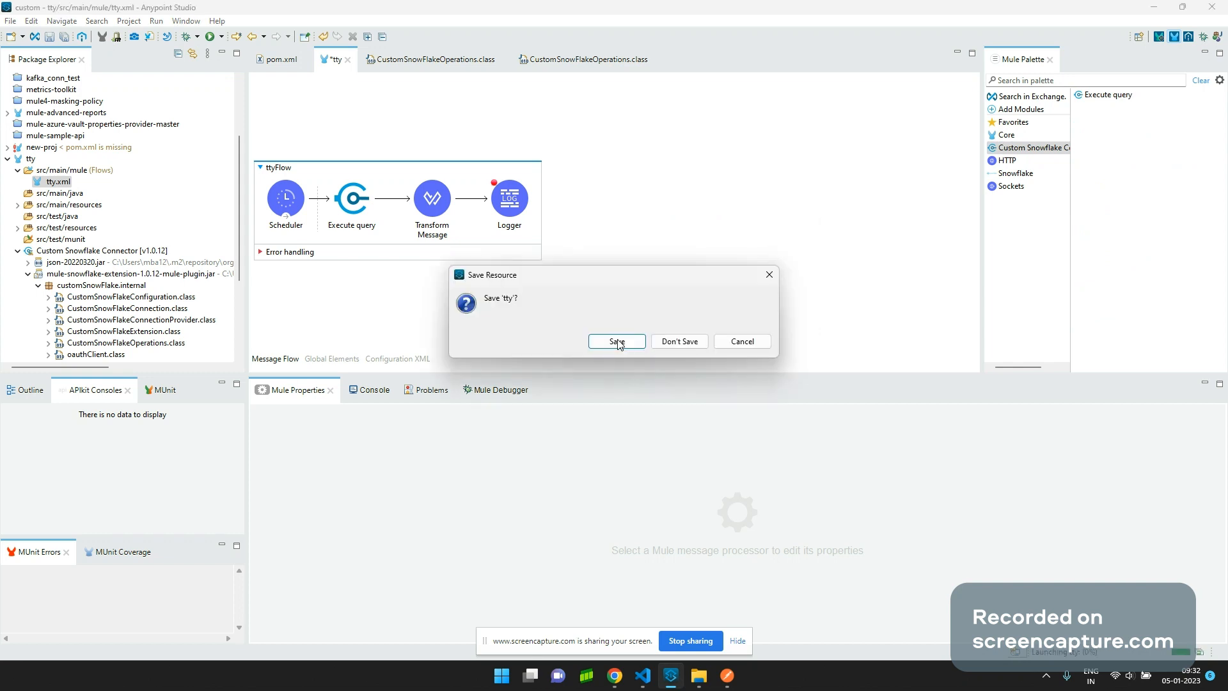
{"action": "left_click", "coordinate": [701, 343]}
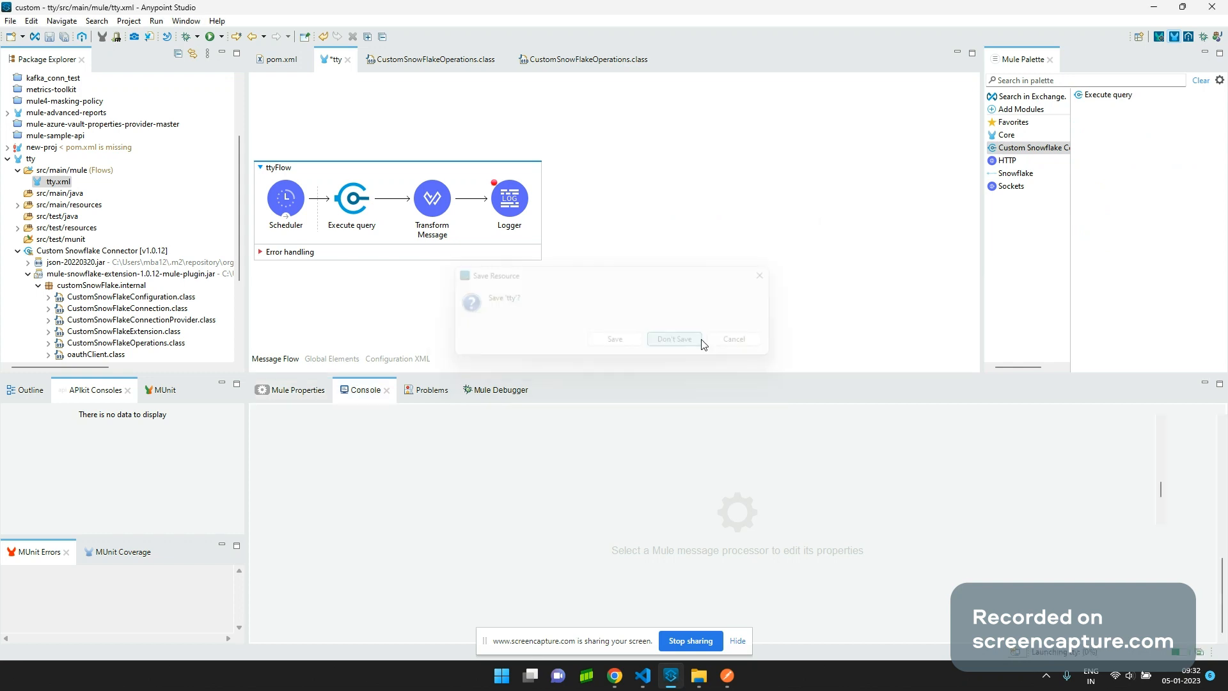
Retry running the tty project, dismiss the save prompts, and save tty.xml with Ctrl+S.
{"action": "right_click", "coordinate": [709, 228]}
{"action": "left_click", "coordinate": [731, 238]}
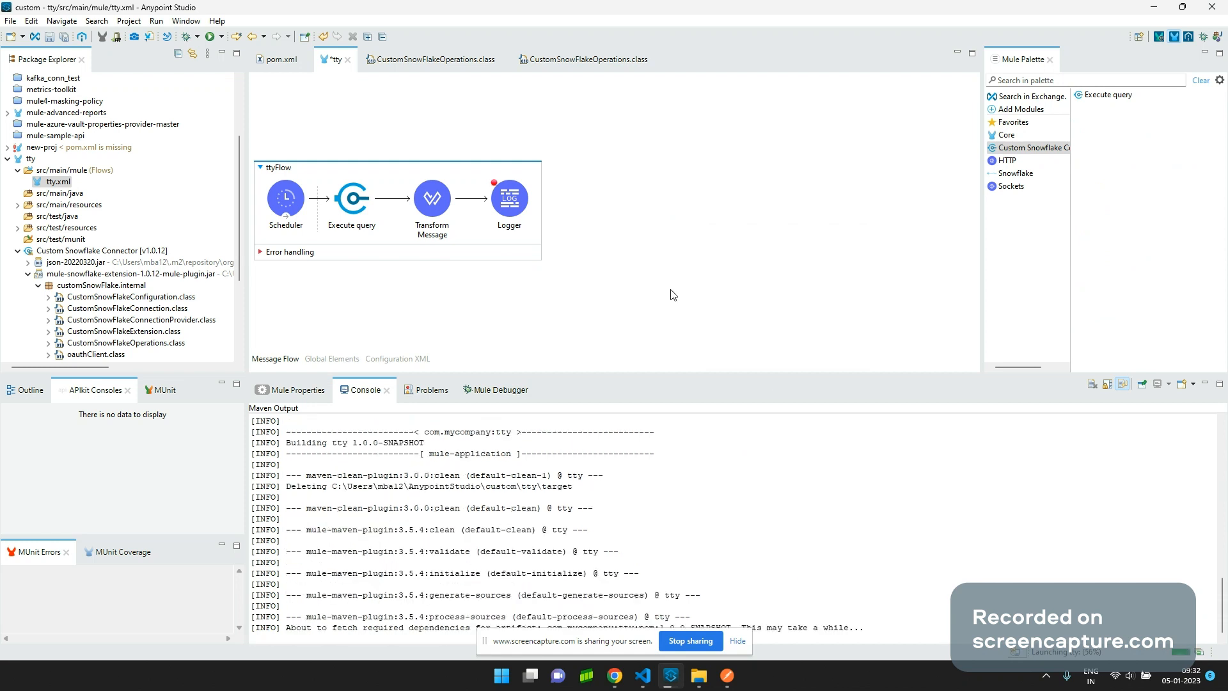
{"action": "right_click", "coordinate": [840, 230]}
{"action": "left_click", "coordinate": [668, 308]}
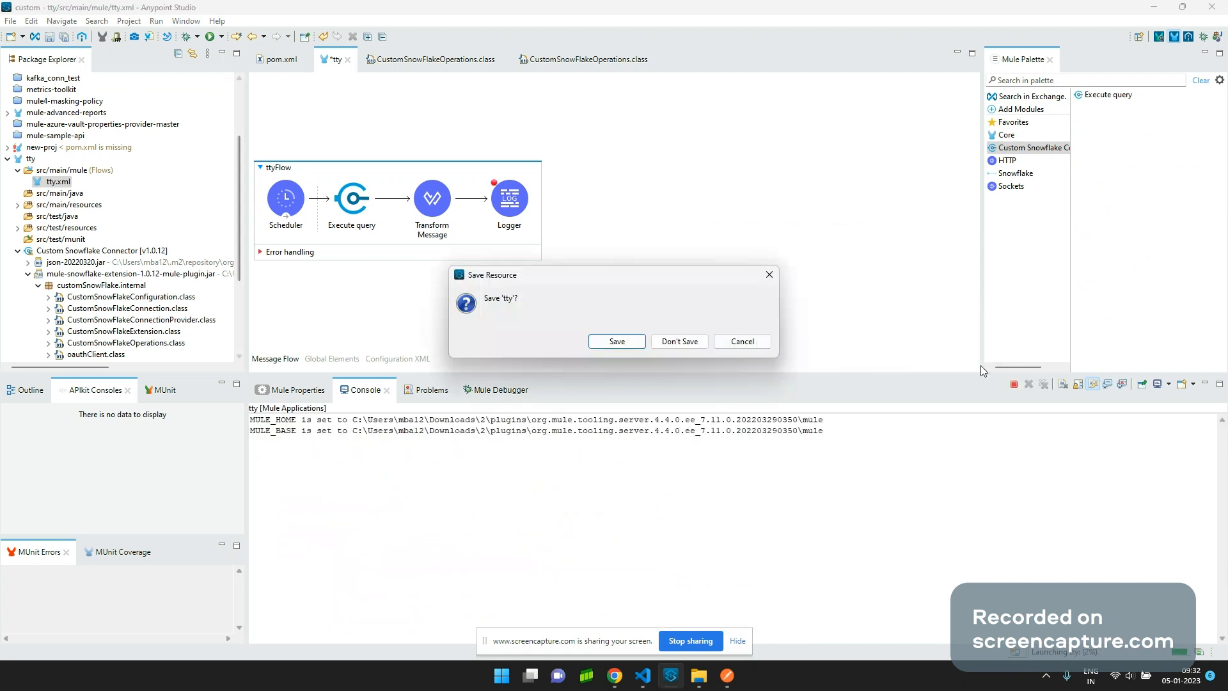
{"action": "left_click", "coordinate": [731, 345]}
{"action": "left_click", "coordinate": [1013, 384]}
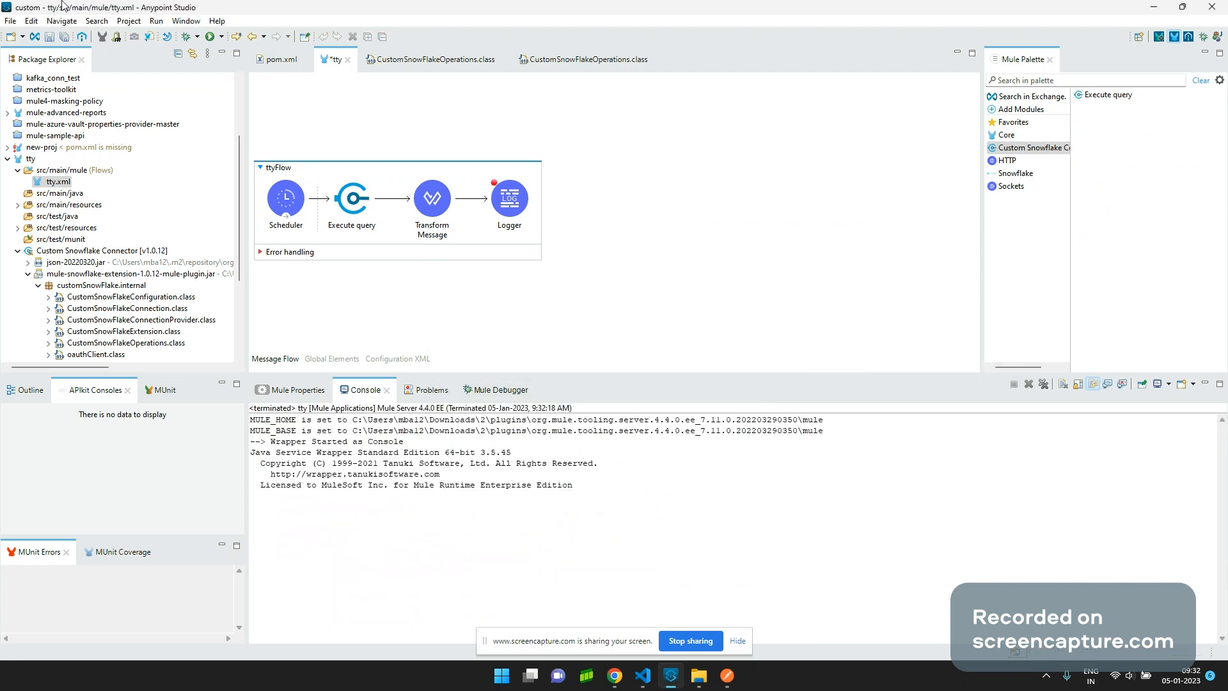
{"action": "key", "text": "ctrl+s"}
{"action": "right_click", "coordinate": [704, 167]}
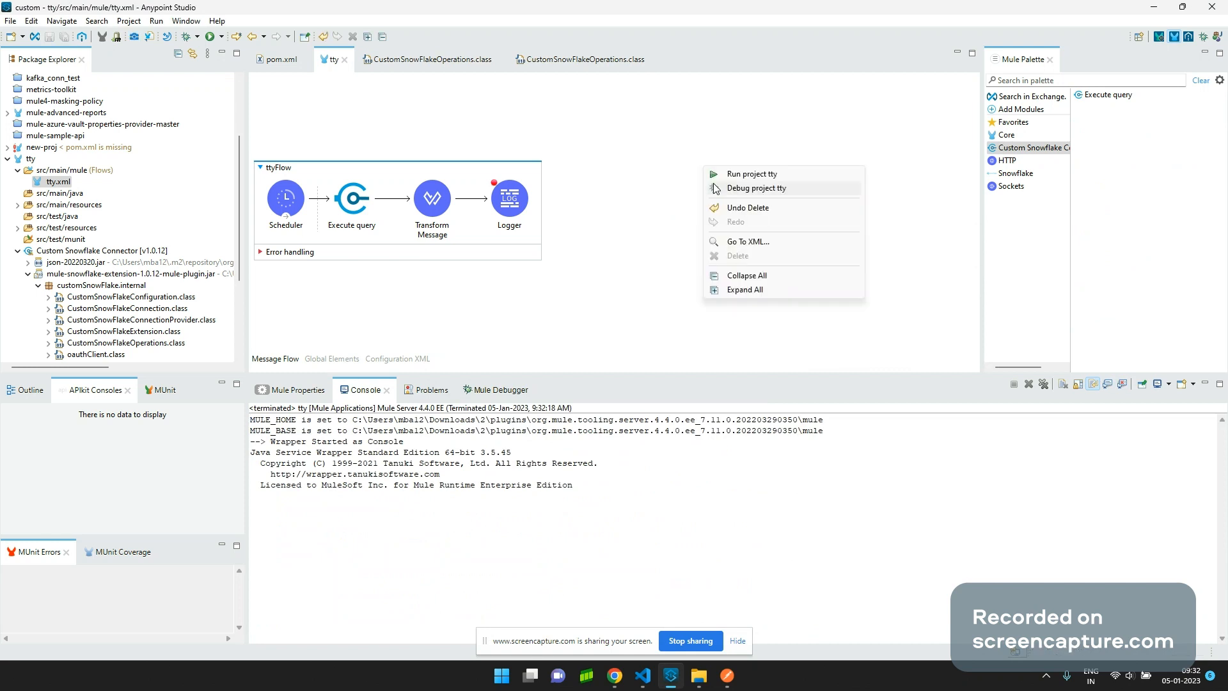
Start Debug project tty and open CustomSnowFlakeConfiguration.class from the Package Explorer.
{"action": "left_click", "coordinate": [715, 187]}
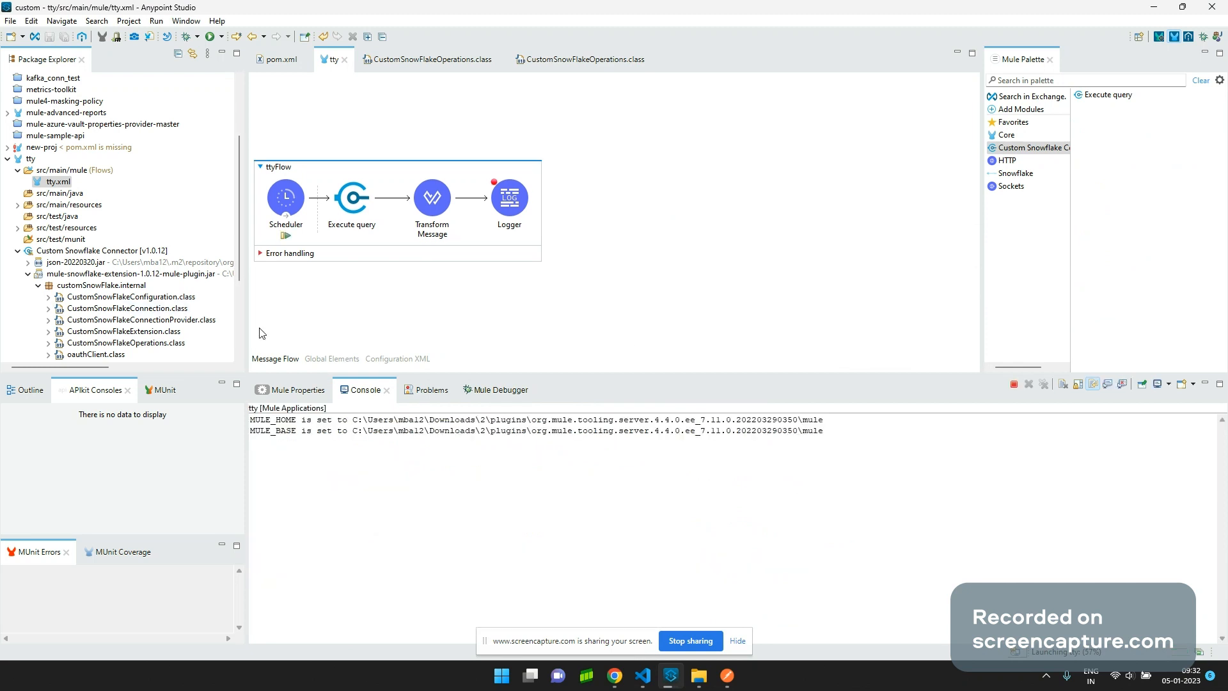
{"action": "left_click", "coordinate": [157, 301]}
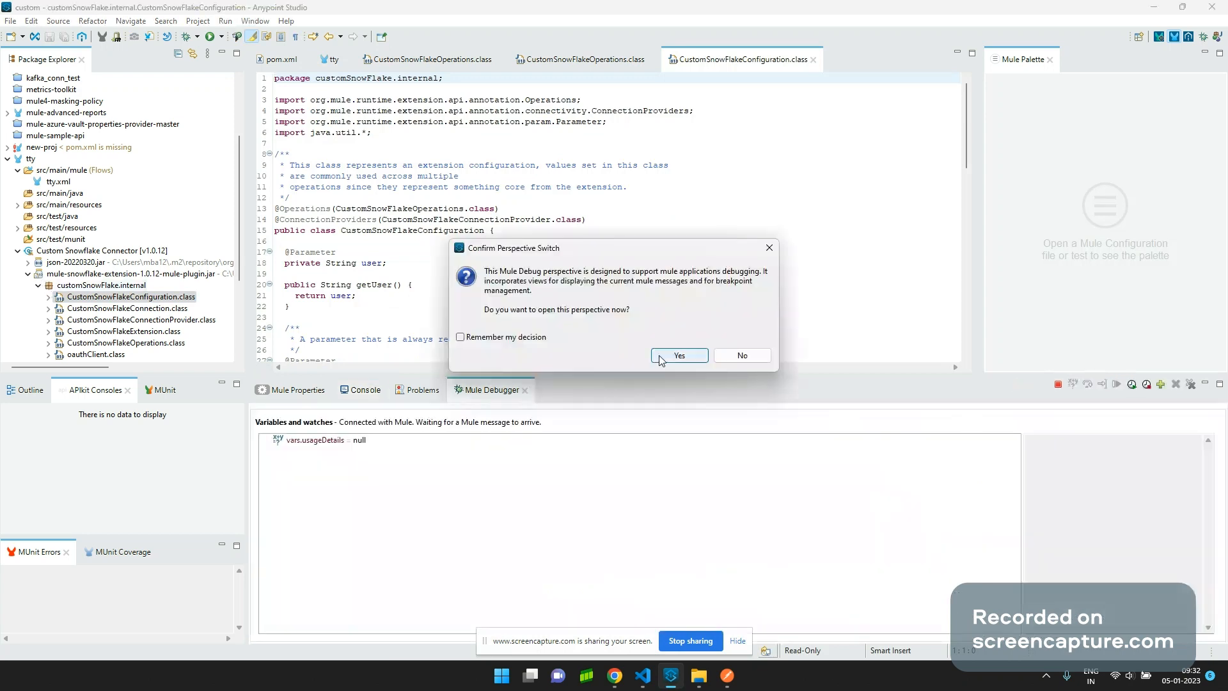
Accept the Mule Debug perspective and look over both CustomSnowFlakeOperations classes.
{"action": "left_click", "coordinate": [679, 356]}
{"action": "scroll", "coordinate": [599, 363], "scroll_direction": "down", "scroll_amount": 6}
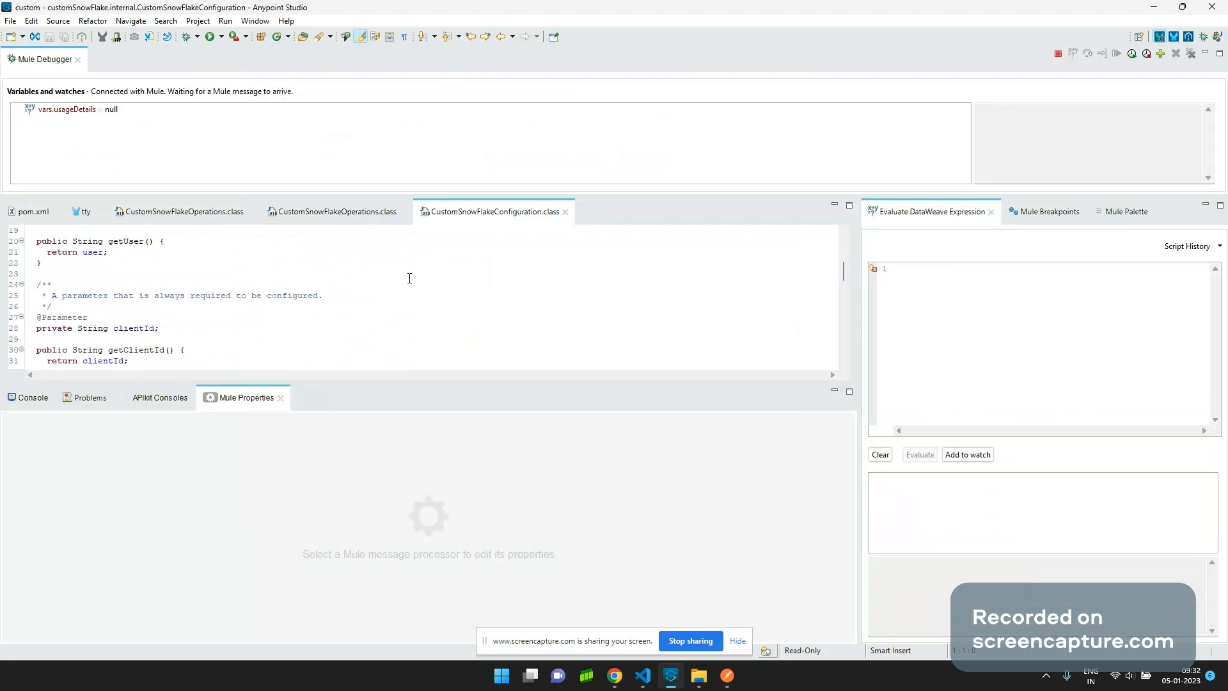
{"action": "left_click", "coordinate": [343, 223]}
{"action": "left_click", "coordinate": [162, 213]}
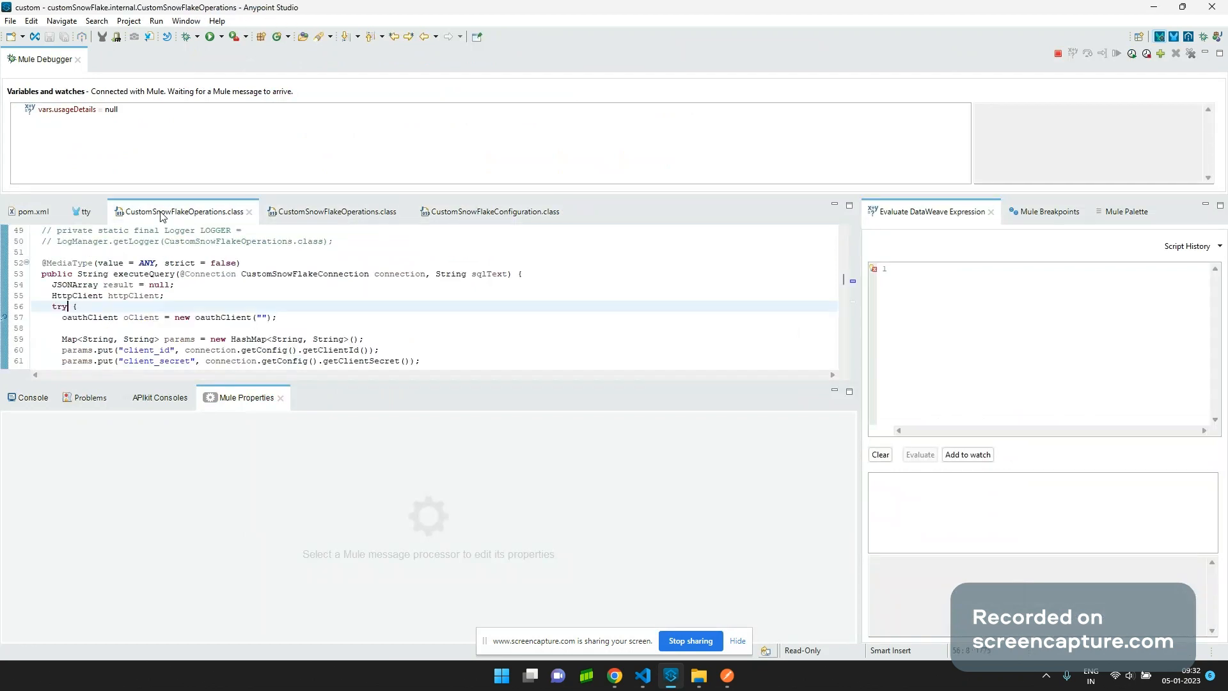
{"action": "scroll", "coordinate": [133, 259], "scroll_direction": "down", "scroll_amount": 4}
{"action": "scroll", "coordinate": [134, 259], "scroll_direction": "up", "scroll_amount": 5}
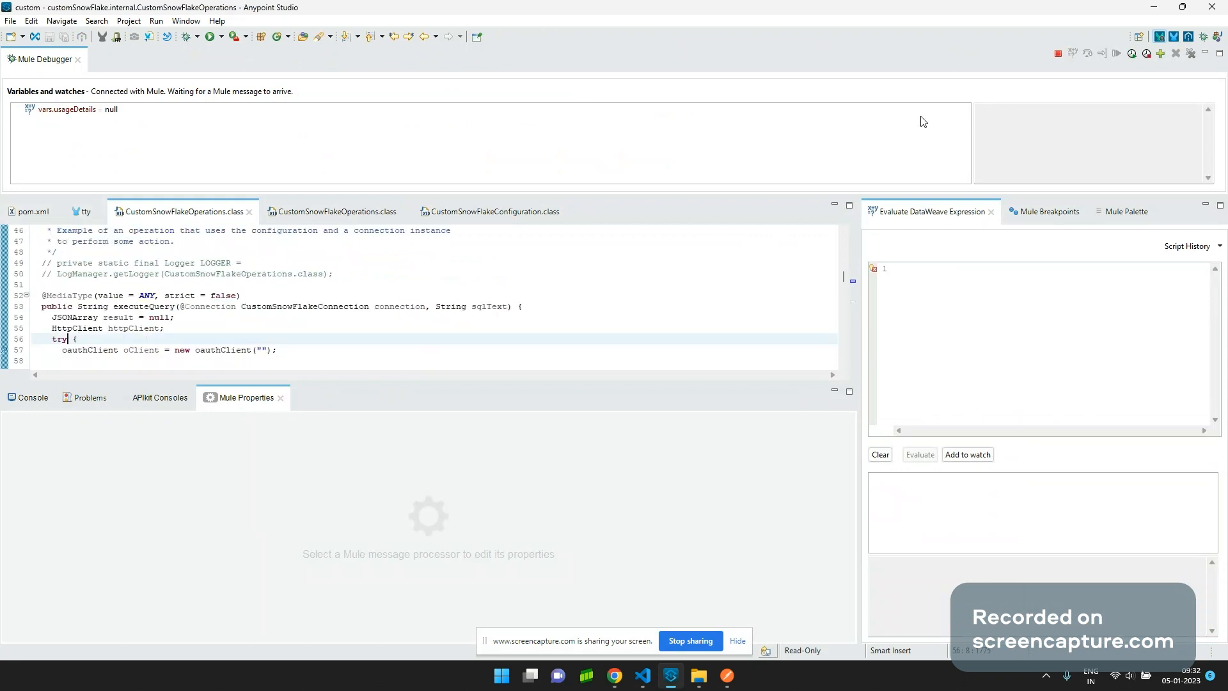
Switch the workbench layout and compare the token request against the Postman version.
{"action": "left_click", "coordinate": [1174, 39]}
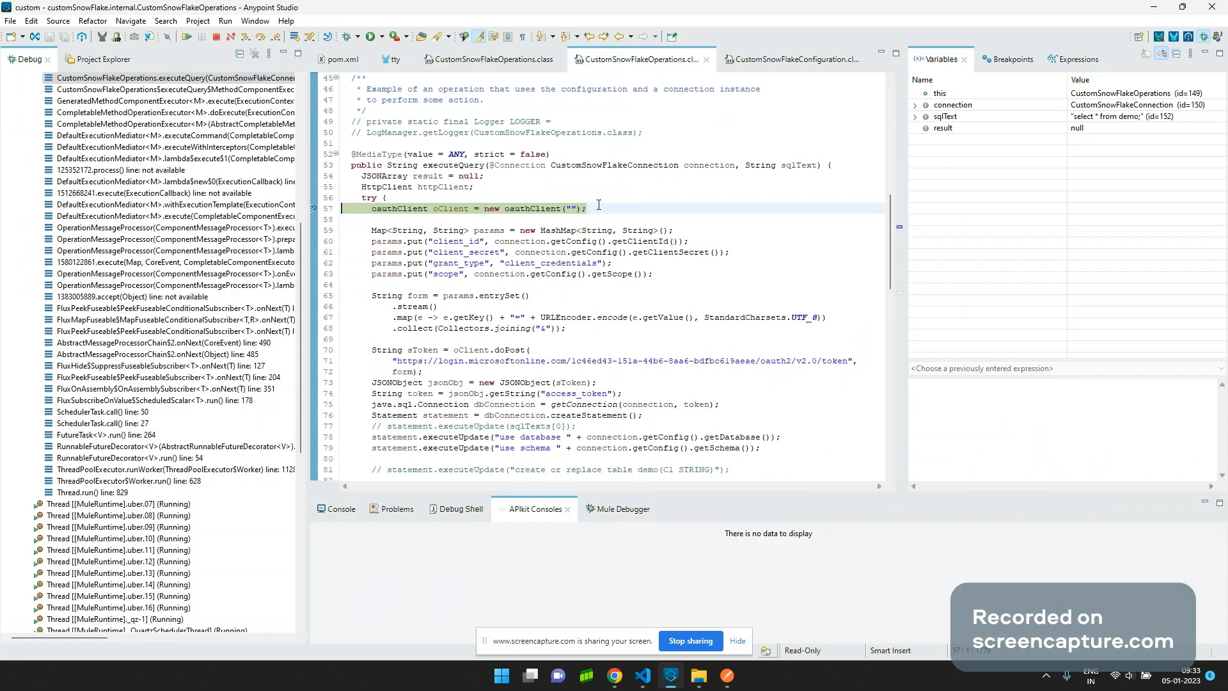
{"action": "left_click", "coordinate": [727, 677]}
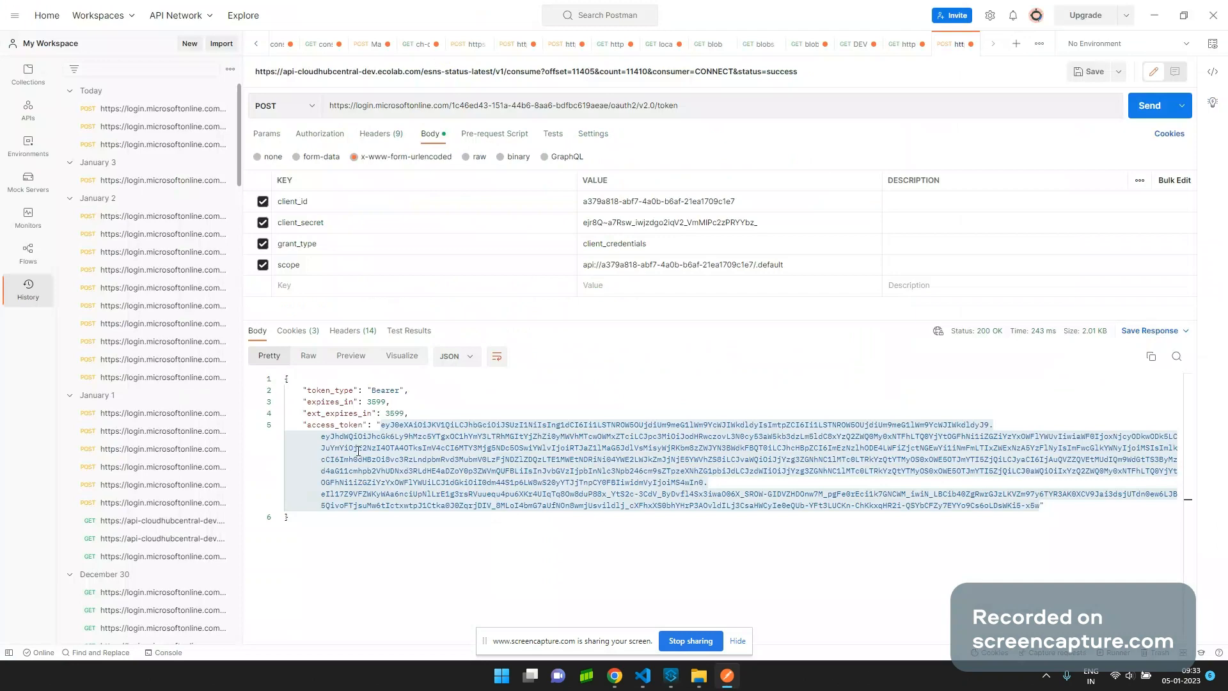
{"action": "key", "text": "alt+Tab"}
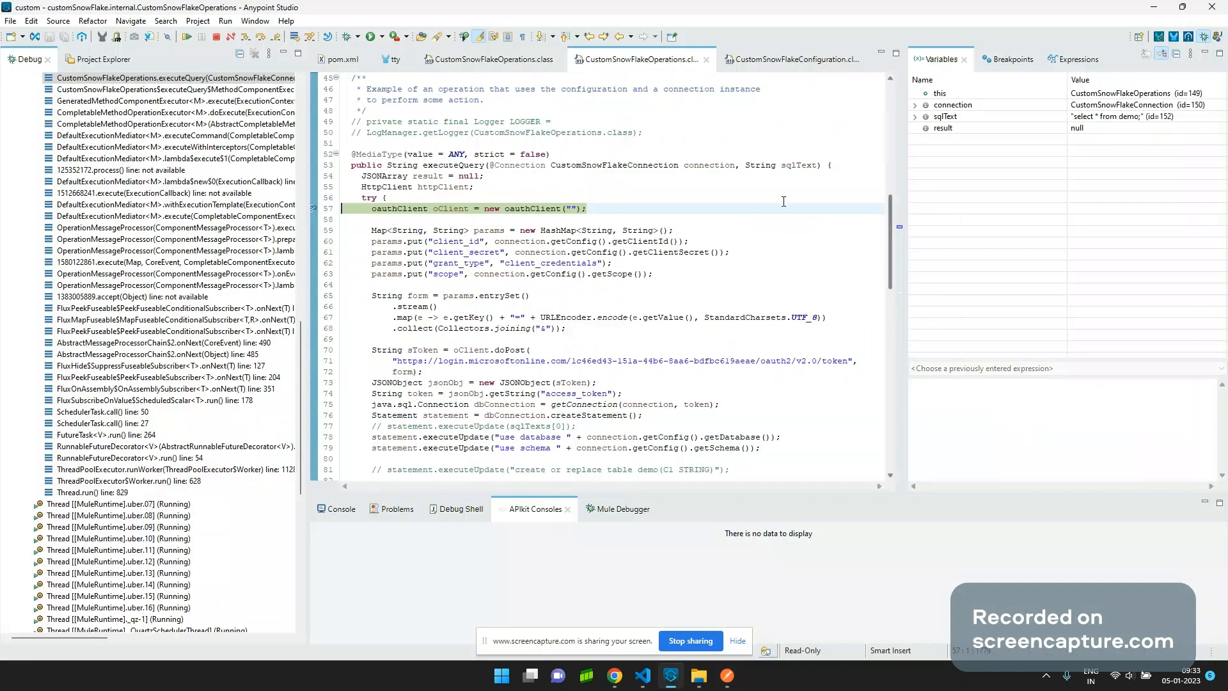
Step over lines 57 to 75 until the Azure AD token response is parsed and extracted.
{"action": "left_click", "coordinate": [261, 38]}
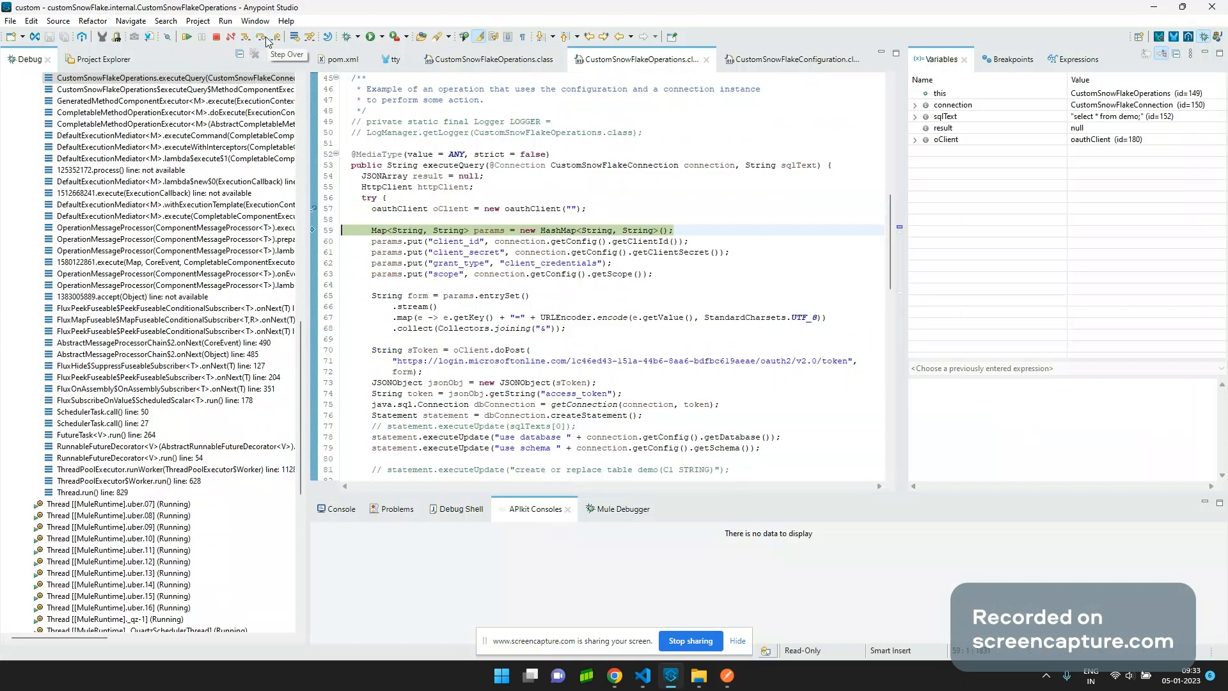
{"action": "double_click", "coordinate": [265, 39]}
{"action": "left_click", "coordinate": [265, 40]}
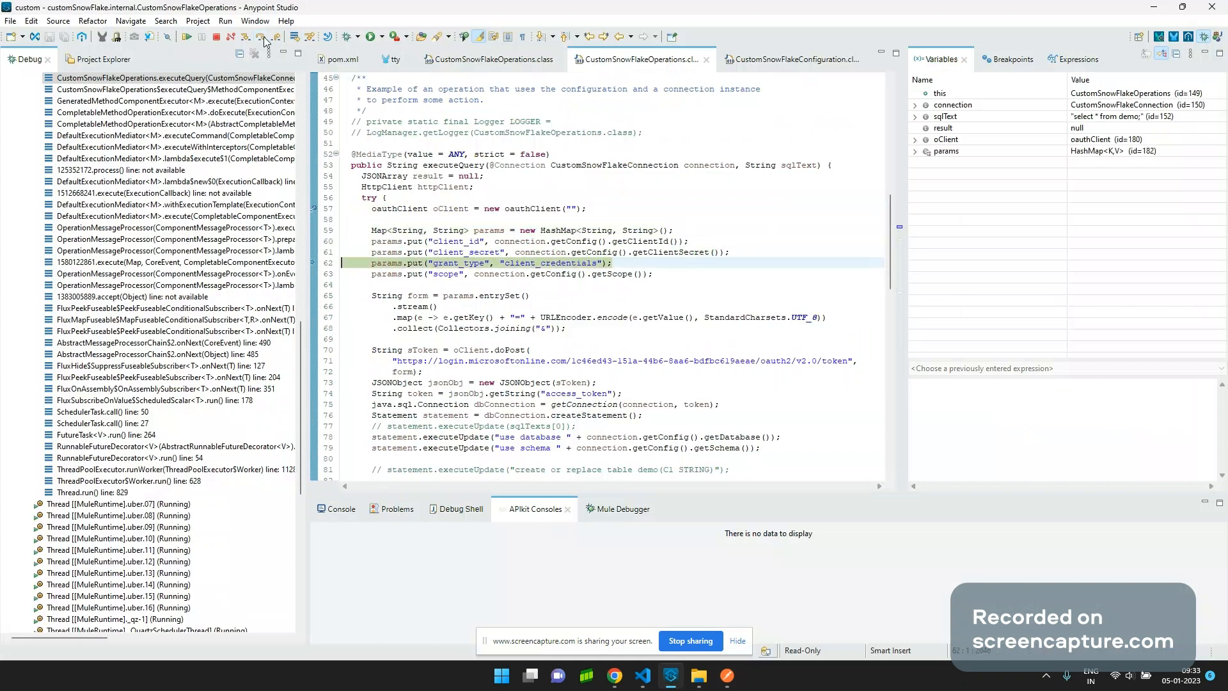
{"action": "left_click", "coordinate": [265, 40]}
{"action": "left_click", "coordinate": [265, 39]}
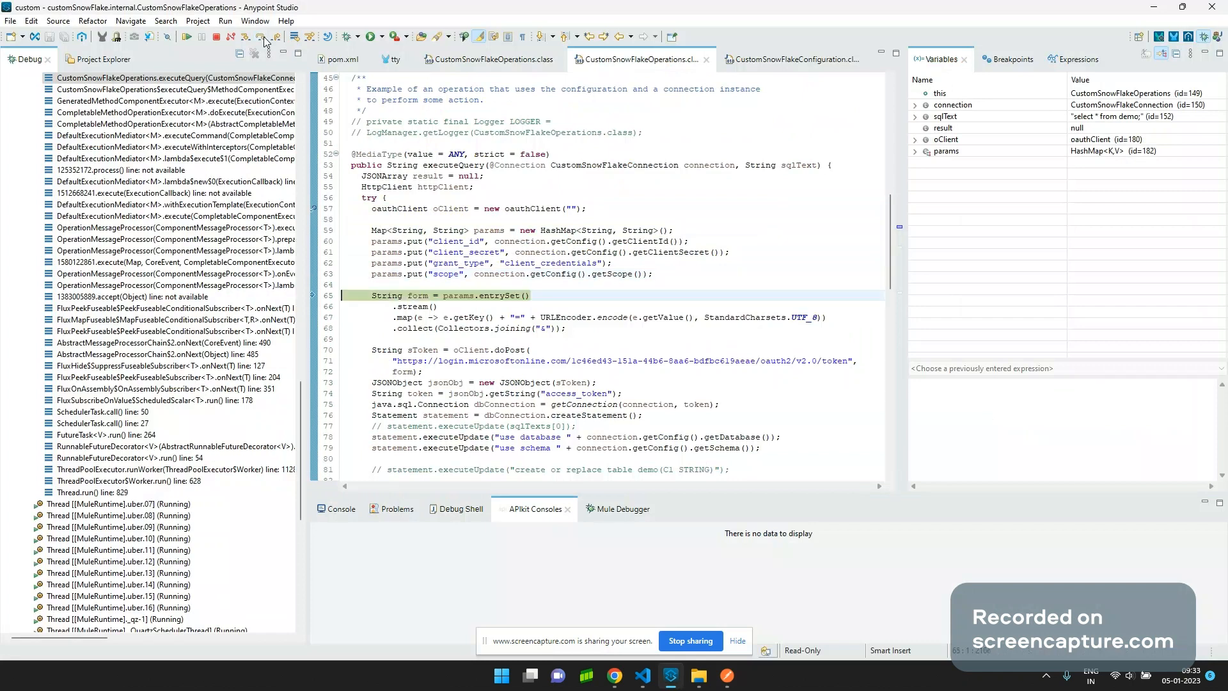
{"action": "left_click", "coordinate": [265, 40]}
{"action": "left_click", "coordinate": [265, 40]}
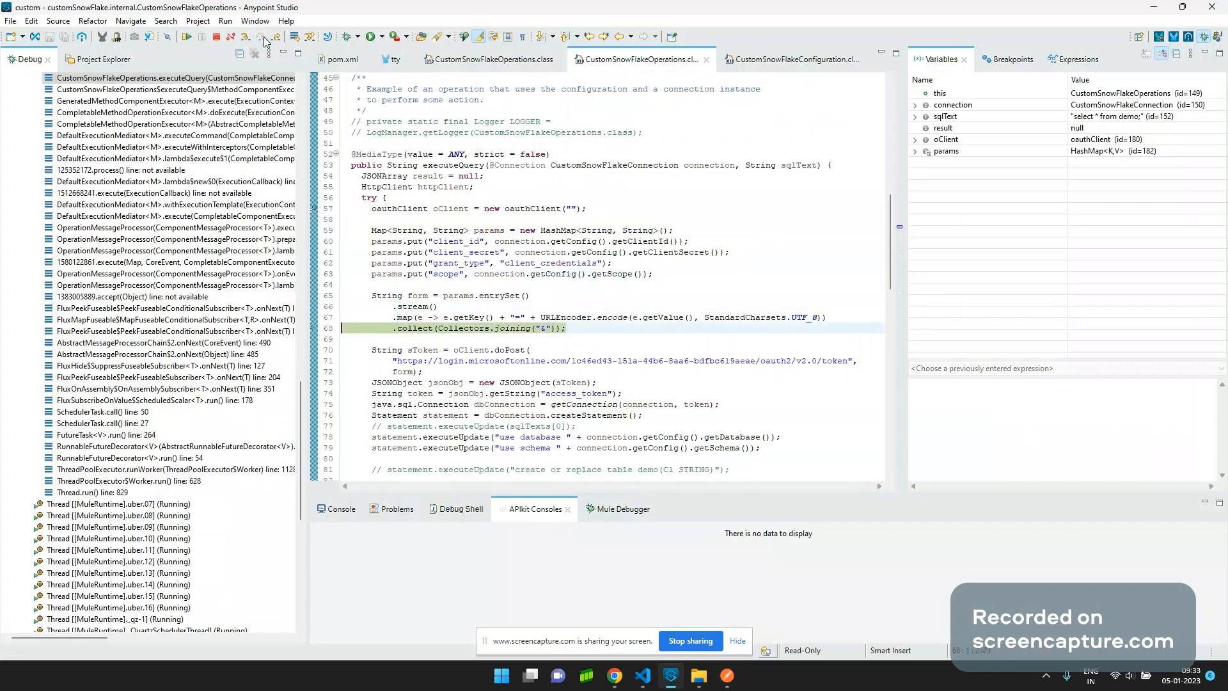
{"action": "left_click", "coordinate": [265, 40]}
{"action": "left_click", "coordinate": [265, 39]}
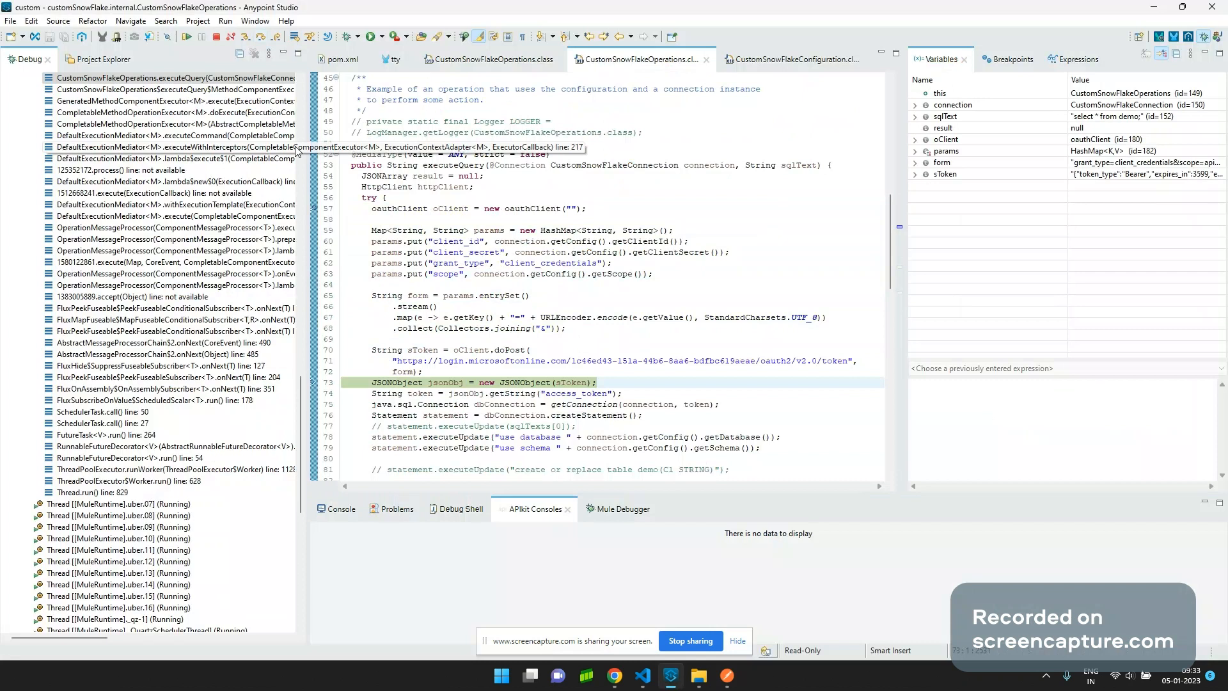
{"action": "left_click", "coordinate": [265, 39]}
{"action": "left_click", "coordinate": [265, 39]}
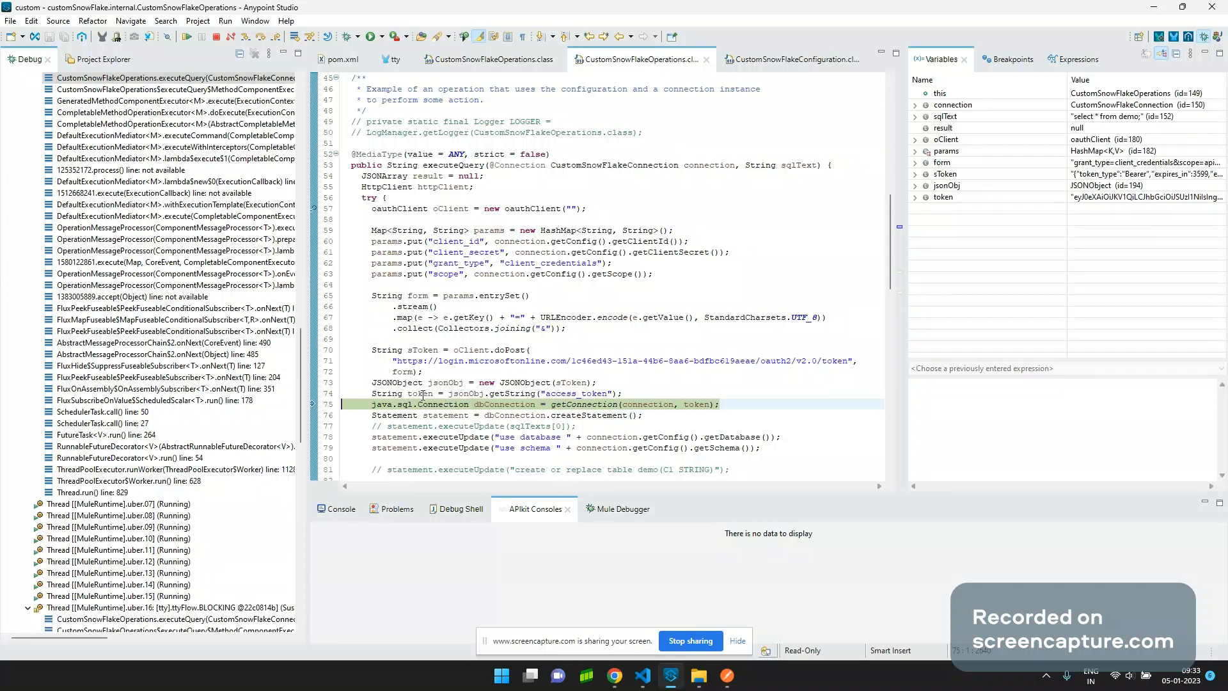
Inspect the token variable and copy the full access token value.
{"action": "mouse_move", "coordinate": [423, 394]}
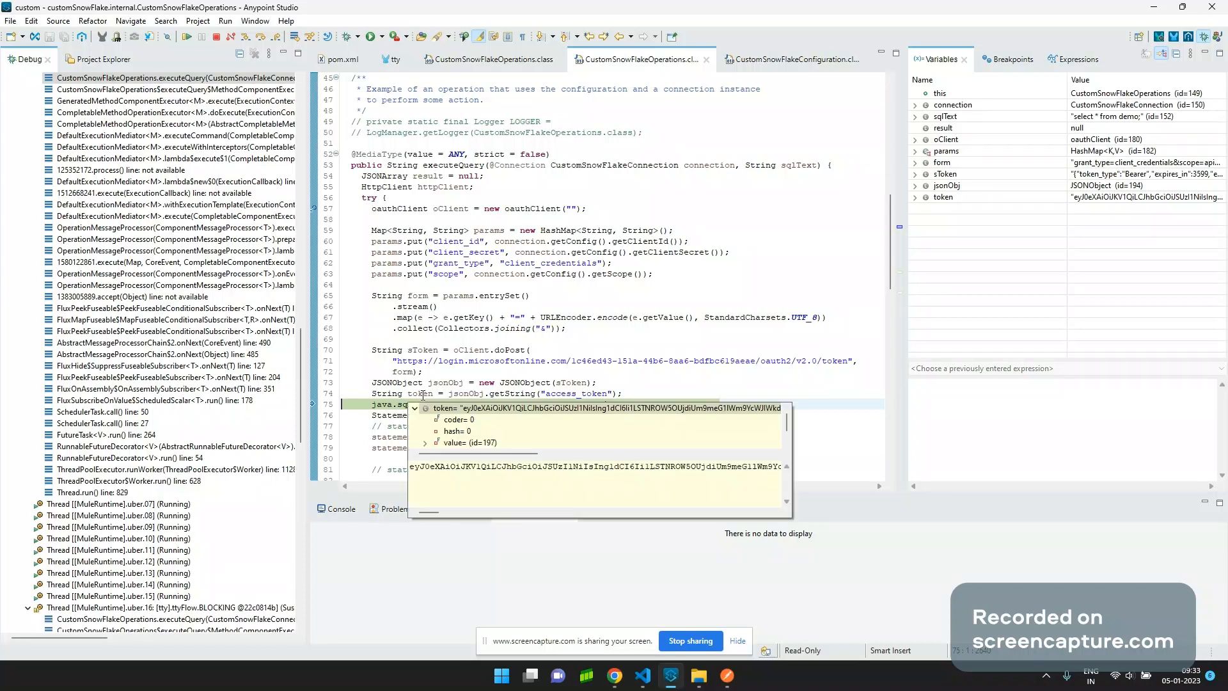
{"action": "left_click", "coordinate": [453, 469]}
{"action": "key", "text": "ctrl+a"}
{"action": "left_click", "coordinate": [513, 463]}
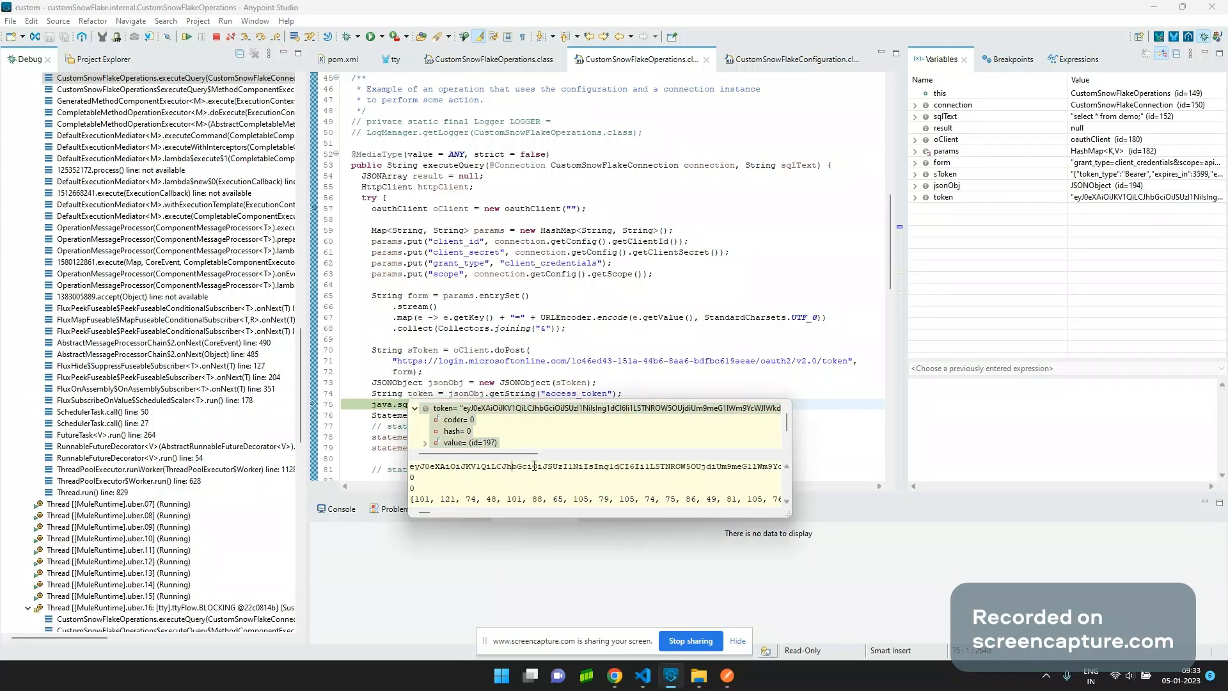
{"action": "key", "text": "ctrl+a"}
{"action": "left_click", "coordinate": [1152, 196]}
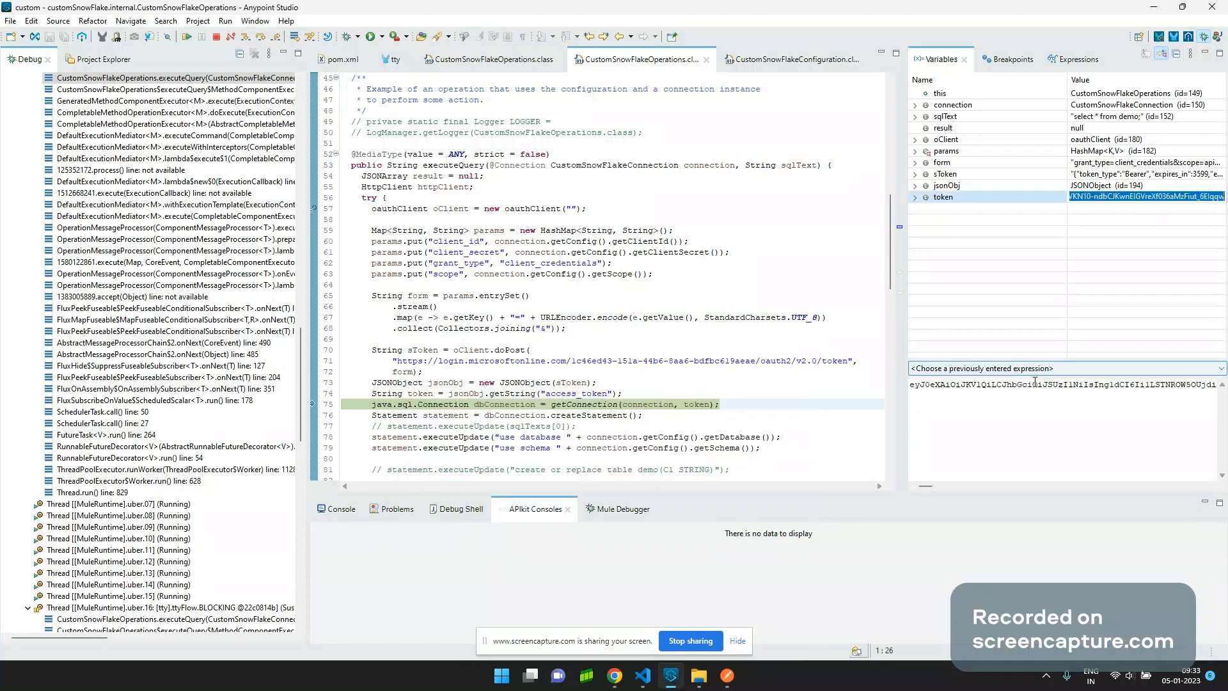
{"action": "left_click", "coordinate": [1035, 384]}
{"action": "key", "text": "ctrl+a"}
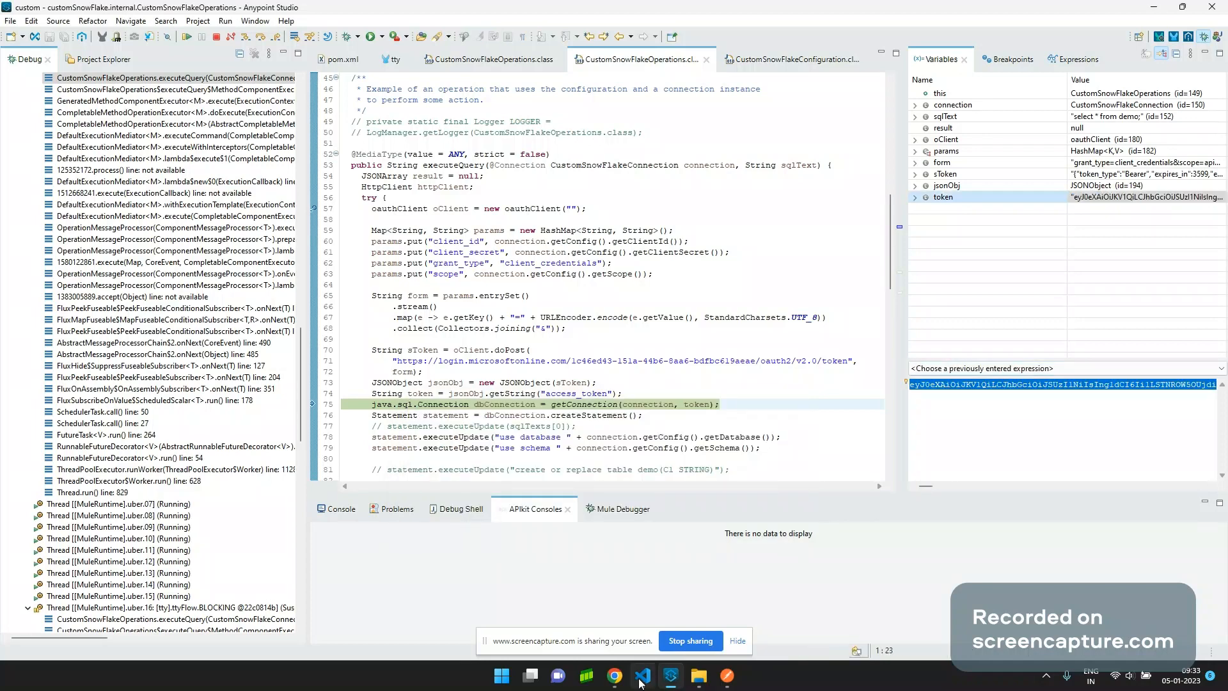
{"action": "left_click", "coordinate": [614, 675]}
Paste the copied token into jwt.io and confirm the session:role:sysadmin role claim.
{"action": "left_click", "coordinate": [544, 611]}
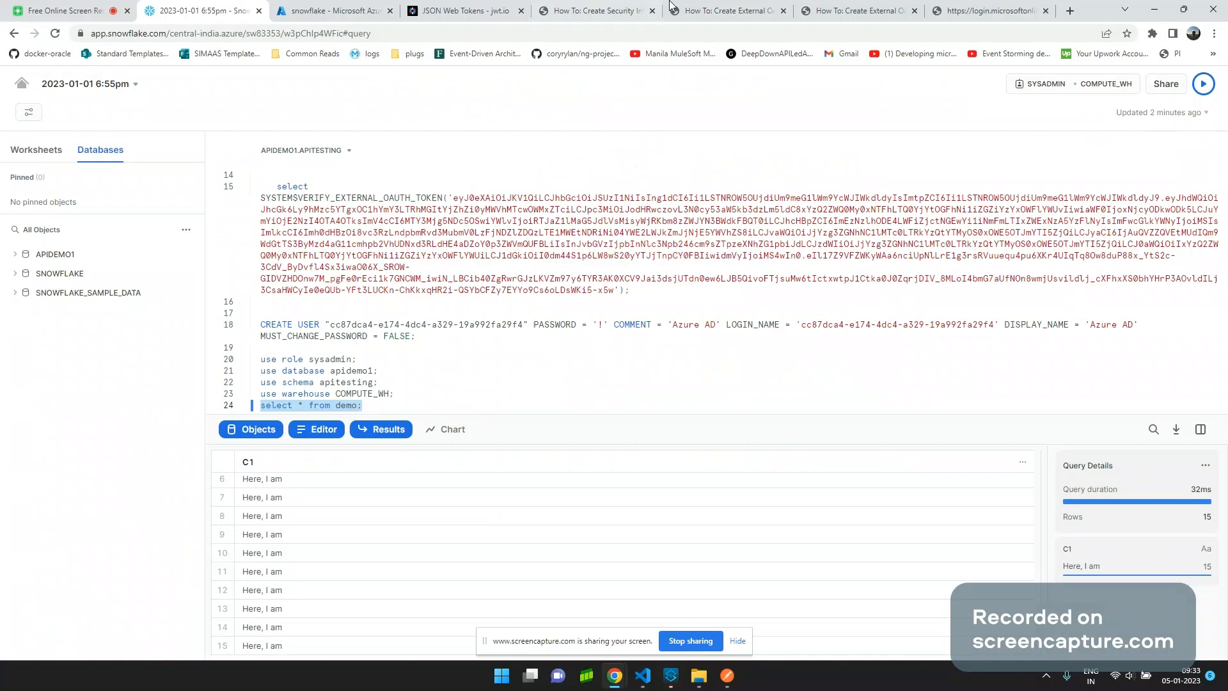
{"action": "left_click", "coordinate": [489, 14]}
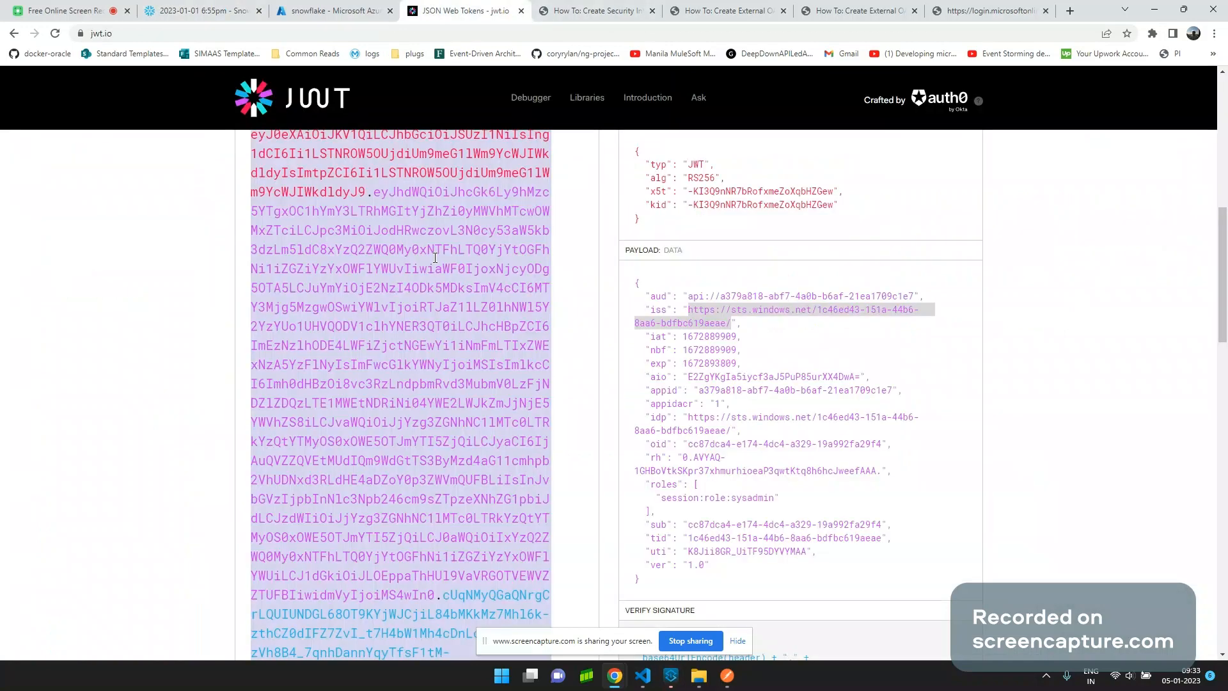
{"action": "key", "text": "ctrl+v"}
{"action": "double_click", "coordinate": [800, 334]}
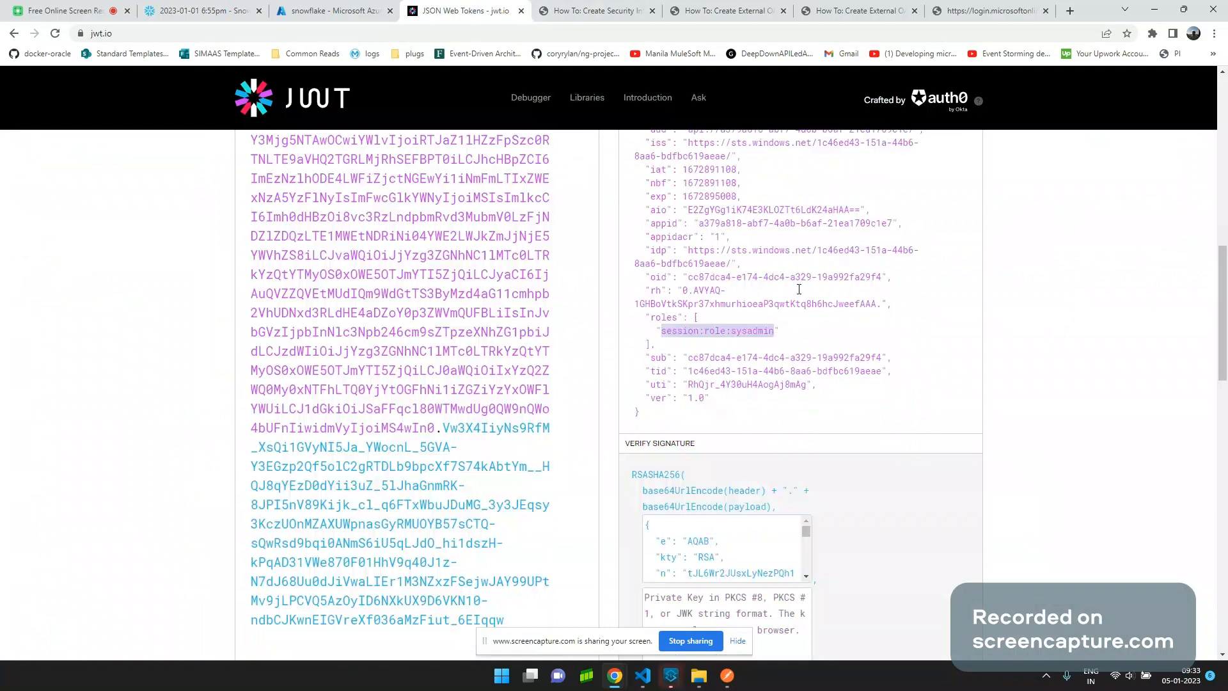
{"action": "key", "text": "alt+Tab"}
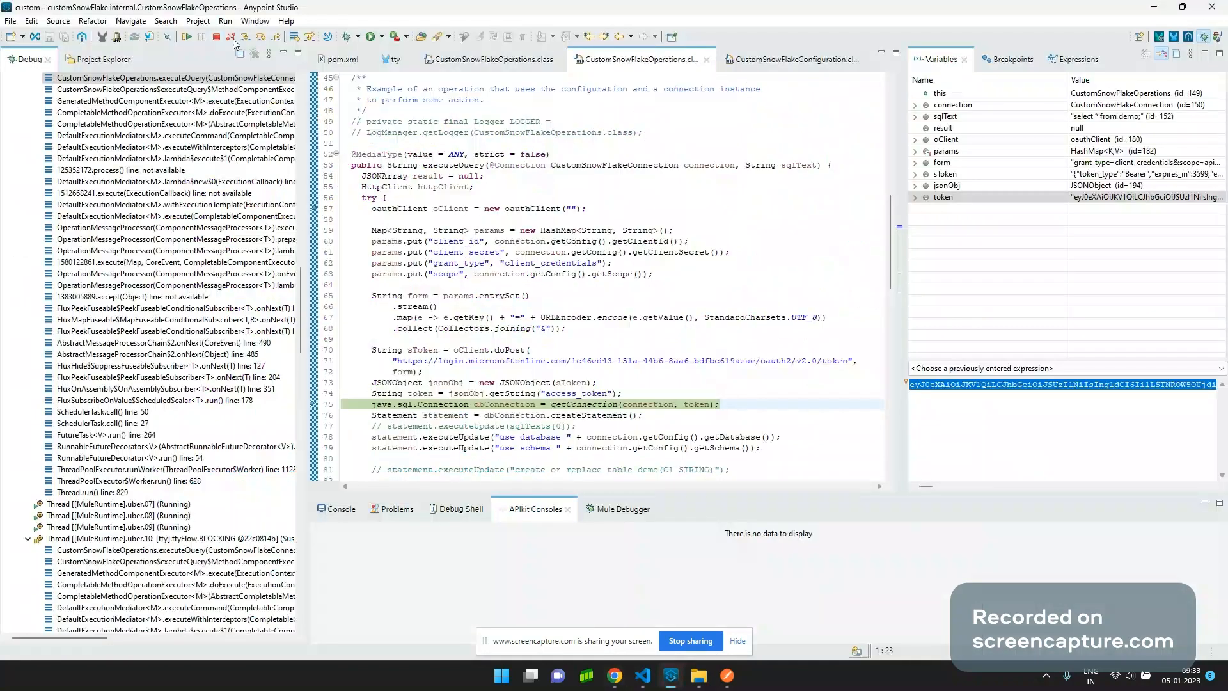
Step past opening the Snowflake connection and creating the statement to run select * from demo.
{"action": "left_click", "coordinate": [260, 37]}
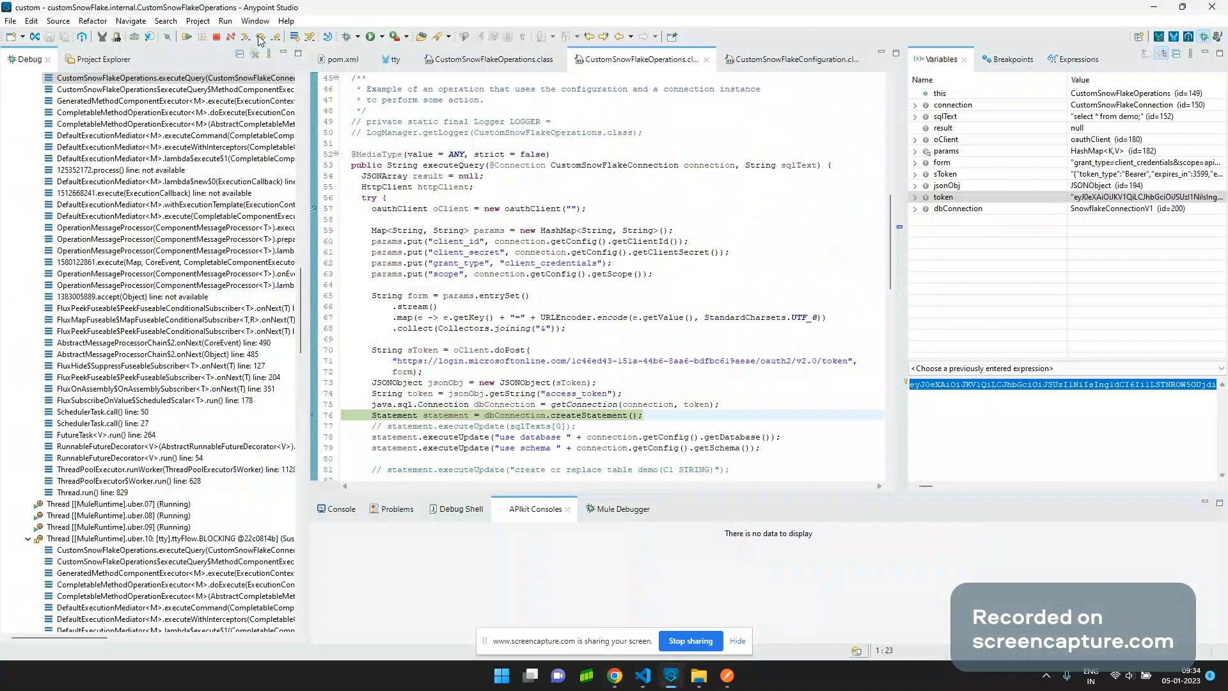
{"action": "left_click", "coordinate": [260, 39]}
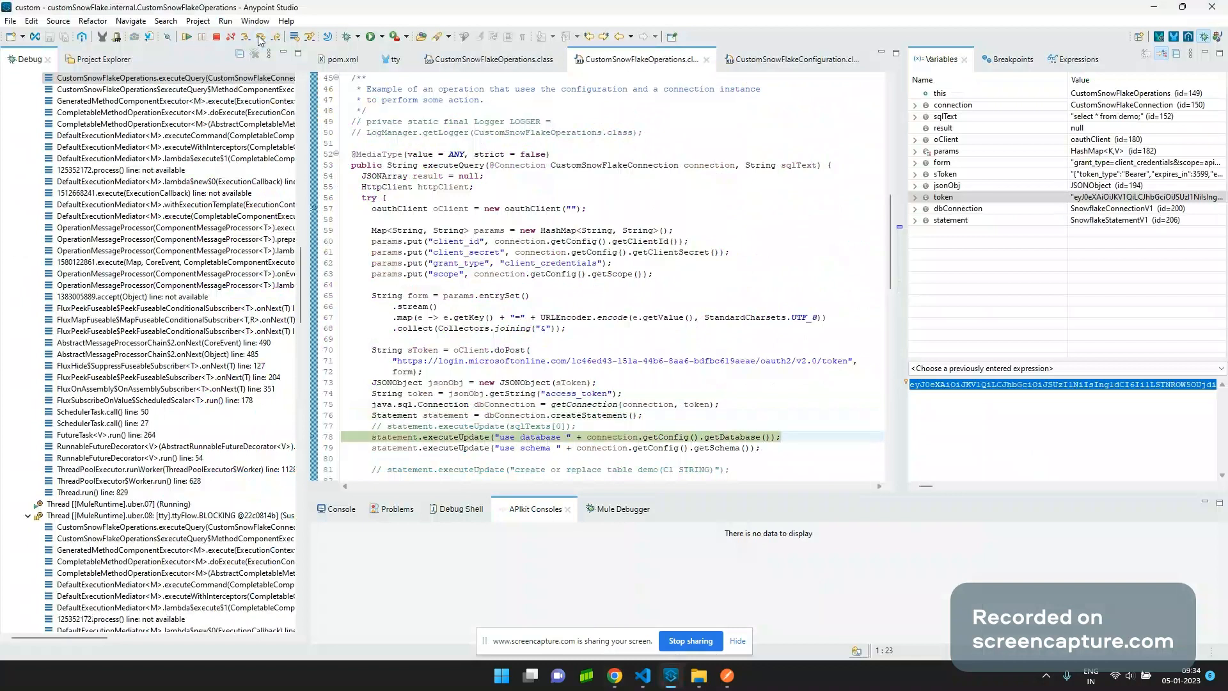
{"action": "left_click", "coordinate": [261, 39]}
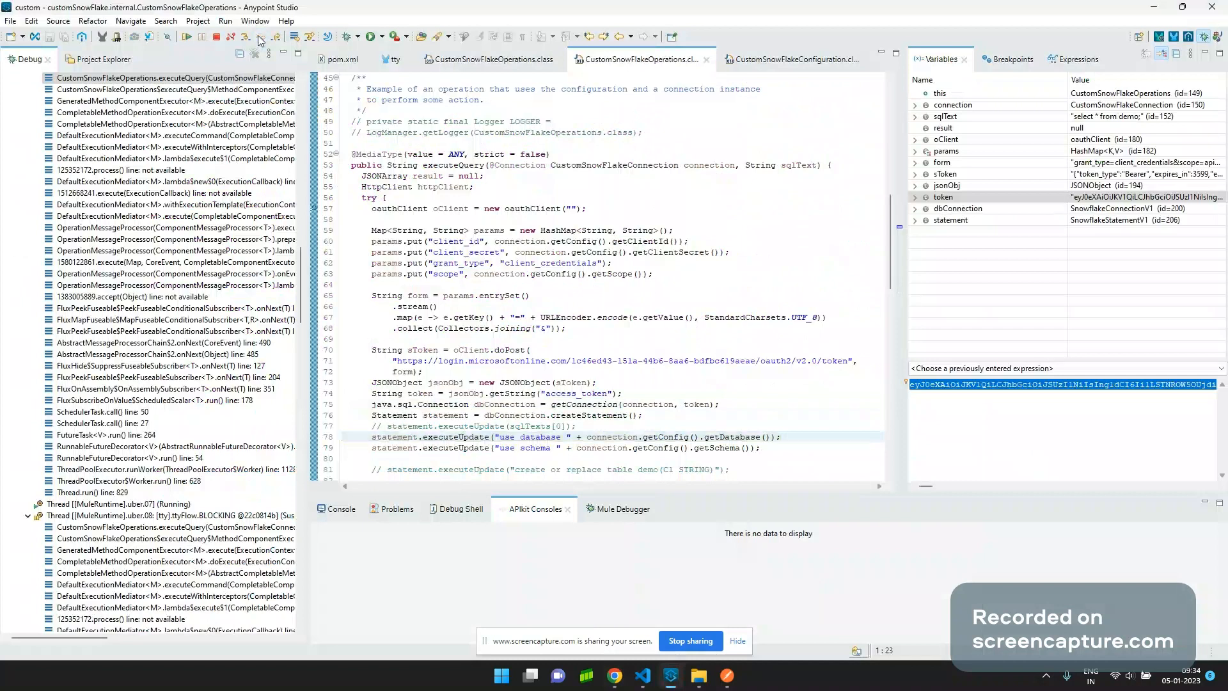
{"action": "left_click", "coordinate": [260, 39]}
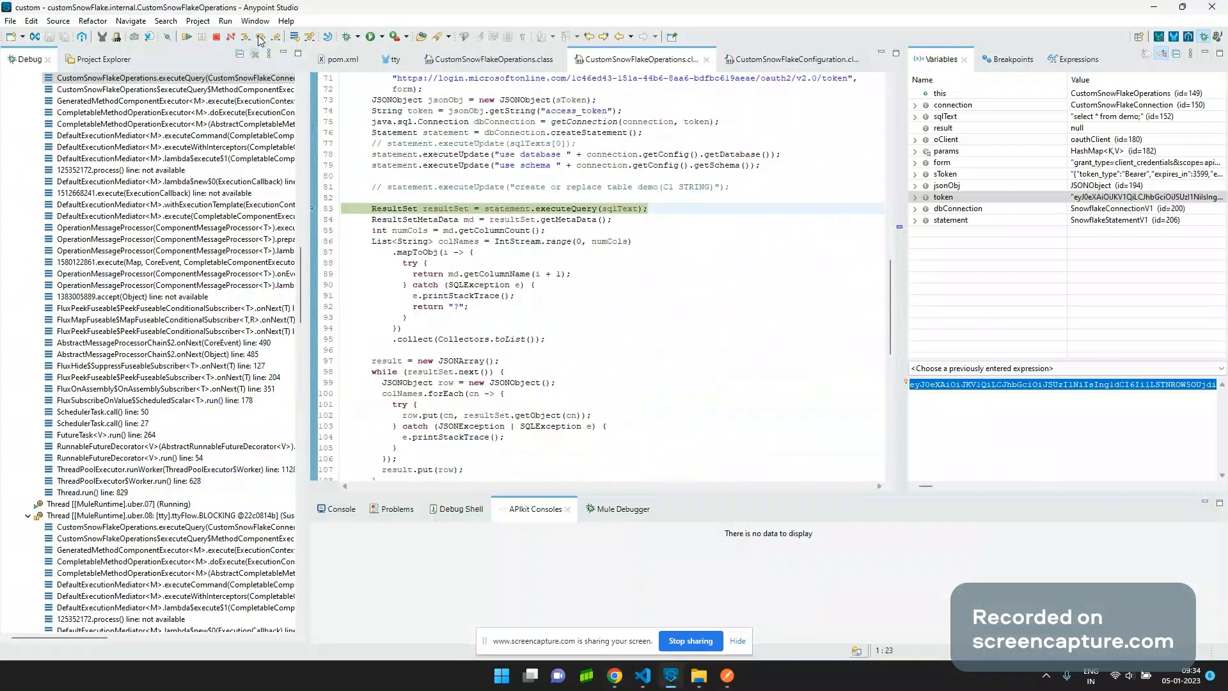
{"action": "left_click", "coordinate": [261, 39]}
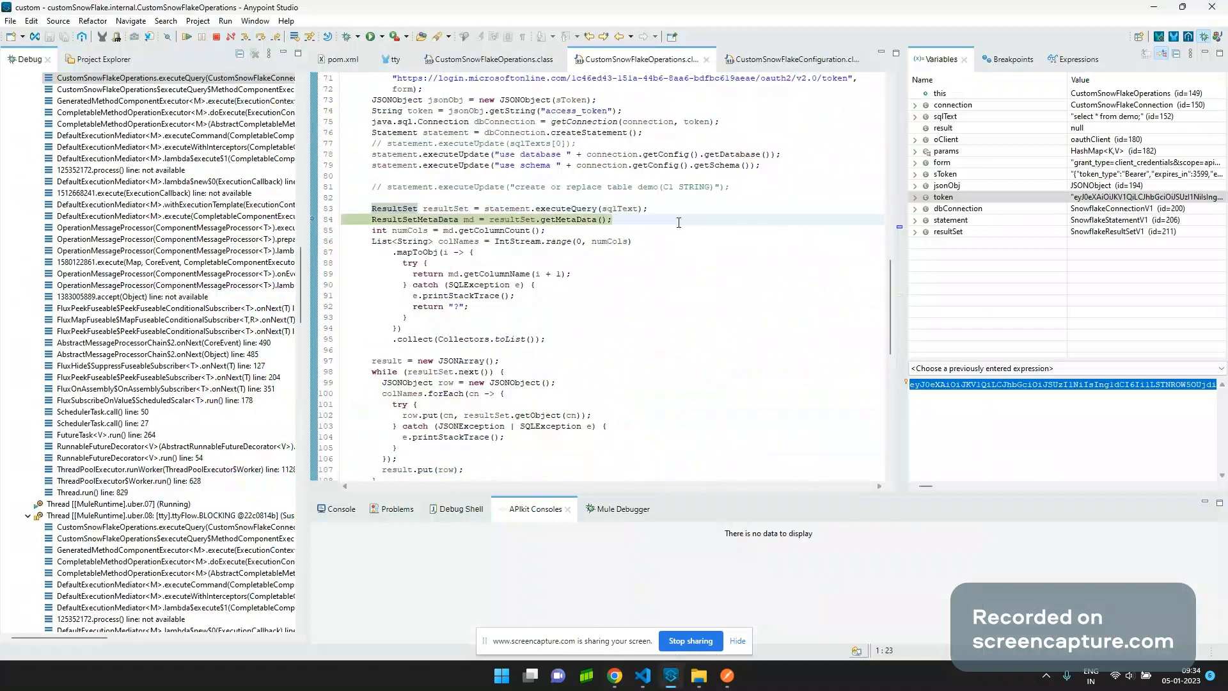
Inspect the sqlText value, close its preview, and enlarge the Debug view.
{"action": "mouse_move", "coordinate": [613, 209]}
{"action": "left_click_drag", "start_coordinate": [702, 282], "coordinate": [556, 268]}
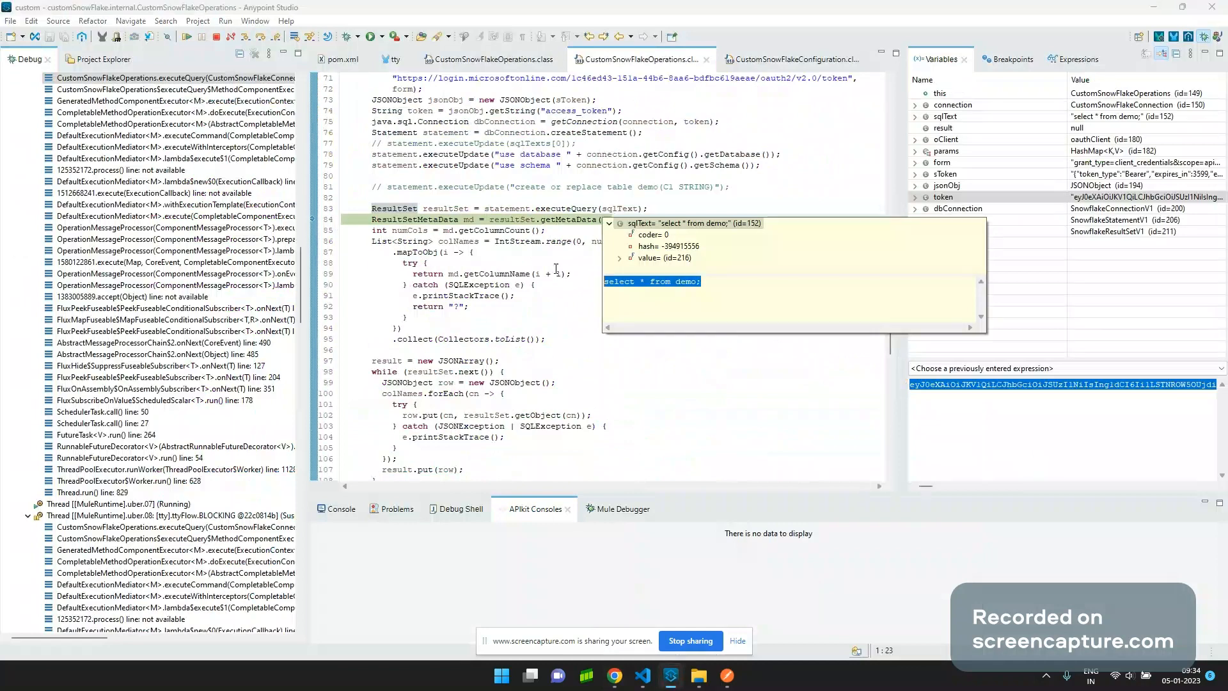
{"action": "left_click", "coordinate": [24, 62]}
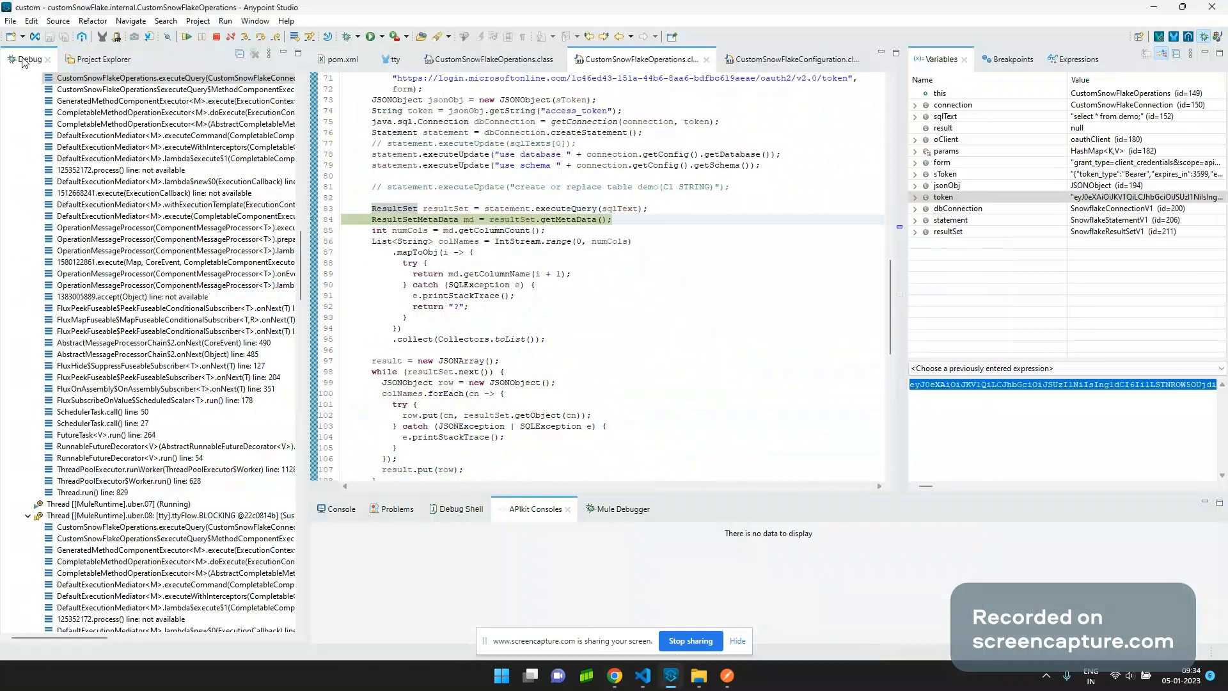
{"action": "double_click", "coordinate": [25, 59]}
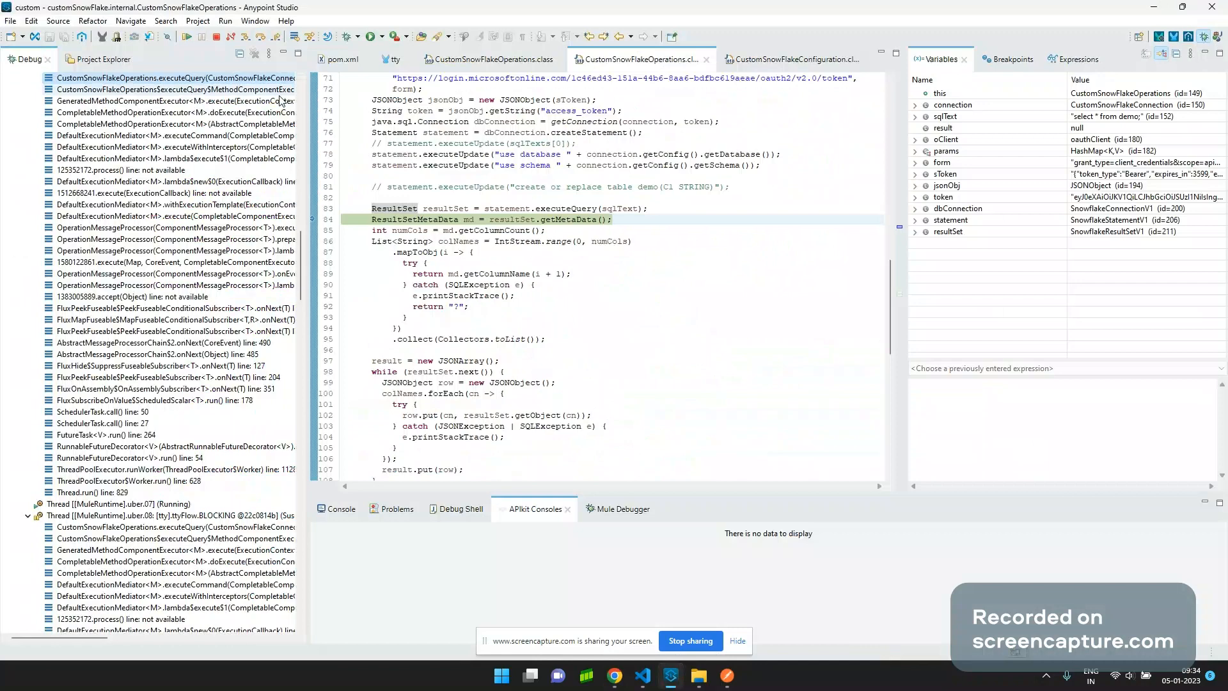
{"action": "left_click", "coordinate": [343, 60]}
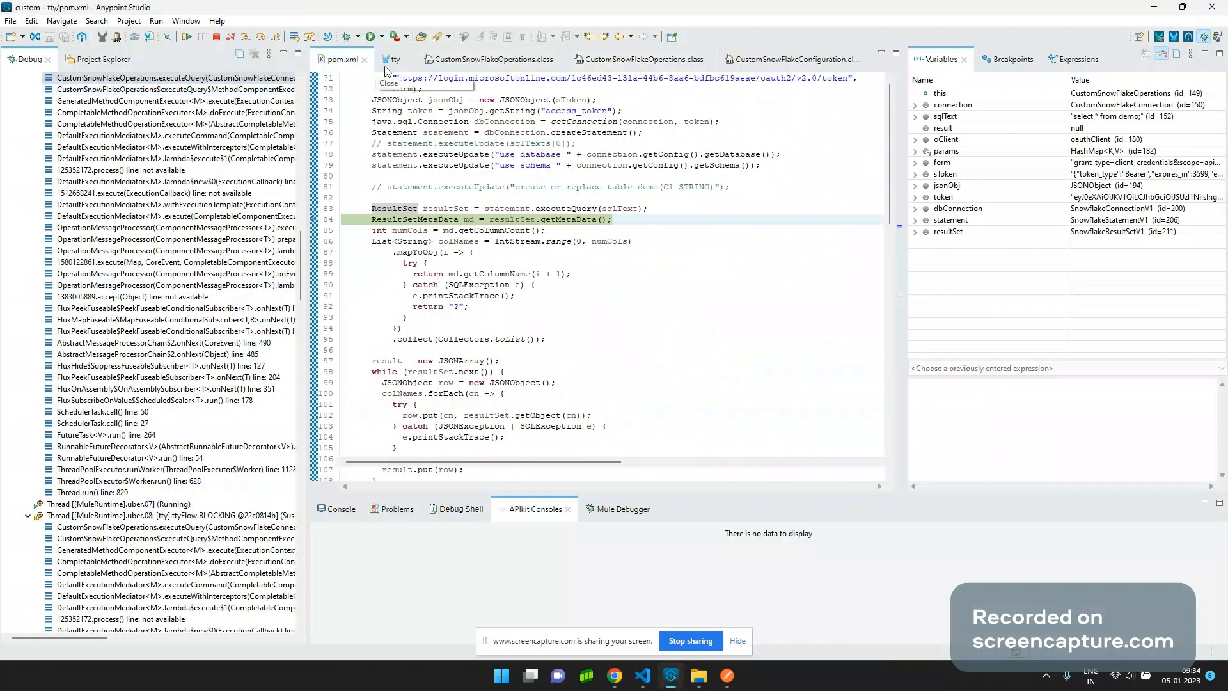
{"action": "left_click", "coordinate": [742, 349]}
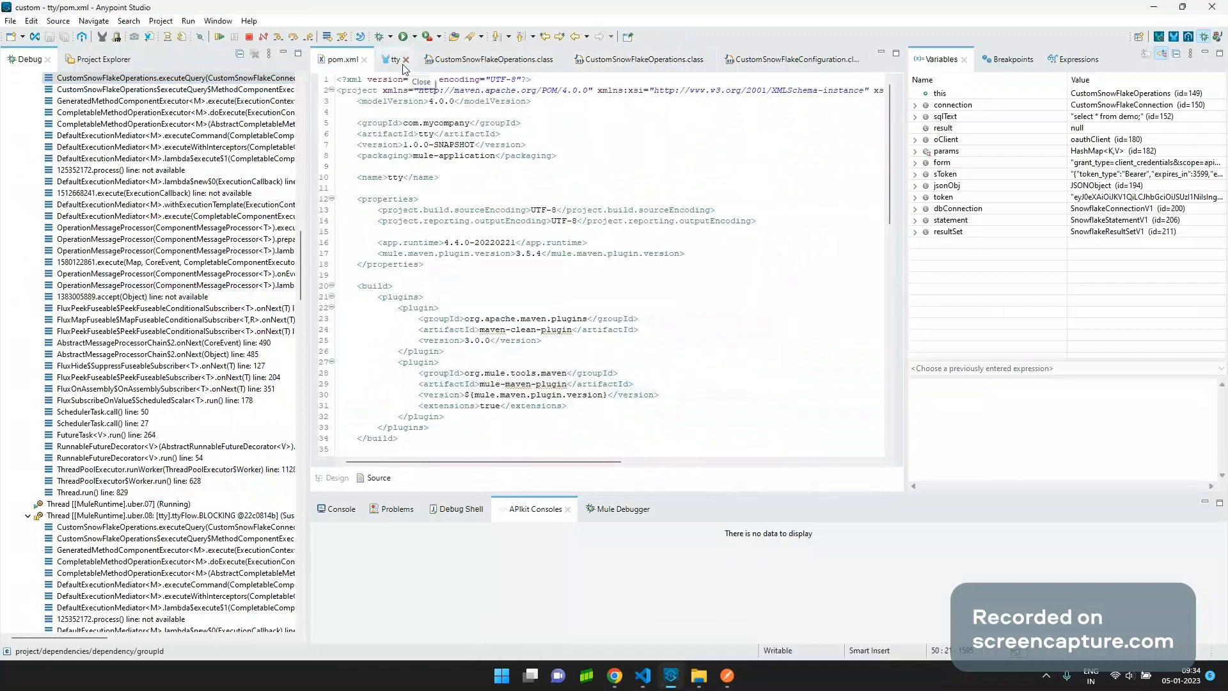
{"action": "left_click", "coordinate": [397, 64]}
{"action": "key", "text": "Escape"}
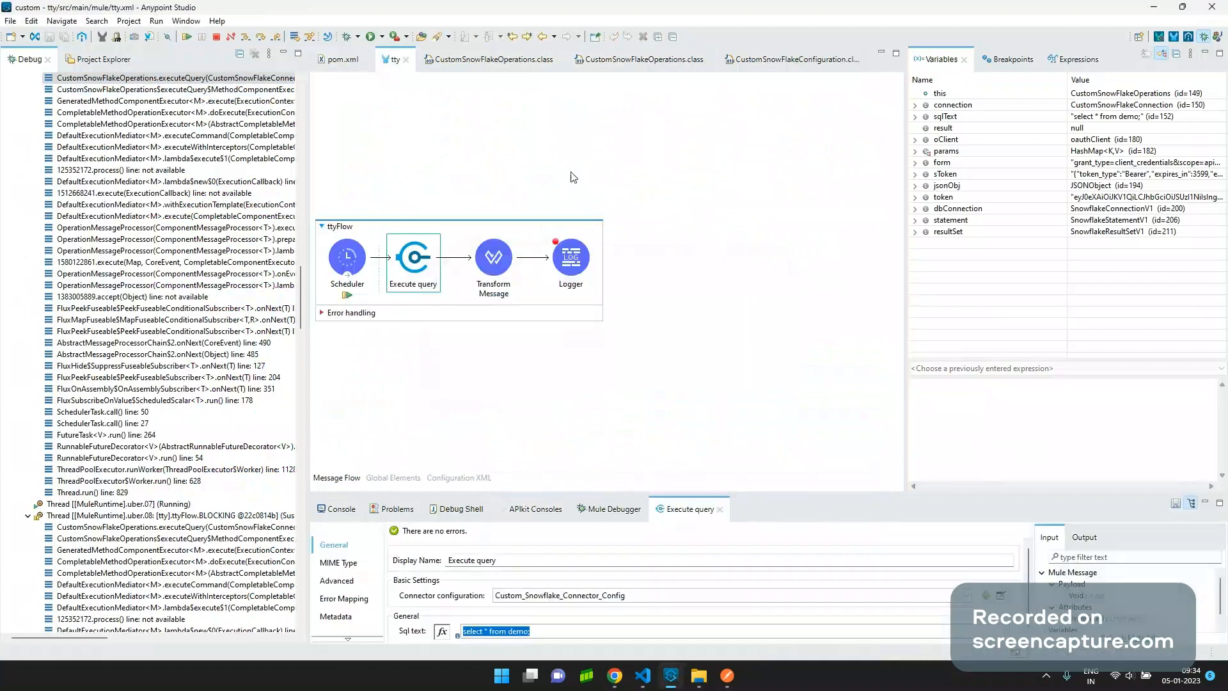
{"action": "left_click", "coordinate": [466, 60]}
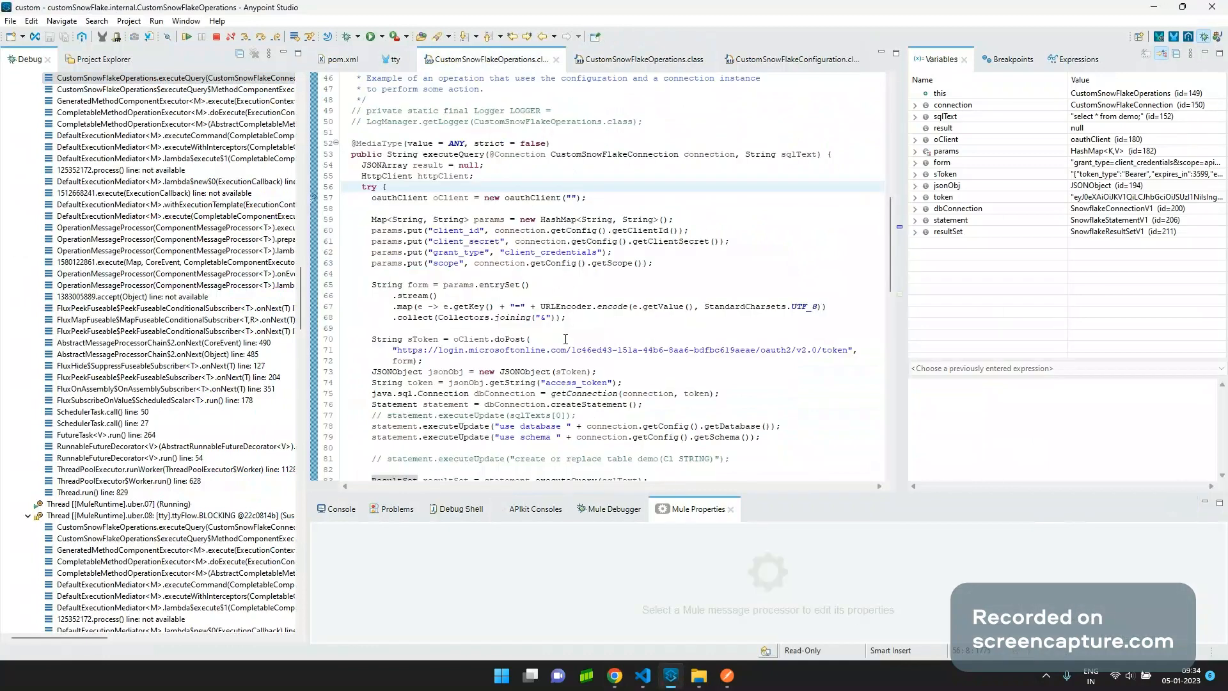
Step through reading the result metadata, column names, and creating the empty JSON array.
{"action": "left_click", "coordinate": [263, 36]}
{"action": "left_click", "coordinate": [263, 36]}
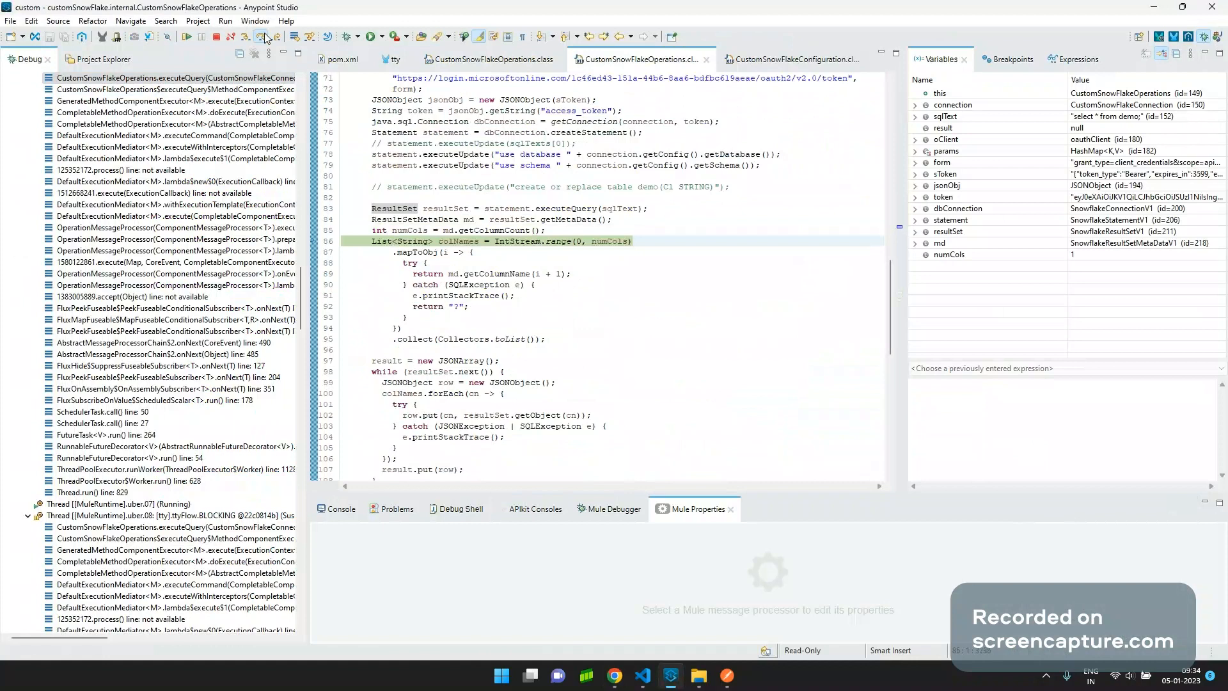
{"action": "left_click", "coordinate": [263, 36]}
{"action": "left_click", "coordinate": [263, 37]}
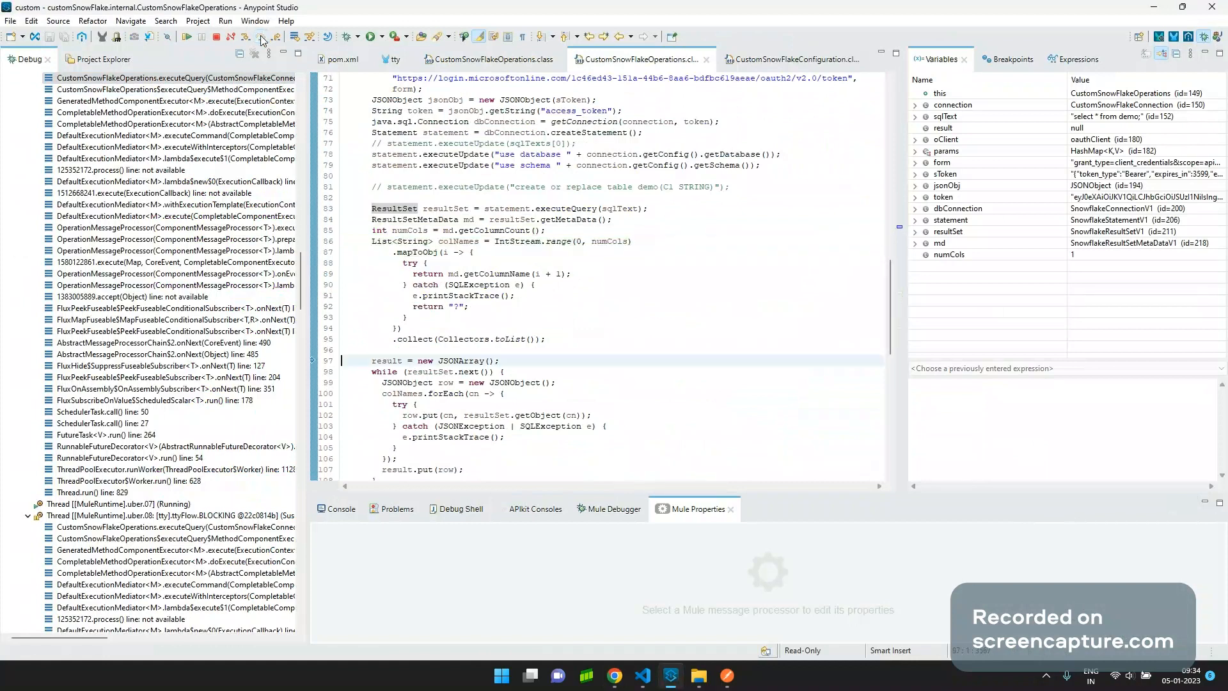
{"action": "left_click", "coordinate": [263, 36]}
Step through each row iteration, adding every demo row to the JSON result, then continue.
{"action": "left_click", "coordinate": [263, 37]}
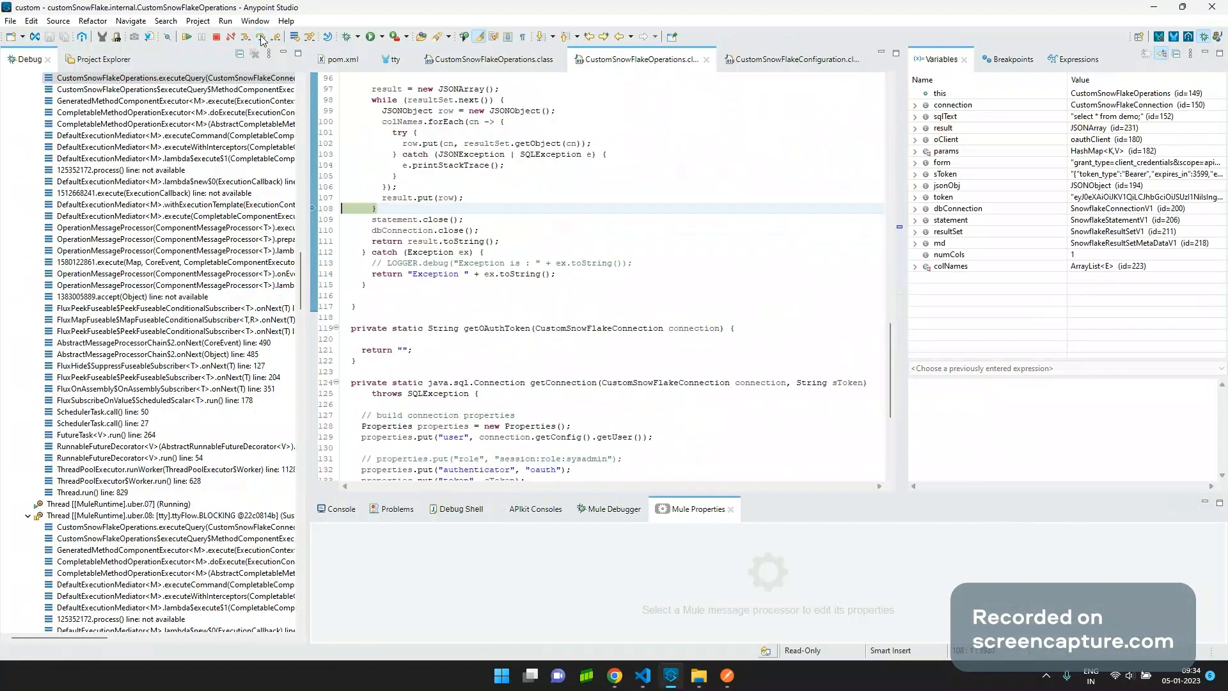
{"action": "left_click", "coordinate": [263, 37]}
{"action": "left_click", "coordinate": [263, 37]}
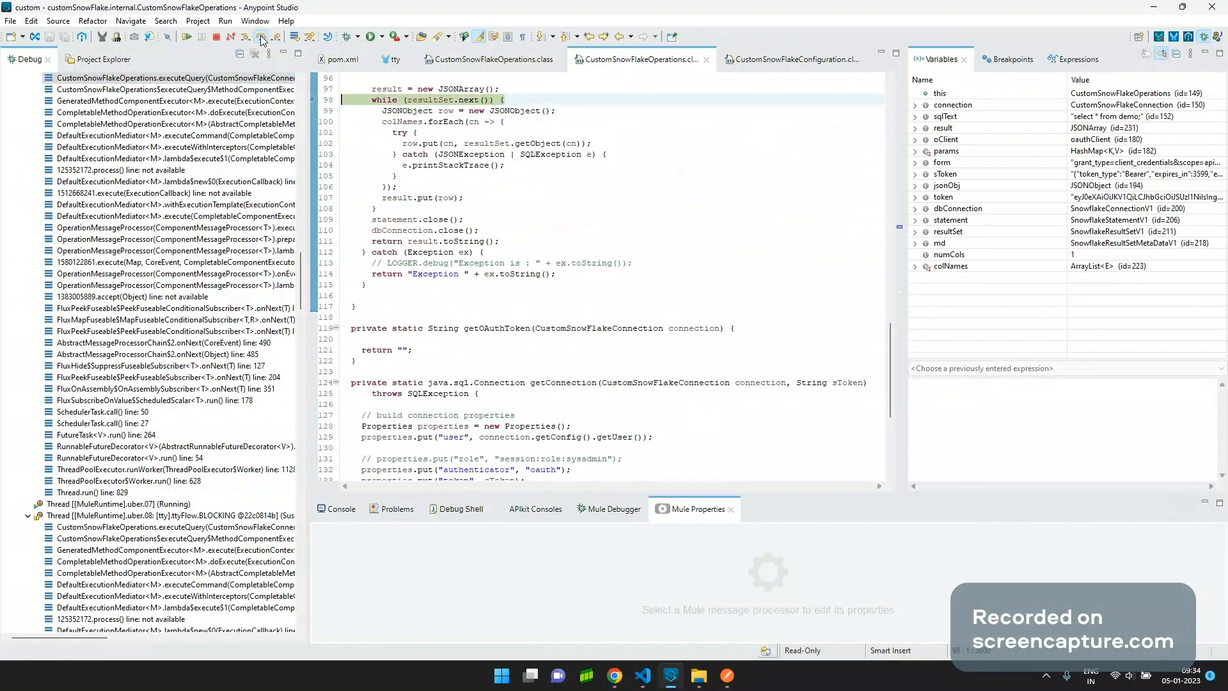
{"action": "left_click", "coordinate": [263, 37]}
{"action": "left_click", "coordinate": [263, 37]}
{"action": "left_click", "coordinate": [263, 37]}
{"action": "left_click", "coordinate": [263, 37]}
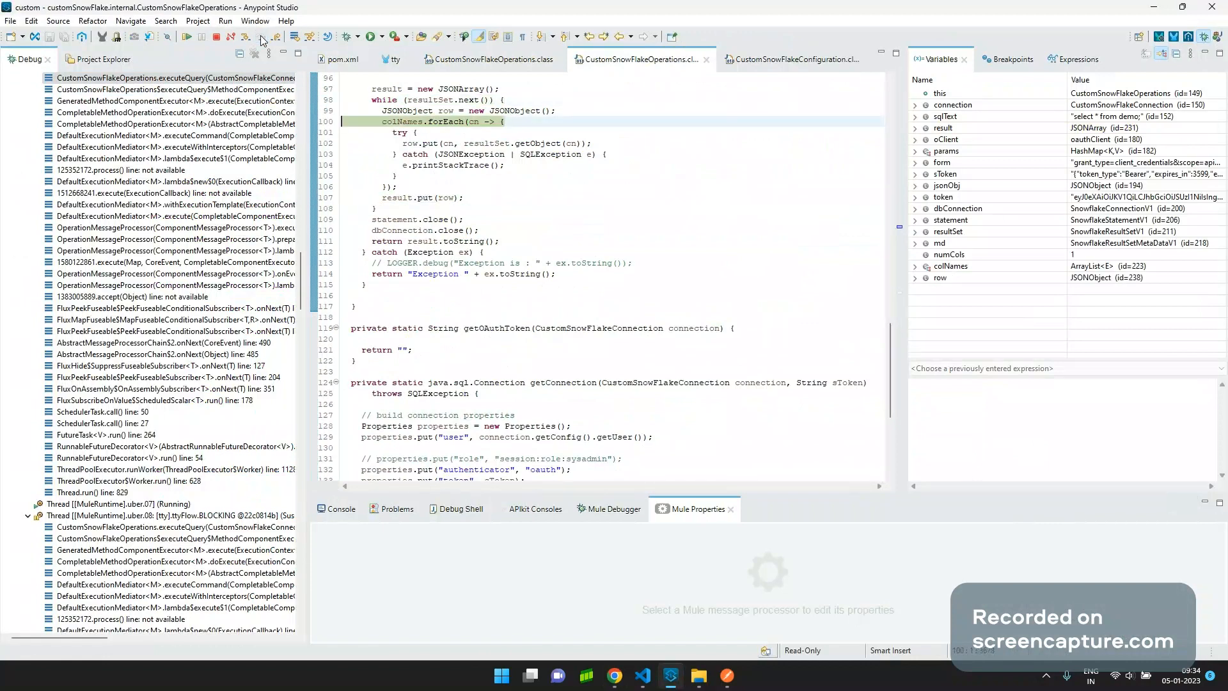
{"action": "left_click", "coordinate": [262, 38]}
{"action": "left_click", "coordinate": [263, 39]}
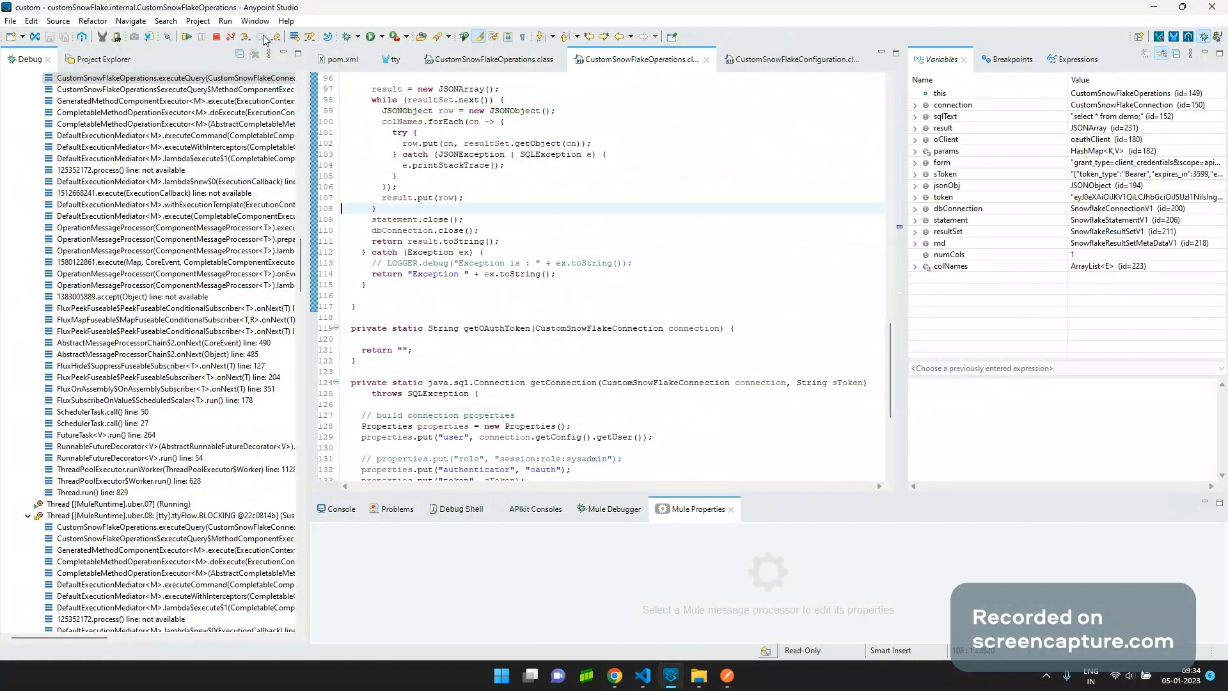
{"action": "left_click", "coordinate": [263, 39]}
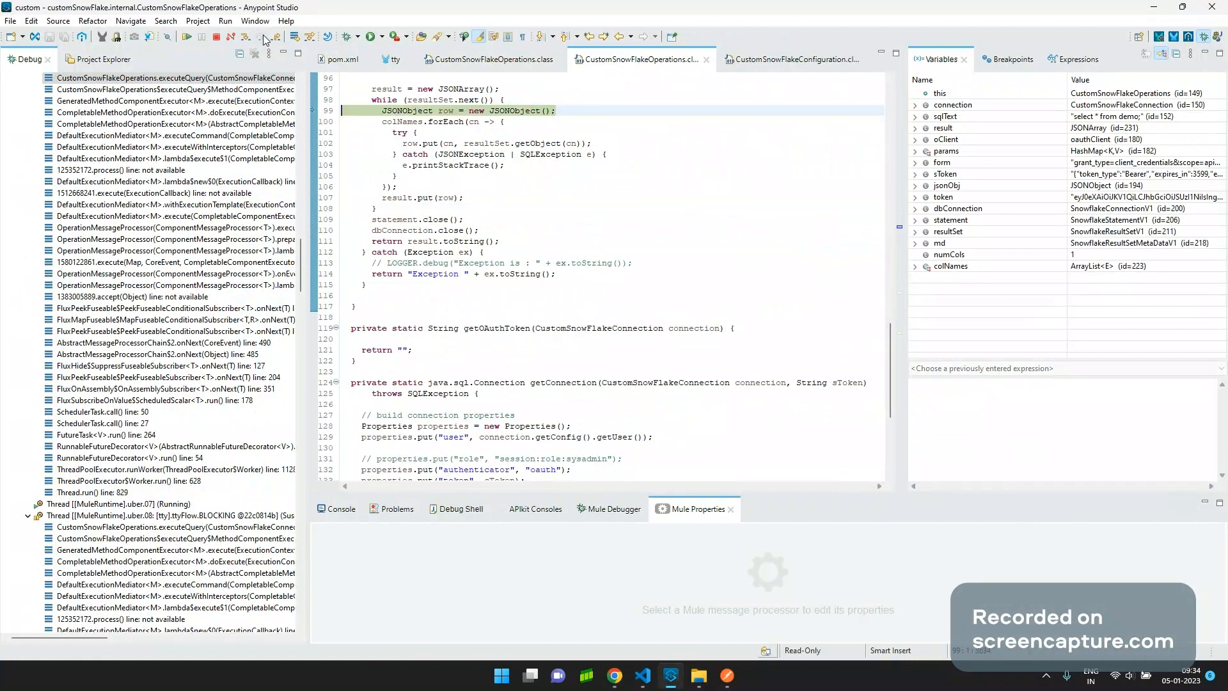
{"action": "left_click", "coordinate": [263, 38]}
{"action": "left_click", "coordinate": [263, 39]}
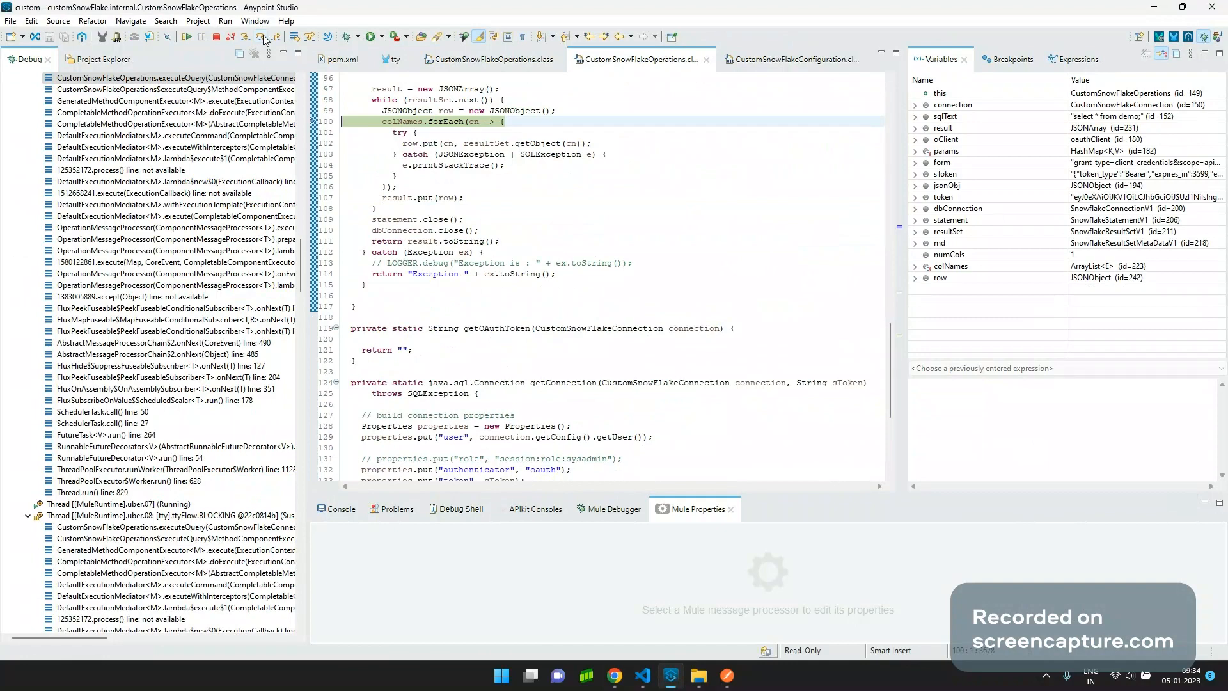
{"action": "left_click", "coordinate": [263, 39]}
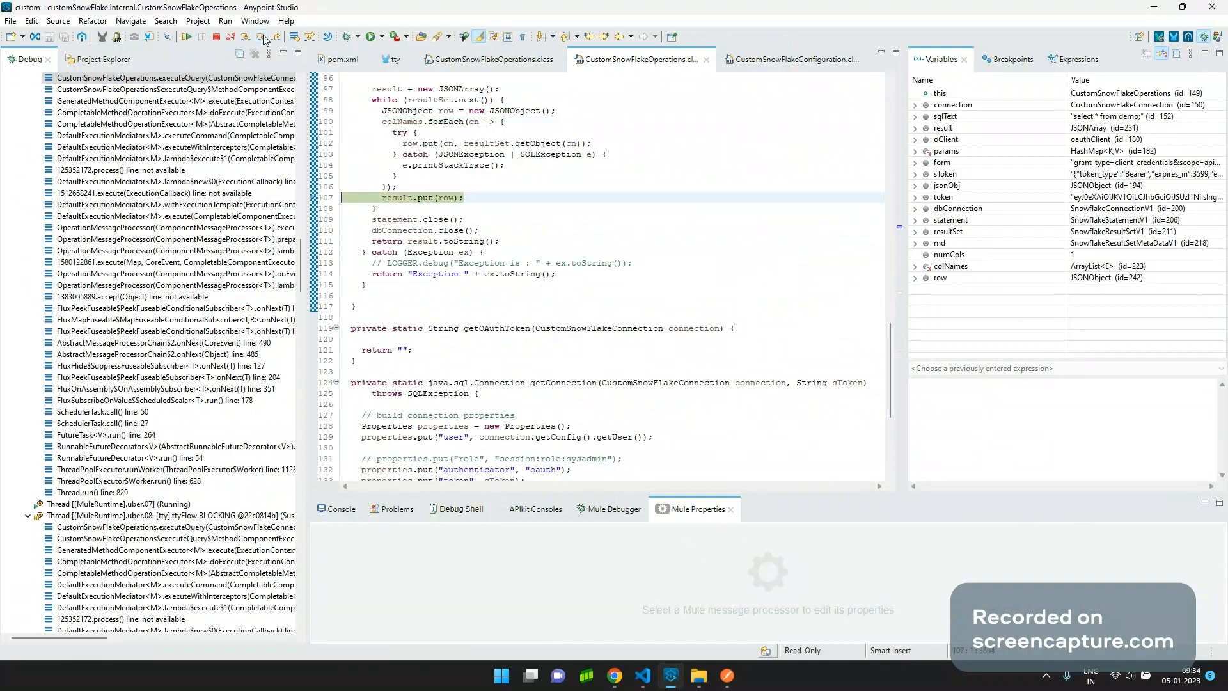
{"action": "left_click", "coordinate": [263, 39]}
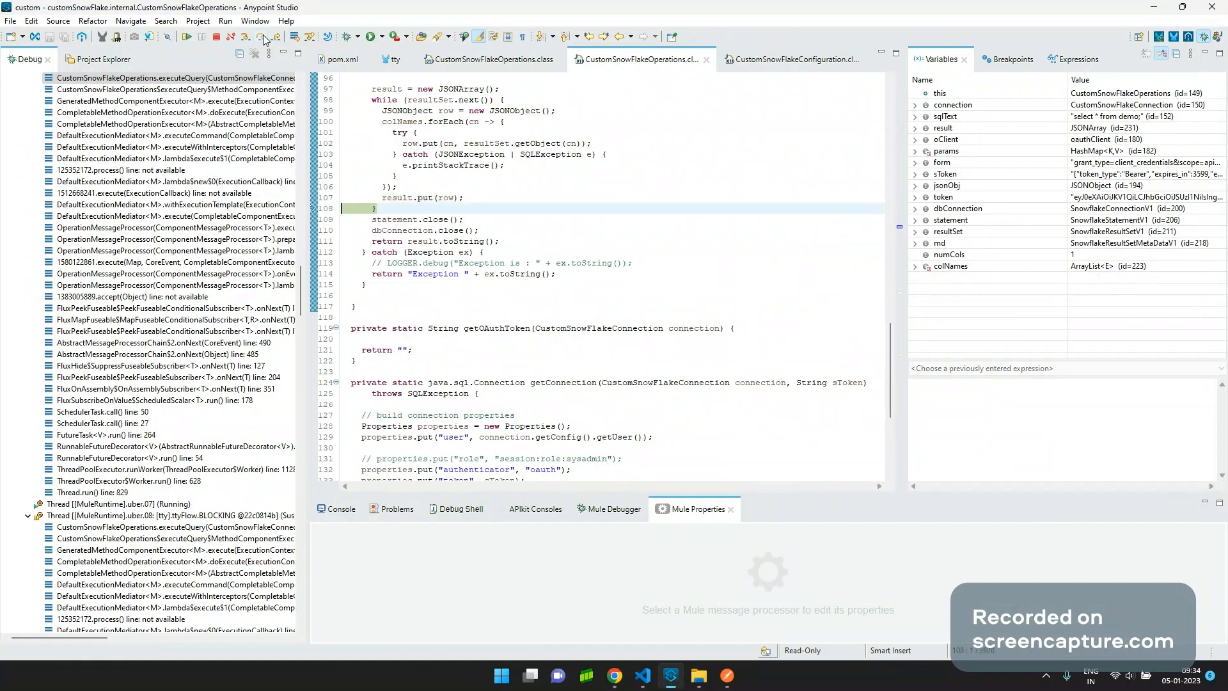
{"action": "left_click", "coordinate": [263, 39]}
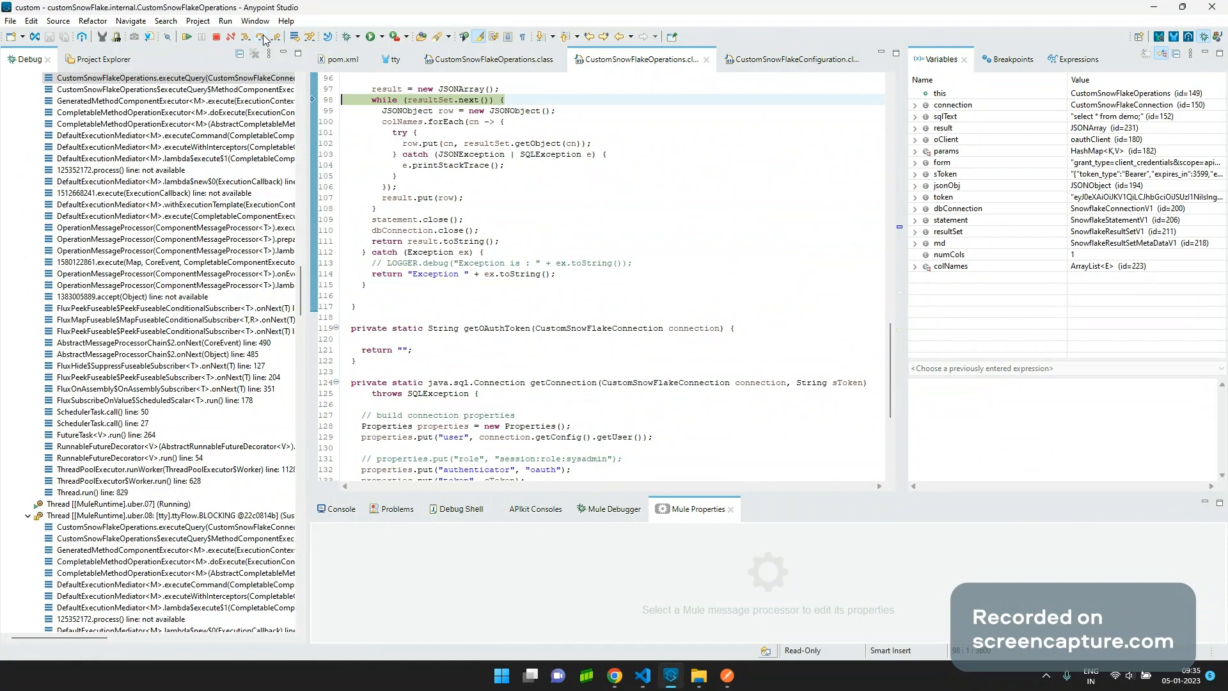
{"action": "left_click", "coordinate": [263, 40]}
{"action": "left_click", "coordinate": [262, 39]}
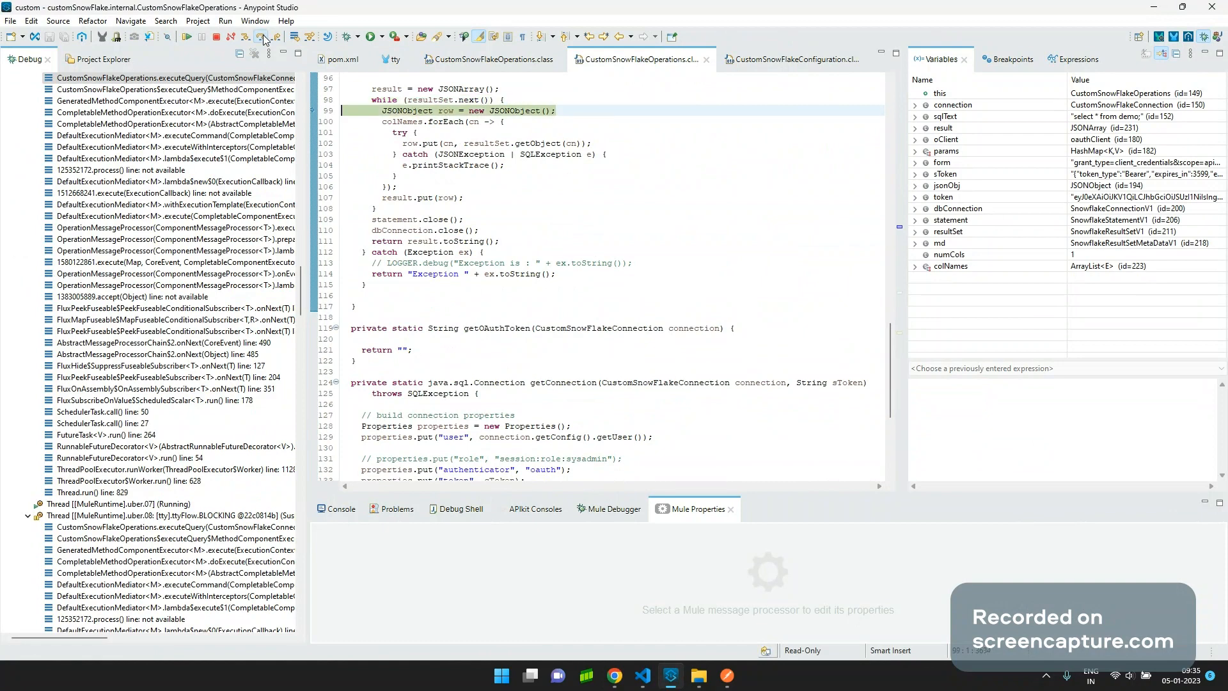
{"action": "left_click", "coordinate": [263, 39]}
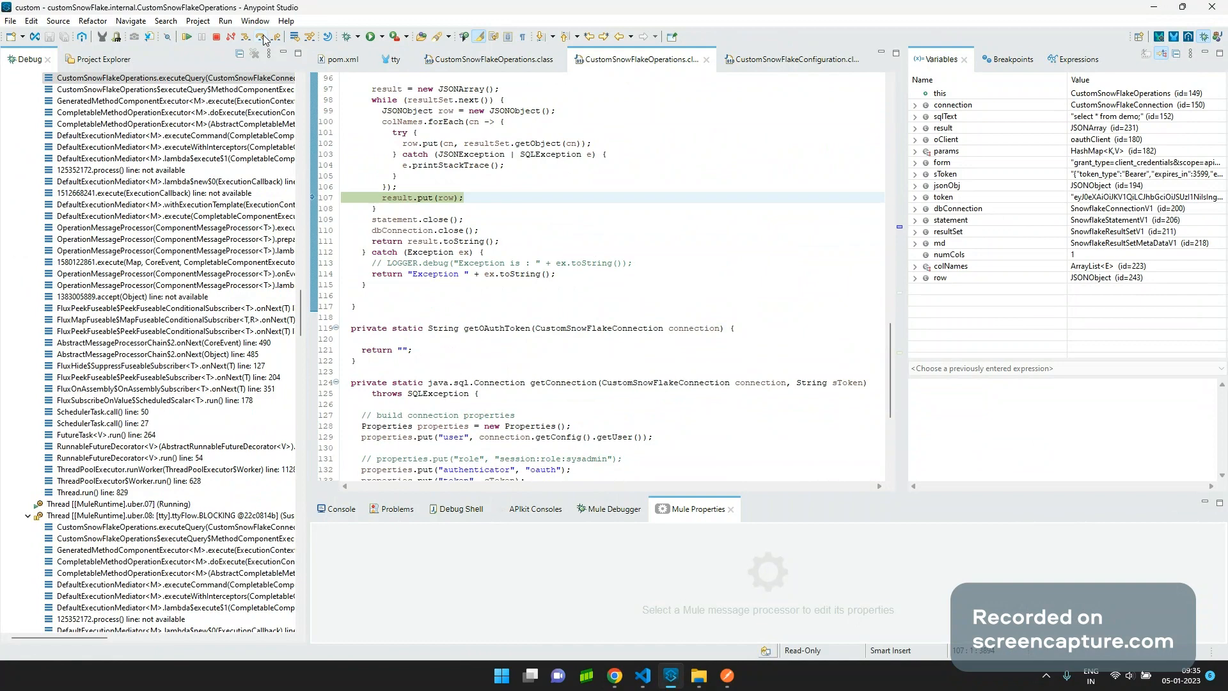
{"action": "left_click", "coordinate": [263, 39]}
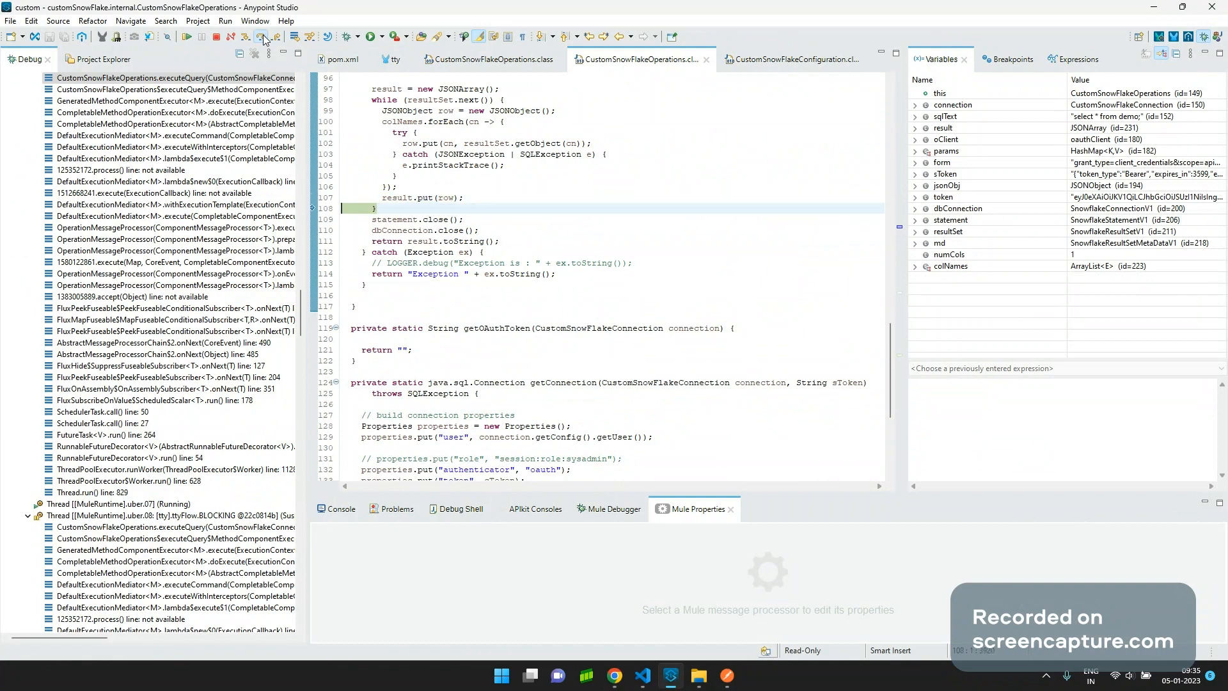
{"action": "left_click", "coordinate": [263, 39]}
{"action": "left_click", "coordinate": [263, 39]}
{"action": "left_click", "coordinate": [263, 40]}
{"action": "left_click", "coordinate": [263, 39]}
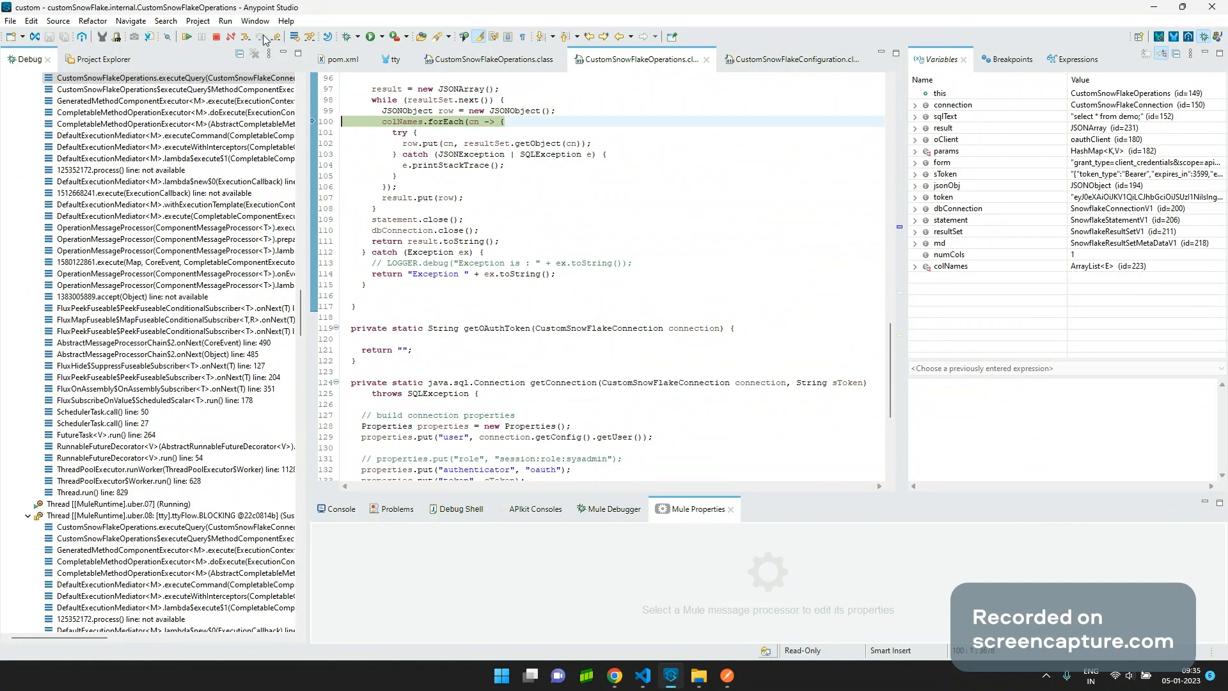
{"action": "left_click", "coordinate": [263, 39]}
{"action": "left_click", "coordinate": [263, 39]}
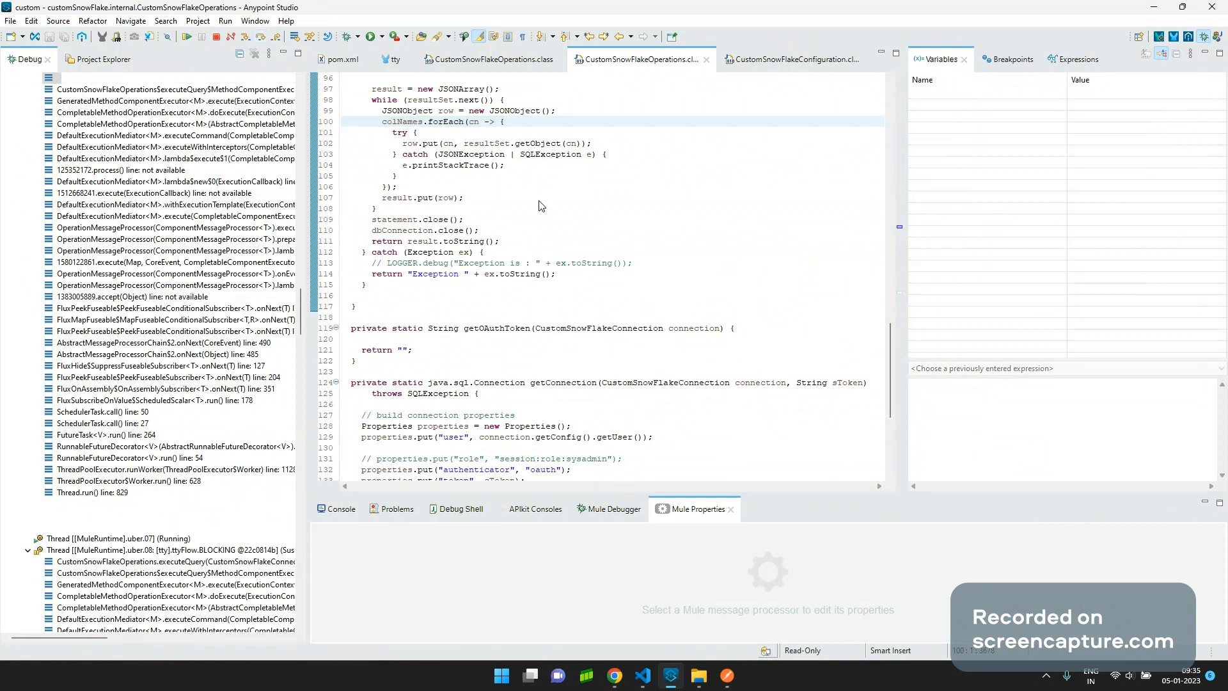
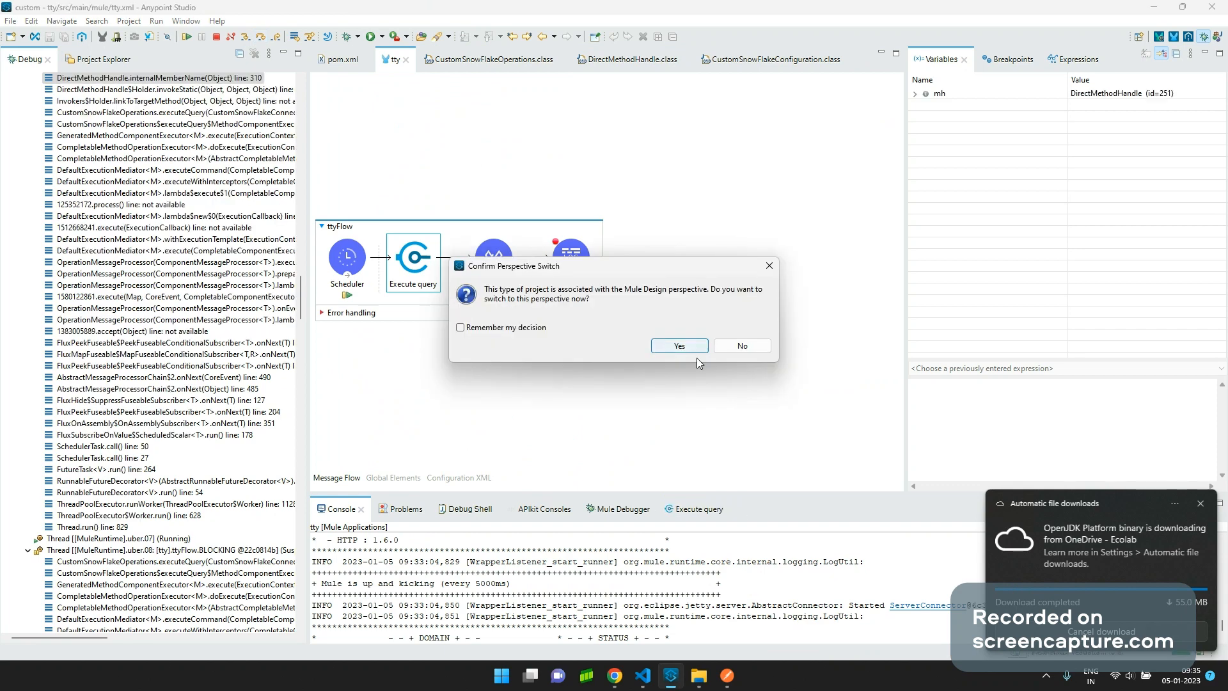
Accept the Mule Design perspective and enlarge the console to review the log.
{"action": "left_click", "coordinate": [694, 348]}
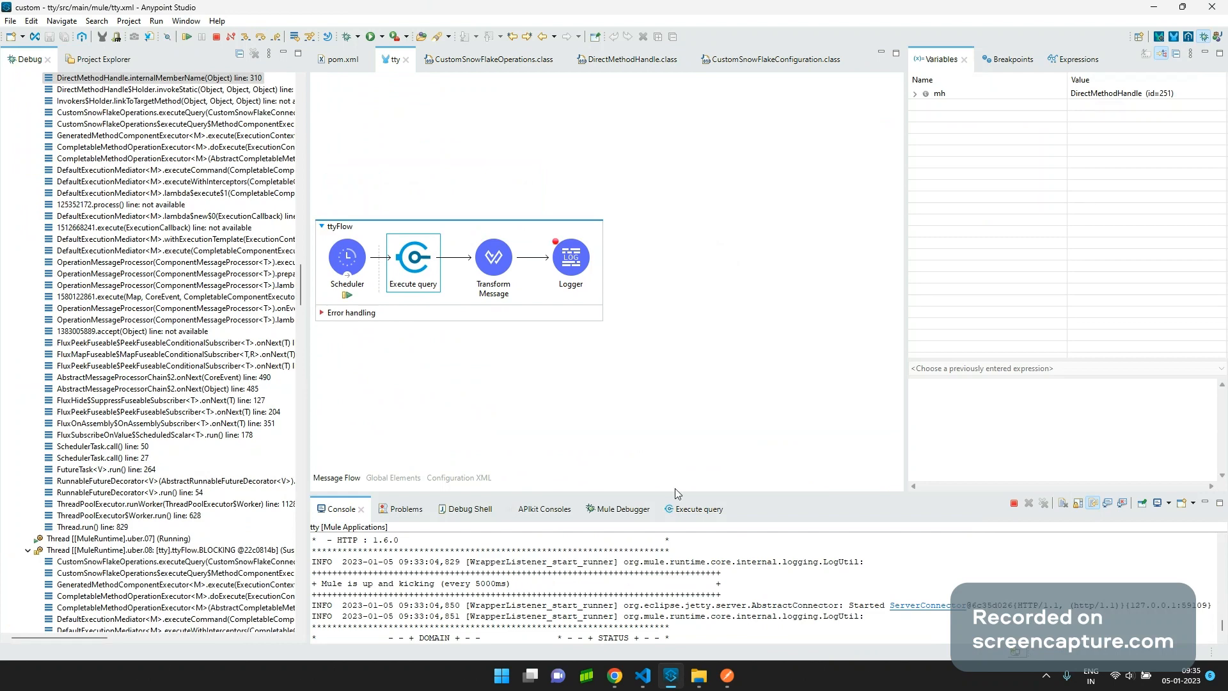
{"action": "left_click_drag", "start_coordinate": [674, 493], "coordinate": [704, 191]}
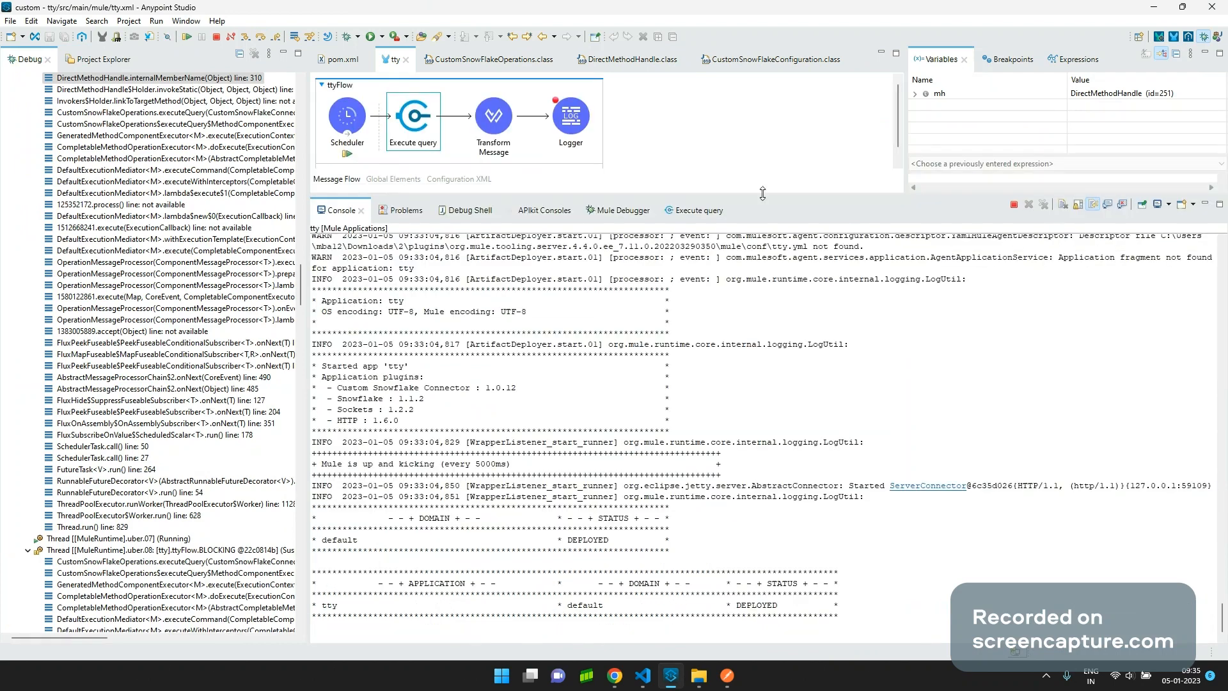
{"action": "scroll", "coordinate": [694, 431], "scroll_direction": "up", "scroll_amount": 6}
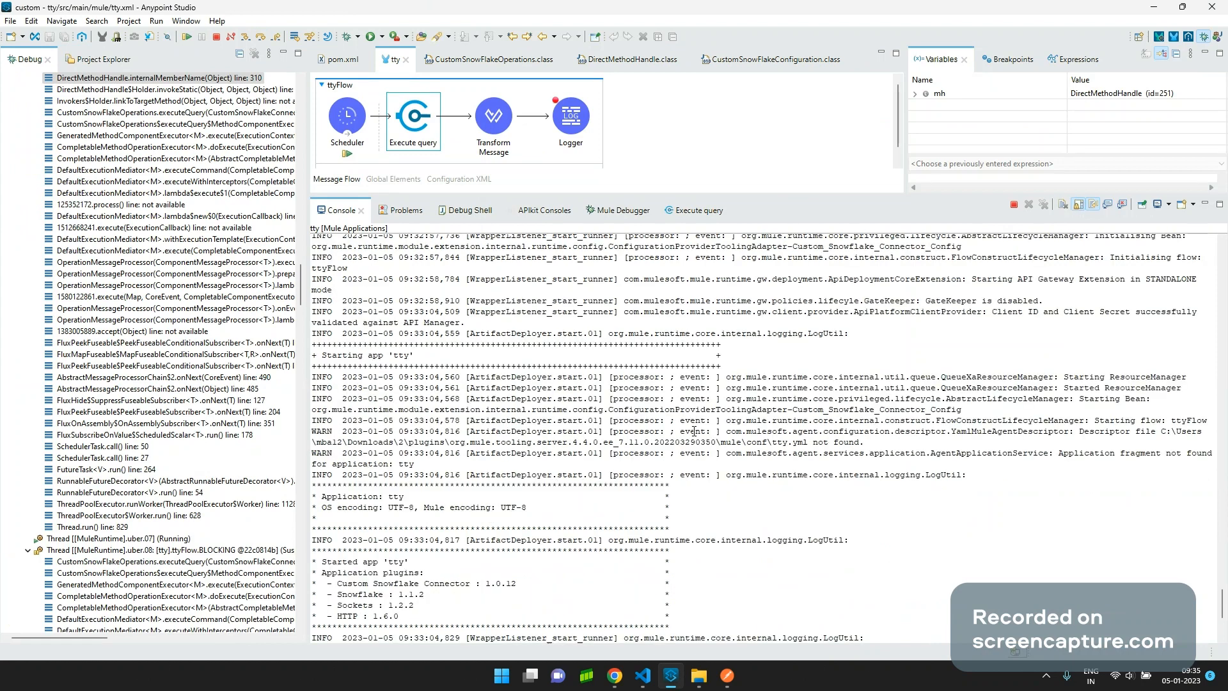
{"action": "scroll", "coordinate": [694, 431], "scroll_direction": "up", "scroll_amount": 8}
{"action": "scroll", "coordinate": [694, 432], "scroll_direction": "up", "scroll_amount": 8}
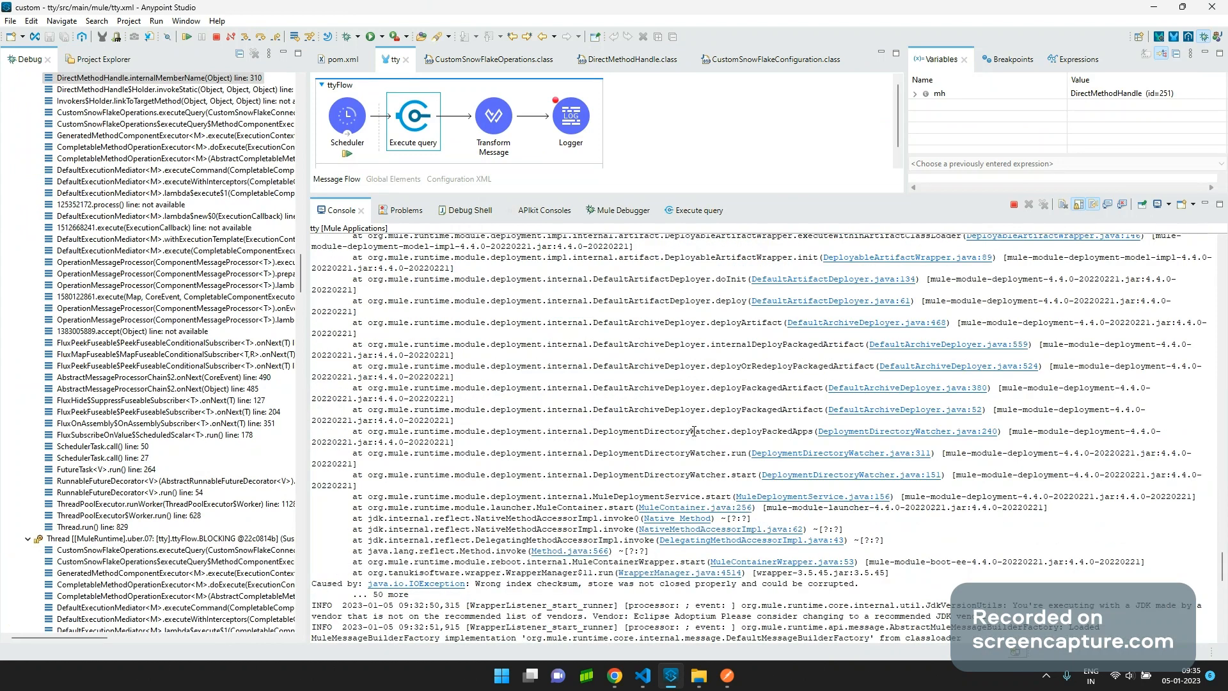
{"action": "scroll", "coordinate": [694, 431], "scroll_direction": "down", "scroll_amount": 20}
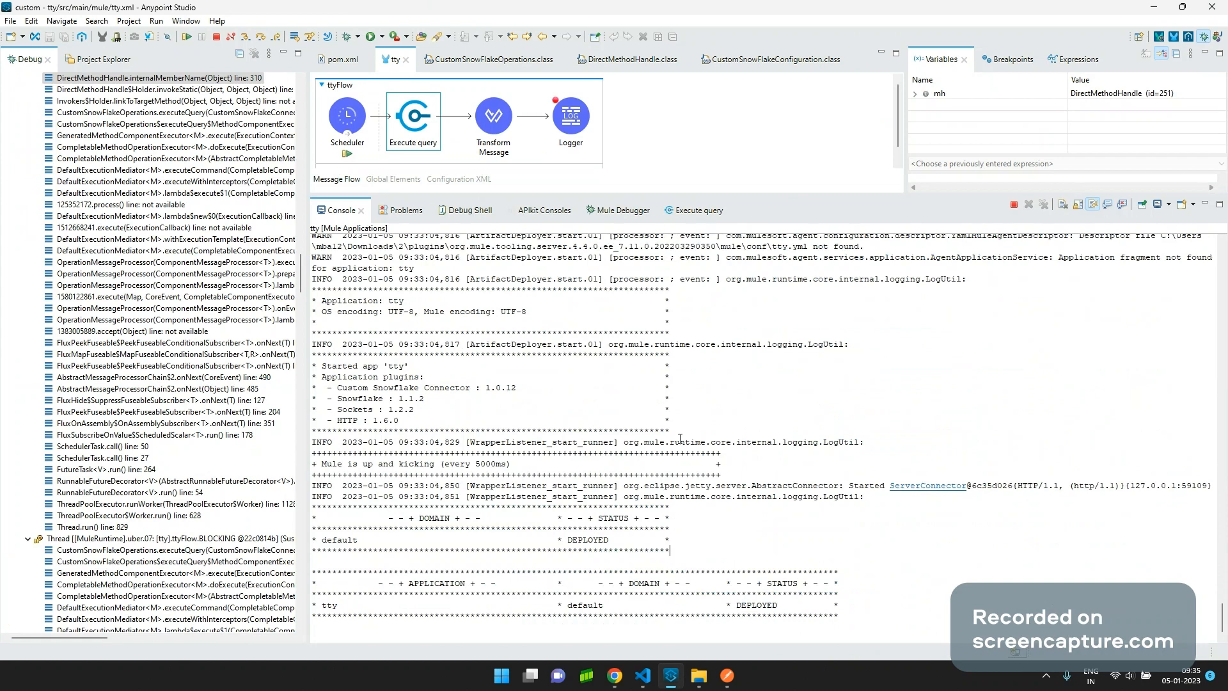
Review the Transform Message and Execute query settings, then resume to the executeQuery breakpoint.
{"action": "left_click", "coordinate": [493, 130]}
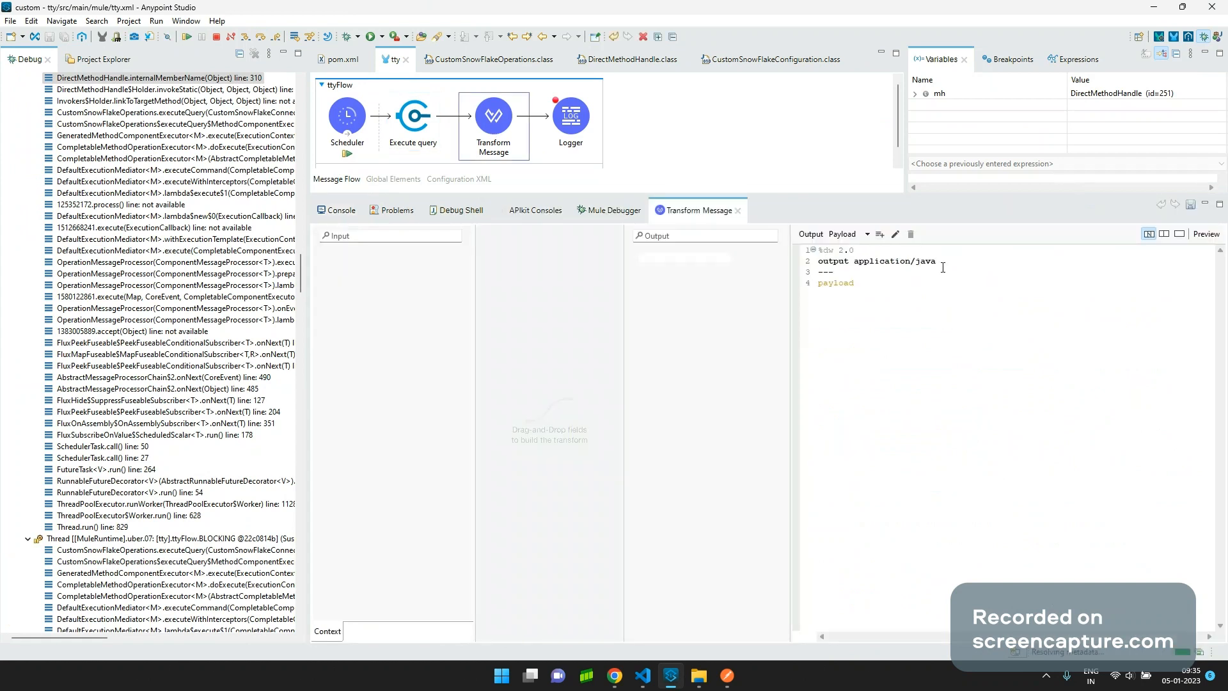
{"action": "left_click", "coordinate": [416, 143]}
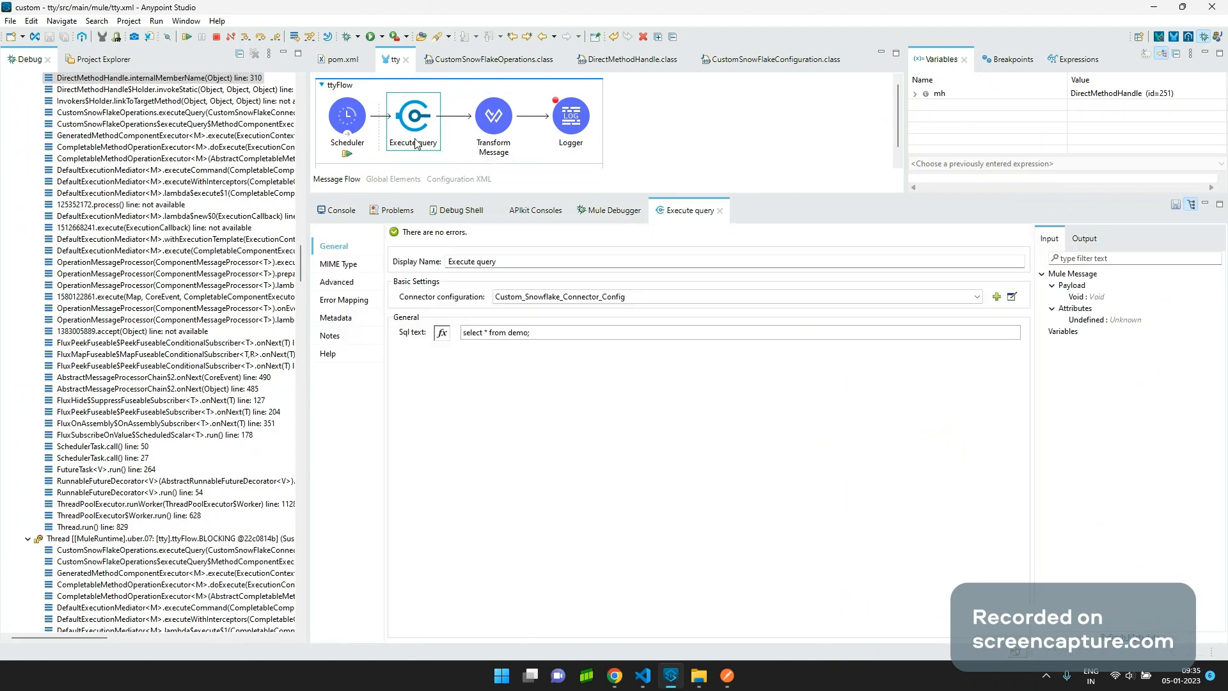
{"action": "left_click", "coordinate": [490, 148]}
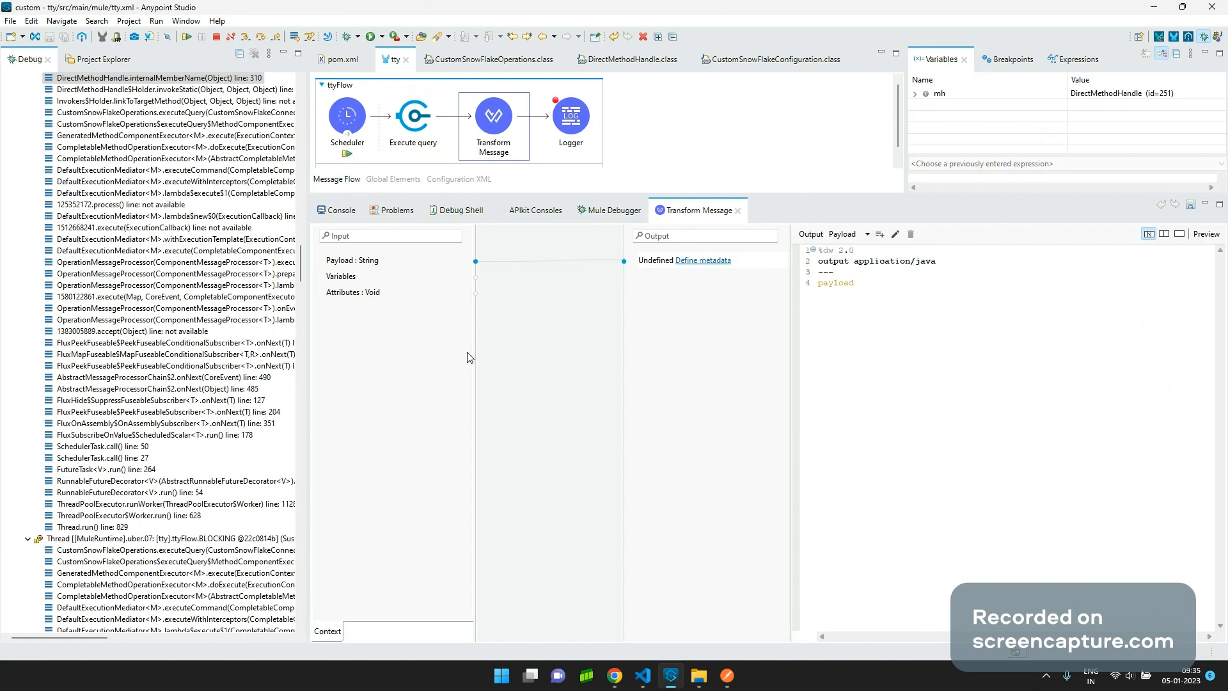
{"action": "left_click", "coordinate": [186, 36]}
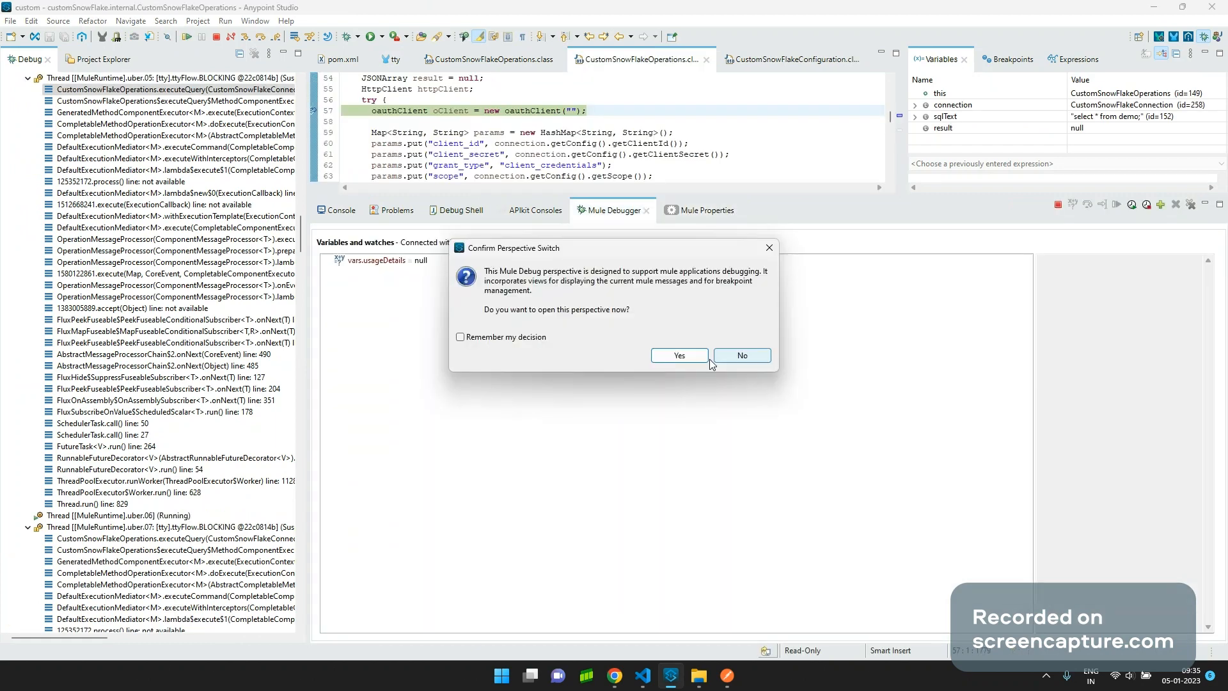
Accept the Mule Debug perspective, view the full payload value, and return to Java Debug.
{"action": "left_click", "coordinate": [704, 357]}
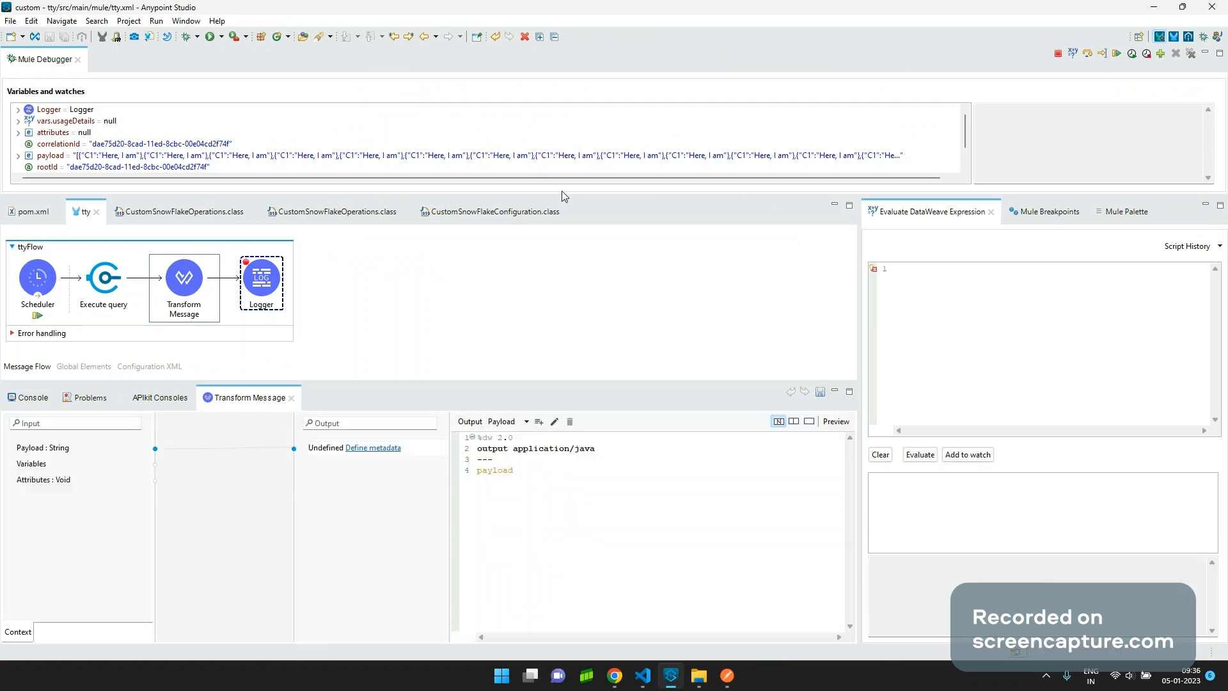
{"action": "left_click", "coordinate": [648, 158]}
{"action": "left_click", "coordinate": [1203, 37]}
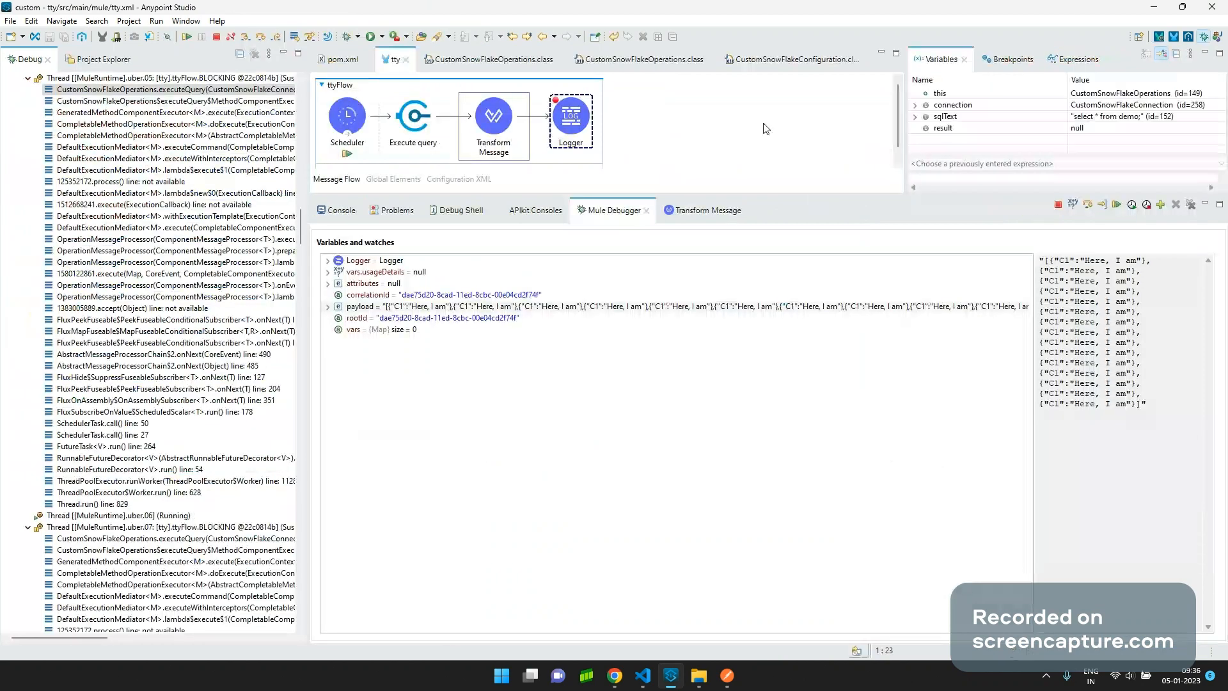
Step through the oauthClient constructor and HashMap creation back into executeQuery at line 60.
{"action": "key", "text": "F5"}
{"action": "key", "text": "F5"}
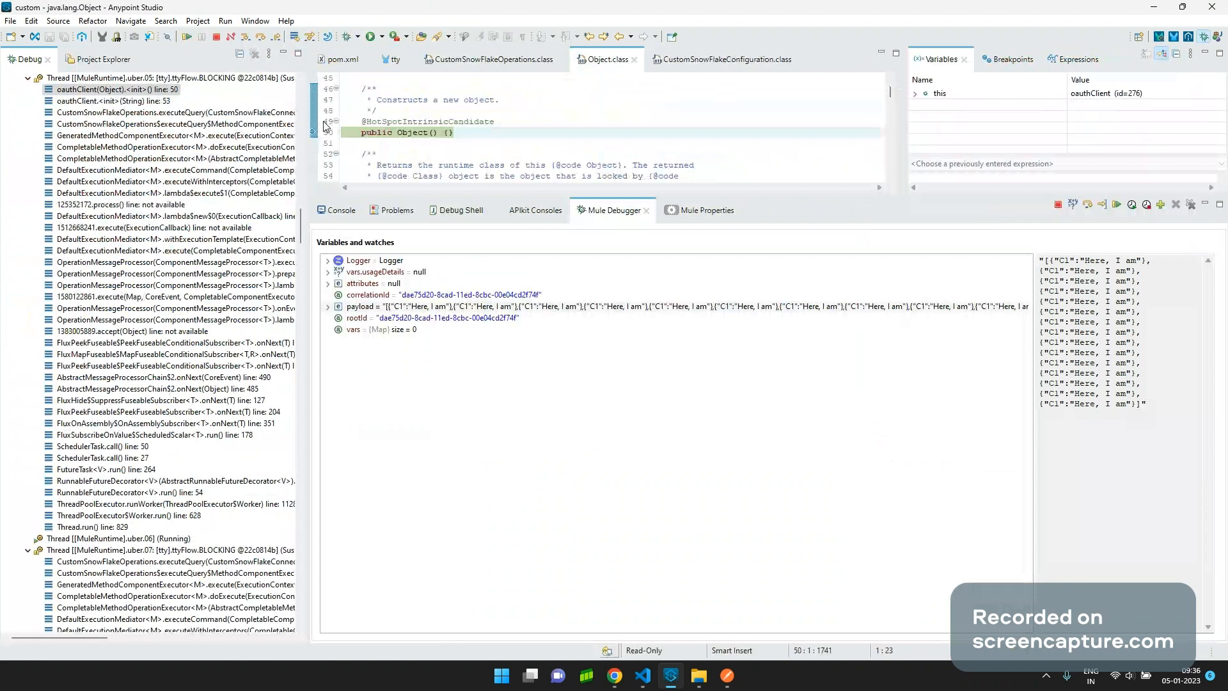
{"action": "key", "text": "F5"}
{"action": "key", "text": "F5"}
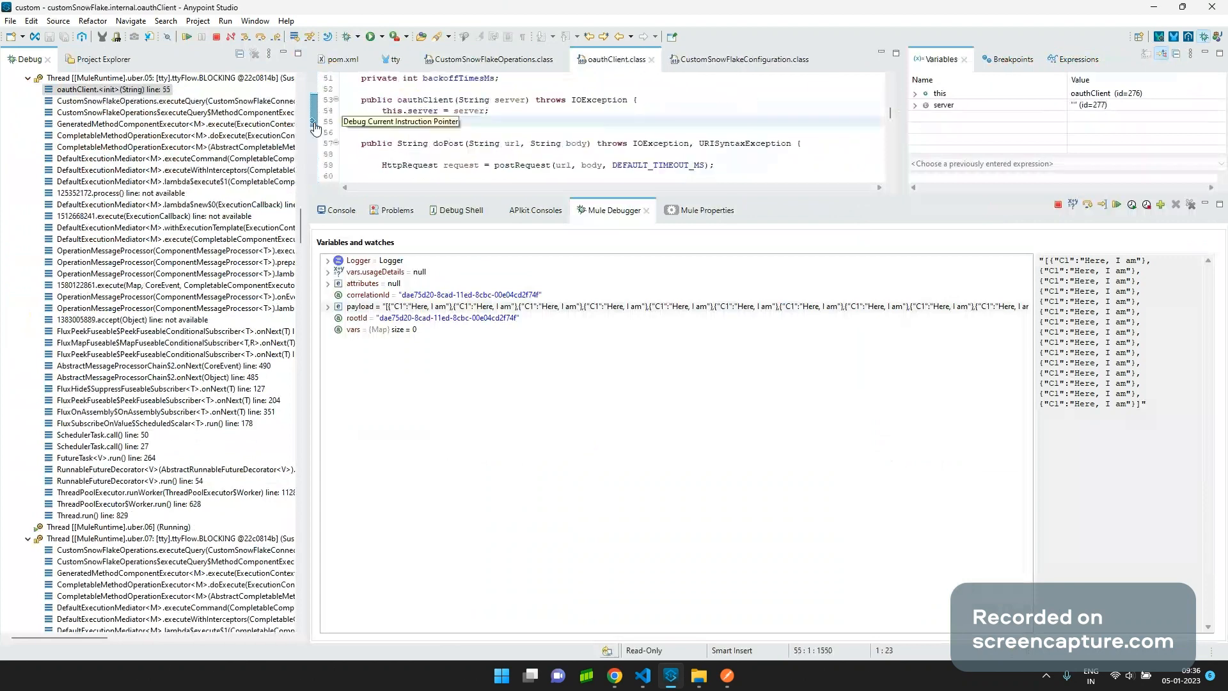
{"action": "key", "text": "F5"}
{"action": "key", "text": "F5"}
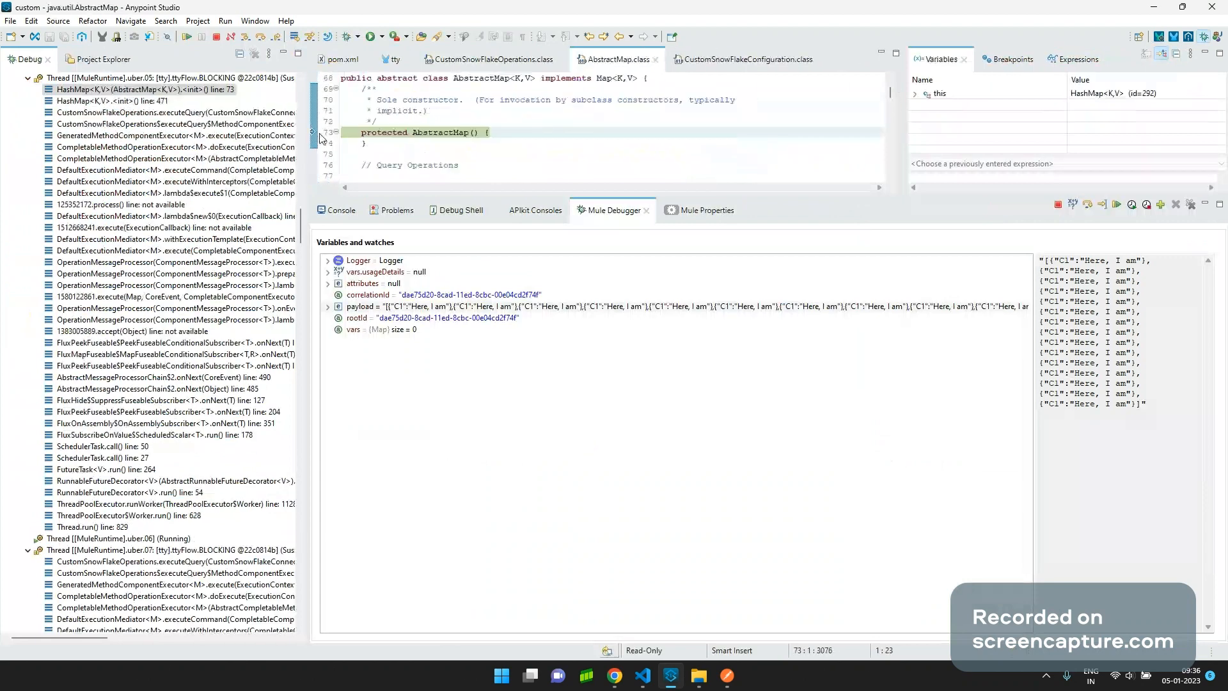
{"action": "key", "text": "F5"}
{"action": "key", "text": "F5"}
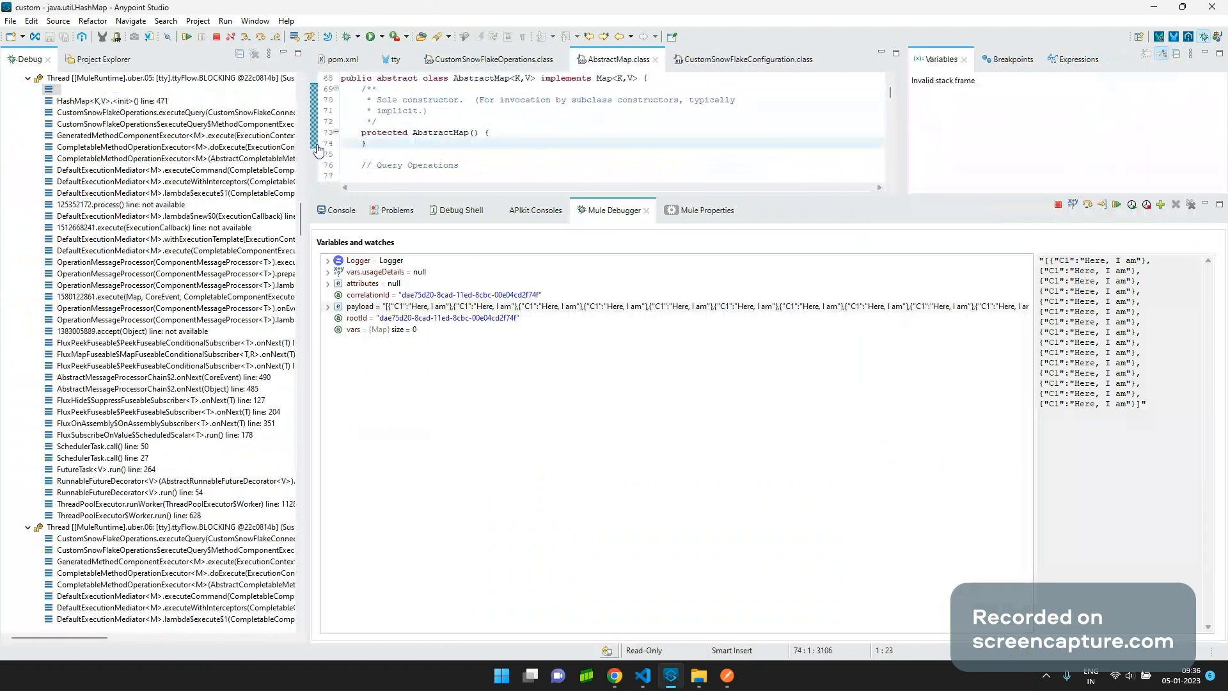
{"action": "key", "text": "F5"}
{"action": "key", "text": "F5"}
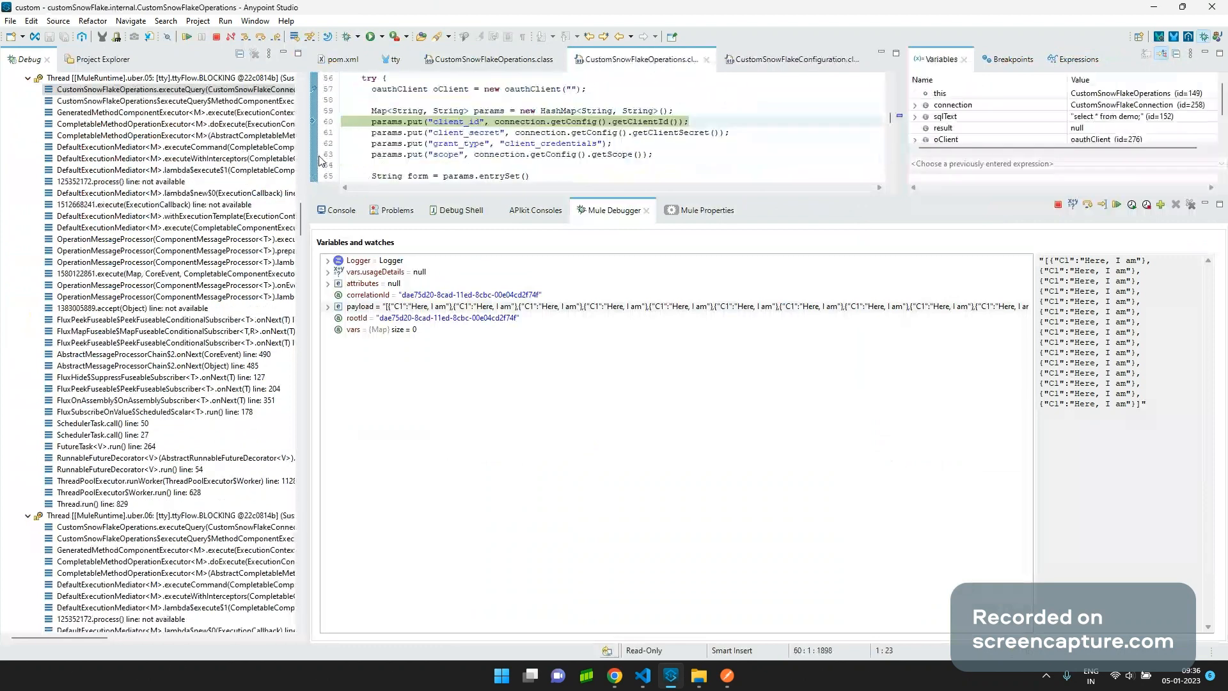
{"action": "key", "text": "F5"}
{"action": "scroll", "coordinate": [318, 106], "scroll_direction": "up", "scroll_amount": 2}
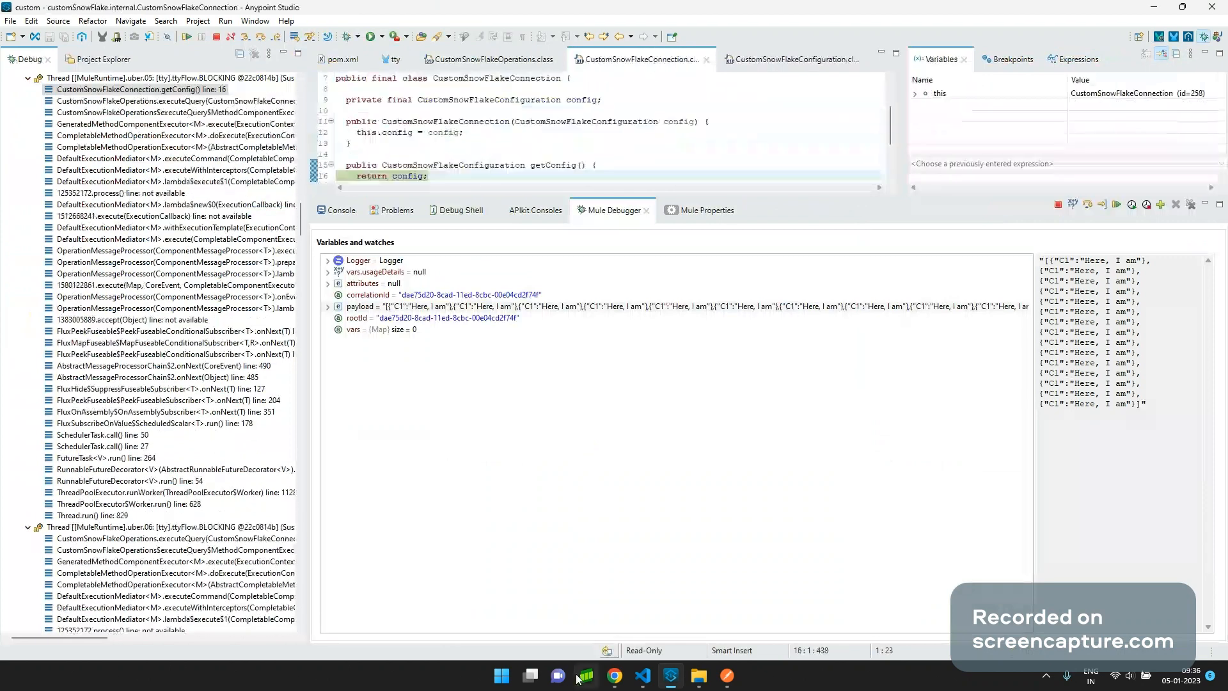
In Chrome, search the web for a username in a new tab.
{"action": "mouse_move", "coordinate": [628, 679]}
{"action": "left_click", "coordinate": [576, 611]}
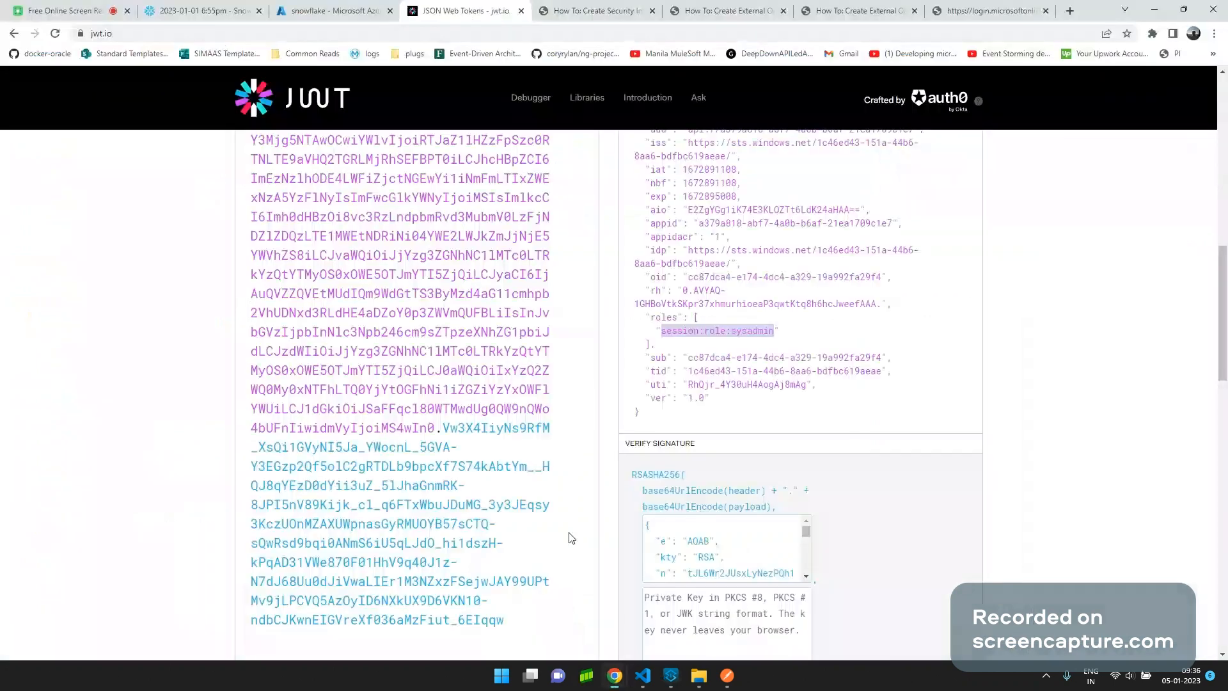
{"action": "left_click", "coordinate": [1069, 11]}
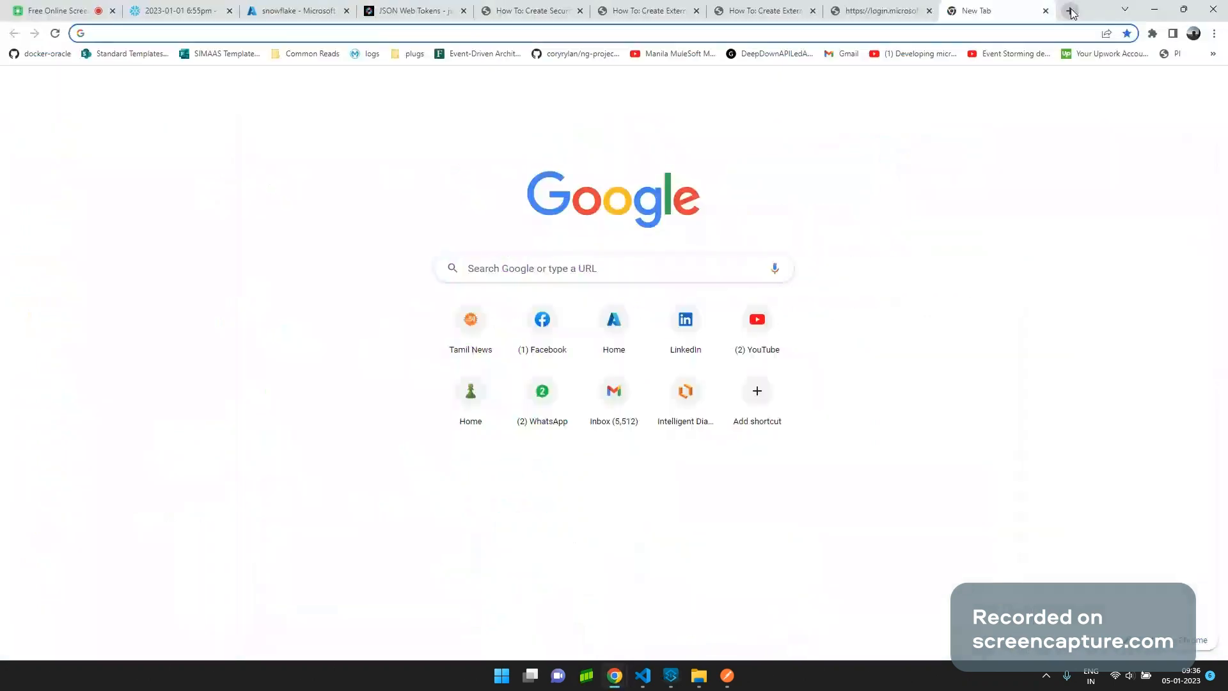
{"action": "type", "text": "baran121"}
{"action": "key", "text": "Return"}
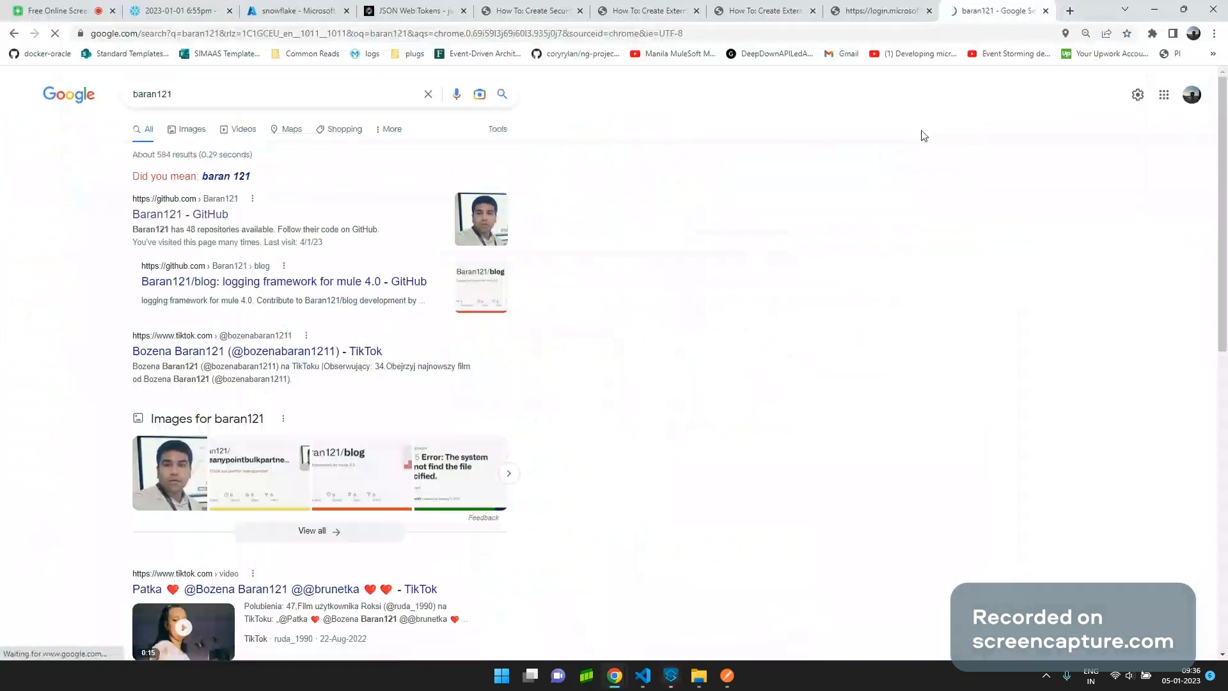
Close the search tab, return to Anypoint Studio, and step out of getConfig into executeQuery.
{"action": "left_click", "coordinate": [1047, 12]}
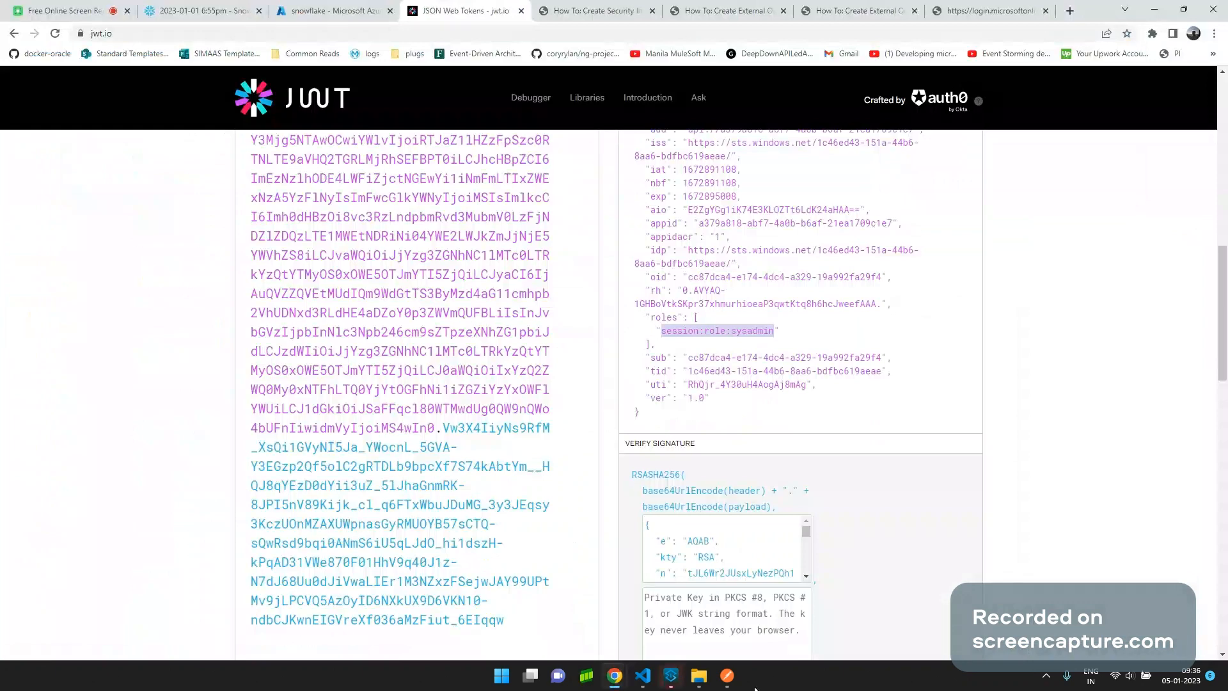
{"action": "left_click", "coordinate": [671, 676]}
{"action": "key", "text": "F6"}
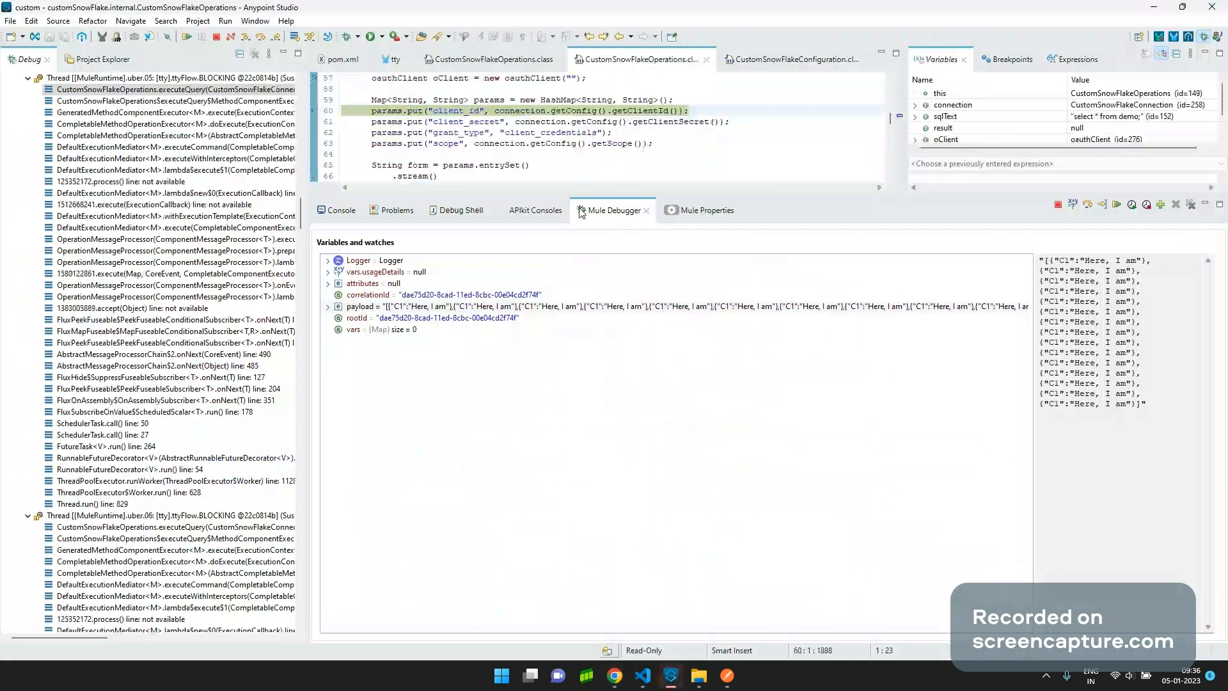
Step into getClientId, String.hashCode and HashMap.resize while inspecting the payload value.
{"action": "key", "text": "F5"}
{"action": "key", "text": "F5"}
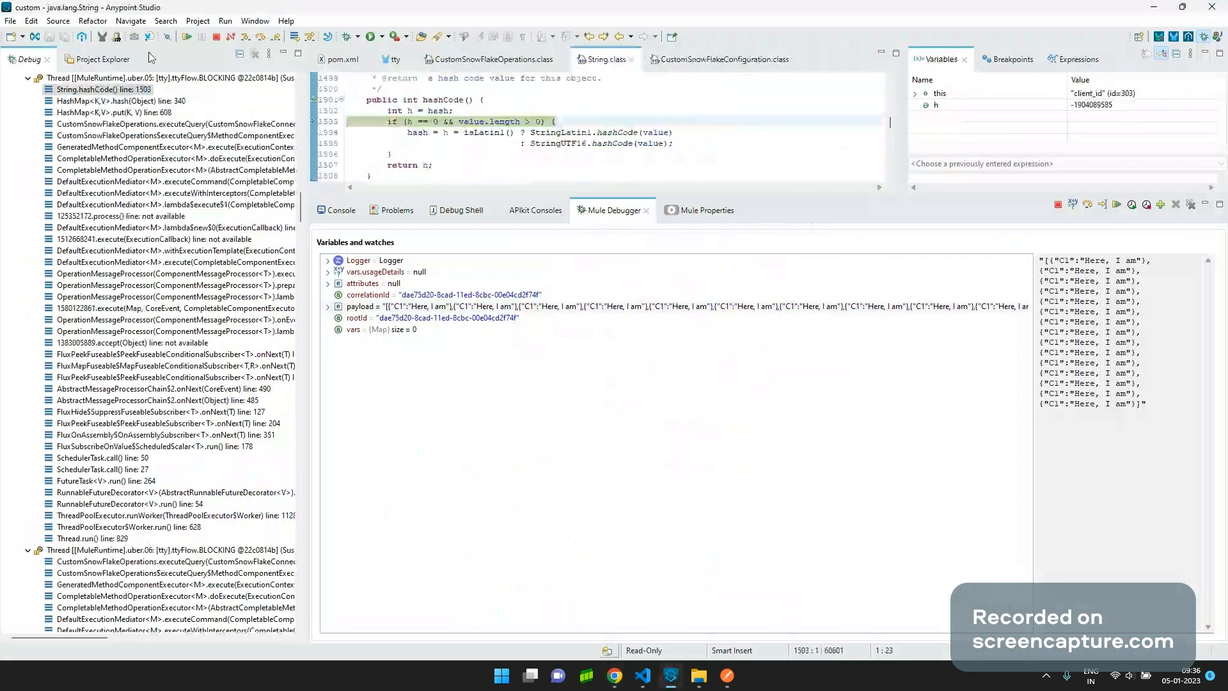
{"action": "key", "text": "F5"}
{"action": "key", "text": "F5"}
{"action": "key", "text": "F5"}
{"action": "key", "text": "F5"}
{"action": "key", "text": "F5"}
{"action": "key", "text": "F5"}
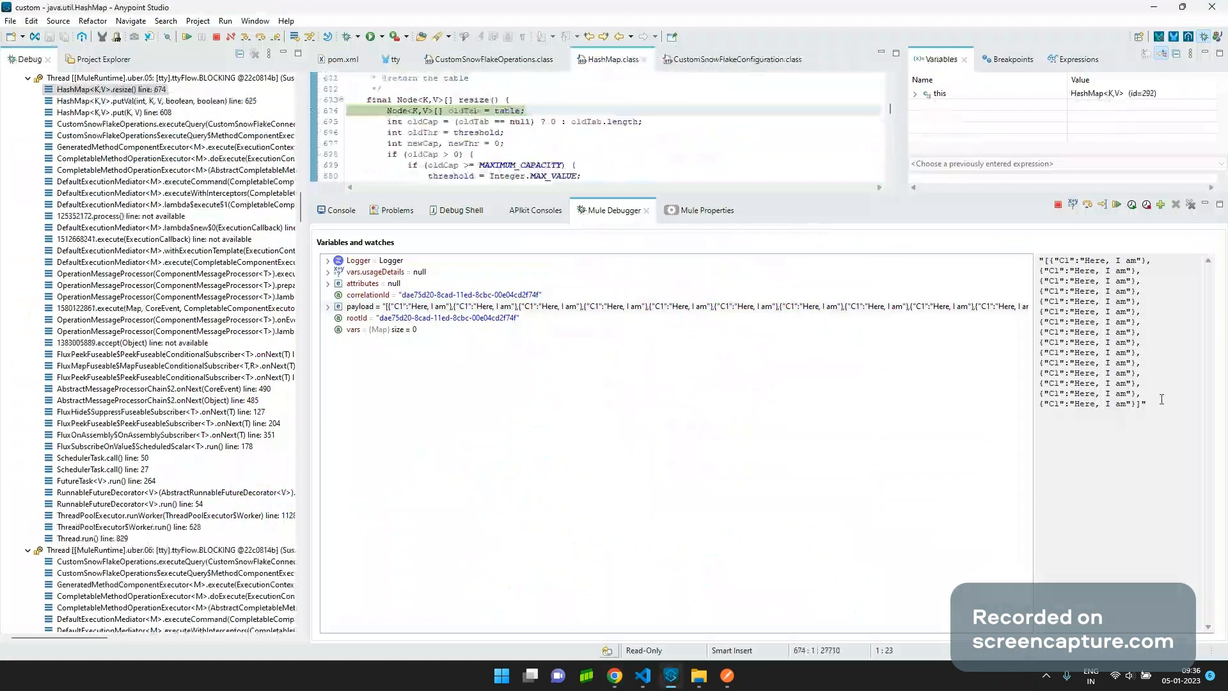
{"action": "left_click", "coordinate": [1162, 399]}
{"action": "key", "text": "F5"}
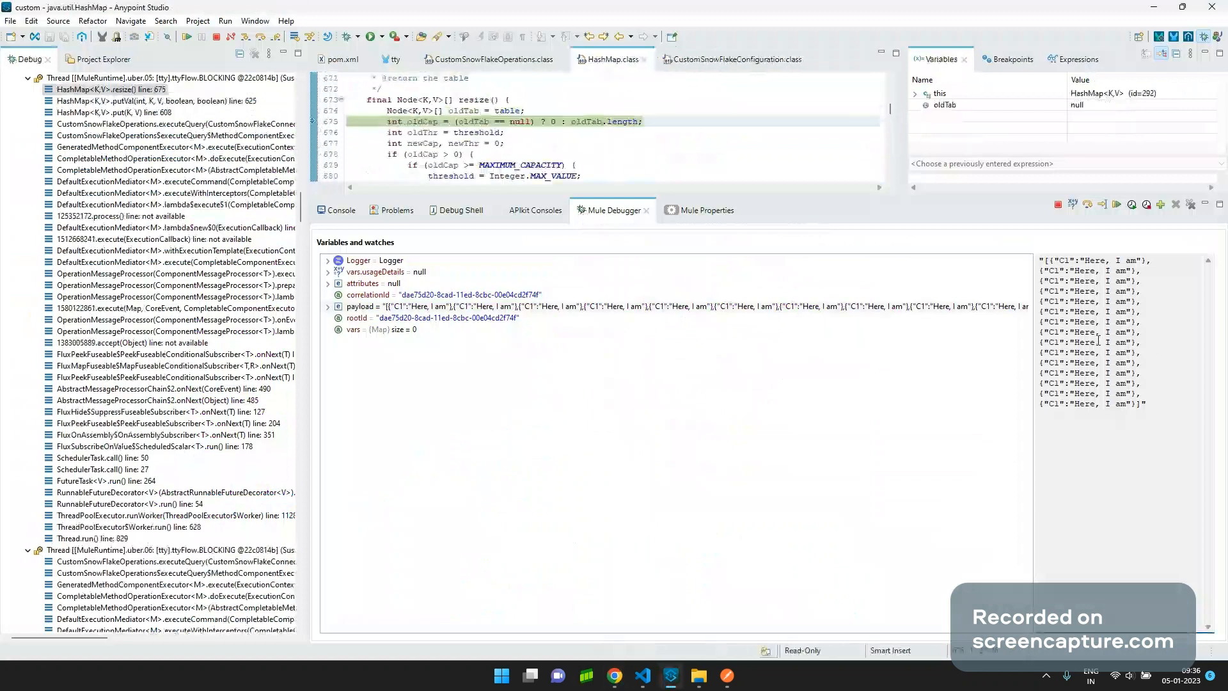
{"action": "key", "text": "F5"}
{"action": "key", "text": "F5"}
{"action": "key", "text": "F5"}
{"action": "key", "text": "F5"}
{"action": "key", "text": "F5"}
{"action": "key", "text": "F5"}
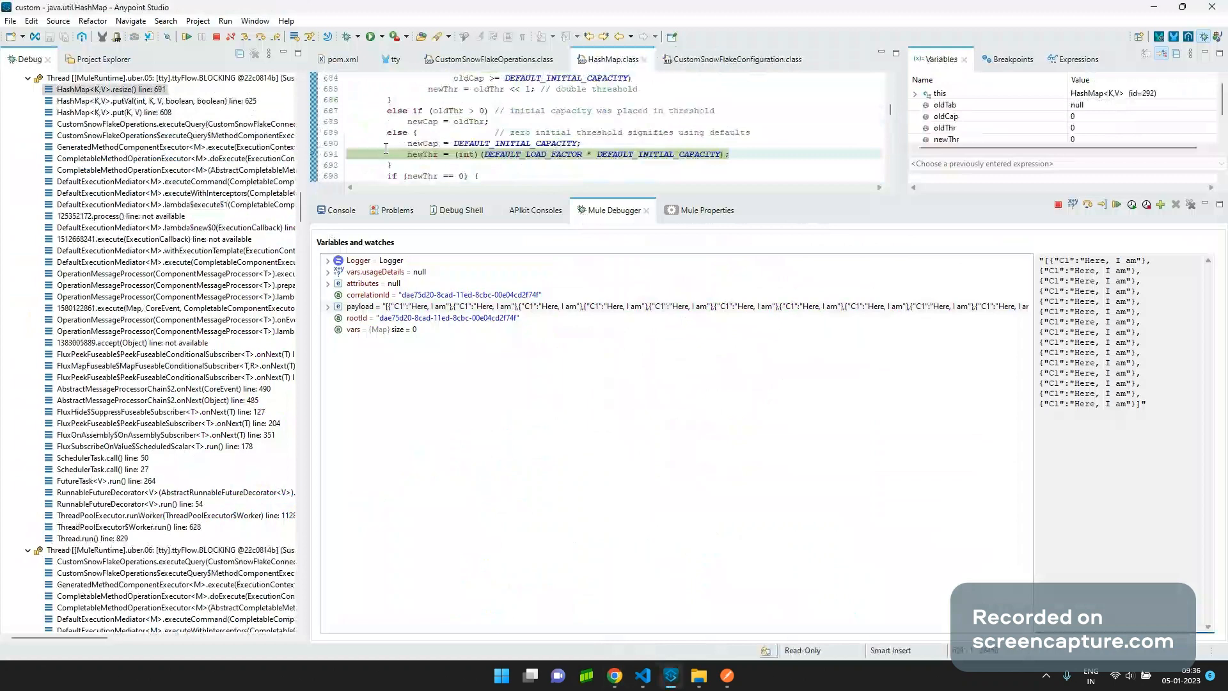
Resume every suspended query thread, including uber.14, uber.13, uber.09, uber.06 and uber.23, until none remain.
{"action": "left_click", "coordinate": [188, 37]}
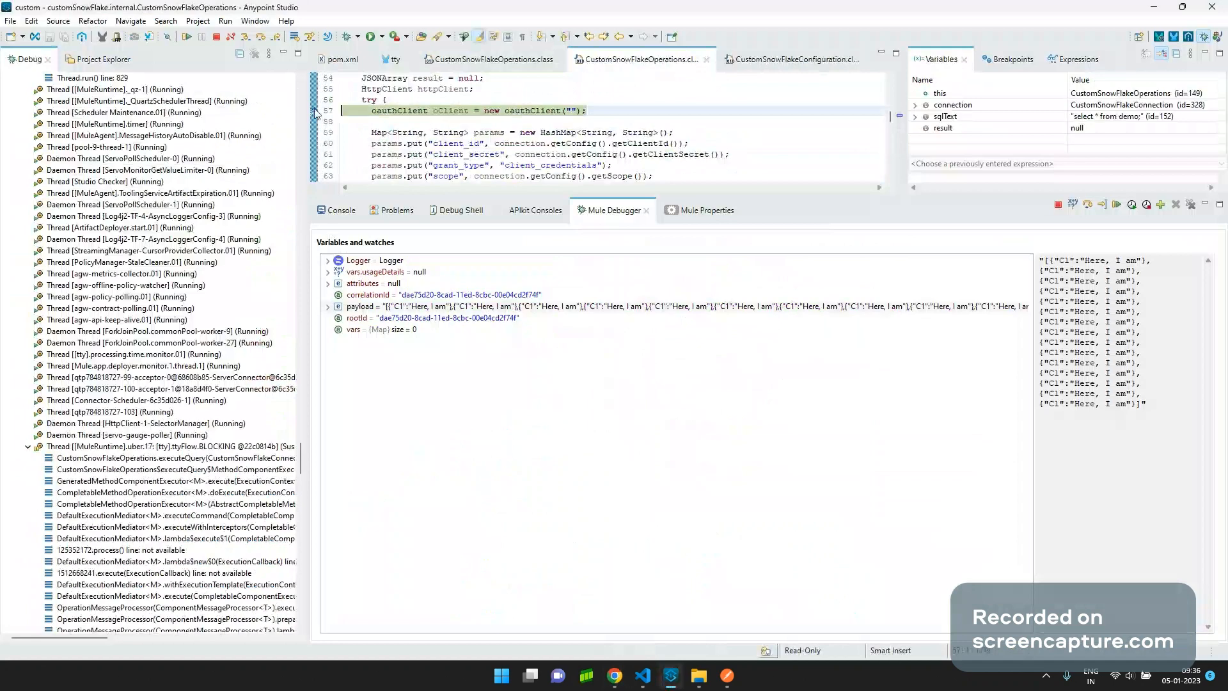
{"action": "right_click", "coordinate": [316, 112]}
{"action": "left_click", "coordinate": [337, 131]}
{"action": "left_click", "coordinate": [189, 38]}
{"action": "left_click", "coordinate": [188, 37]}
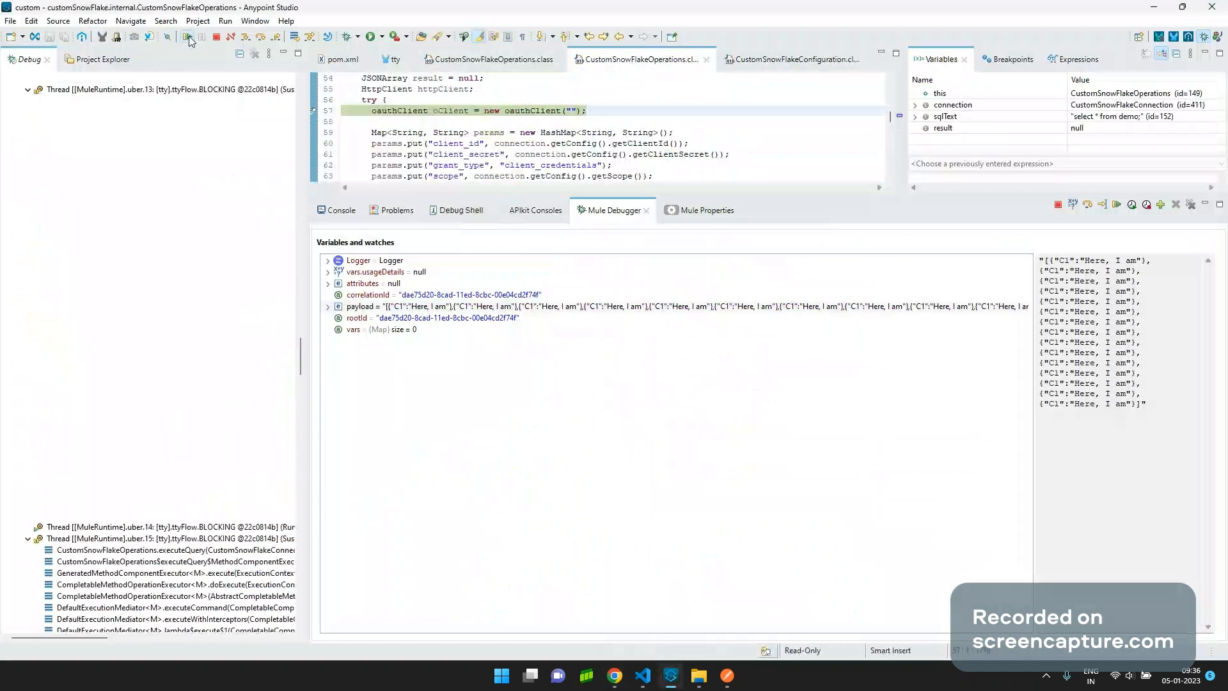
{"action": "left_click", "coordinate": [190, 38]}
{"action": "left_click", "coordinate": [189, 40]}
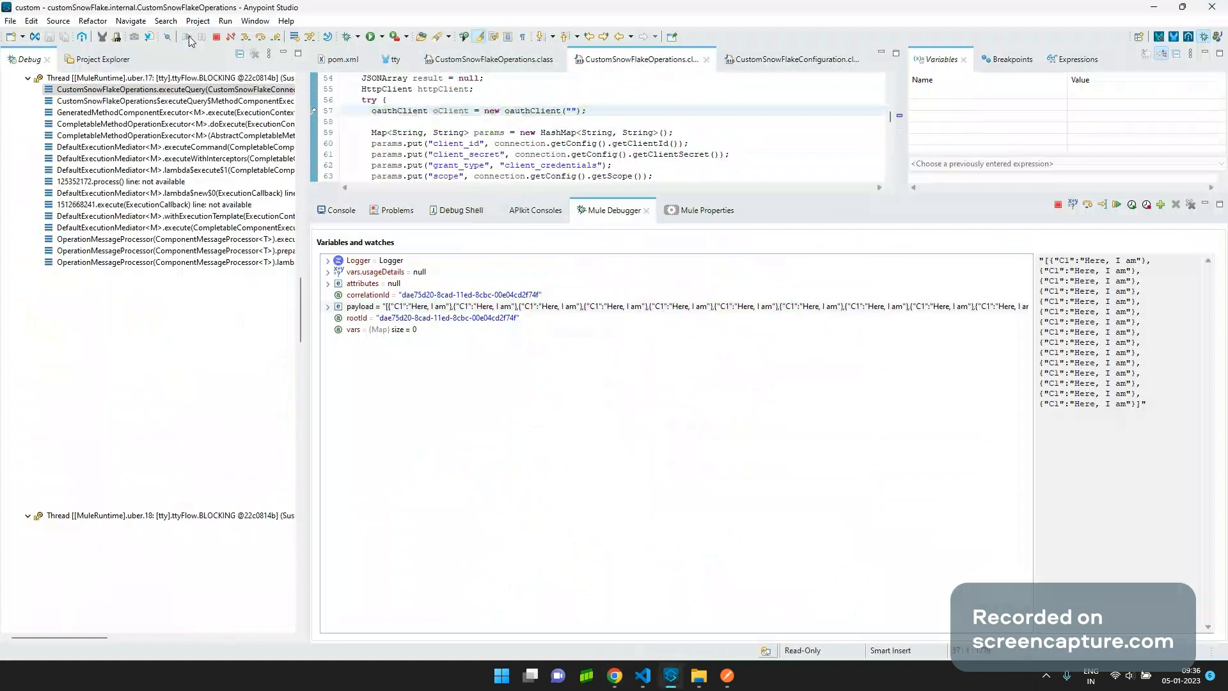
{"action": "left_click", "coordinate": [190, 39]}
{"action": "left_click", "coordinate": [190, 40]}
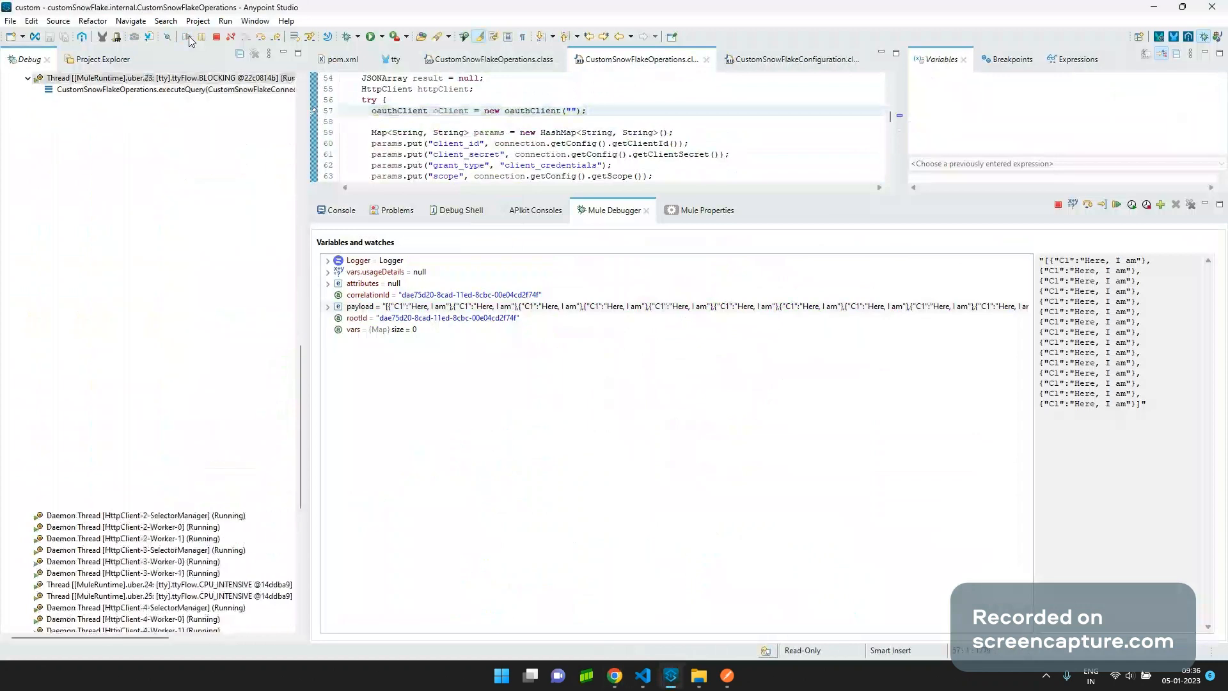
{"action": "left_click", "coordinate": [190, 40]}
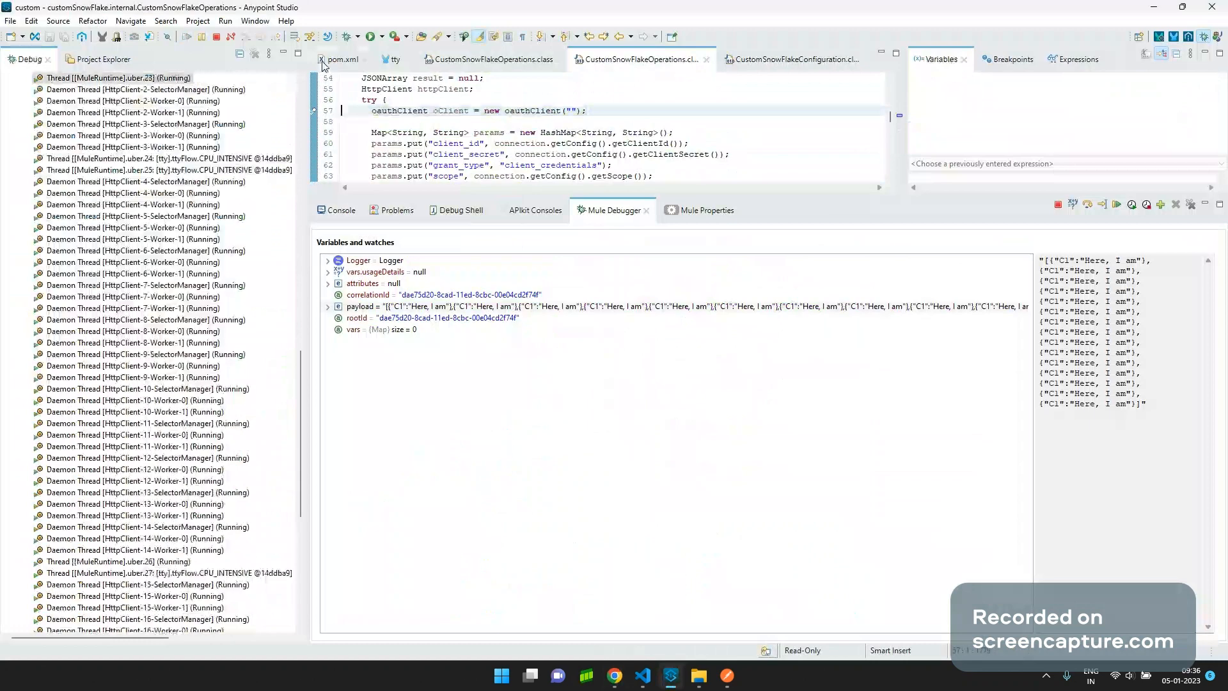
Return to the Mule Design view, terminate the tty application, and bring VS Code forward.
{"action": "left_click", "coordinate": [684, 348]}
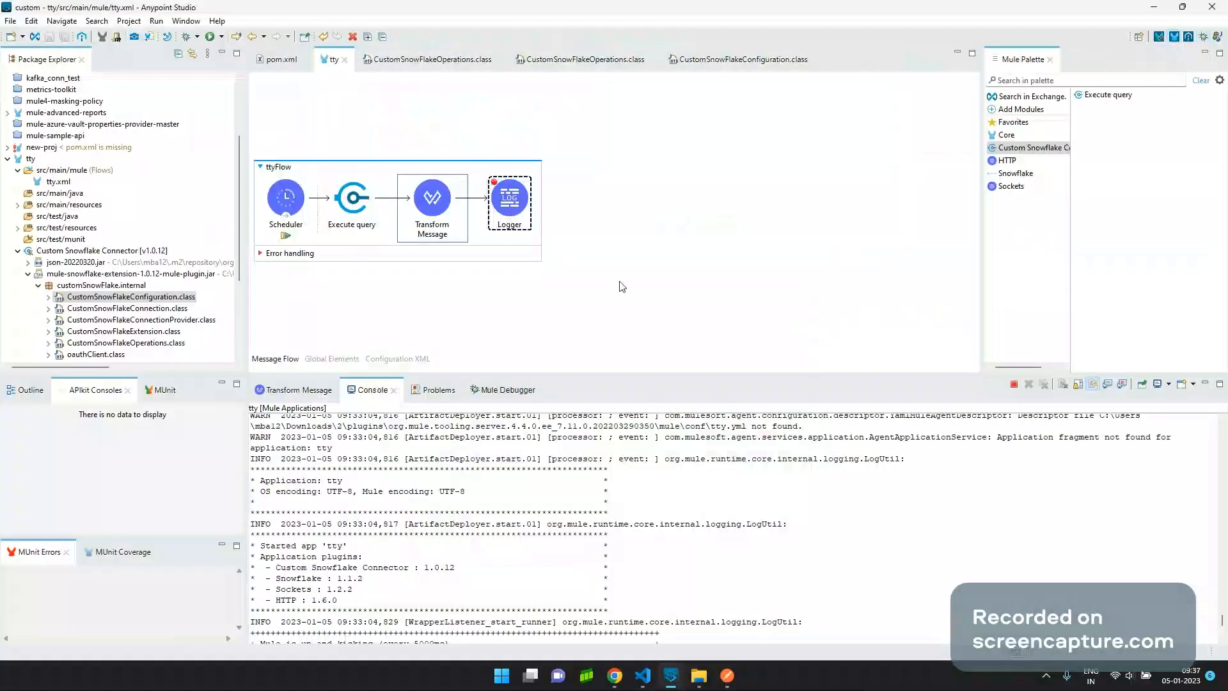
{"action": "left_click", "coordinate": [1015, 385]}
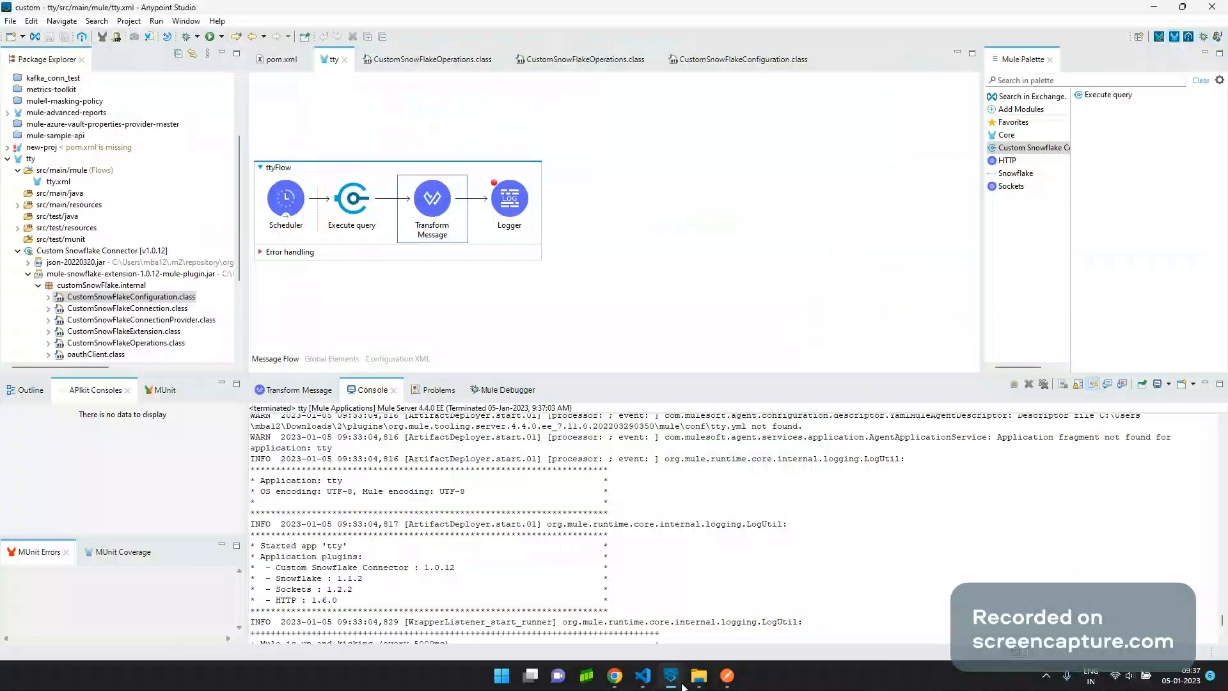
{"action": "left_click", "coordinate": [614, 675]}
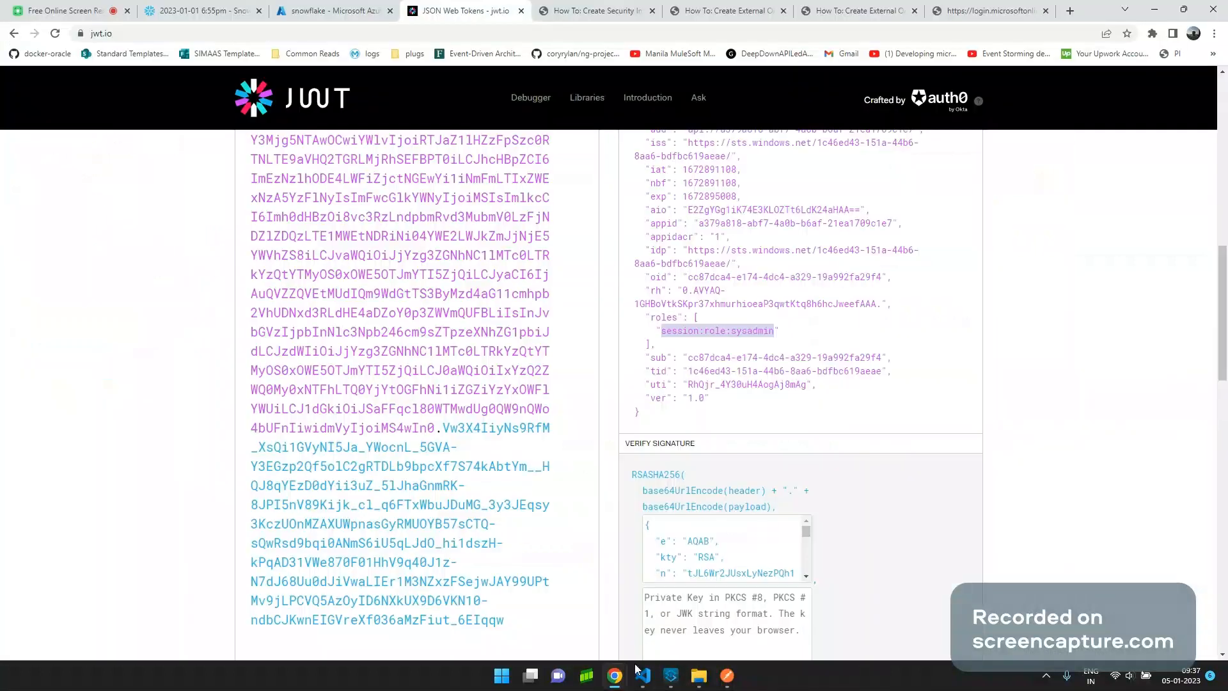
{"action": "left_click", "coordinate": [642, 675]}
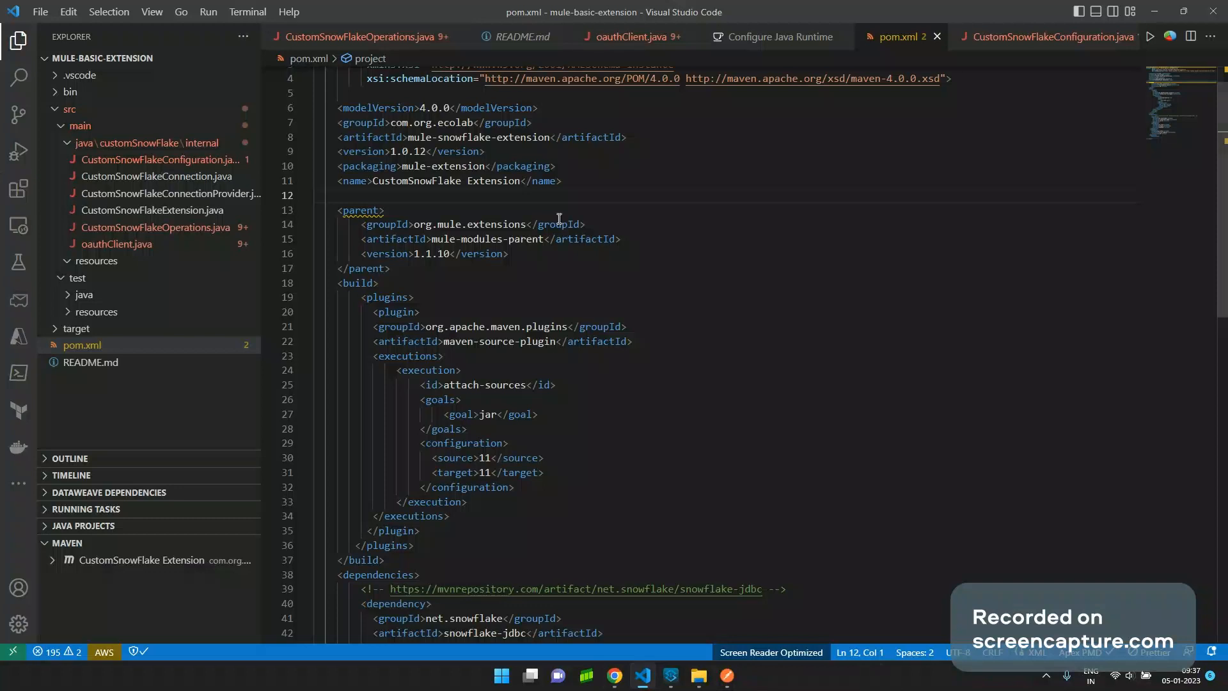
Highlight the source plugin's attach-sources execution in the connector's pom.xml.
{"action": "scroll", "coordinate": [560, 219], "scroll_direction": "up", "scroll_amount": 1}
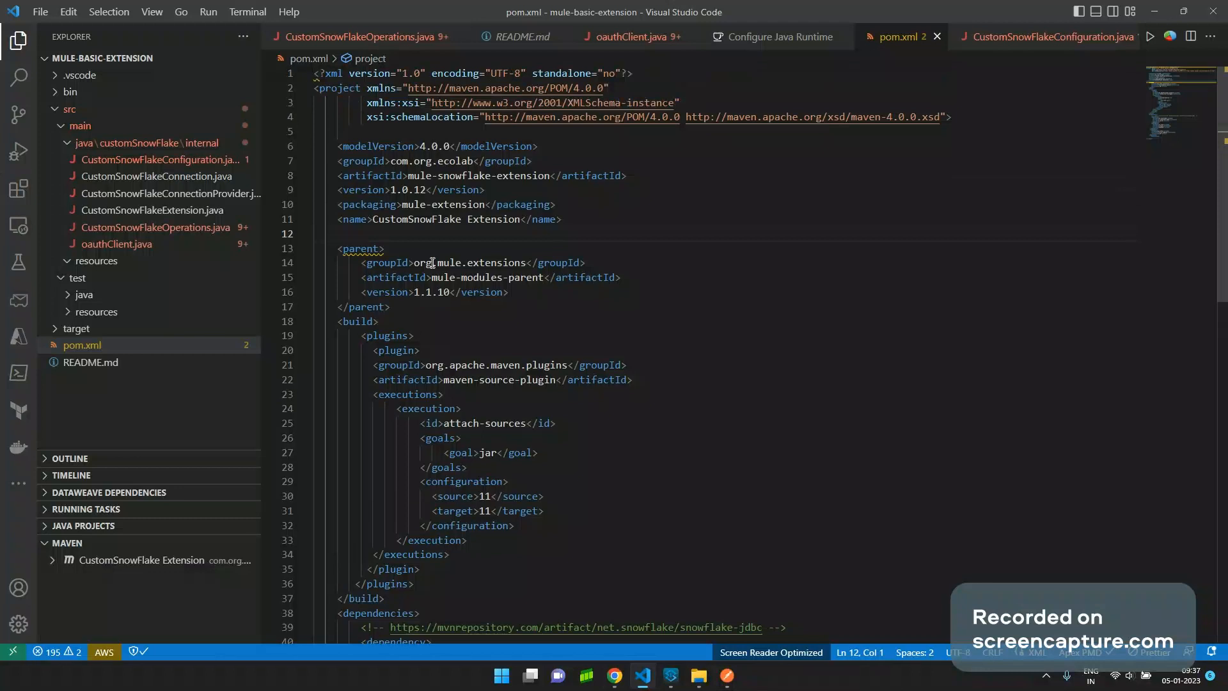
{"action": "scroll", "coordinate": [457, 366], "scroll_direction": "down", "scroll_amount": 4}
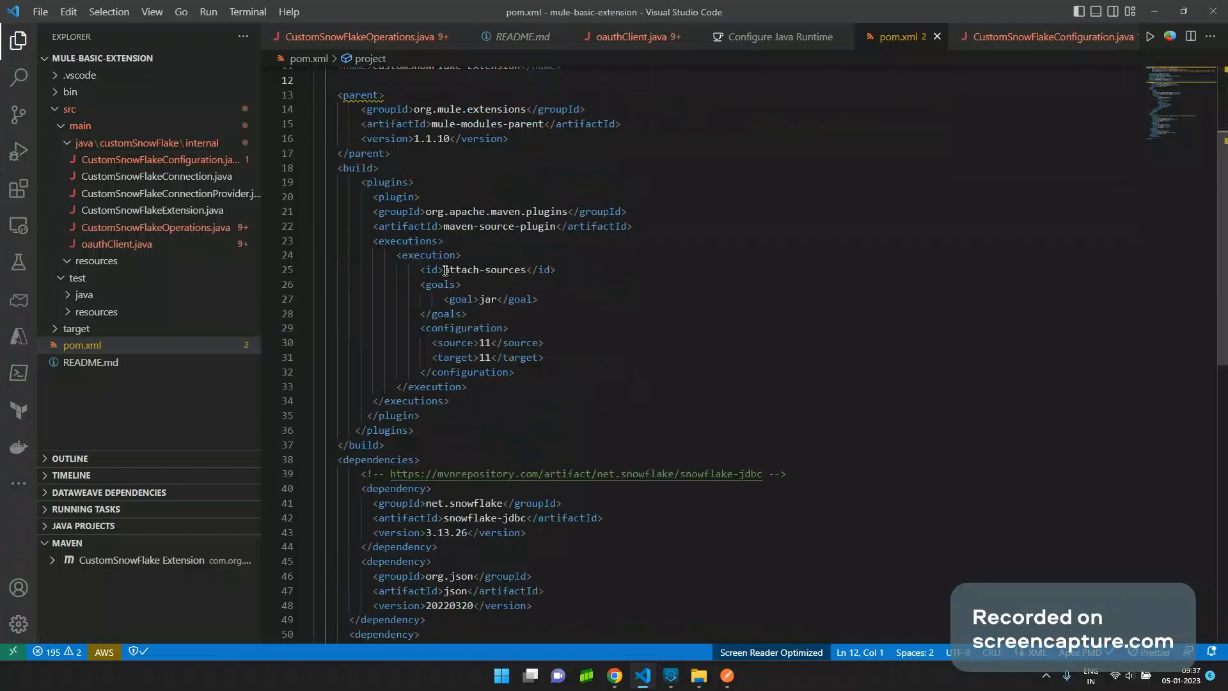
{"action": "left_click_drag", "start_coordinate": [445, 270], "coordinate": [530, 273]}
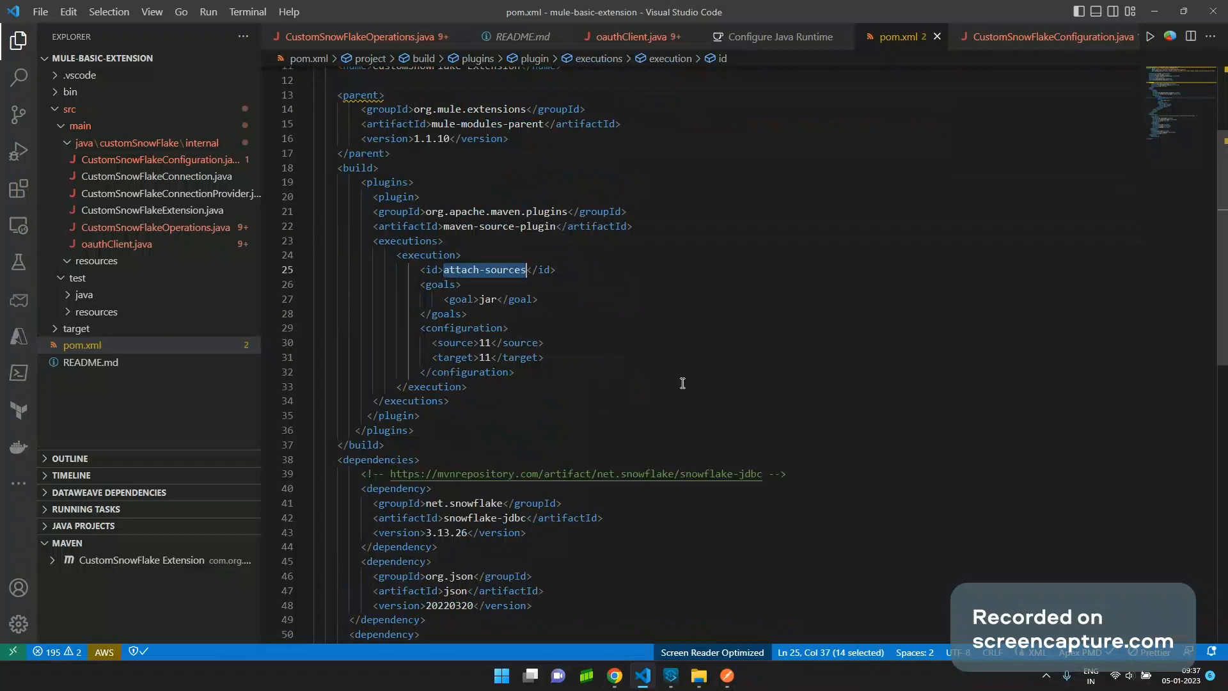
Highlight the snowflake-jdbc, org.json and slf4j-log4j12 dependencies, then open CustomSnowFlakeOperations.java.
{"action": "scroll", "coordinate": [682, 382], "scroll_direction": "down", "scroll_amount": 6}
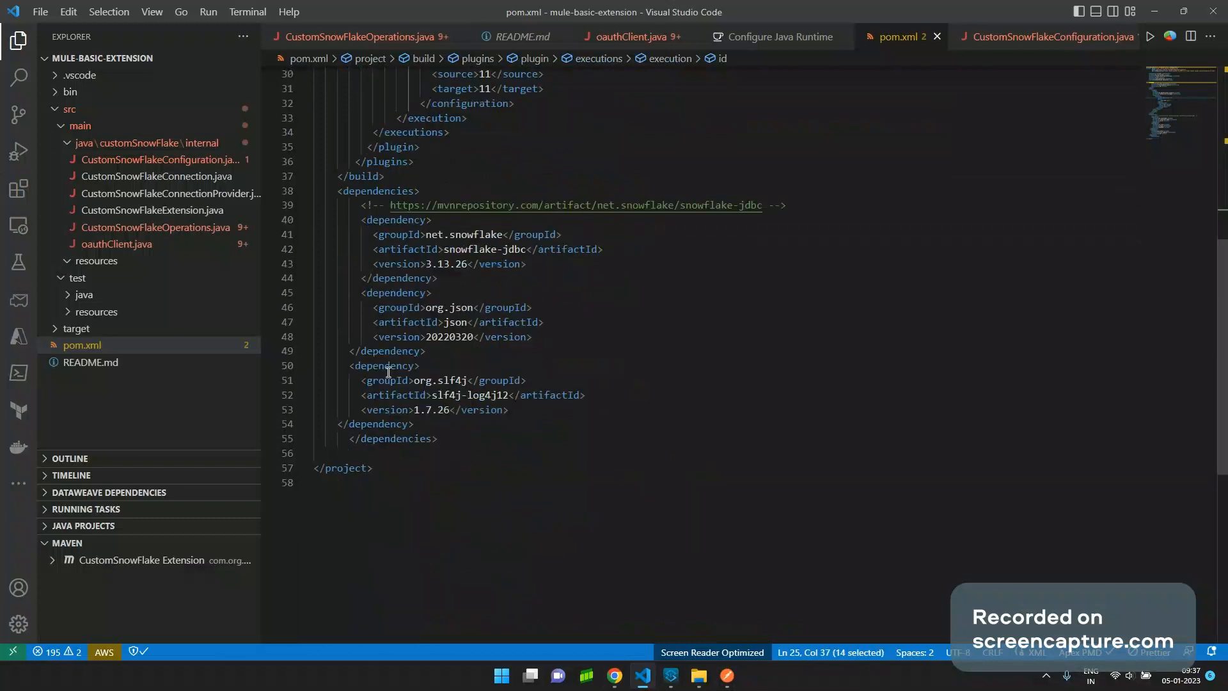
{"action": "left_click_drag", "start_coordinate": [356, 219], "coordinate": [570, 276]}
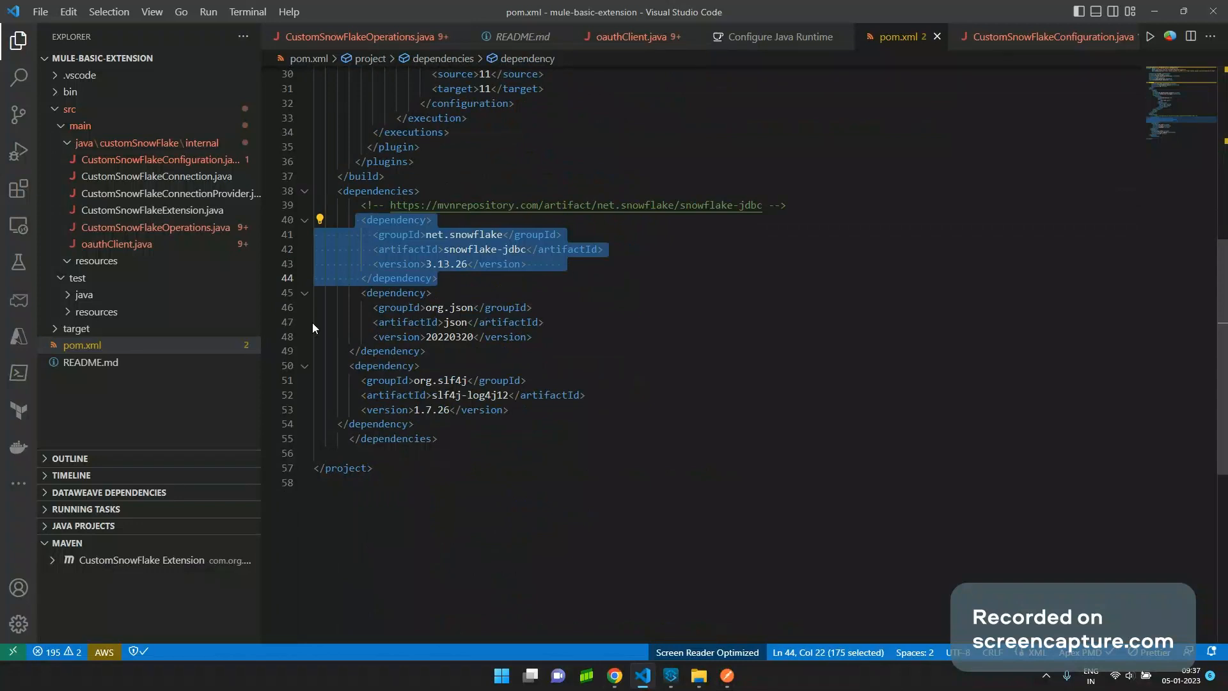
{"action": "left_click_drag", "start_coordinate": [356, 292], "coordinate": [467, 351]}
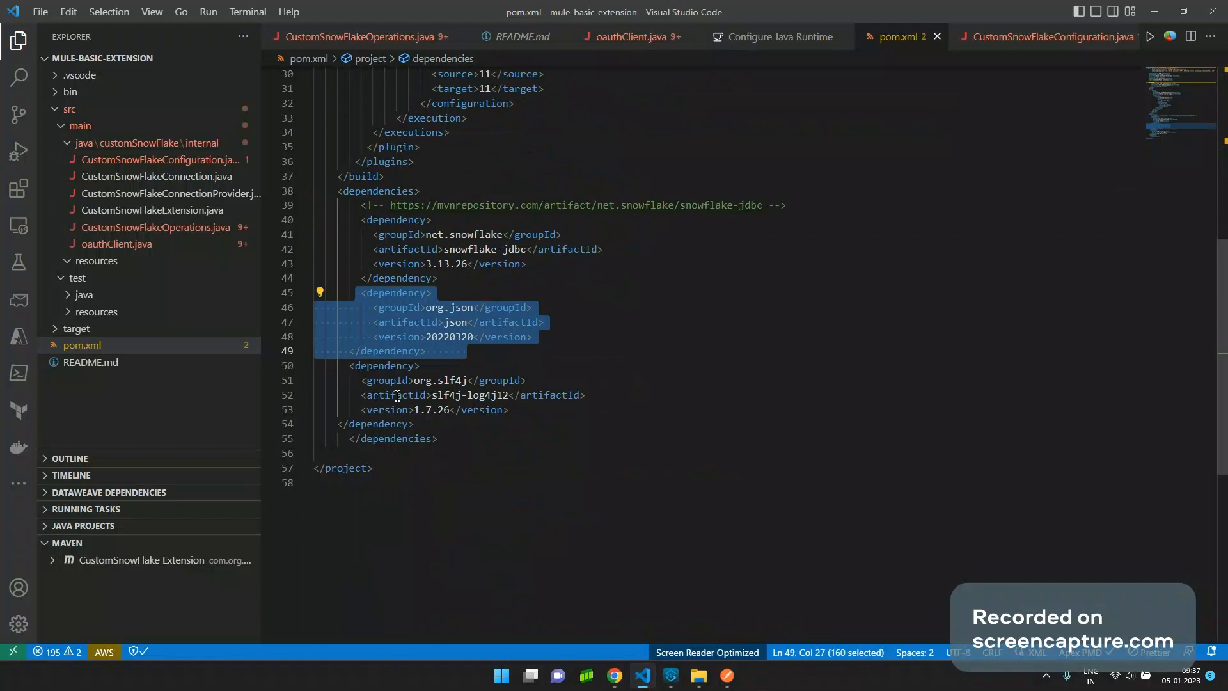
{"action": "left_click_drag", "start_coordinate": [350, 365], "coordinate": [449, 410]}
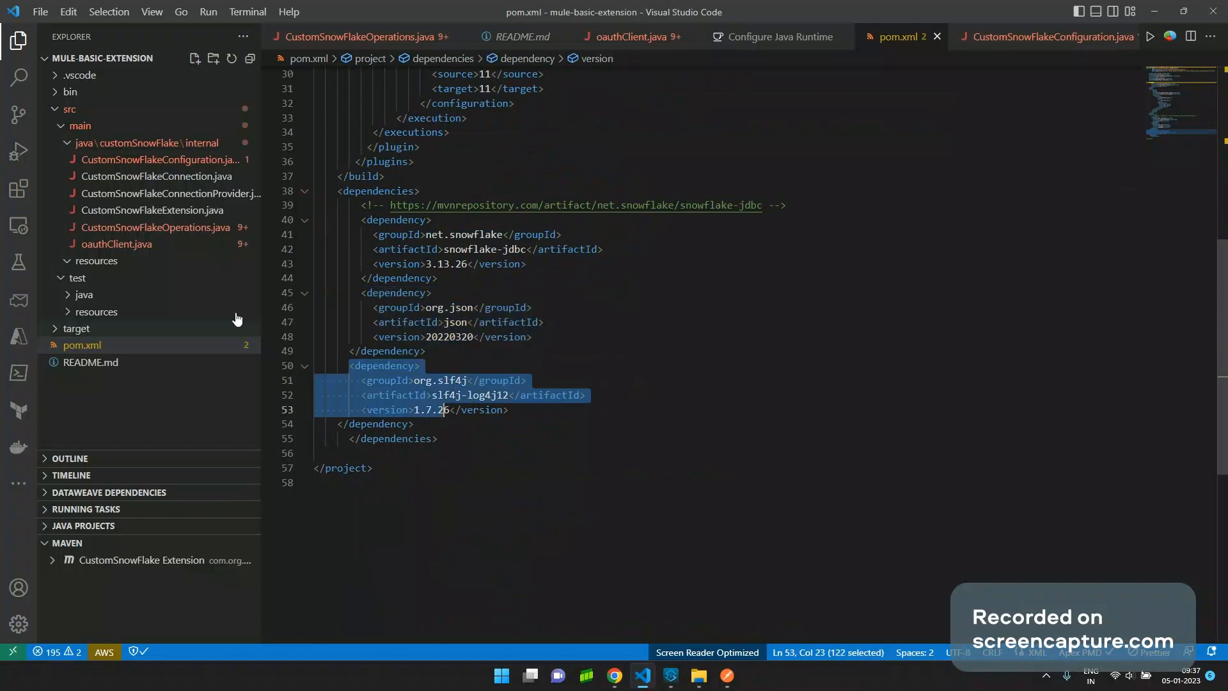
{"action": "left_click", "coordinate": [187, 229]}
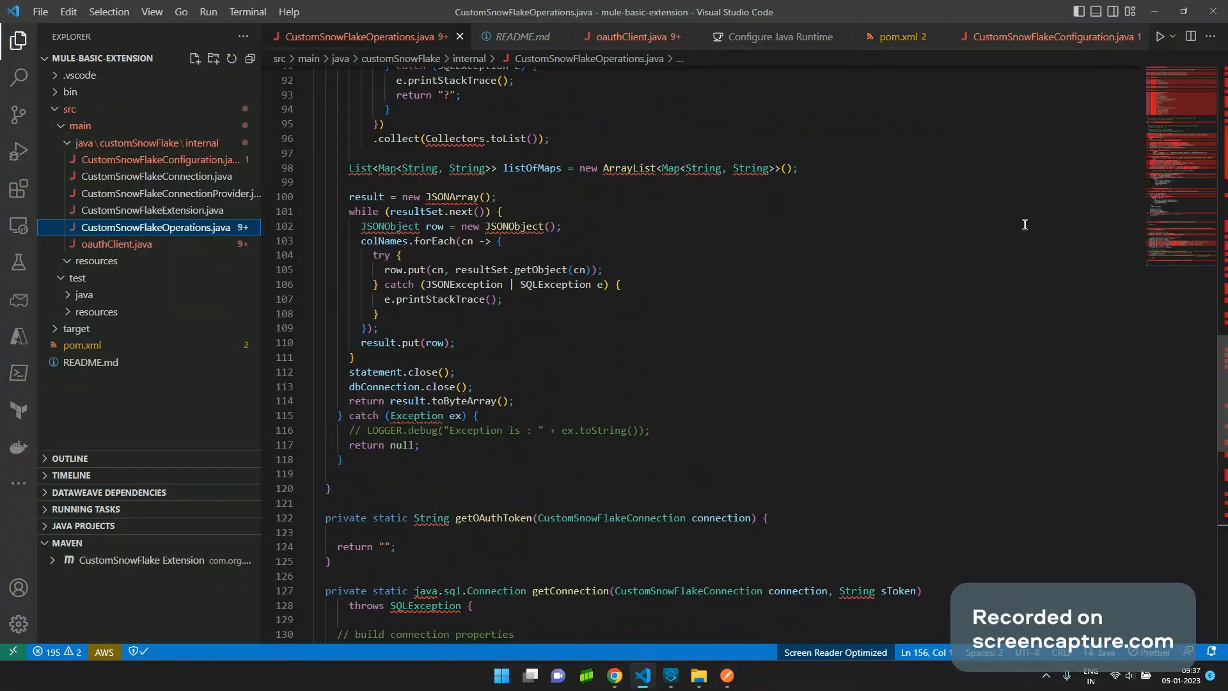
Select the executeQuery method and compare it with ttyFlow's Execute query settings in Anypoint Studio.
{"action": "scroll", "coordinate": [1025, 225], "scroll_direction": "up", "scroll_amount": 15}
{"action": "scroll", "coordinate": [594, 210], "scroll_direction": "up", "scroll_amount": 10}
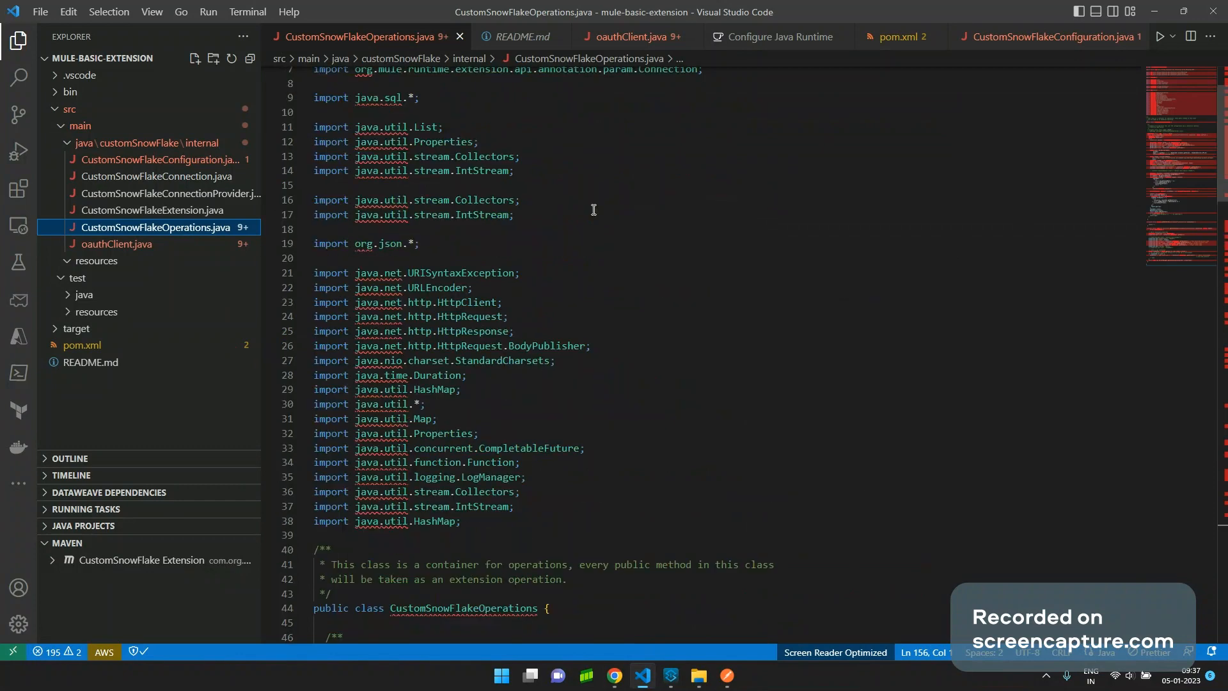
{"action": "scroll", "coordinate": [597, 217], "scroll_direction": "down", "scroll_amount": 10}
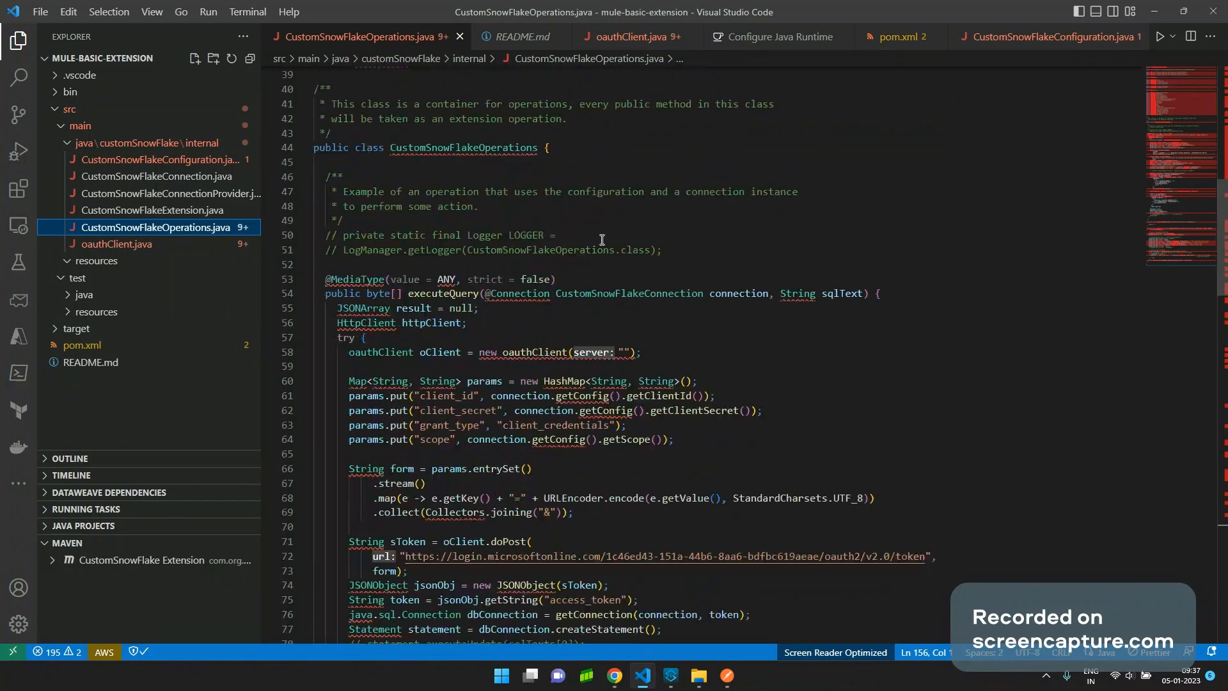
{"action": "double_click", "coordinate": [452, 292]}
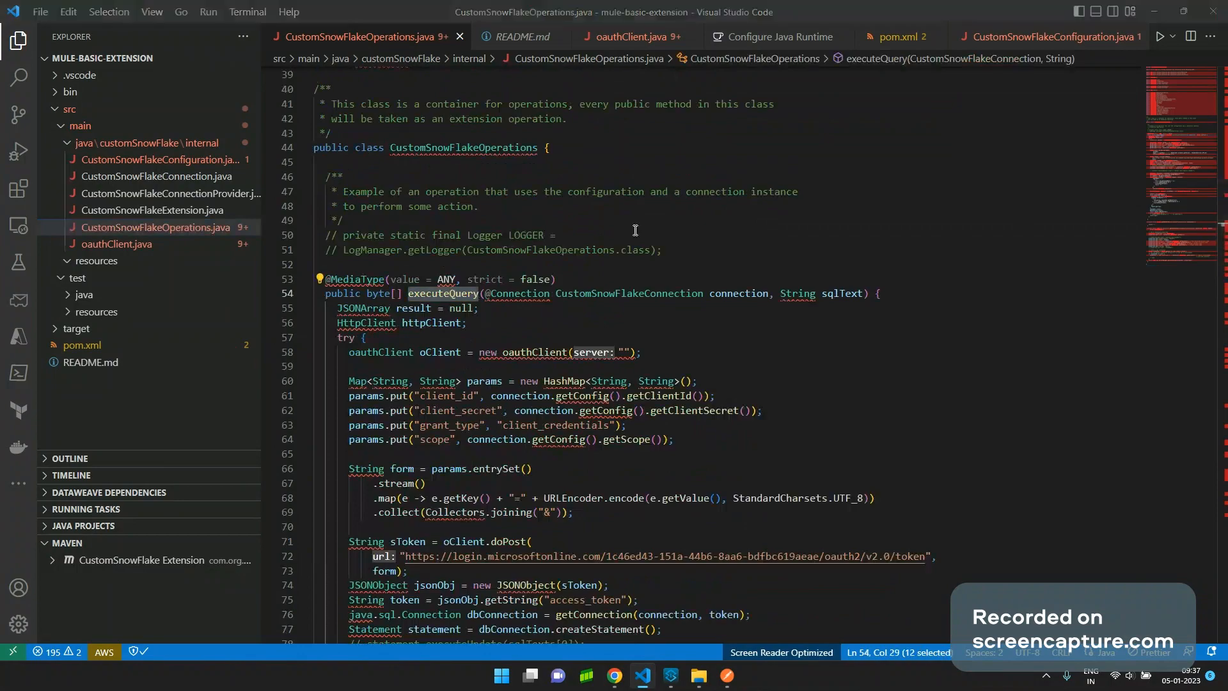
{"action": "key", "text": "alt+Tab"}
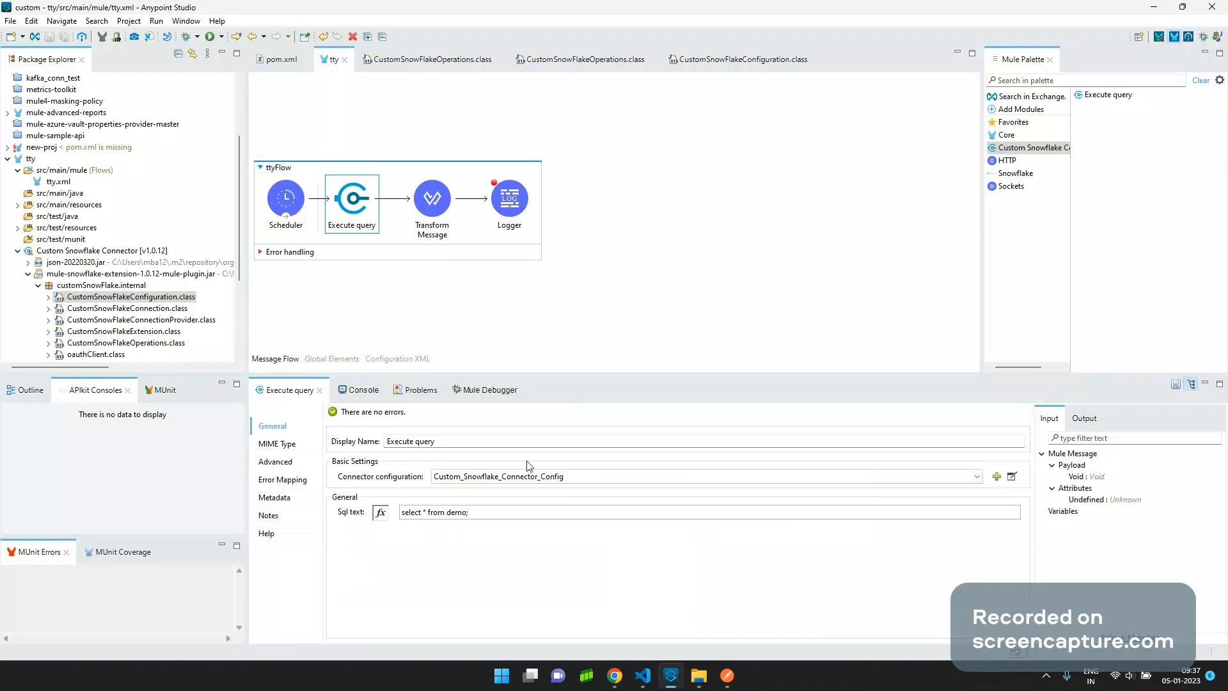
{"action": "key", "text": "alt+Tab"}
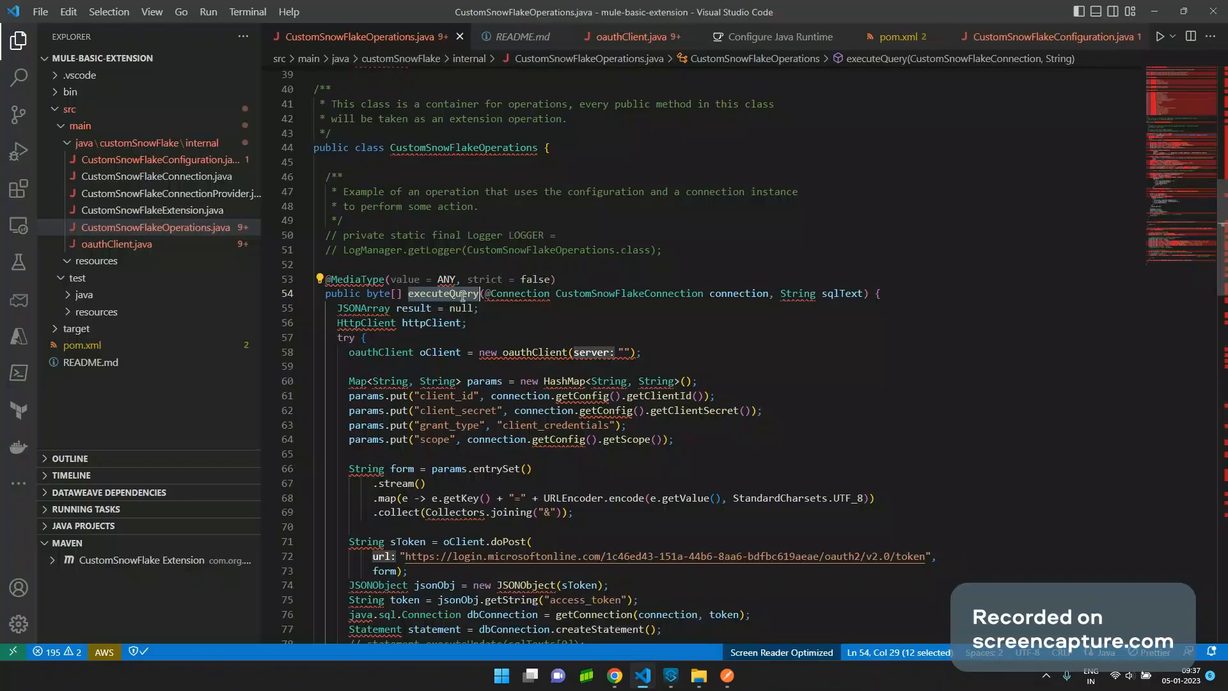
{"action": "key", "text": "alt+Tab"}
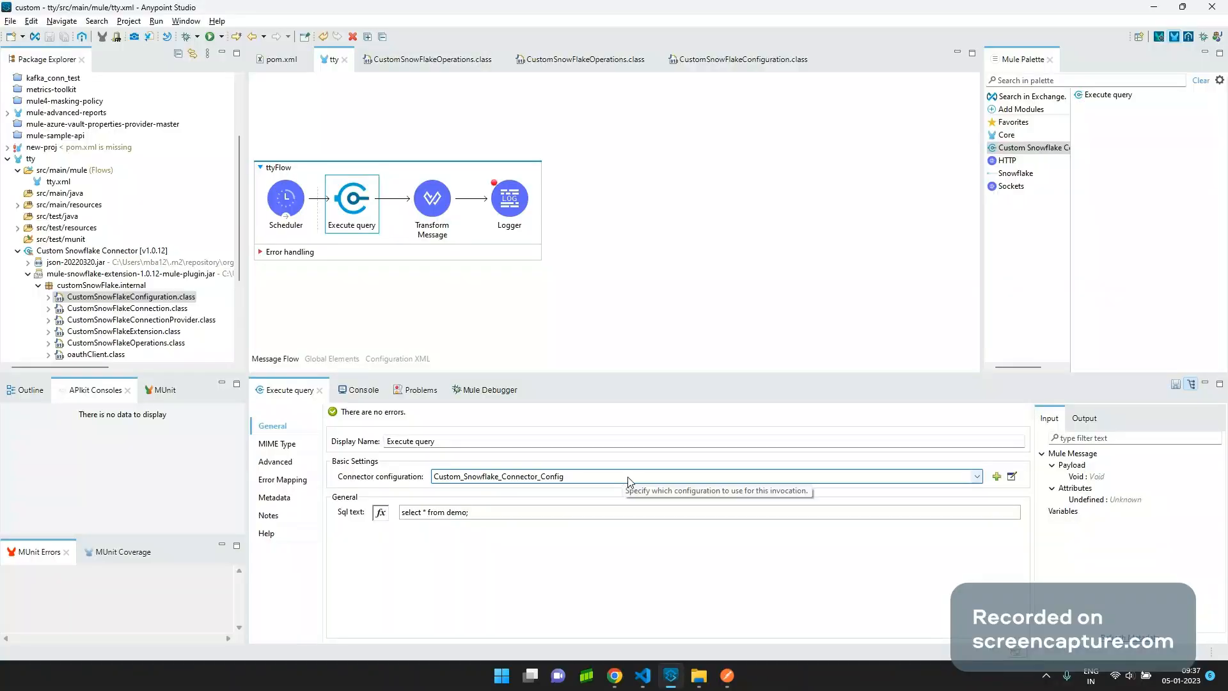
{"action": "key", "text": "alt+Tab"}
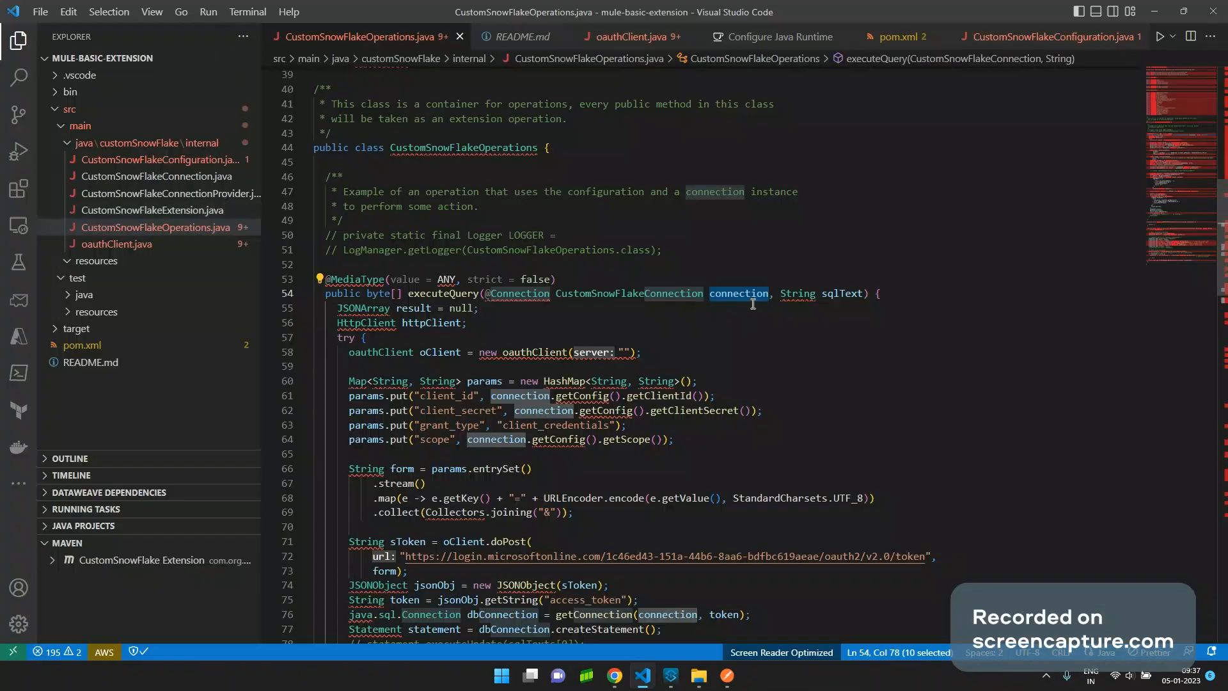
Peek references to the connection parameter, then go to the CustomSnowFlakeConnection definition.
{"action": "mouse_move", "coordinate": [738, 291]}
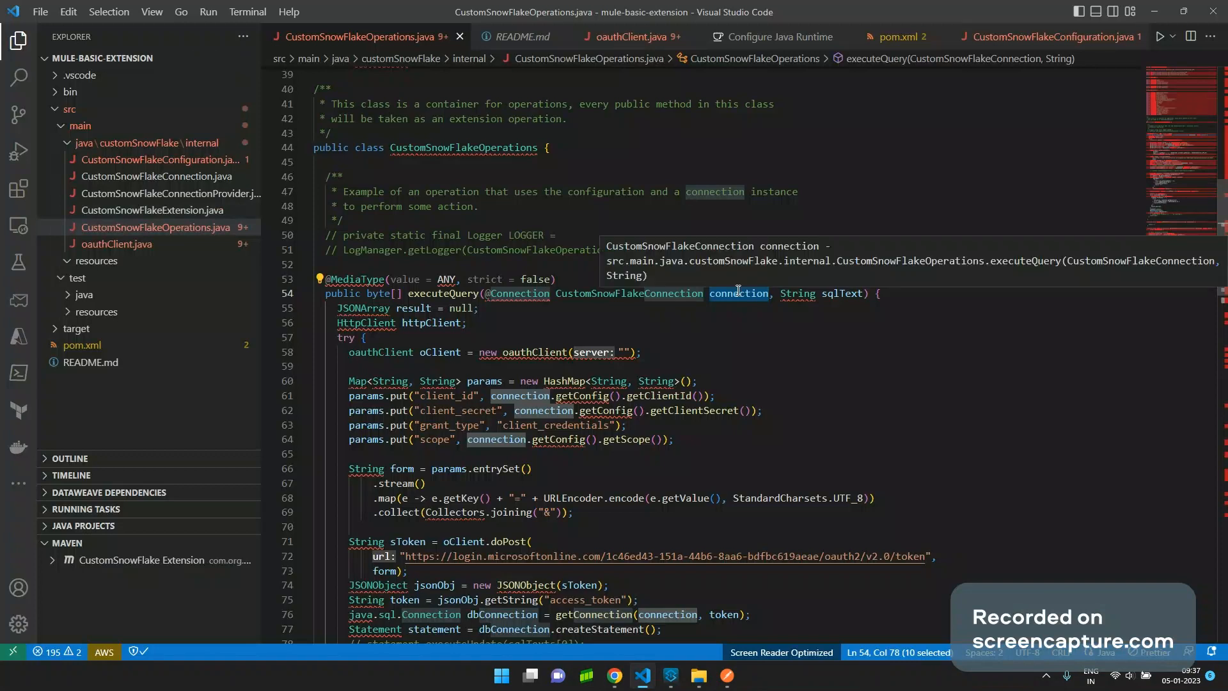
{"action": "key", "text": "shift+F12"}
{"action": "left_click", "coordinate": [772, 294]}
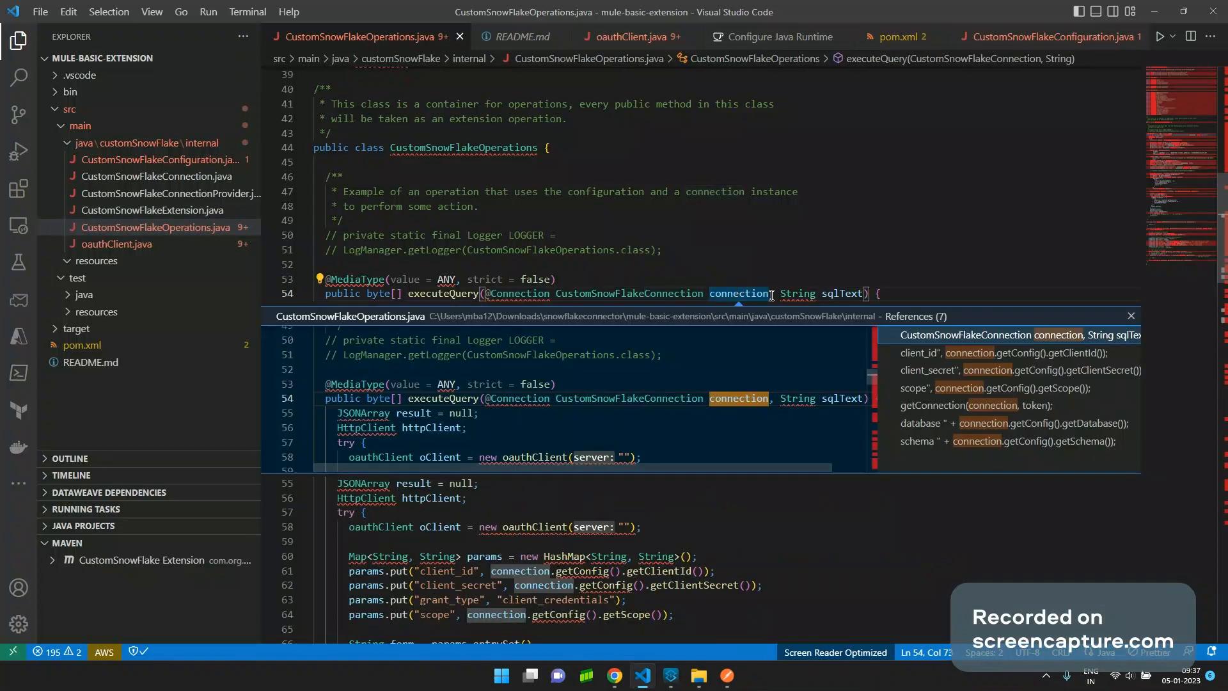
{"action": "left_click", "coordinate": [658, 291], "text": "ctrl"}
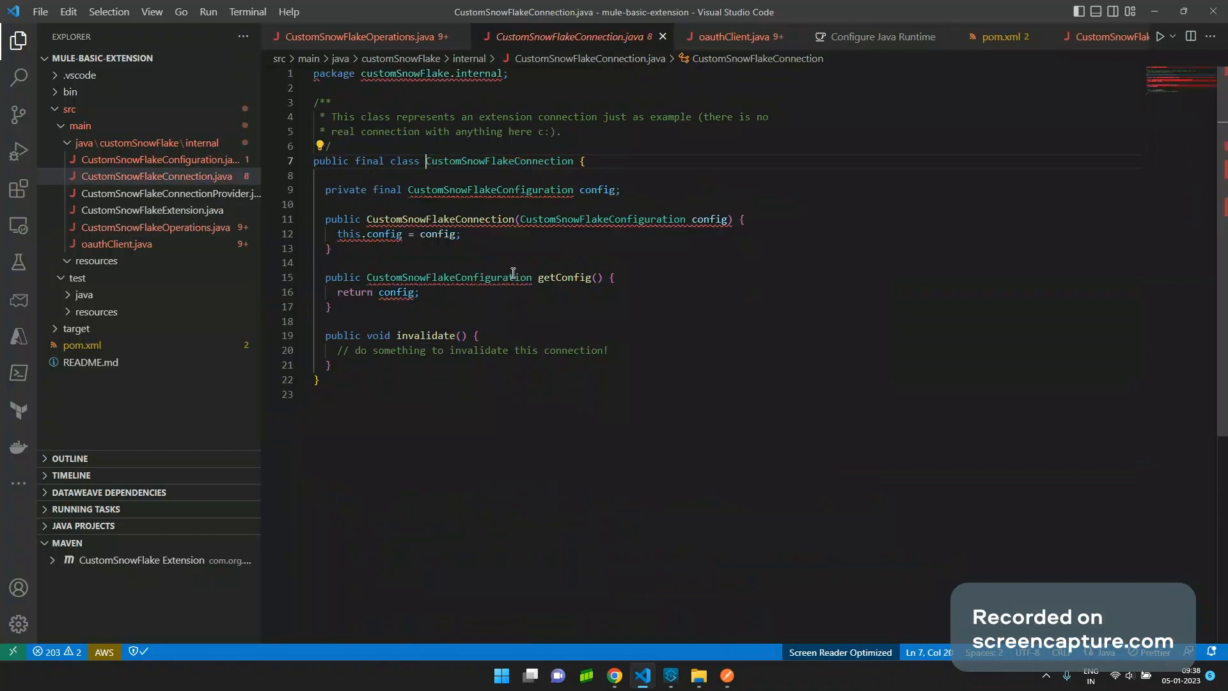
Open CustomSnowFlakeConfiguration.java and browse its fields.
{"action": "mouse_move", "coordinate": [507, 278]}
{"action": "left_click", "coordinate": [665, 221], "text": "ctrl"}
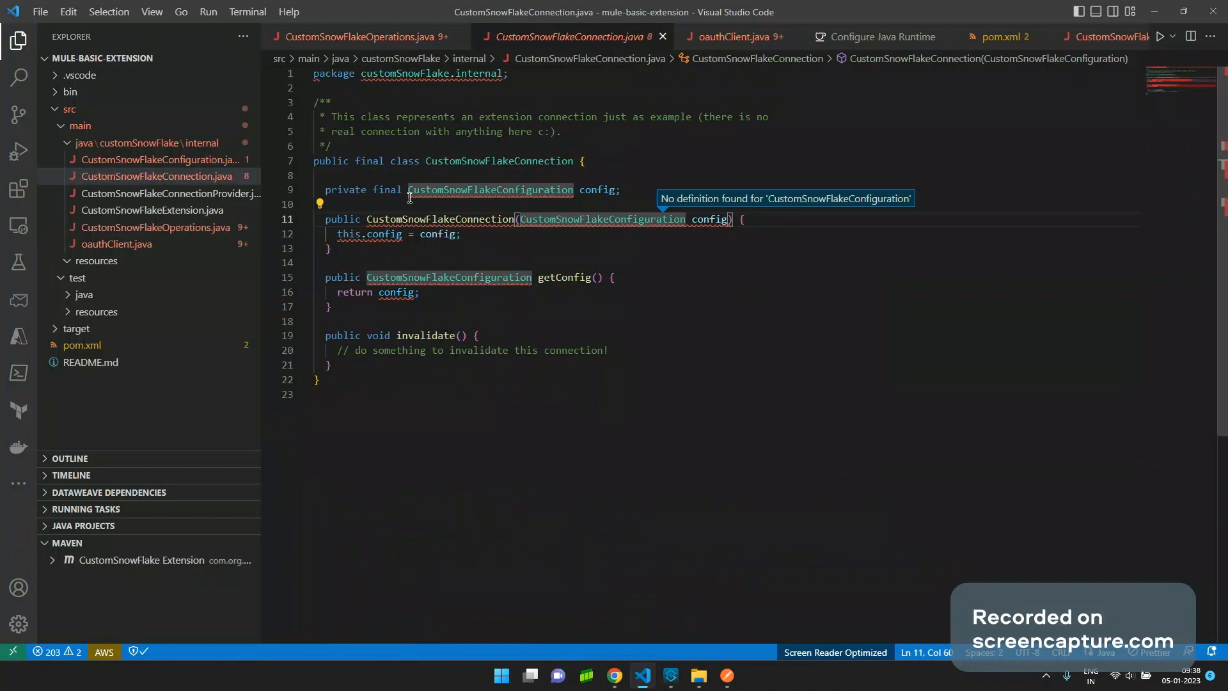
{"action": "left_click", "coordinate": [201, 161]}
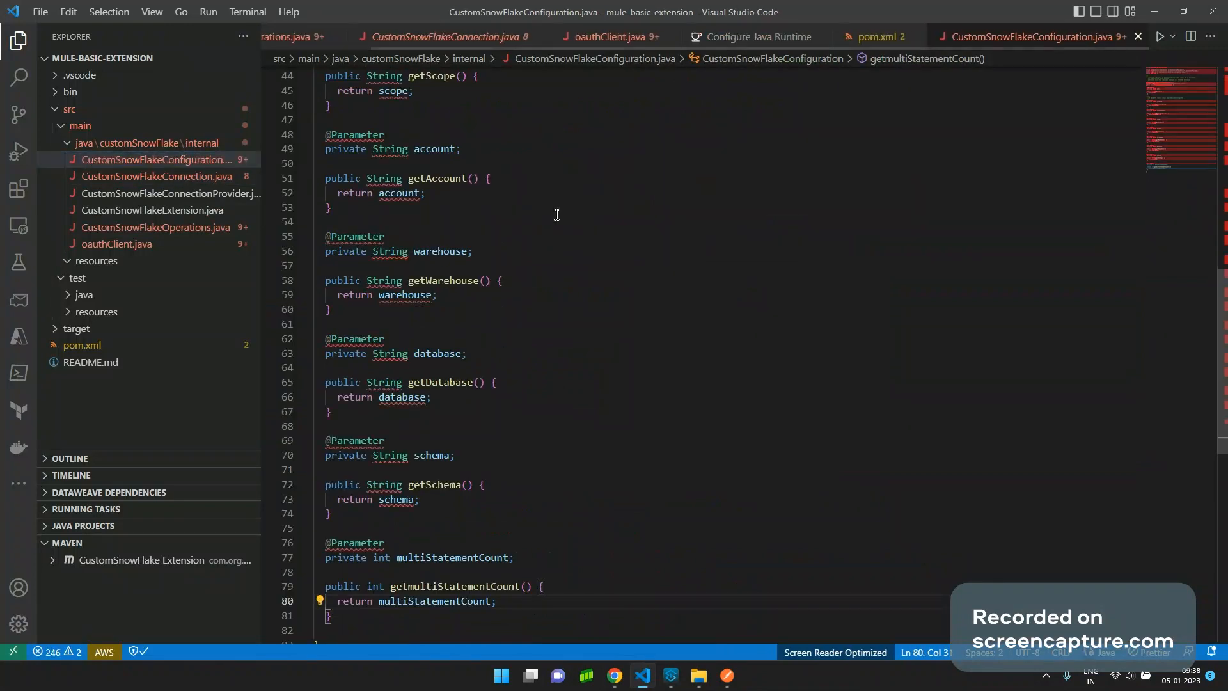
{"action": "scroll", "coordinate": [577, 222], "scroll_direction": "up", "scroll_amount": 12}
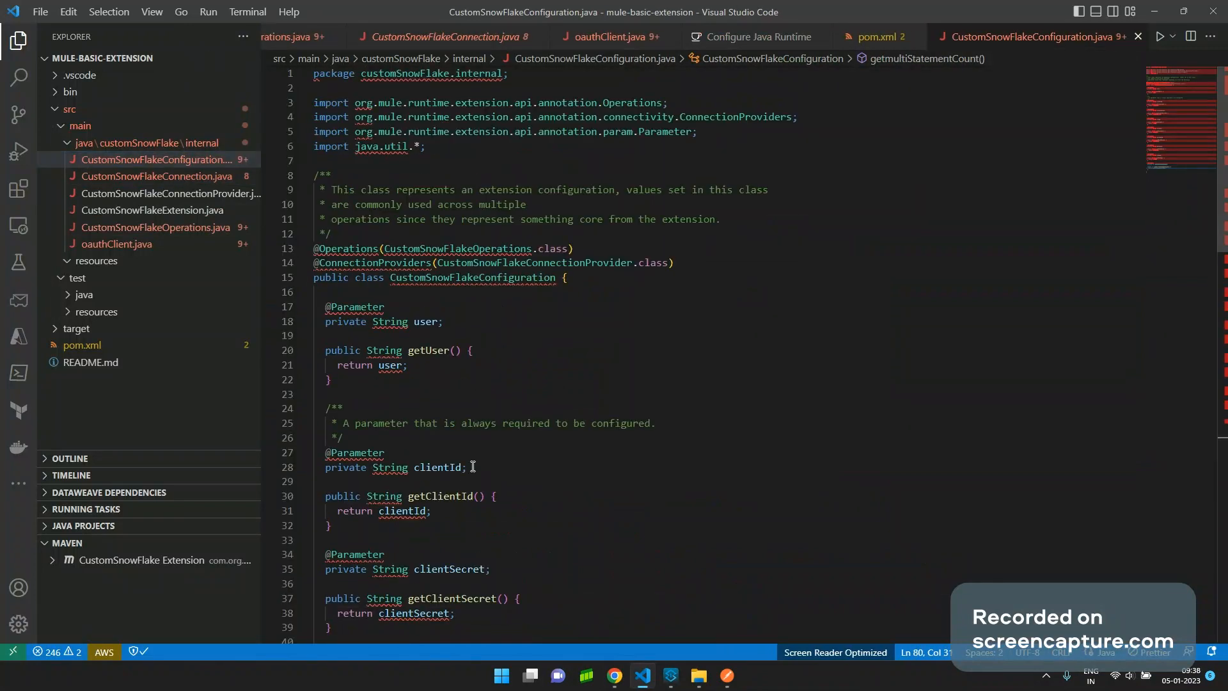
{"action": "scroll", "coordinate": [473, 467], "scroll_direction": "down", "scroll_amount": 4}
{"action": "scroll", "coordinate": [450, 421], "scroll_direction": "down", "scroll_amount": 5}
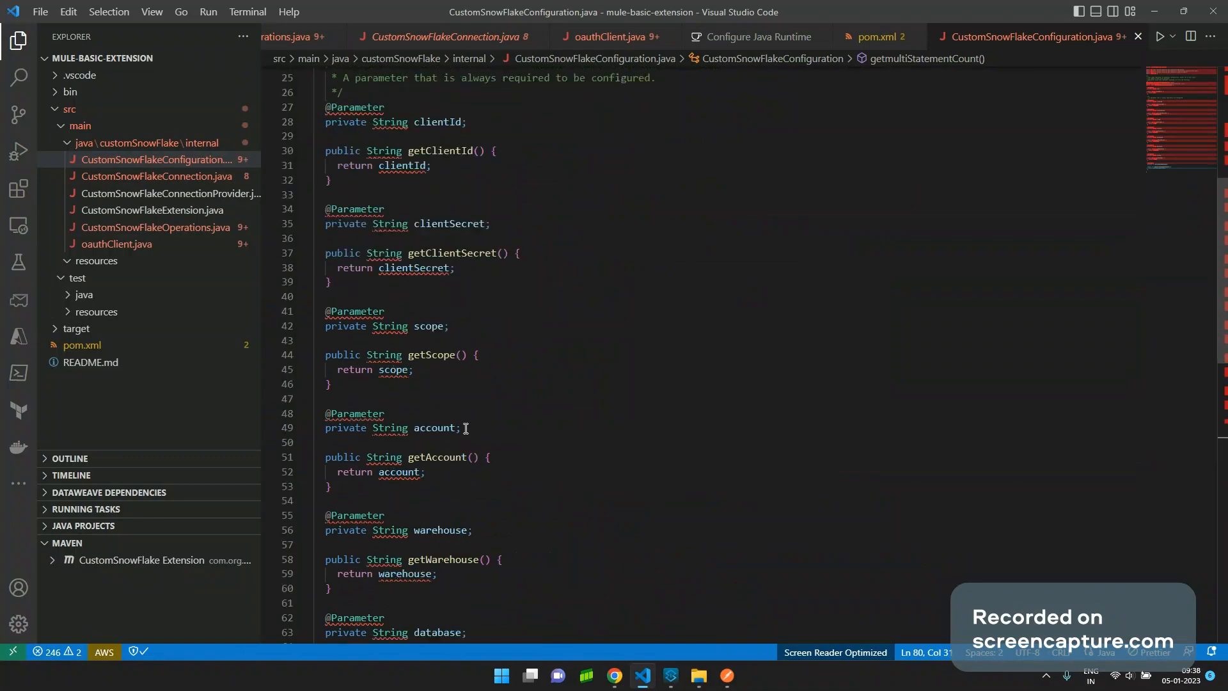
Compare it with the connector configuration properties in Anypoint Studio.
{"action": "key", "text": "alt+Tab"}
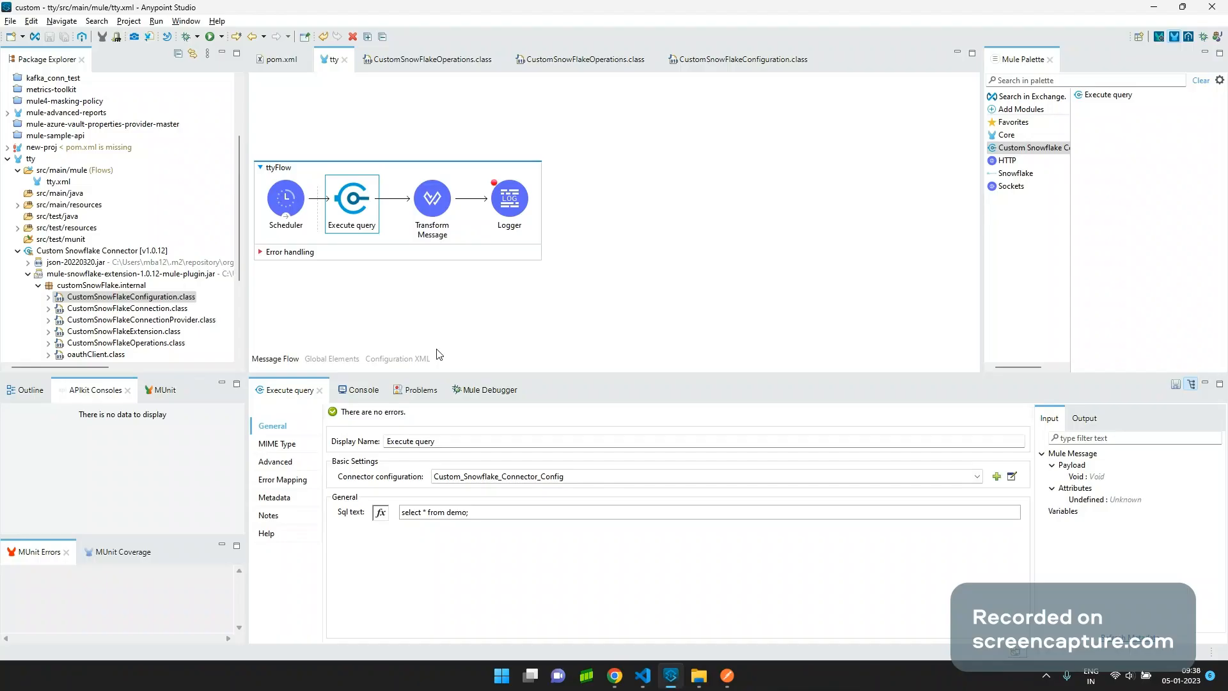
{"action": "left_click", "coordinate": [1011, 476]}
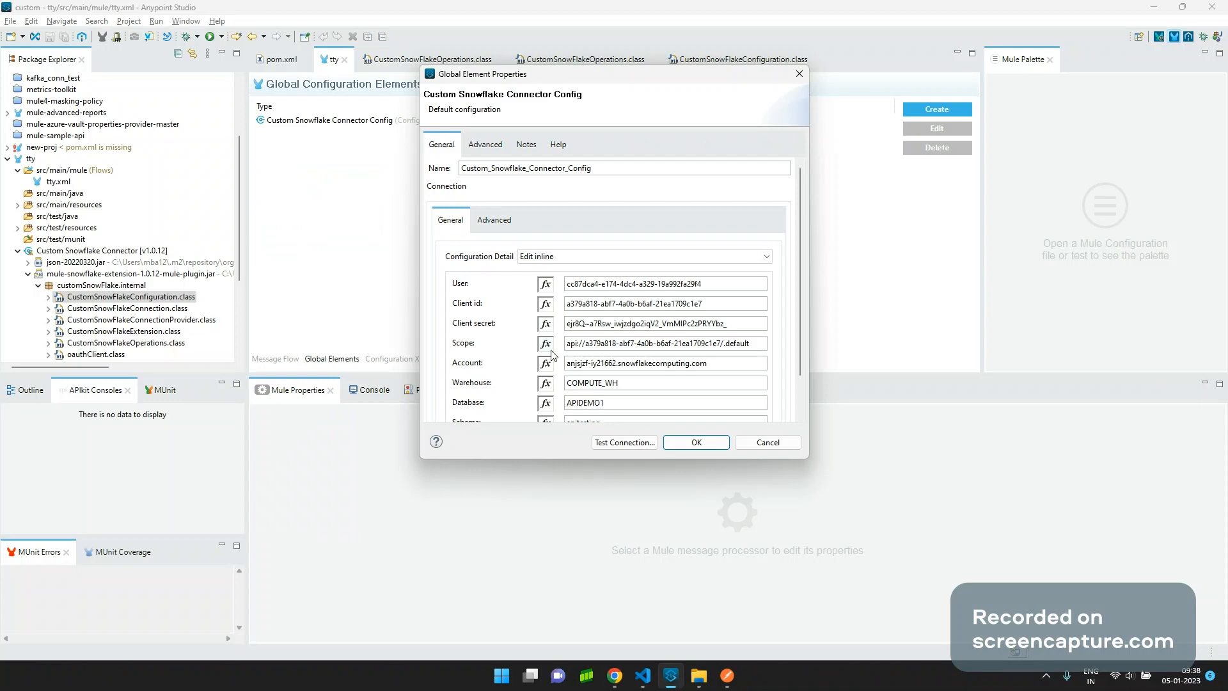
{"action": "key", "text": "Escape"}
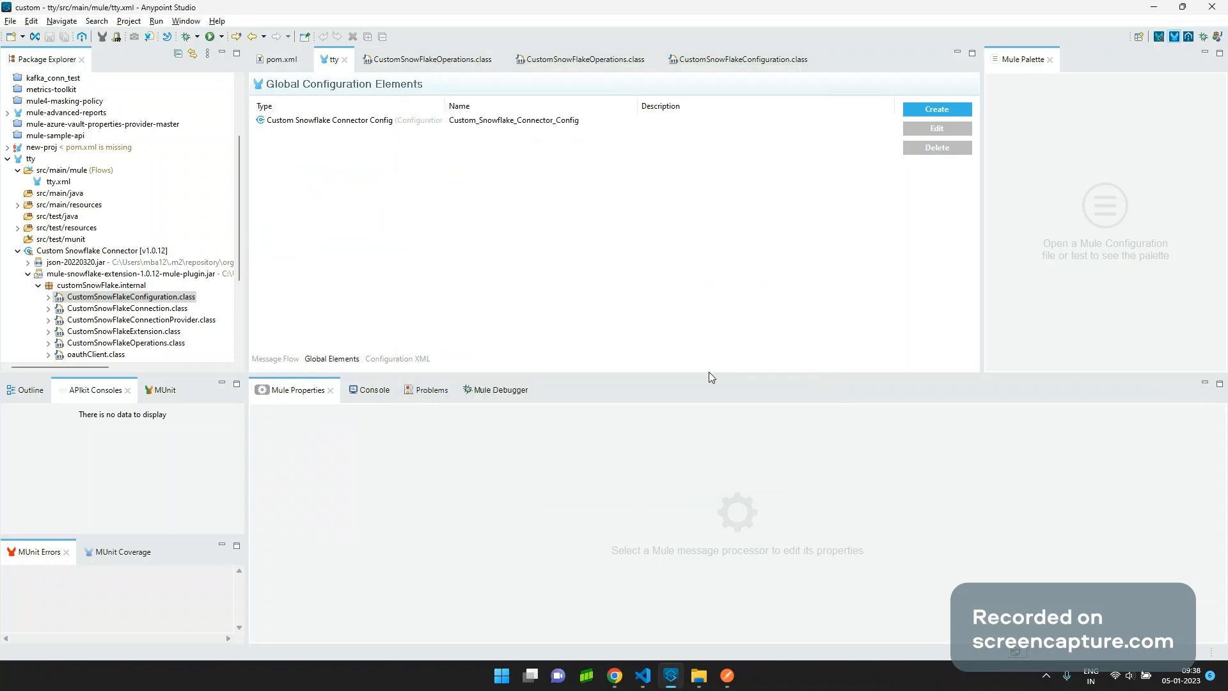
{"action": "key", "text": "alt+Tab"}
Point out the warehouse field, close the configuration file, and select sqlText in executeQuery.
{"action": "scroll", "coordinate": [465, 297], "scroll_direction": "down", "scroll_amount": 1}
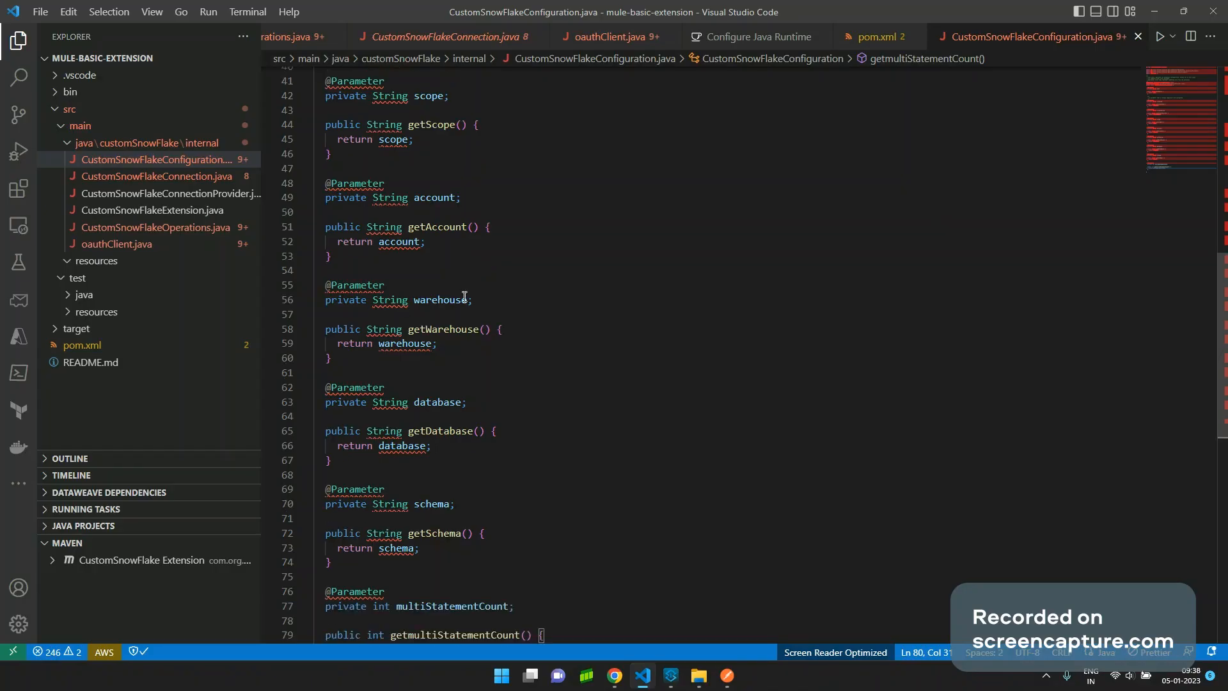
{"action": "double_click", "coordinate": [465, 298]}
{"action": "scroll", "coordinate": [511, 398], "scroll_direction": "down", "scroll_amount": 4}
{"action": "scroll", "coordinate": [534, 320], "scroll_direction": "up", "scroll_amount": 6}
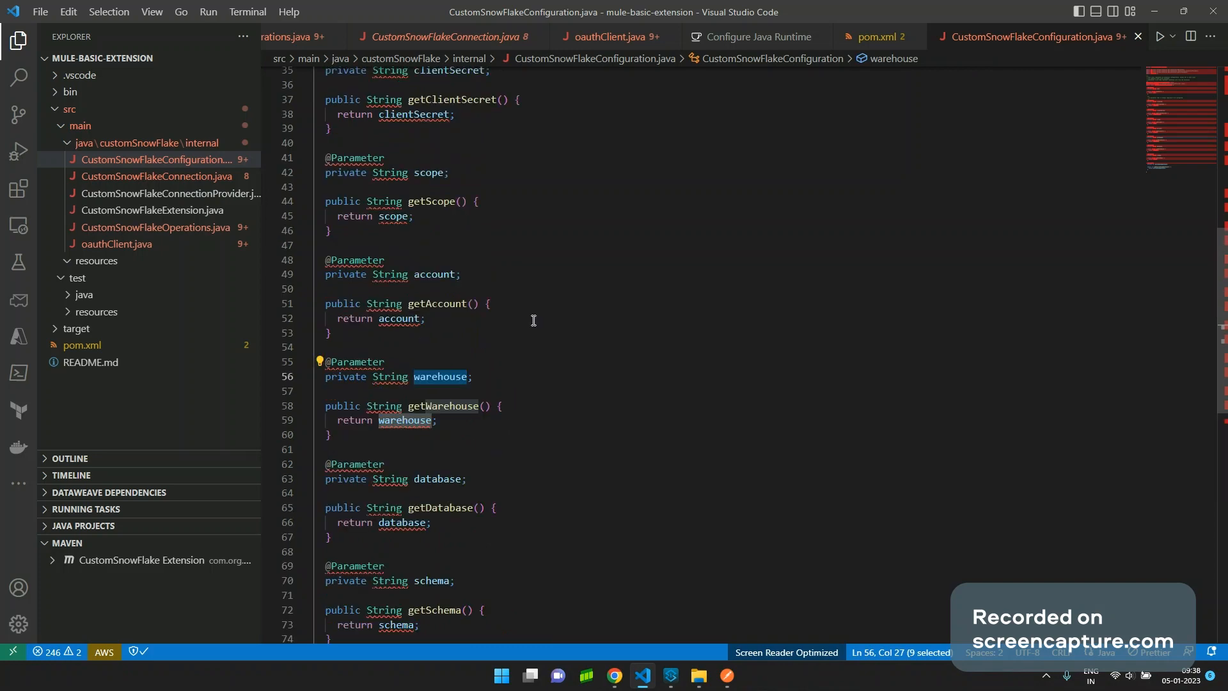
{"action": "scroll", "coordinate": [550, 288], "scroll_direction": "up", "scroll_amount": 10}
{"action": "left_click", "coordinate": [905, 290]}
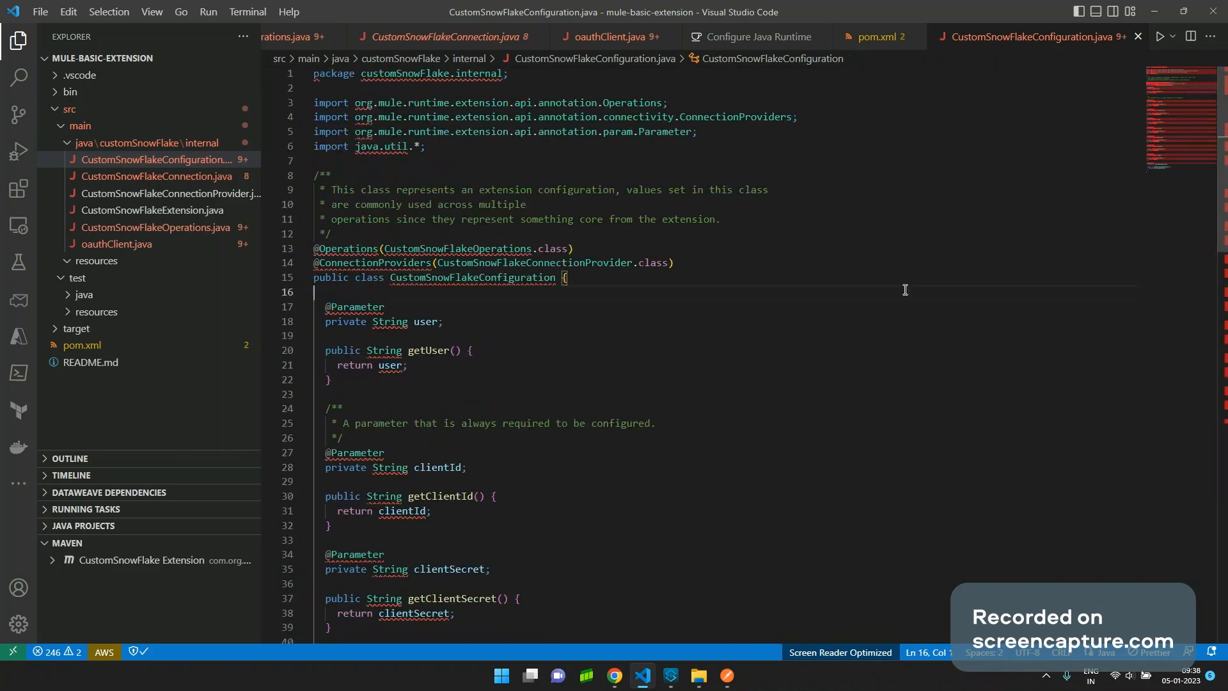
{"action": "key", "text": "ctrl+w"}
{"action": "key", "text": "ctrl+w"}
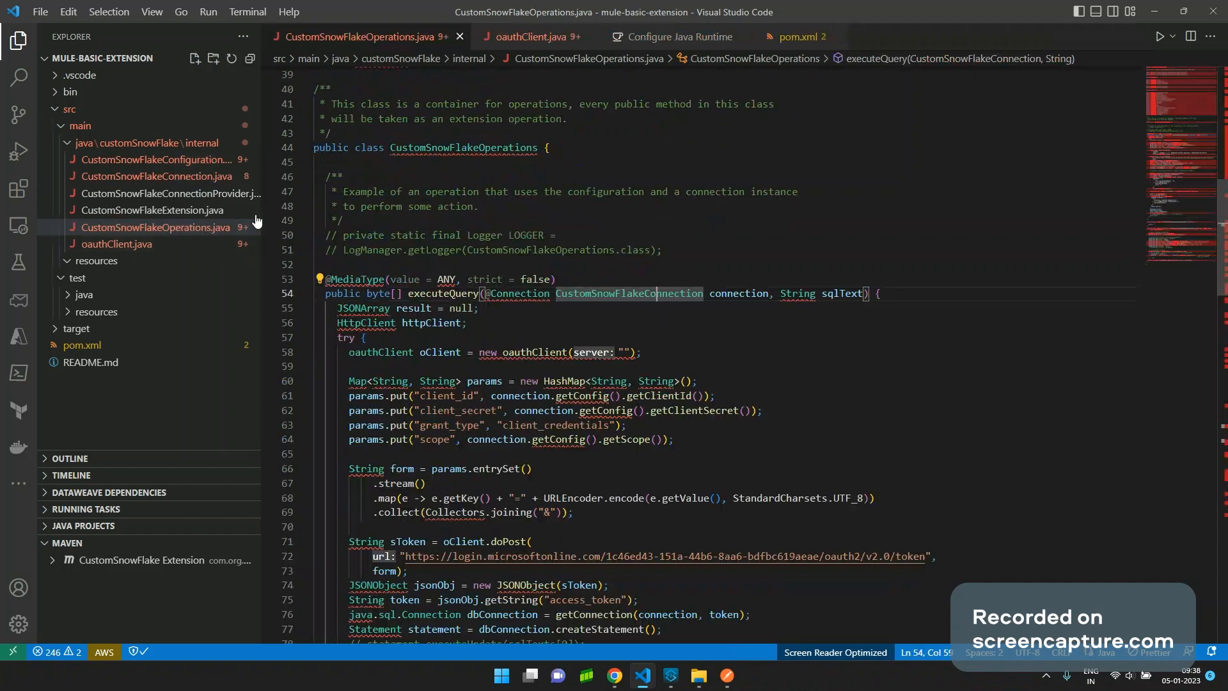
{"action": "scroll", "coordinate": [790, 312], "scroll_direction": "down", "scroll_amount": 1}
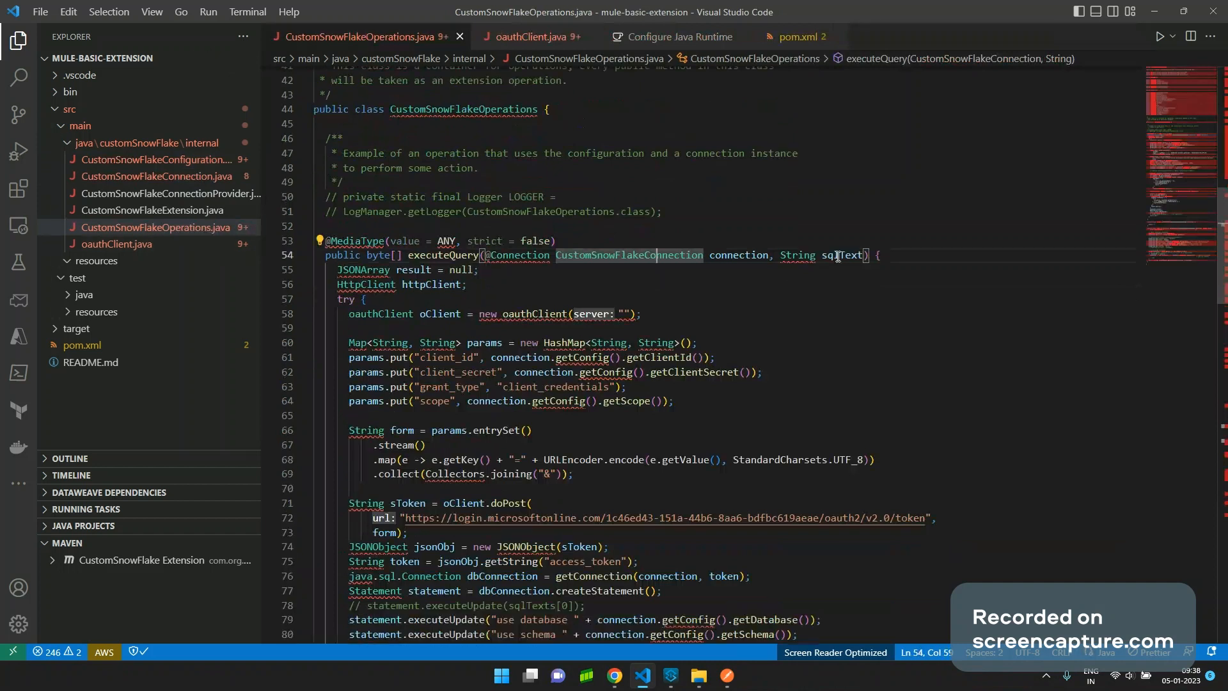
{"action": "double_click", "coordinate": [838, 256]}
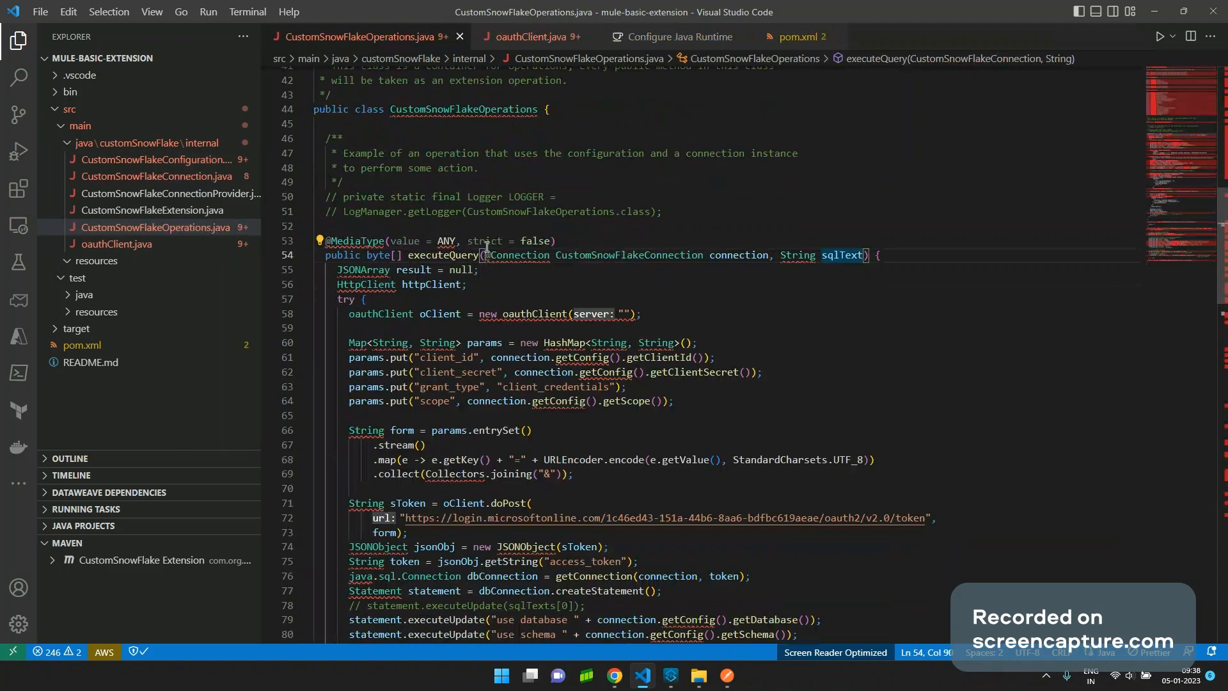
{"action": "key", "text": "alt+Tab"}
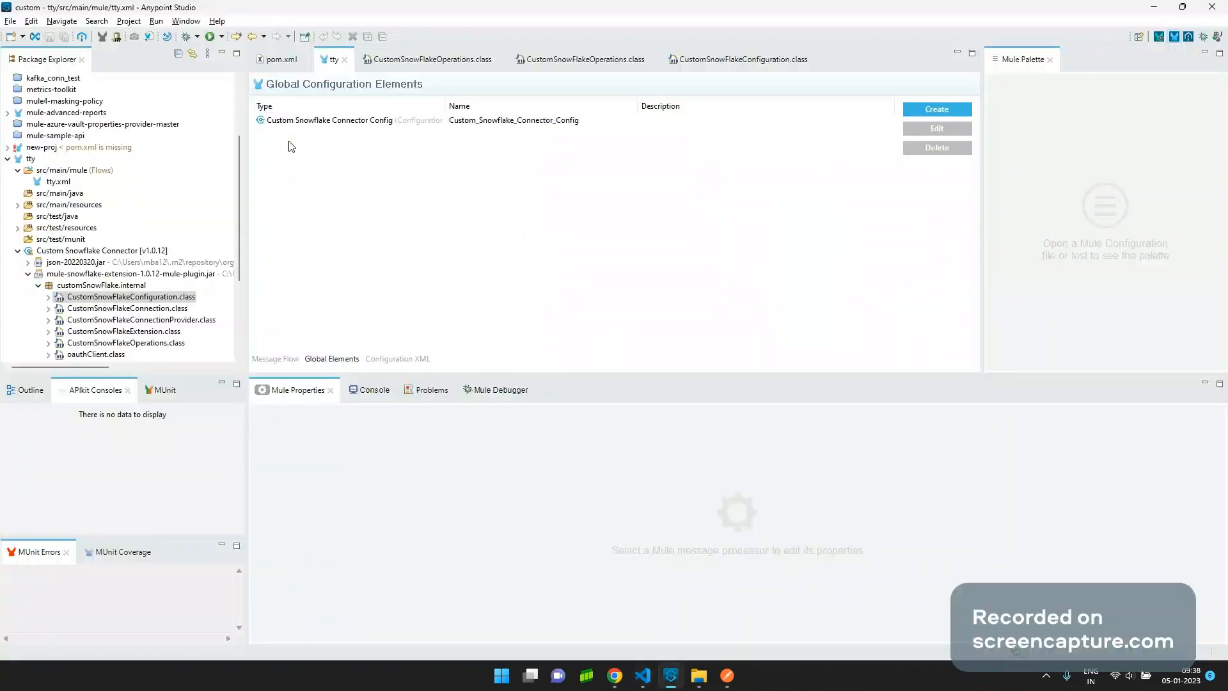
{"action": "left_click", "coordinate": [277, 359]}
{"action": "left_click", "coordinate": [340, 212]}
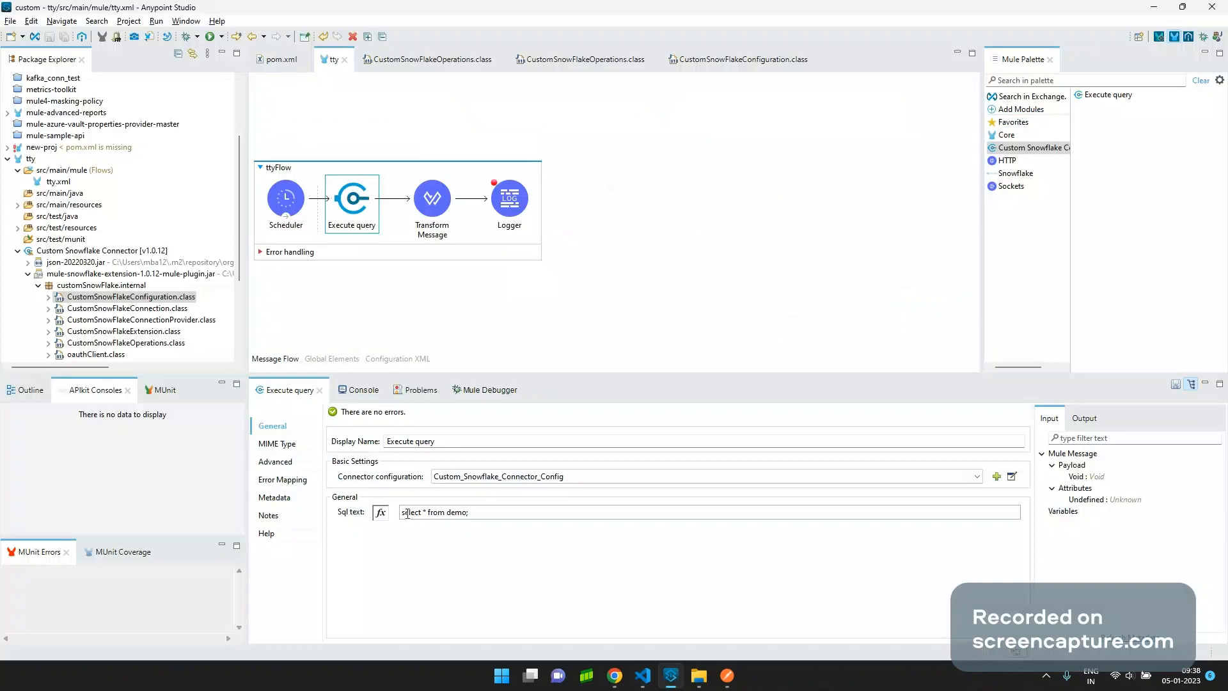
{"action": "key", "text": "alt+Tab"}
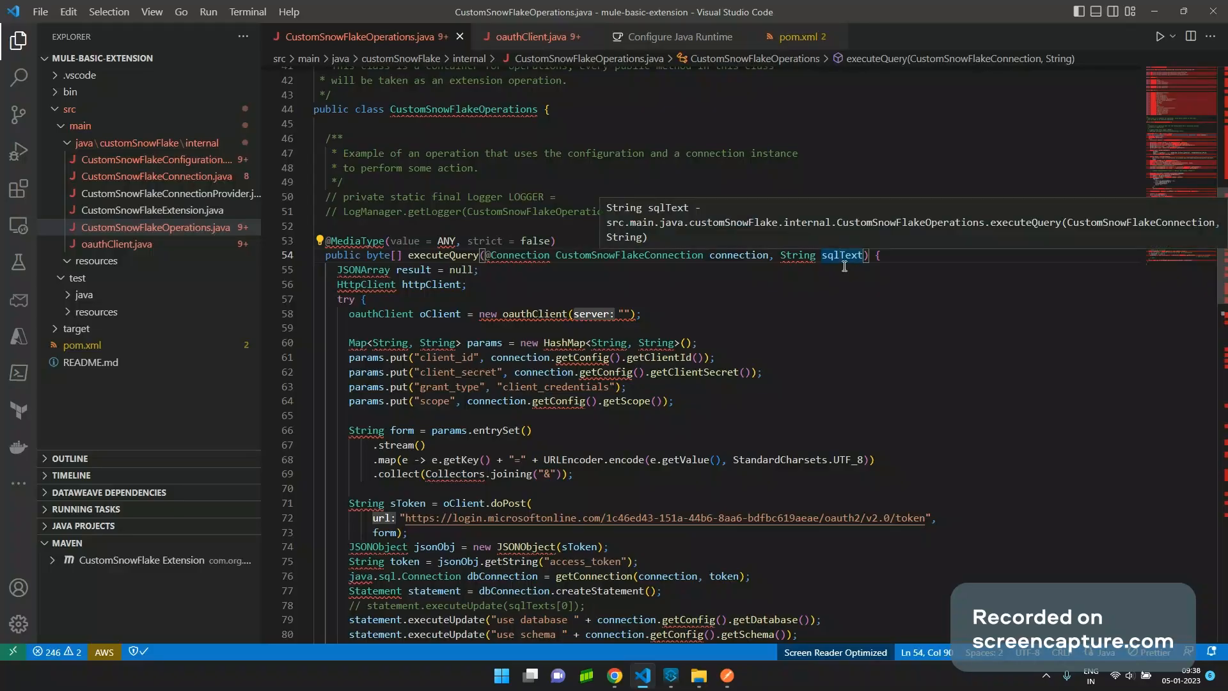
{"action": "key", "text": "alt+Tab"}
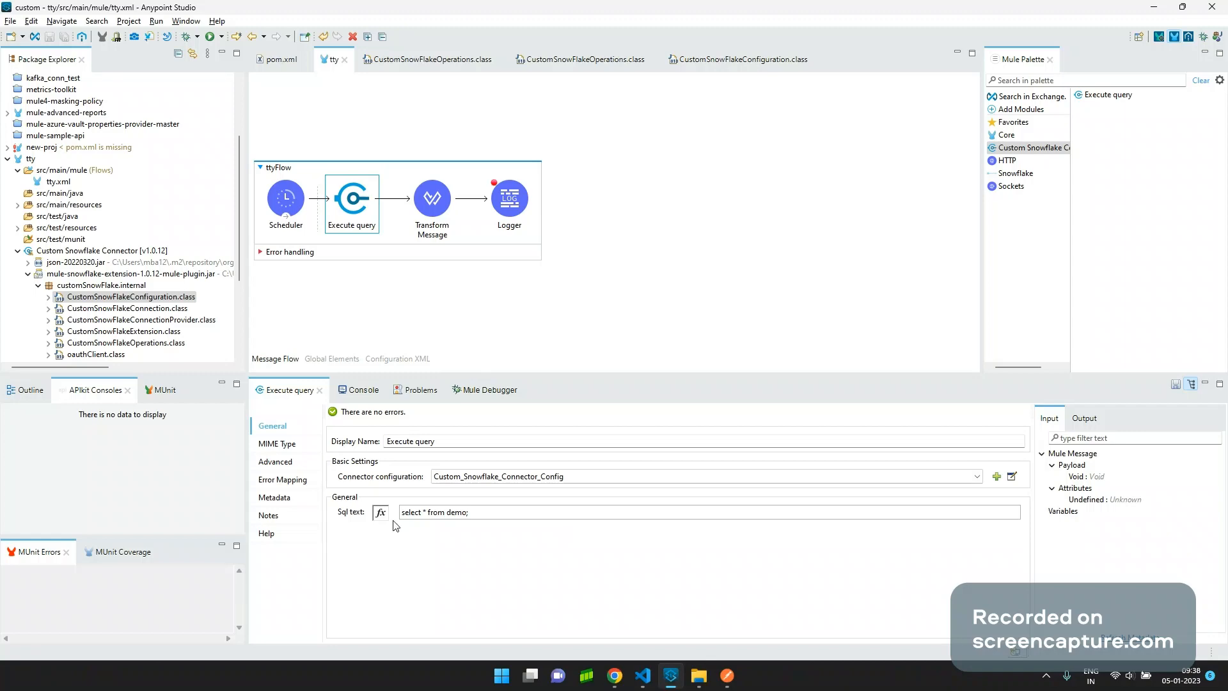
{"action": "key", "text": "alt+Tab"}
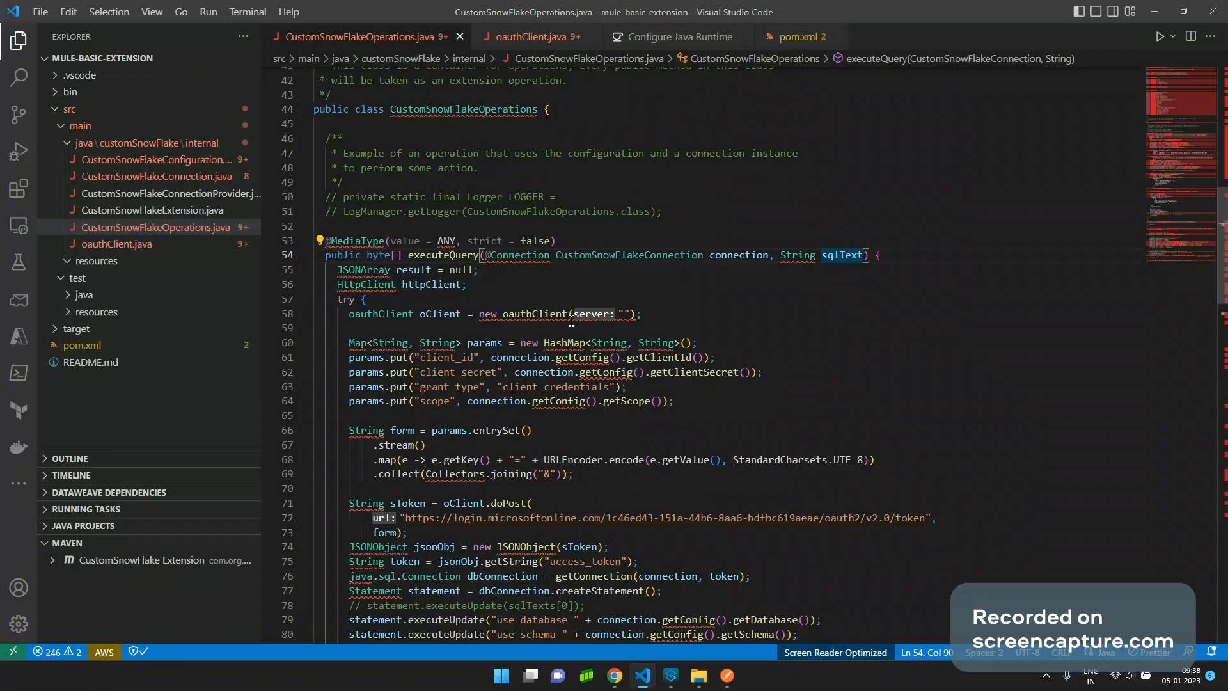
{"action": "scroll", "coordinate": [571, 321], "scroll_direction": "down", "scroll_amount": 1}
{"action": "left_click", "coordinate": [391, 275]}
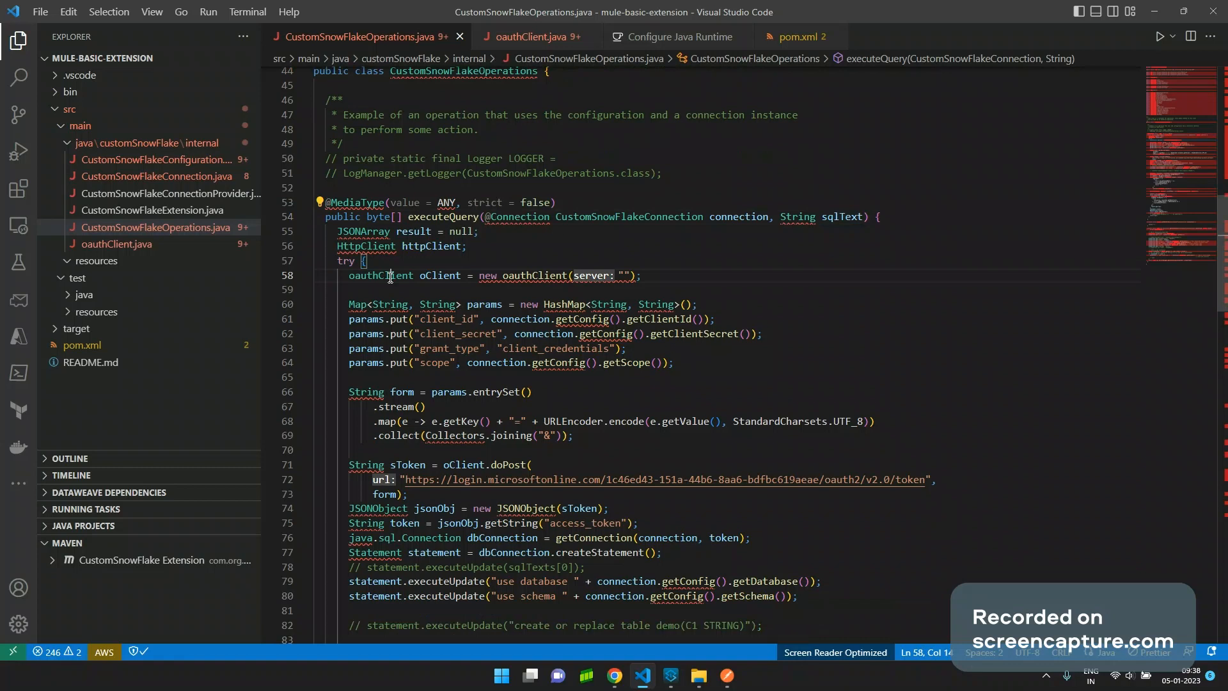
{"action": "double_click", "coordinate": [558, 276]}
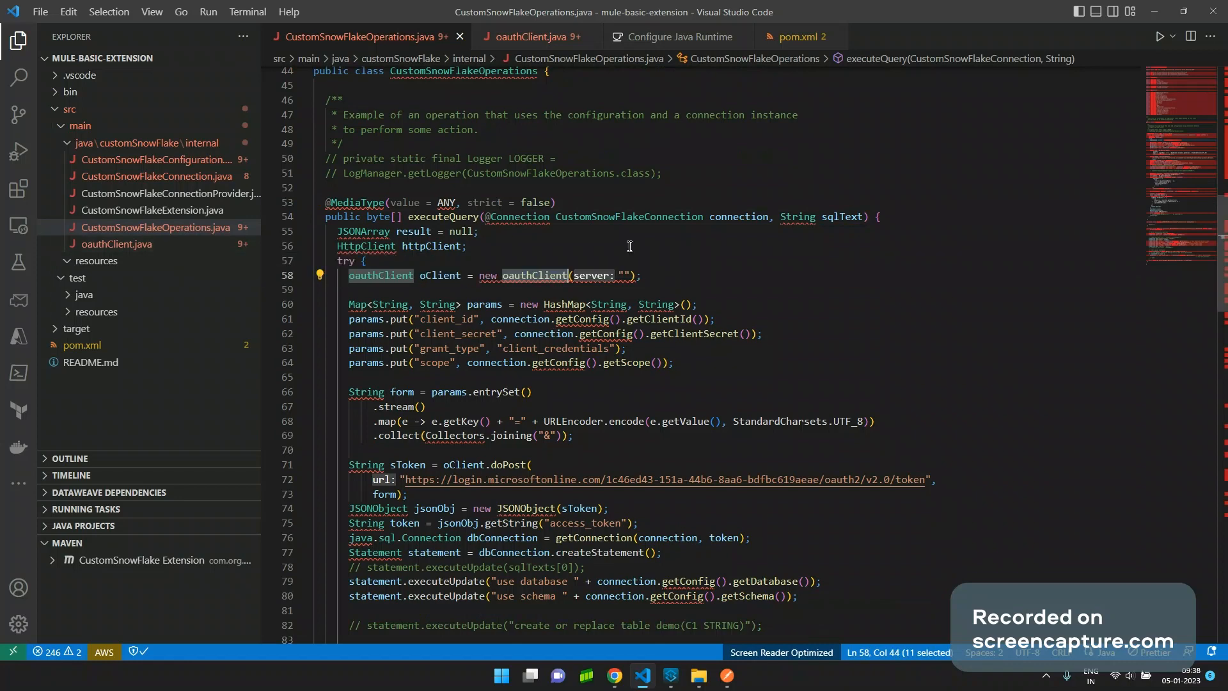
{"action": "left_click_drag", "start_coordinate": [664, 369], "coordinate": [300, 304]}
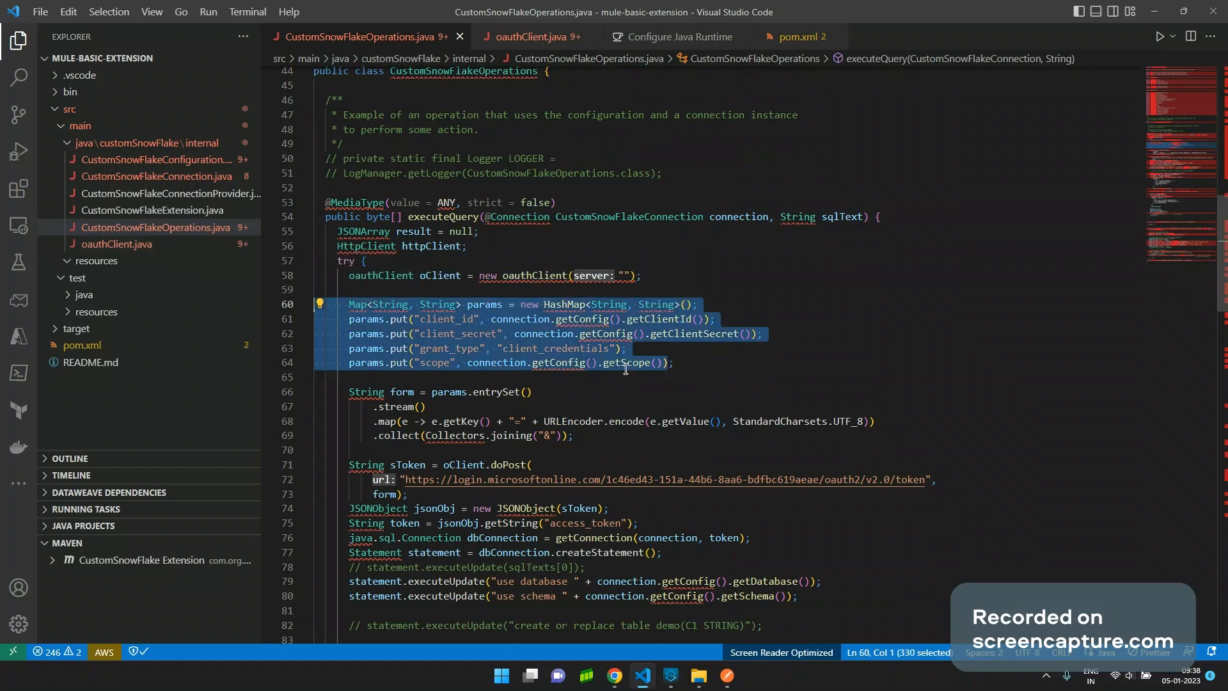
{"action": "scroll", "coordinate": [617, 361], "scroll_direction": "down", "scroll_amount": 2}
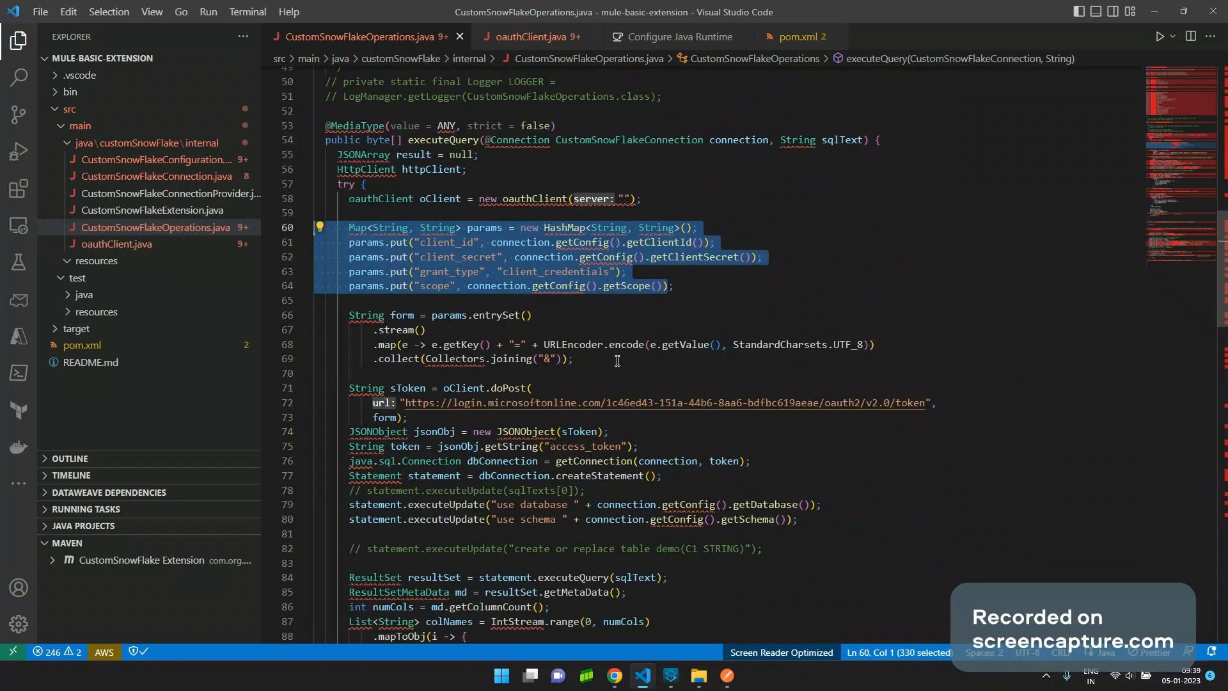
{"action": "scroll", "coordinate": [591, 362], "scroll_direction": "down", "scroll_amount": 3}
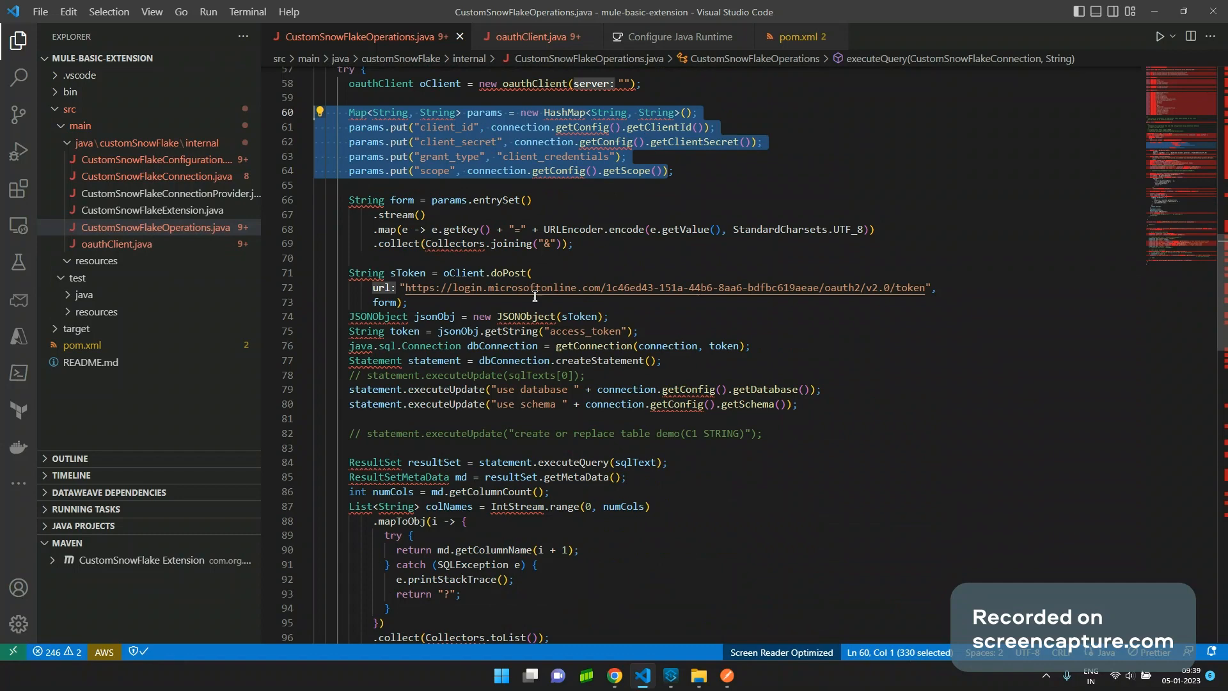
{"action": "left_click", "coordinate": [507, 273]}
{"action": "double_click", "coordinate": [508, 273]}
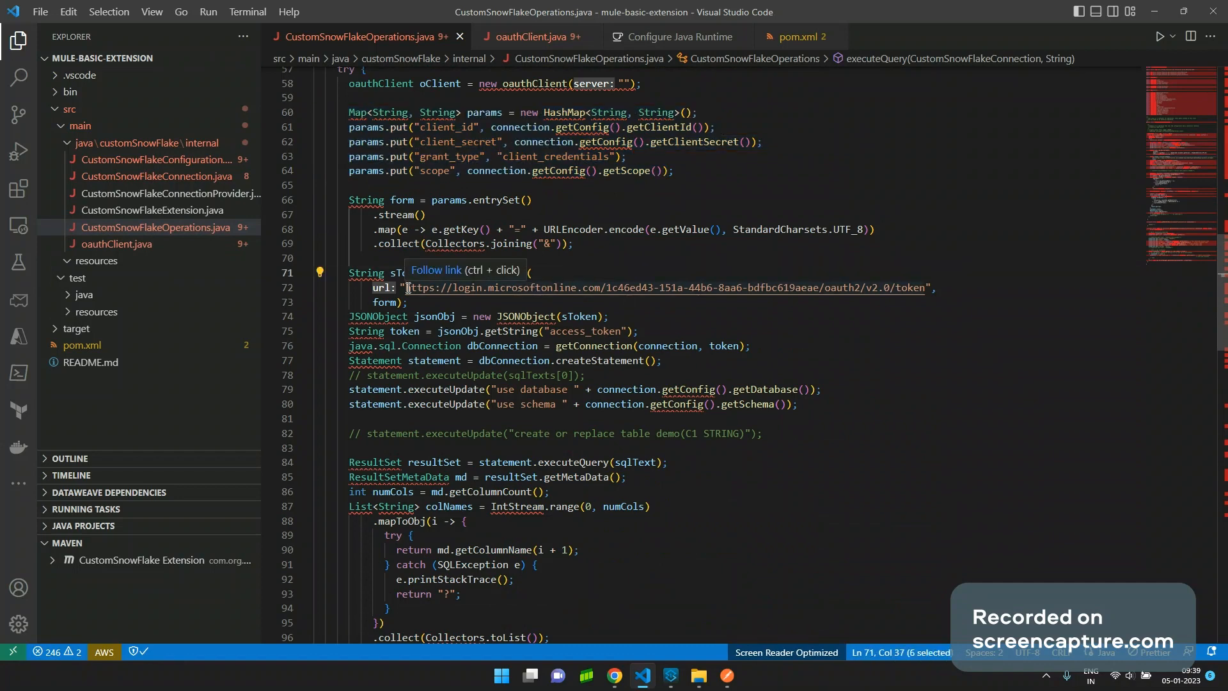
{"action": "left_click_drag", "start_coordinate": [408, 288], "coordinate": [926, 288]}
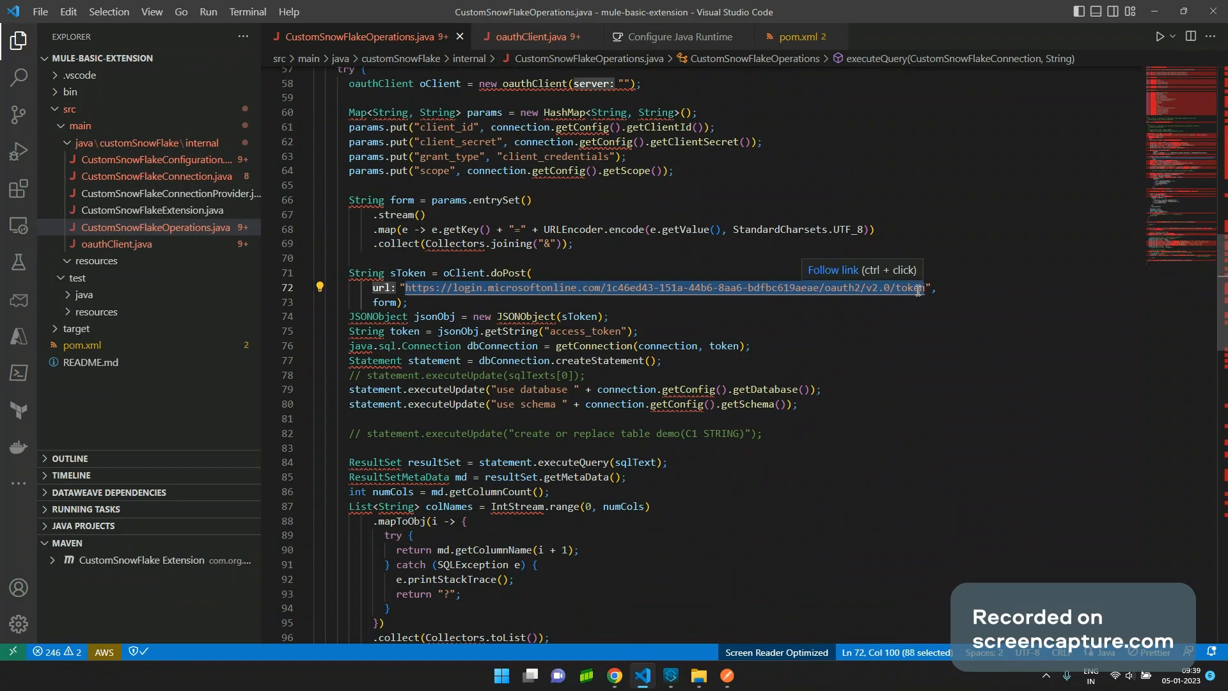
{"action": "key", "text": "alt+Tab"}
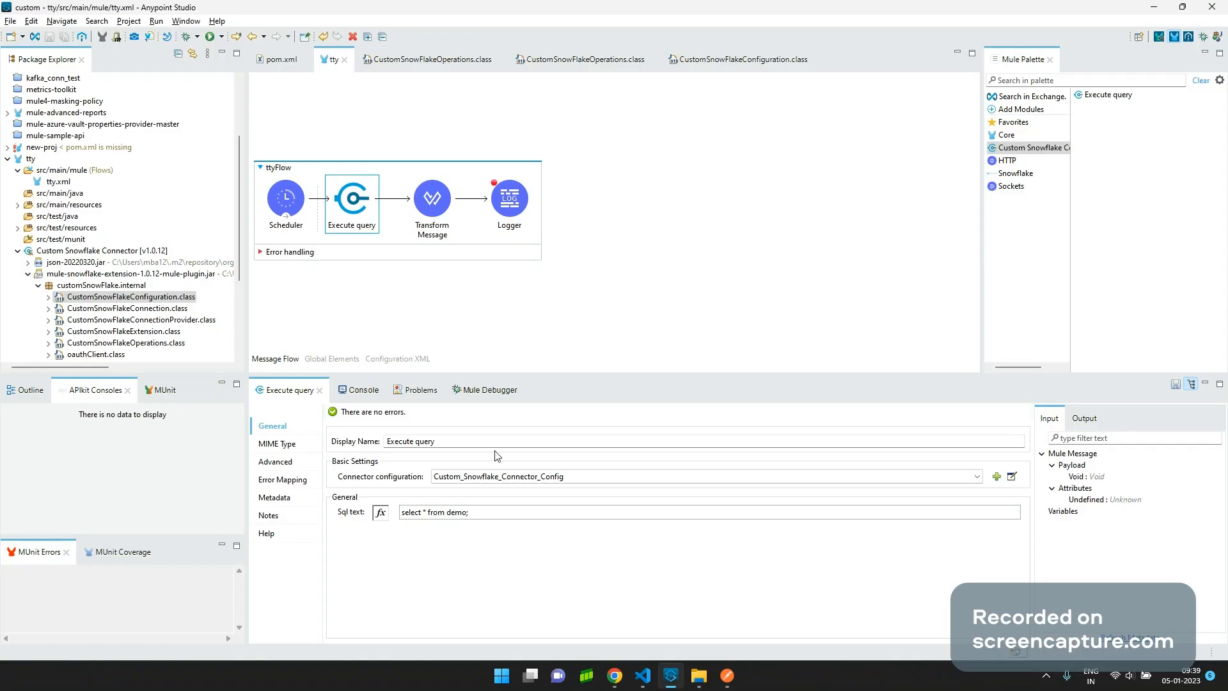
{"action": "key", "text": "alt+Tab"}
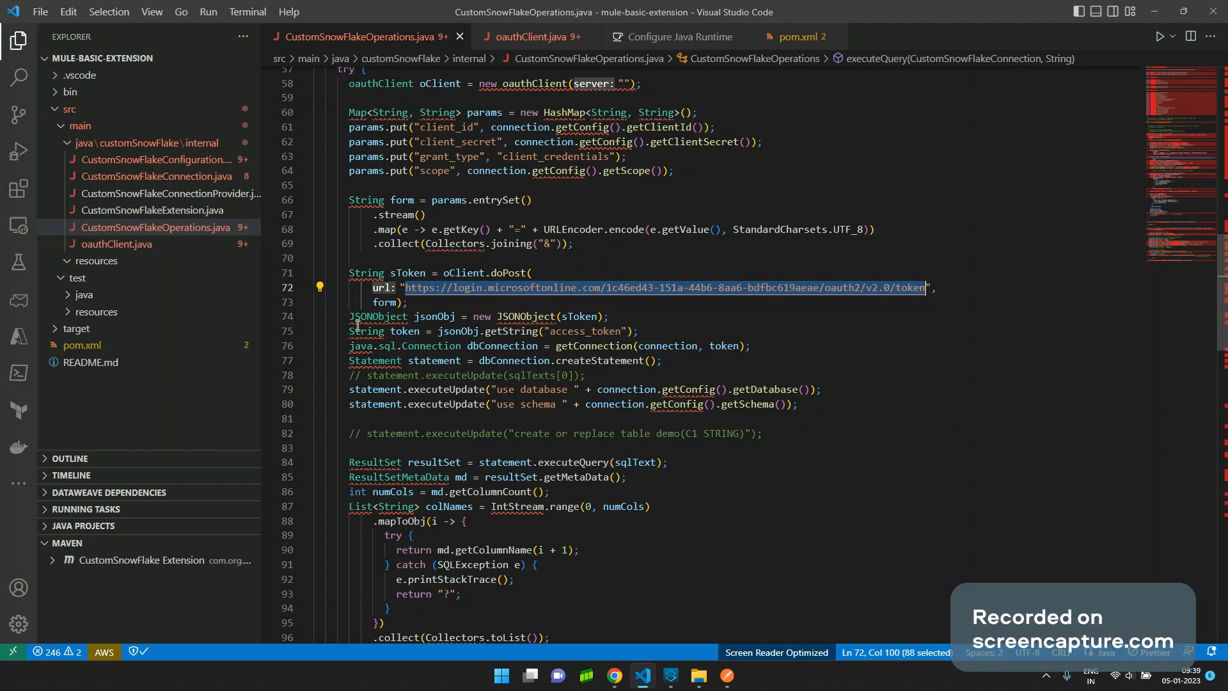
{"action": "scroll", "coordinate": [607, 314], "scroll_direction": "down", "scroll_amount": 1}
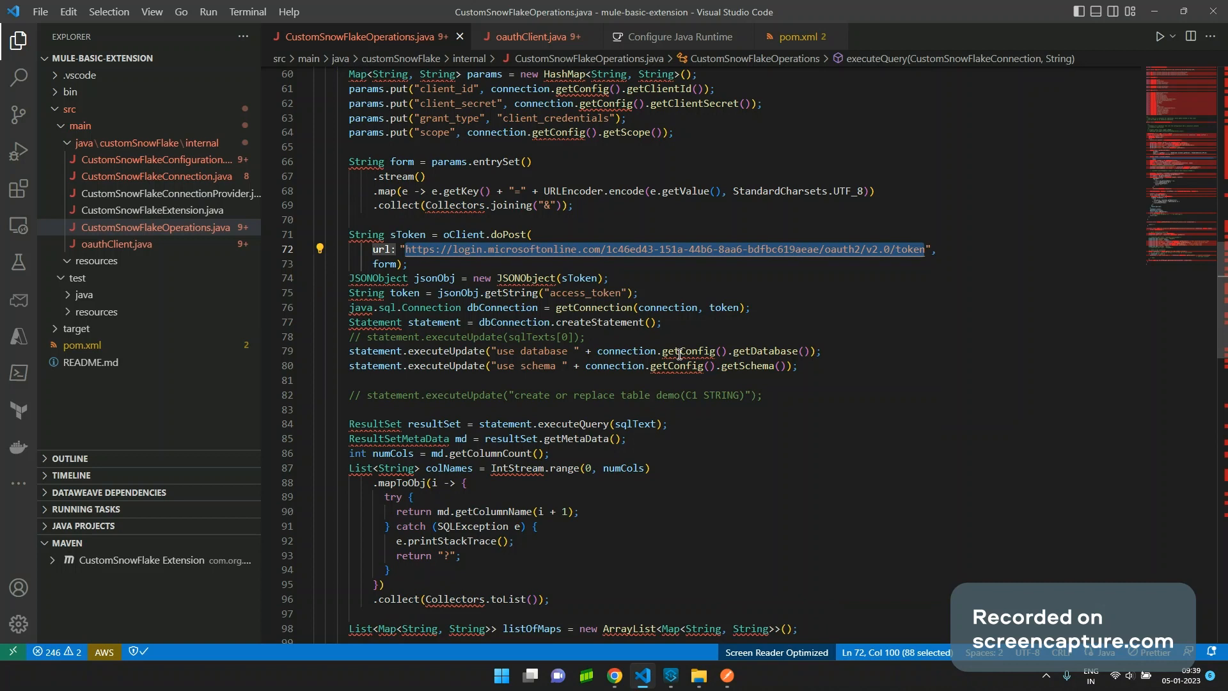
{"action": "left_click", "coordinate": [539, 369]}
{"action": "double_click", "coordinate": [540, 369]}
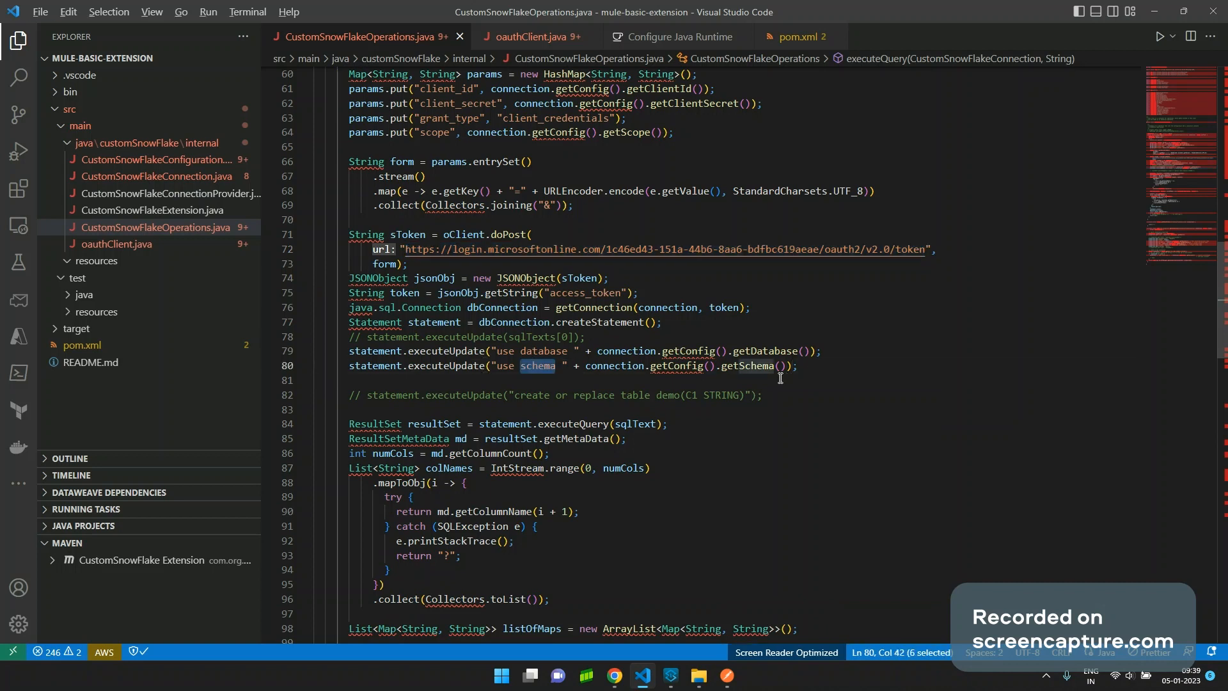
{"action": "key", "text": "alt"}
{"action": "double_click", "coordinate": [703, 354]}
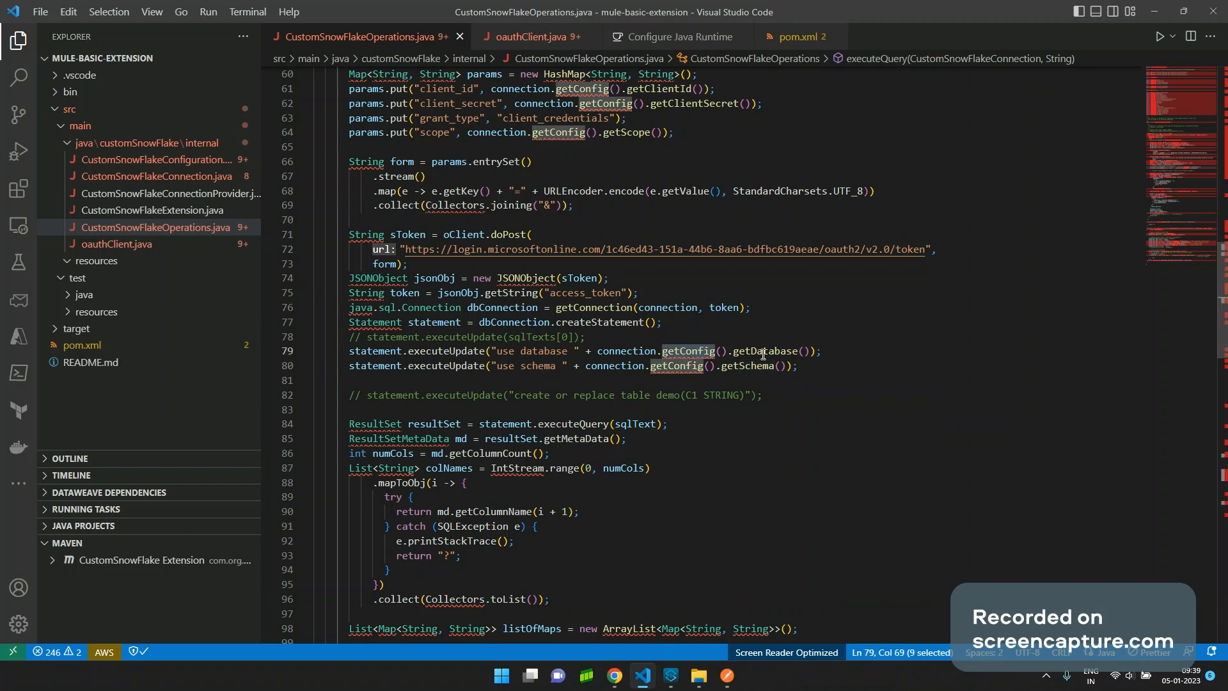
{"action": "left_click", "coordinate": [747, 367]}
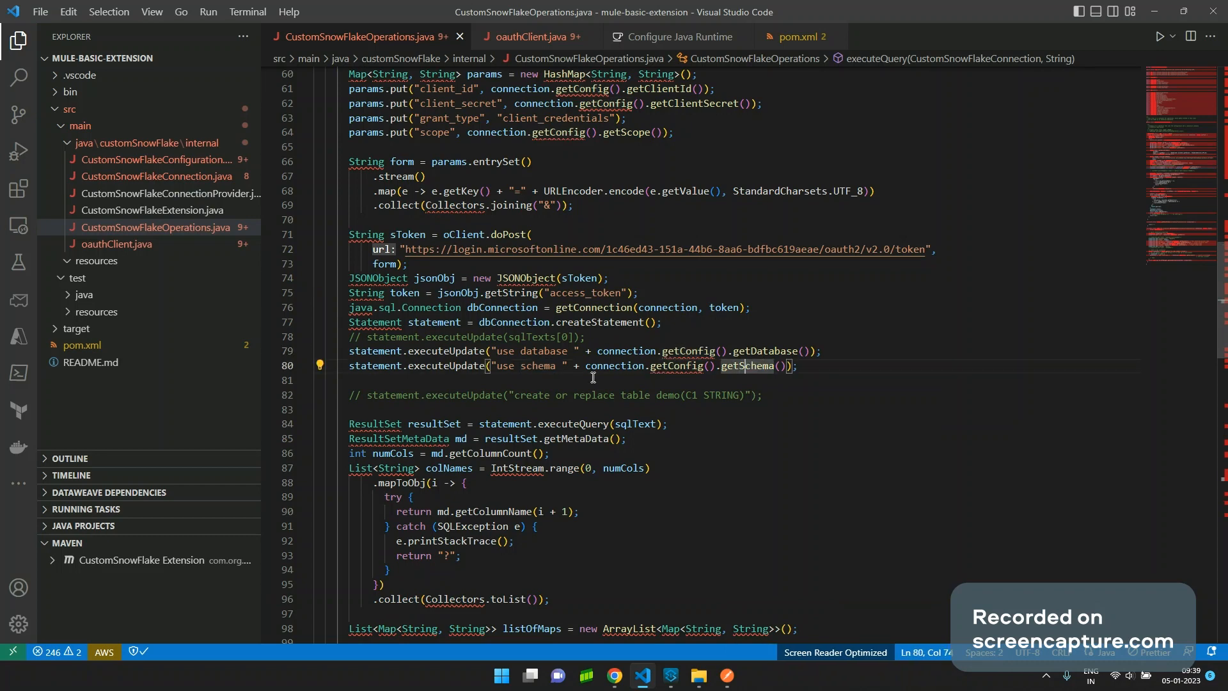
{"action": "scroll", "coordinate": [593, 377], "scroll_direction": "down", "scroll_amount": 2}
{"action": "scroll", "coordinate": [607, 391], "scroll_direction": "down", "scroll_amount": 1}
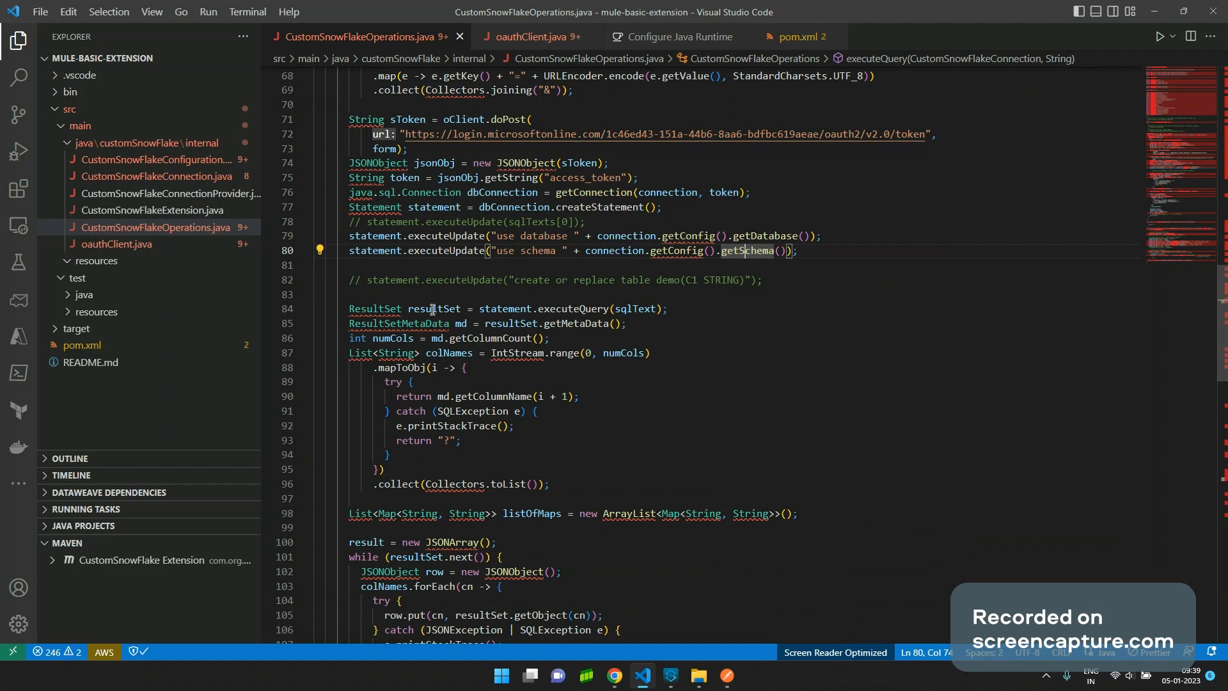
{"action": "left_click", "coordinate": [433, 310]}
{"action": "scroll", "coordinate": [477, 410], "scroll_direction": "down", "scroll_amount": 4}
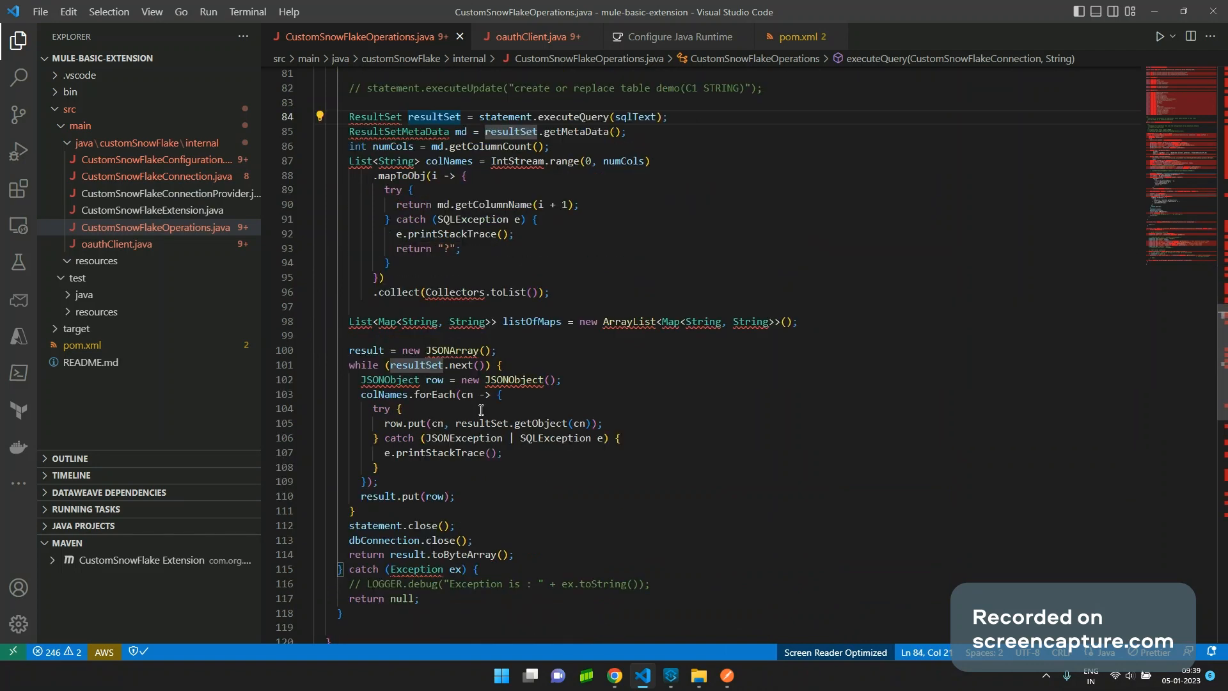
{"action": "scroll", "coordinate": [510, 512], "scroll_direction": "down", "scroll_amount": 2}
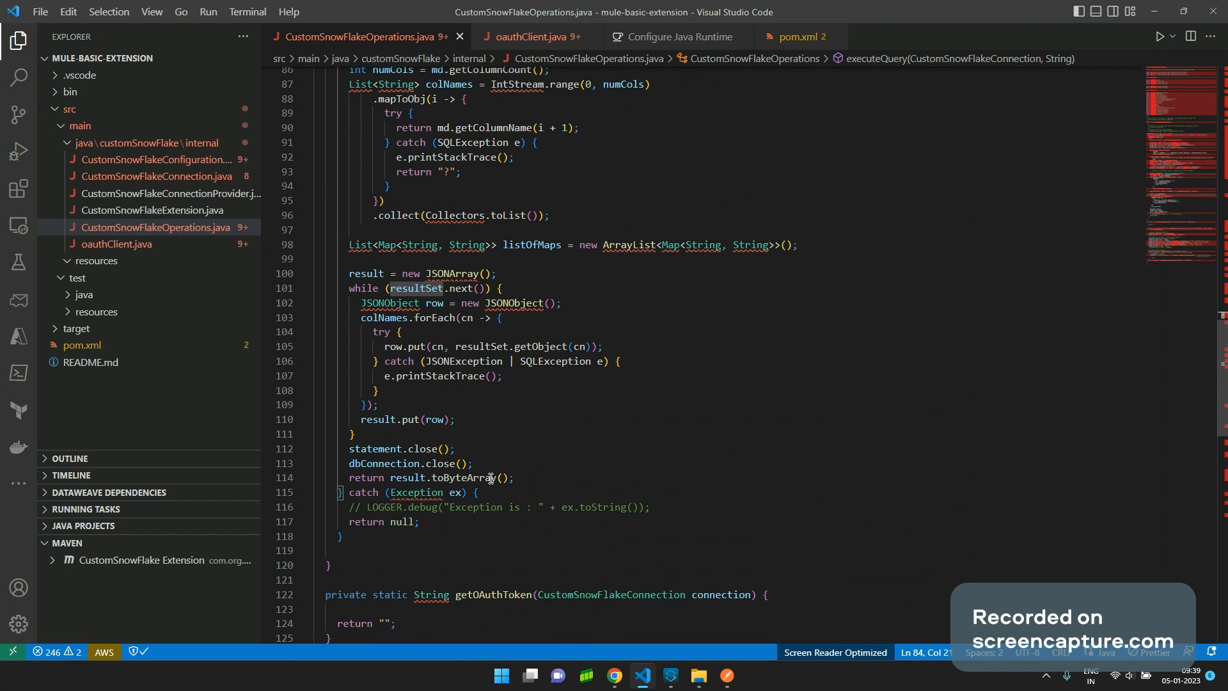
{"action": "double_click", "coordinate": [491, 480]}
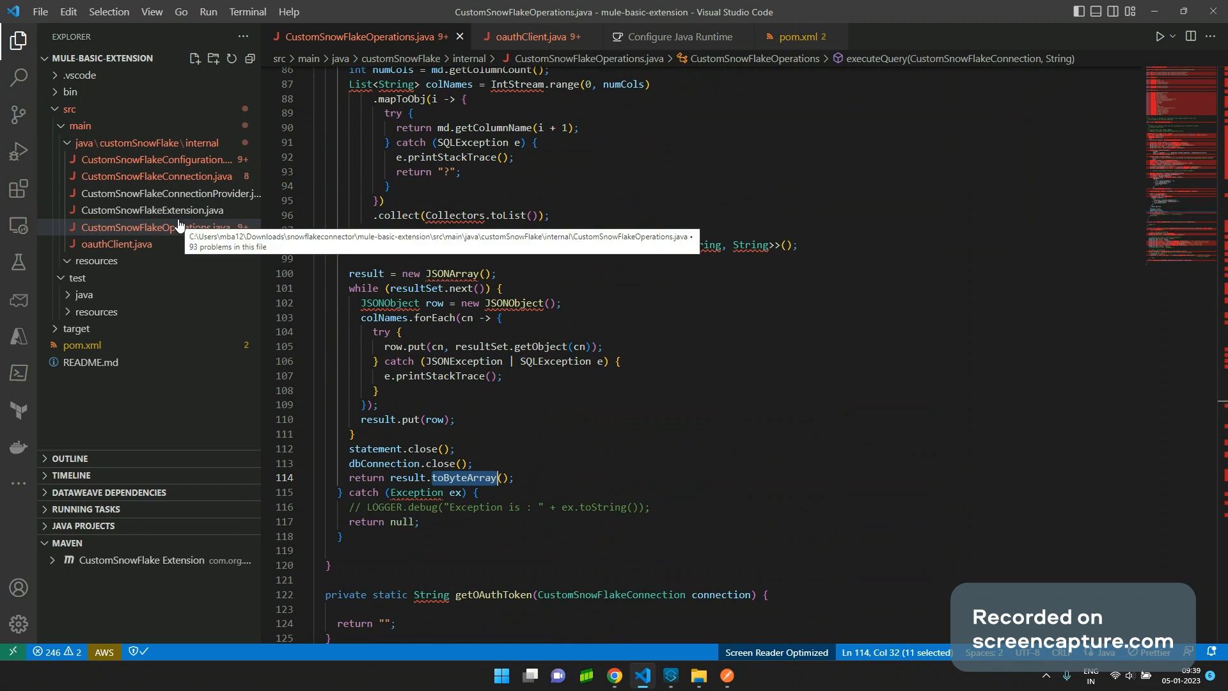
{"action": "mouse_move", "coordinate": [450, 222]}
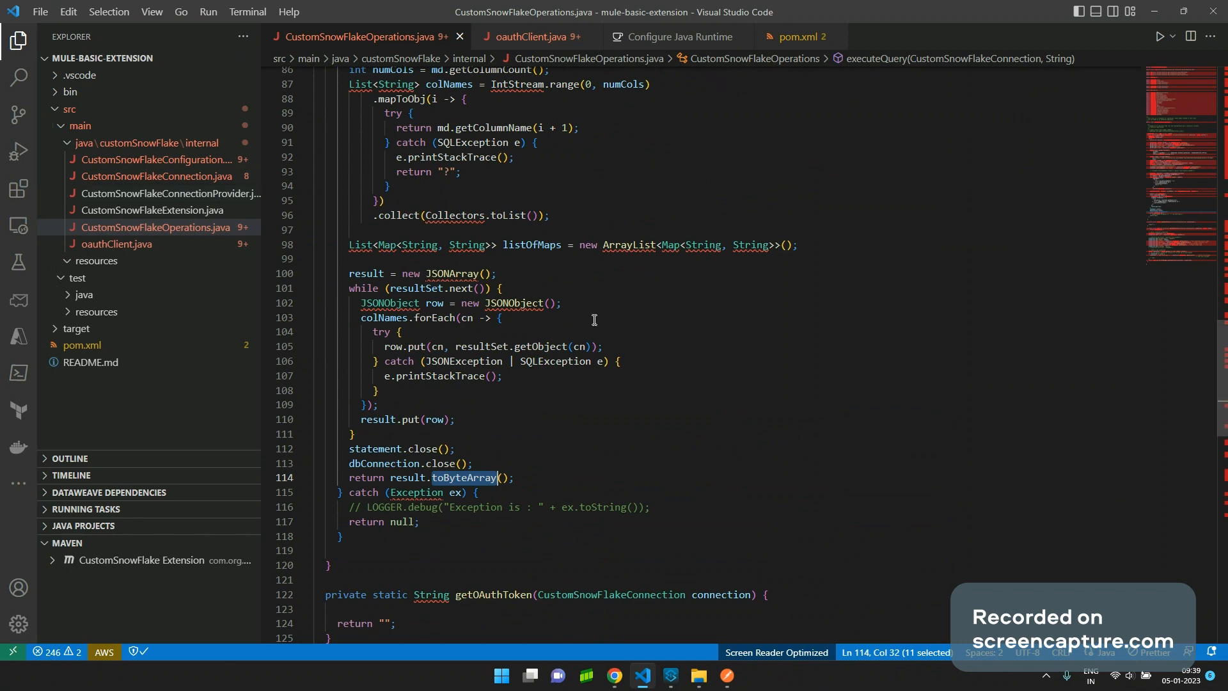
{"action": "scroll", "coordinate": [595, 320], "scroll_direction": "up", "scroll_amount": 6}
{"action": "scroll", "coordinate": [594, 320], "scroll_direction": "up", "scroll_amount": 11}
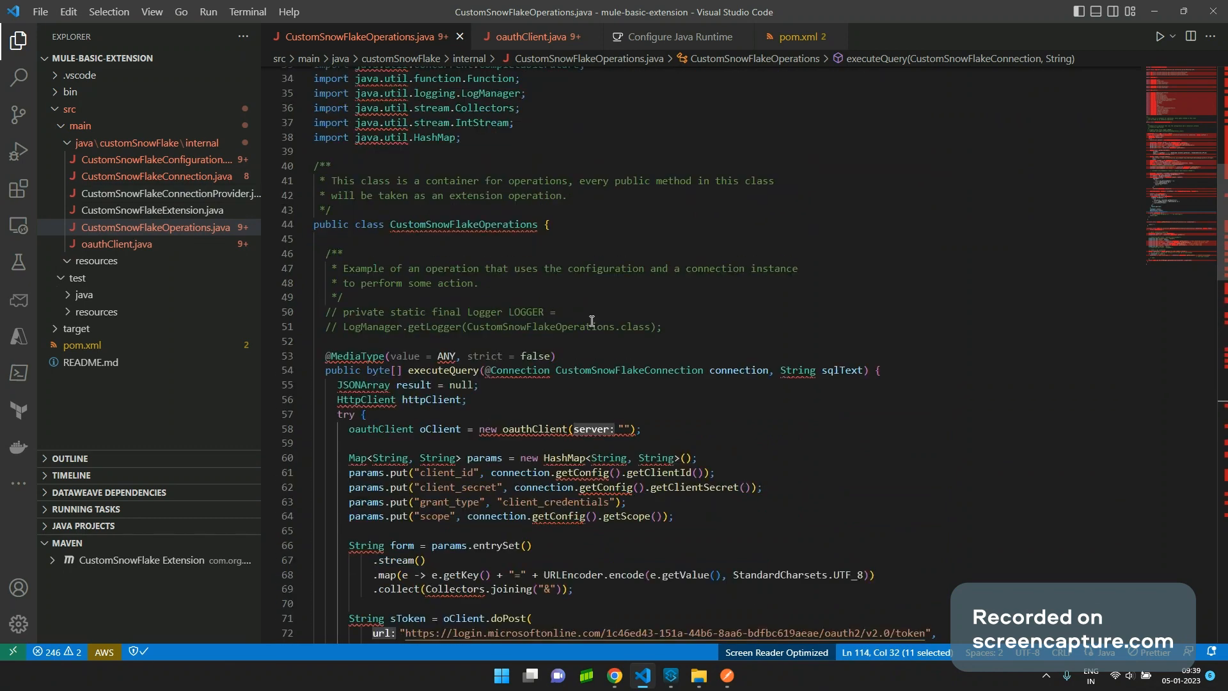
Bring Anypoint Studio's ttyFlow forward, showing Execute query running 'select * from demo;'.
{"action": "key", "text": "alt+Tab"}
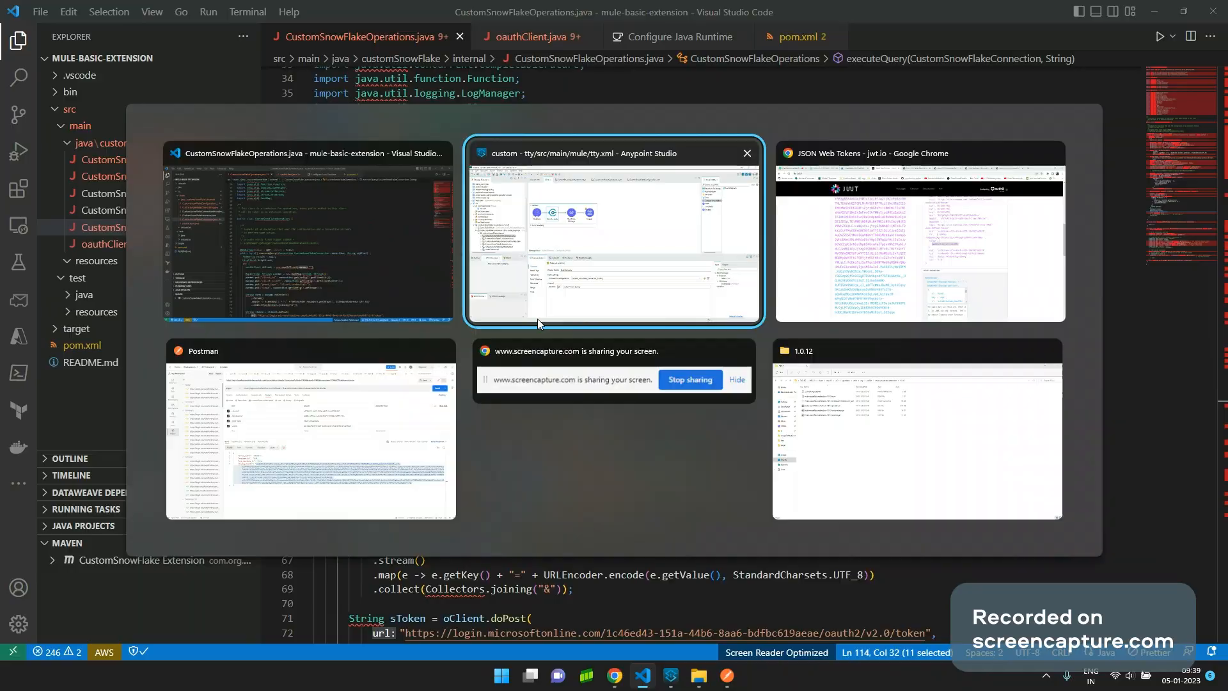
{"action": "left_click", "coordinate": [537, 319]}
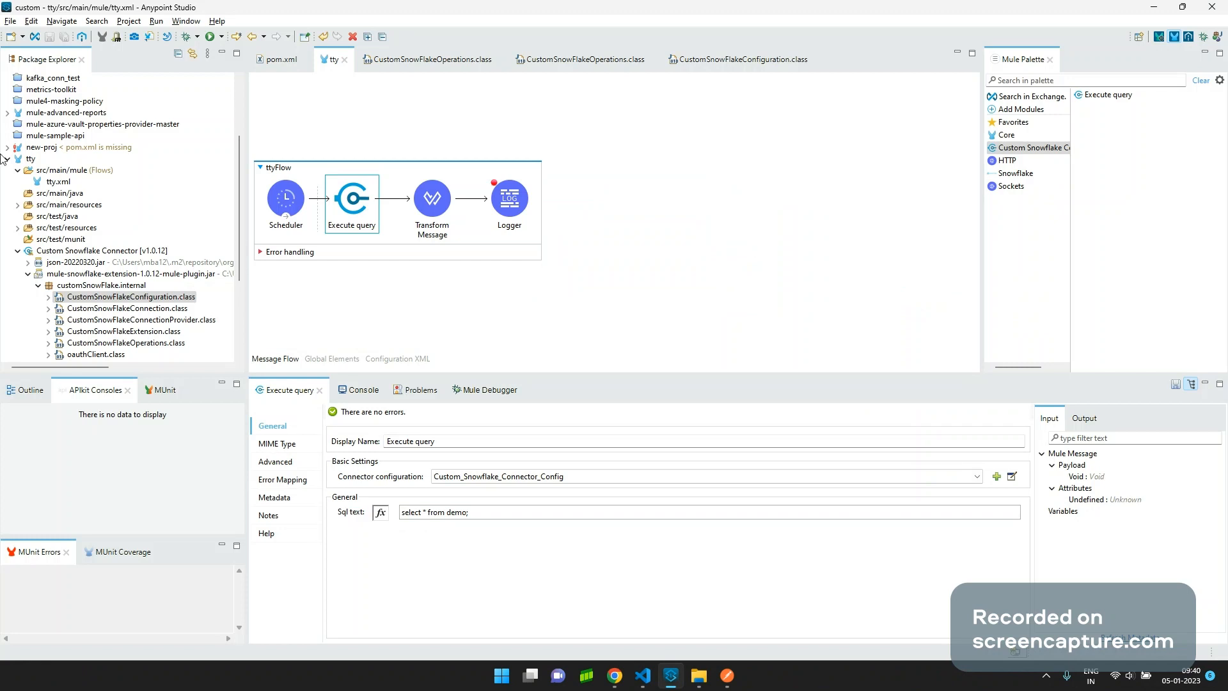
{"action": "key", "text": "alt+Tab"}
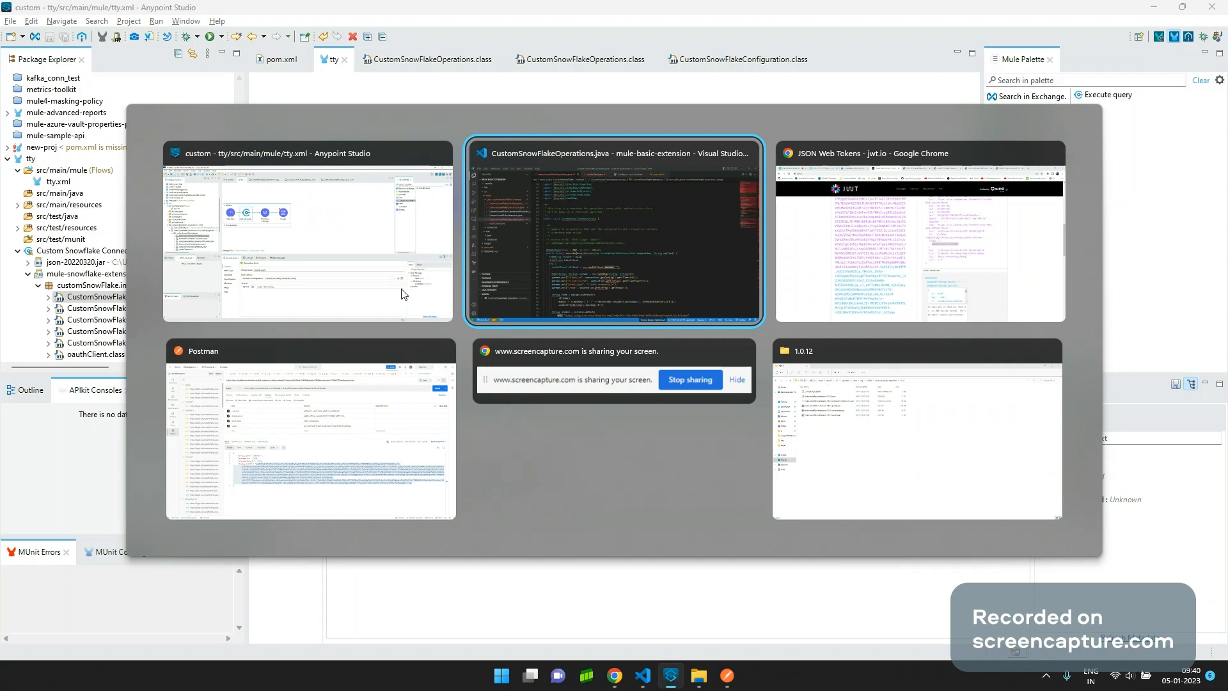
In Chrome, view the Azure Expose an API page, the Snowflake demo worksheet, then screencapture.com.
{"action": "key", "text": "alt+Tab"}
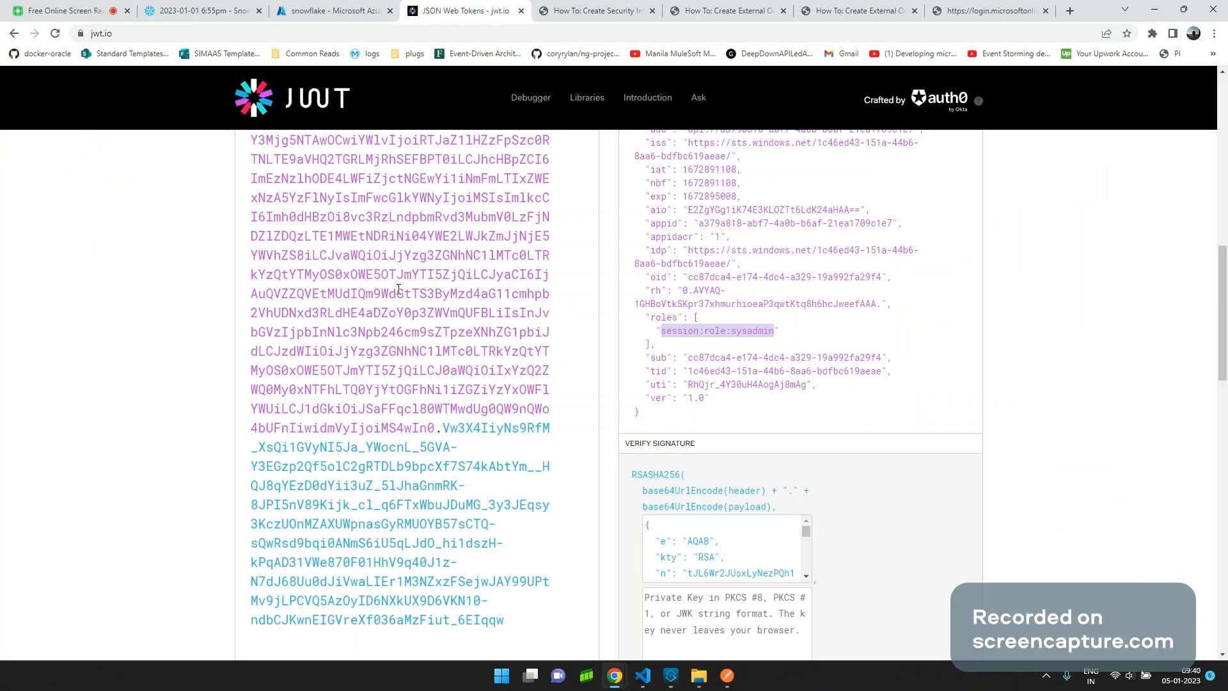
{"action": "left_click", "coordinate": [311, 6]}
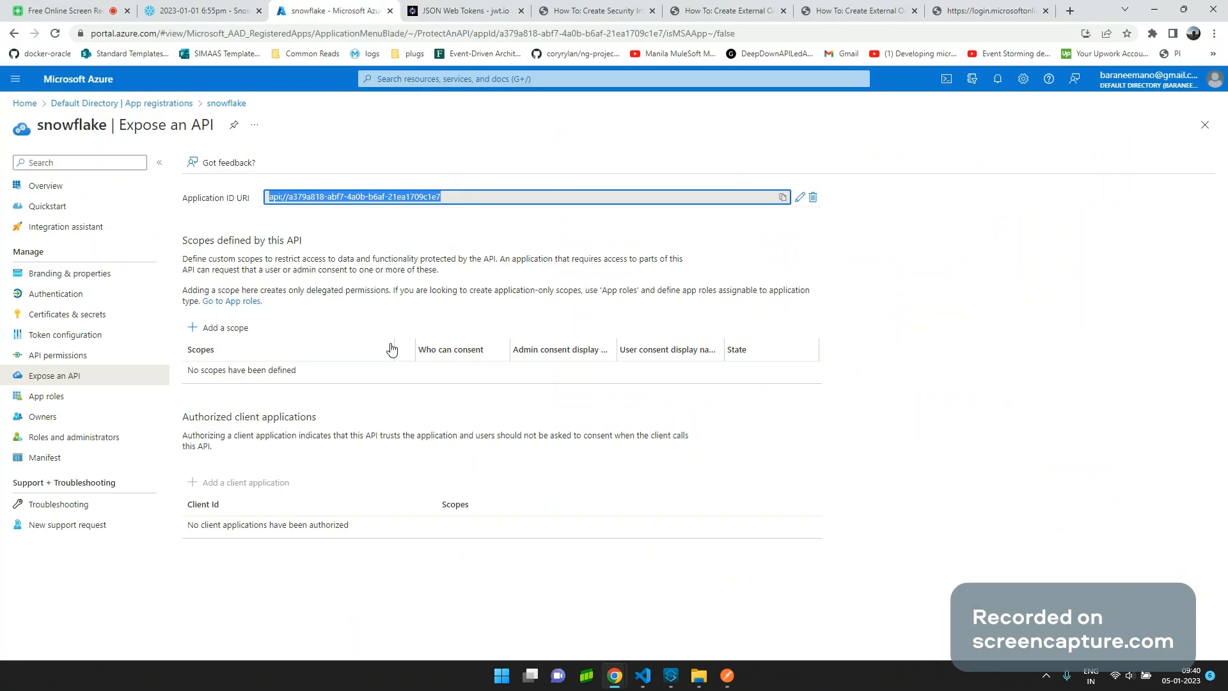
{"action": "left_click", "coordinate": [212, 11]}
{"action": "left_click", "coordinate": [498, 333]}
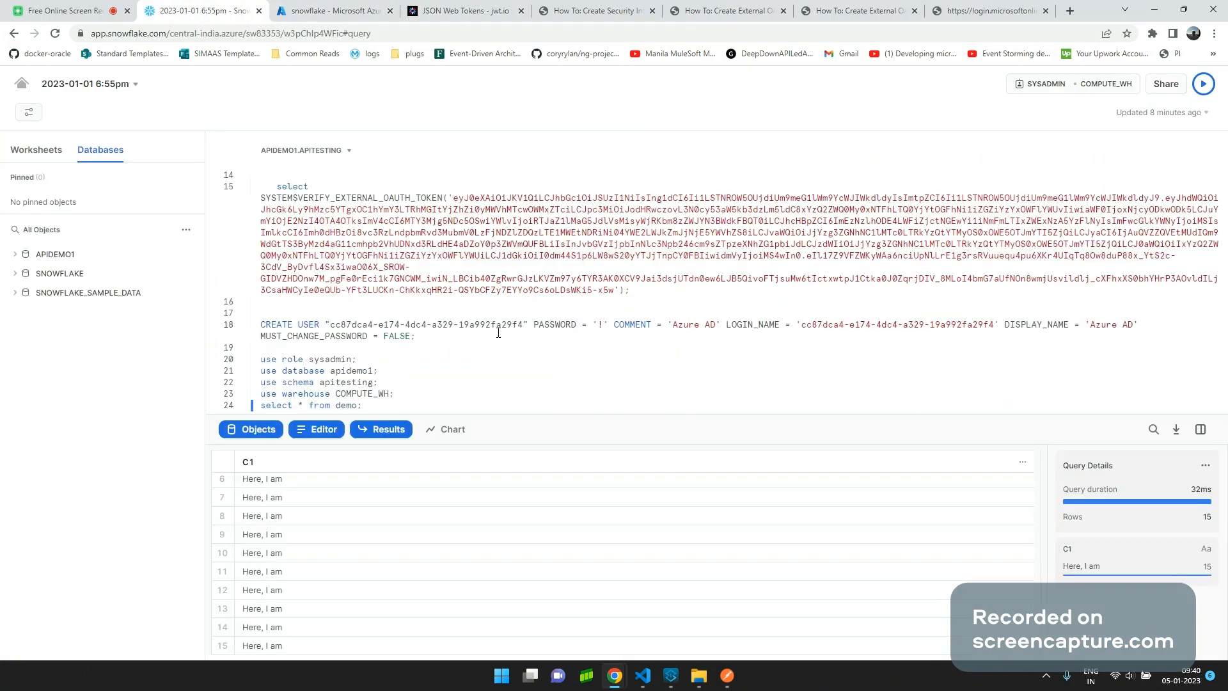
{"action": "left_click", "coordinate": [70, 11]}
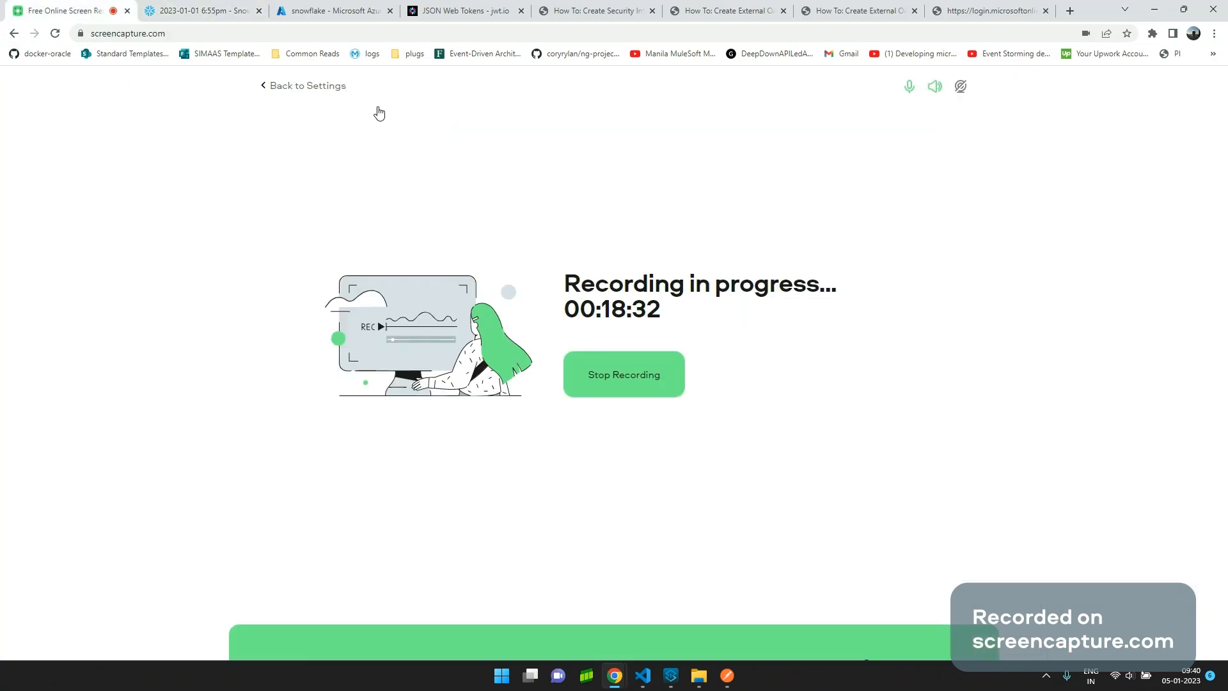